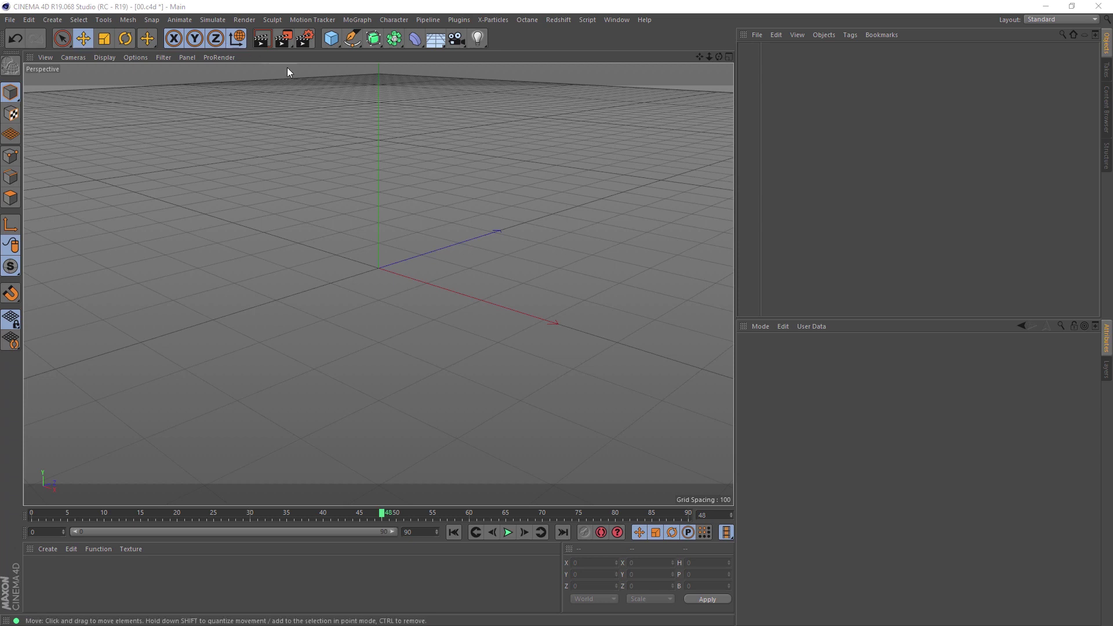
Add a cube and set it on the floor with the Drop To Floor plugin
{"action": "left_click", "coordinate": [329, 40]}
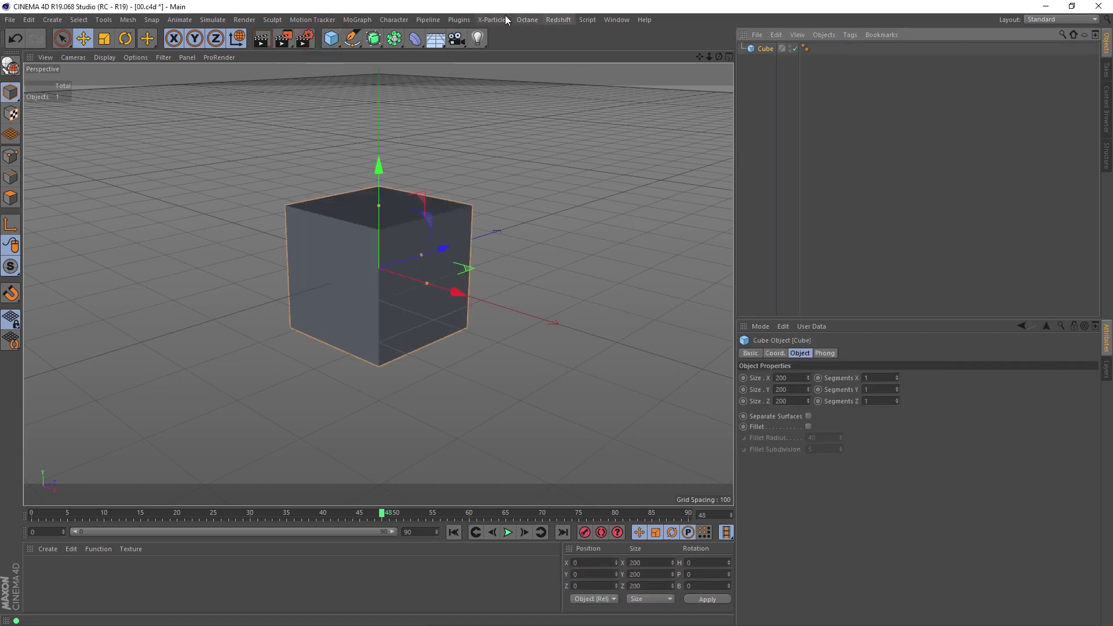
{"action": "left_click", "coordinate": [459, 20]}
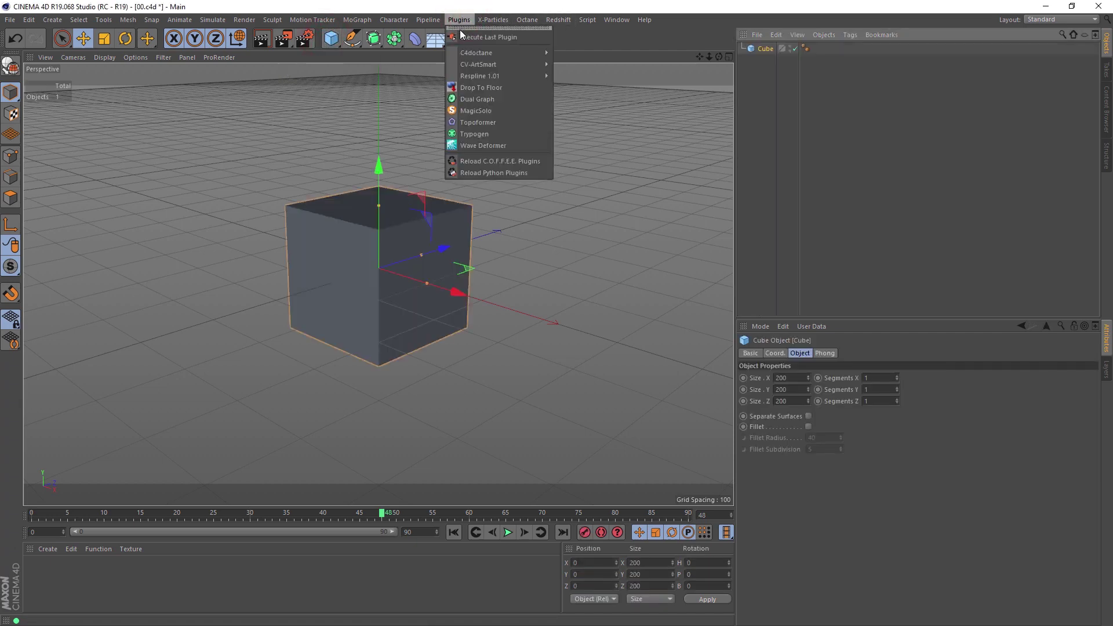
{"action": "left_click", "coordinate": [486, 87]}
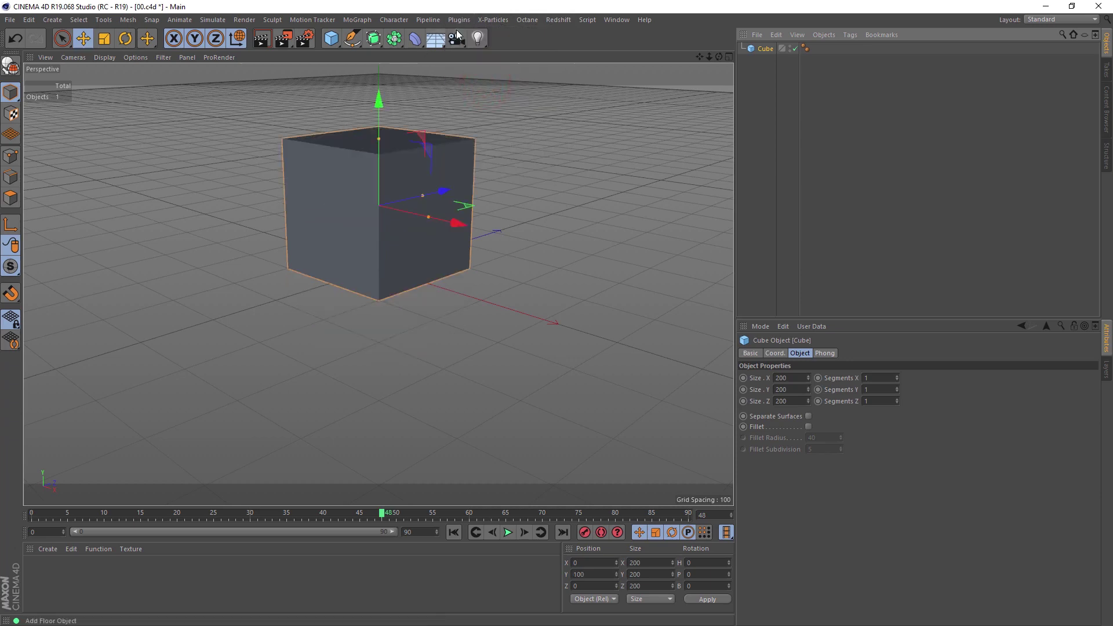
{"action": "left_click", "coordinate": [456, 21]}
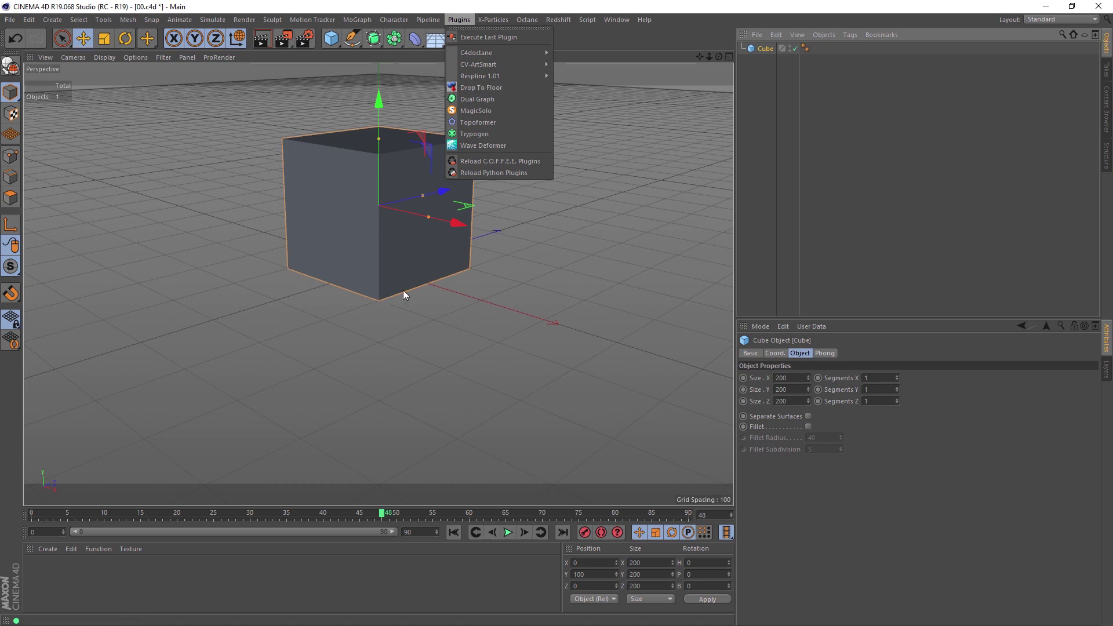
{"action": "left_click", "coordinate": [527, 266]}
Add a cylinder about 620 tall and make 90°-rotated copies along the other axes
{"action": "left_click", "coordinate": [331, 38]}
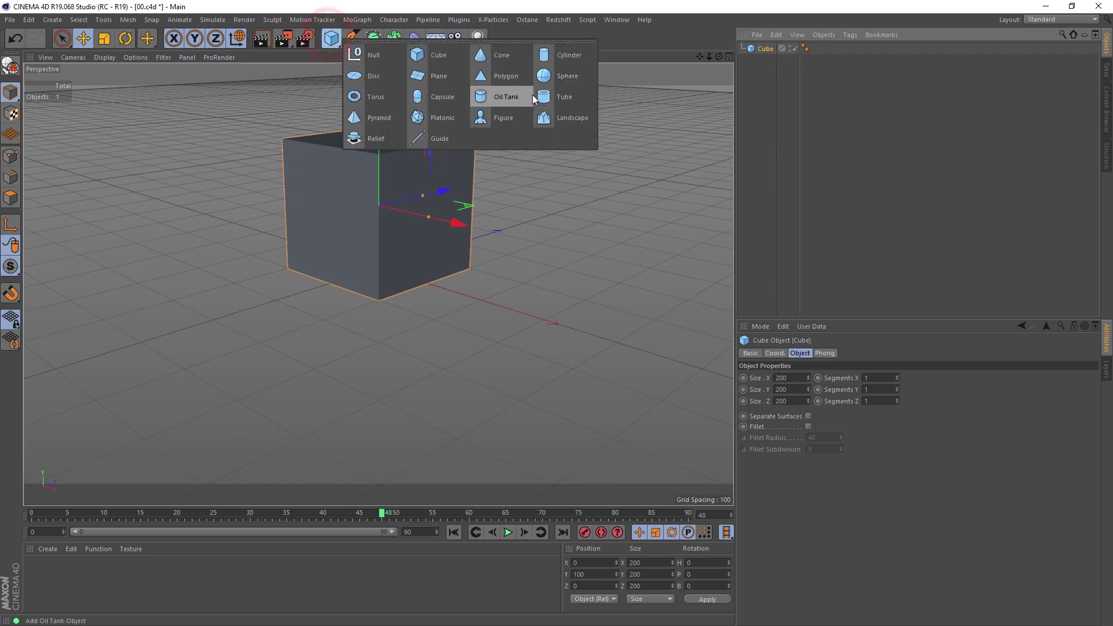
{"action": "left_click", "coordinate": [555, 61]}
{"action": "left_click_drag", "start_coordinate": [379, 205], "coordinate": [380, 76]}
{"action": "key", "text": "r"}
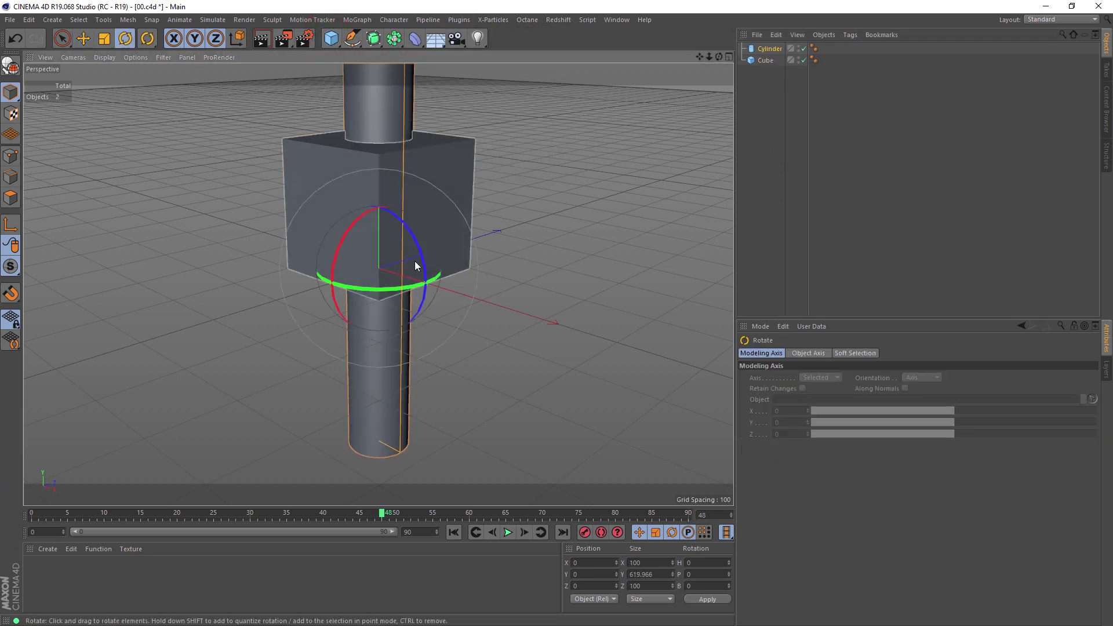
{"action": "left_click_drag", "start_coordinate": [409, 234], "coordinate": [431, 346]}
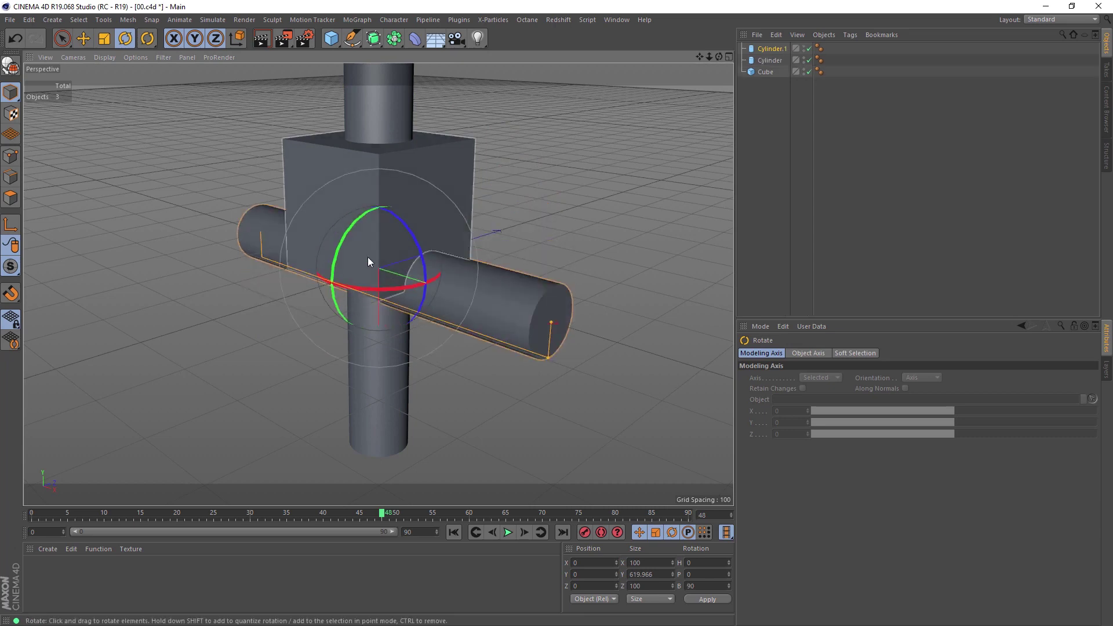
{"action": "left_click_drag", "start_coordinate": [373, 291], "coordinate": [447, 270], "text": "ctrl"}
Raise all three cylinders to Y 100 so they cross the cube's centre
{"action": "left_click", "coordinate": [770, 72]}
{"action": "left_click", "coordinate": [772, 48], "text": "shift"}
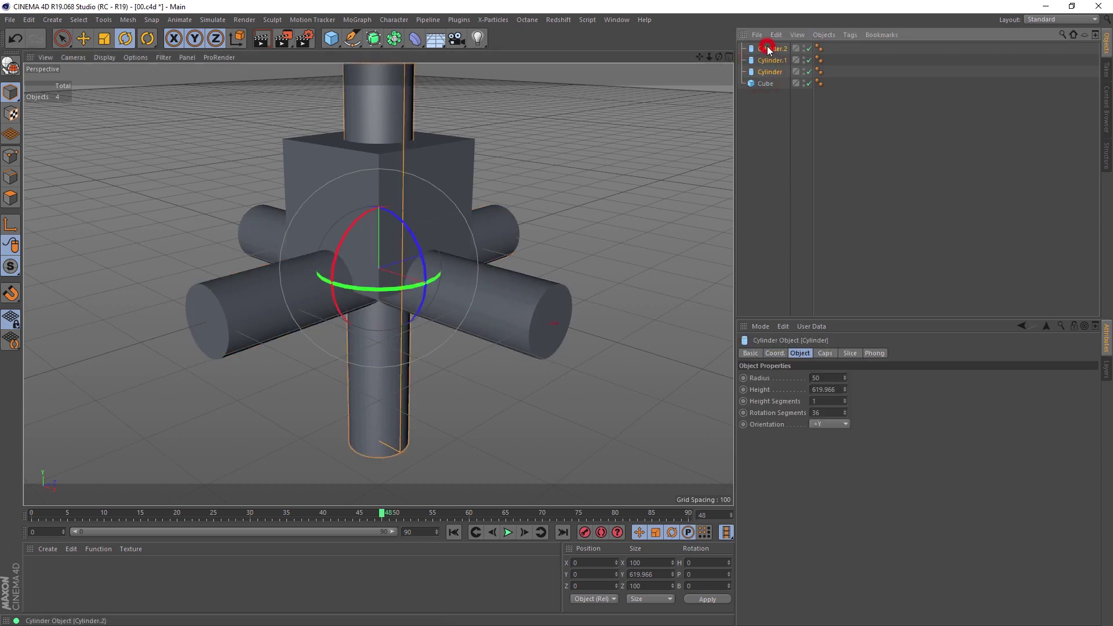
{"action": "middle_click", "coordinate": [544, 232]}
{"action": "middle_click", "coordinate": [510, 357]}
{"action": "key", "text": "e"}
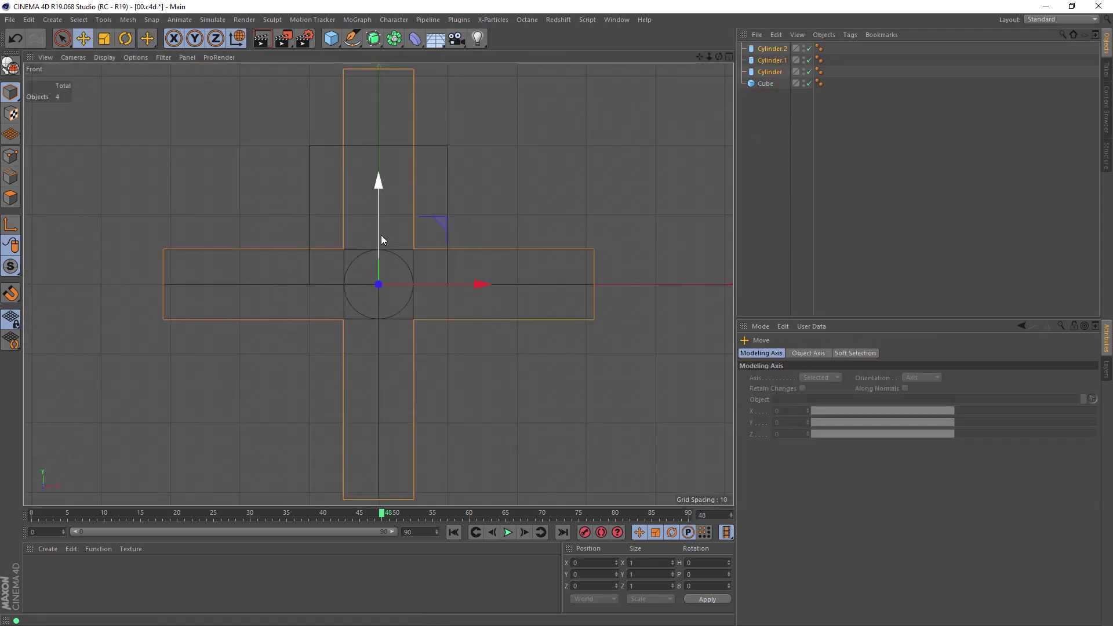
{"action": "left_click_drag", "start_coordinate": [380, 234], "coordinate": [385, 166]}
{"action": "middle_click", "coordinate": [312, 179]}
{"action": "middle_click", "coordinate": [311, 180]}
Wrap the cube in several nested Boole generators
{"action": "left_click", "coordinate": [764, 83]}
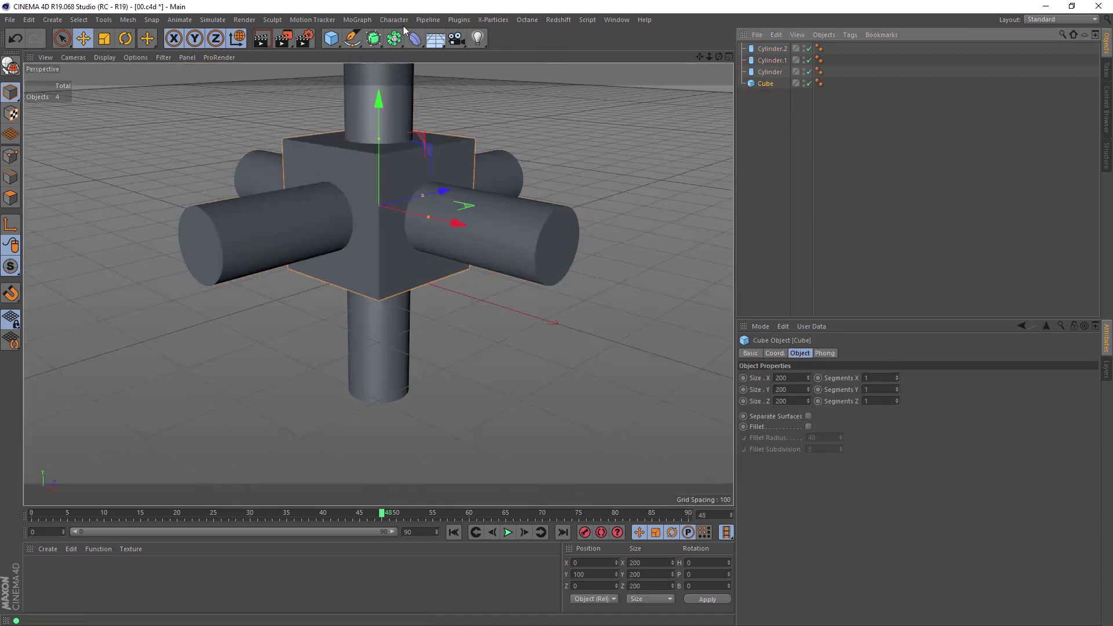
{"action": "left_click", "coordinate": [398, 43]}
{"action": "left_click", "coordinate": [609, 61], "text": "alt"}
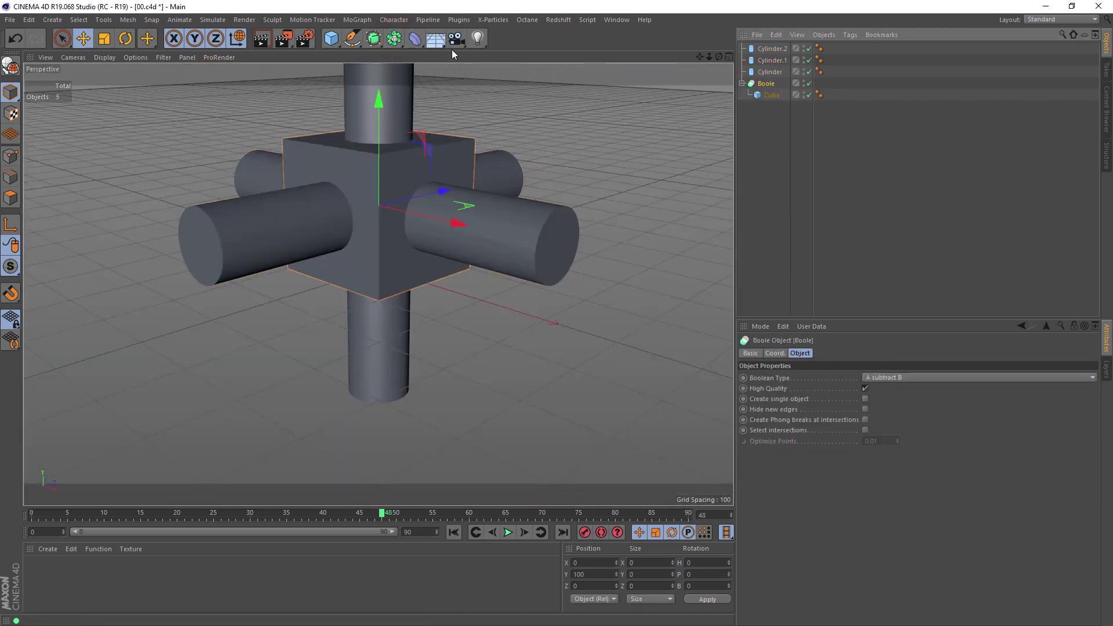
{"action": "left_click", "coordinate": [397, 43]}
{"action": "left_click", "coordinate": [533, 58], "text": "alt"}
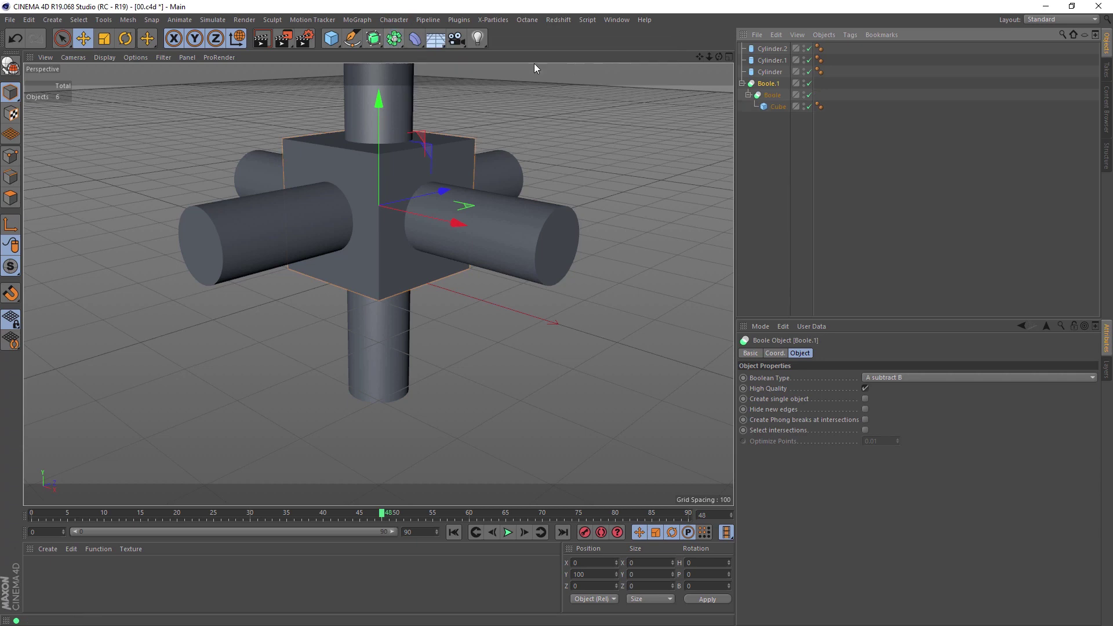
{"action": "left_click", "coordinate": [401, 40]}
{"action": "left_click", "coordinate": [599, 62], "text": "alt"}
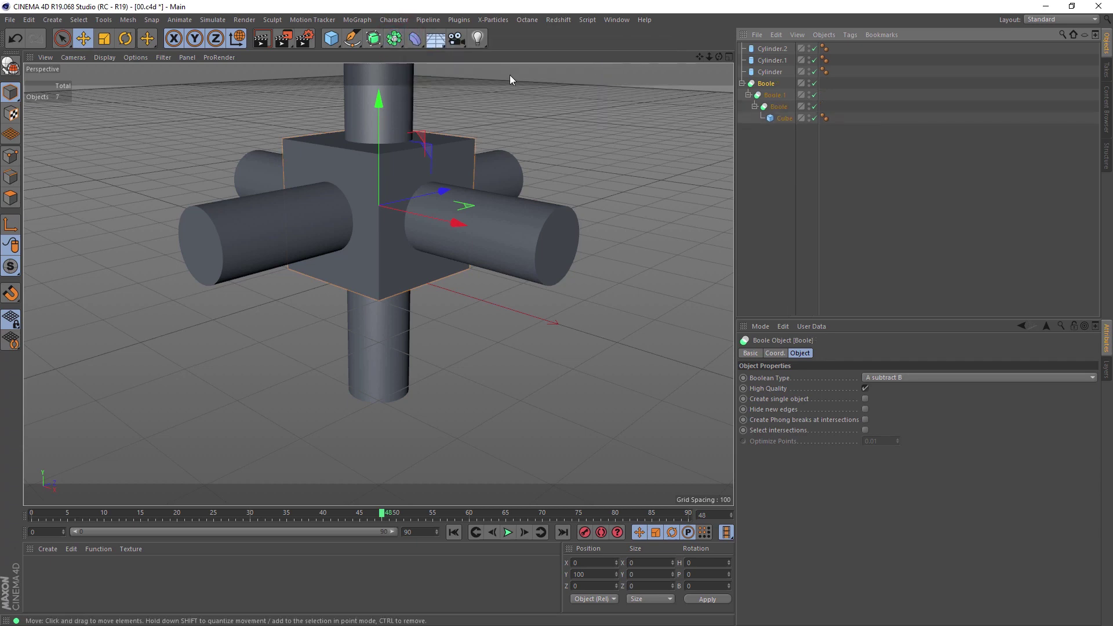
{"action": "left_click", "coordinate": [394, 39]}
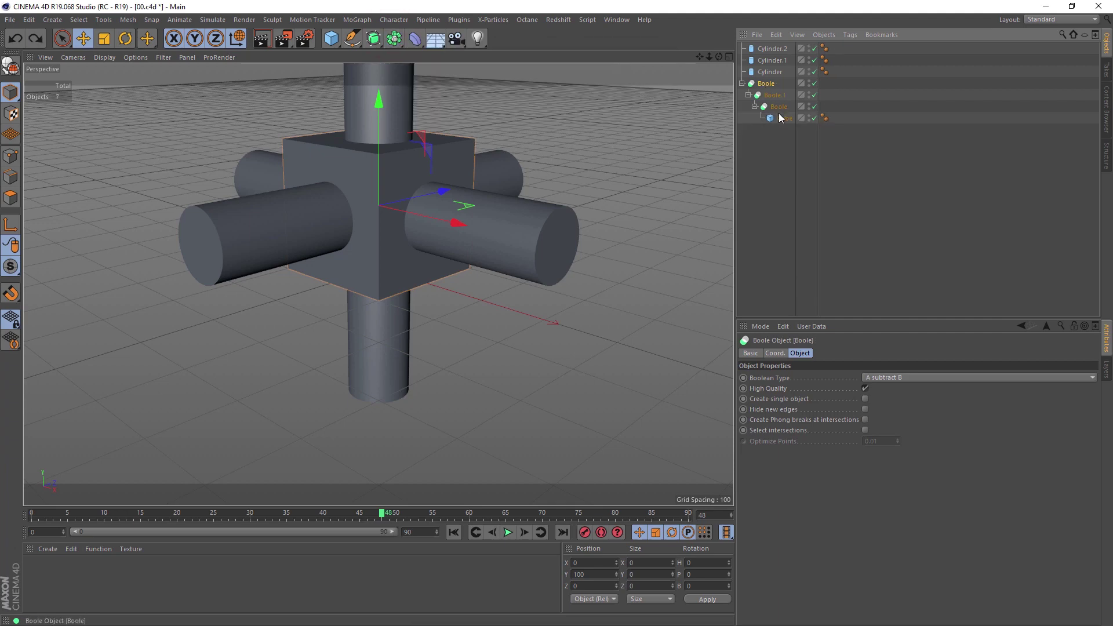
{"action": "left_click", "coordinate": [395, 38]}
{"action": "left_click", "coordinate": [558, 76], "text": "alt"}
Move Cylinder, Cylinder.1 and Cylinder.2 into the Boole groups to cut the holes
{"action": "left_click_drag", "start_coordinate": [793, 123], "coordinate": [792, 127]}
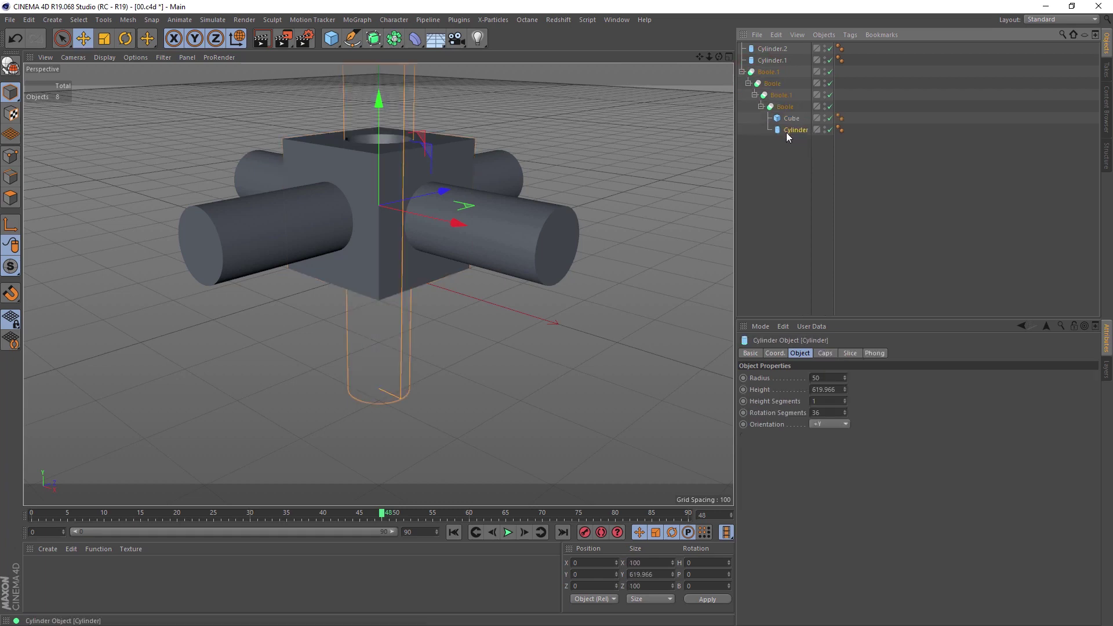
{"action": "left_click", "coordinate": [761, 107]}
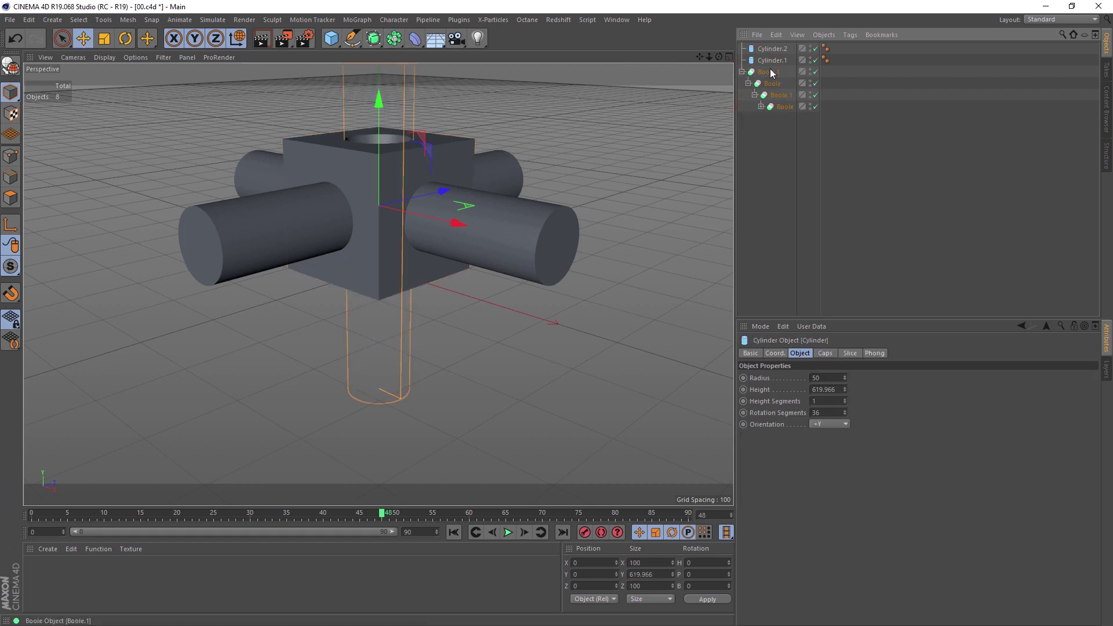
{"action": "left_click_drag", "start_coordinate": [771, 60], "coordinate": [782, 110]}
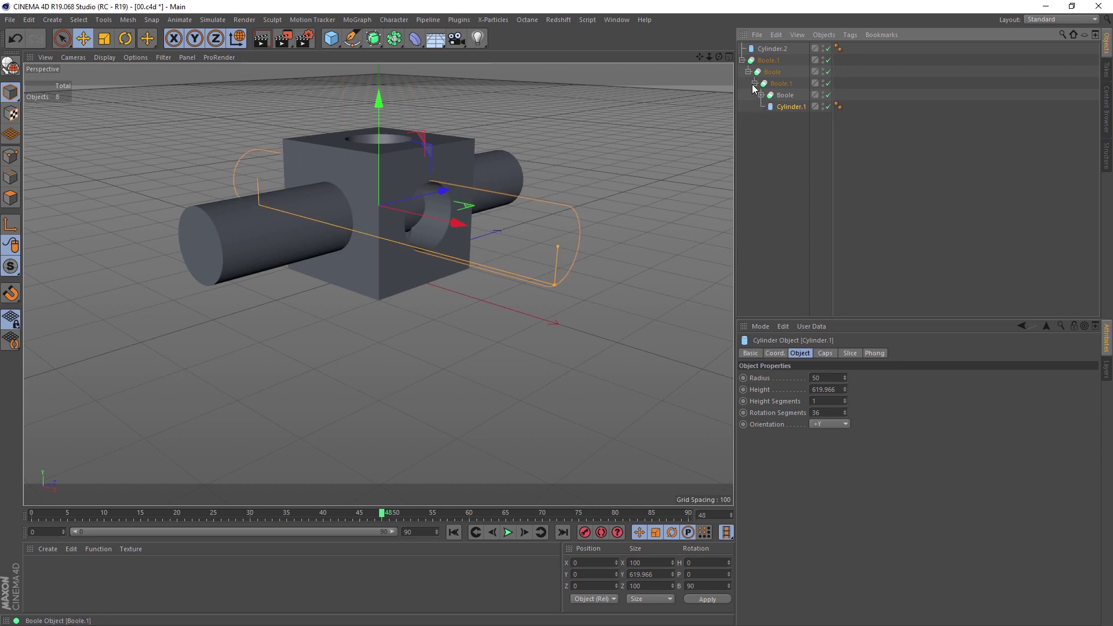
{"action": "left_click", "coordinate": [755, 84]}
{"action": "left_click_drag", "start_coordinate": [766, 48], "coordinate": [782, 88]}
Add a new cube, drop it to the floor and place it under the outer Boole
{"action": "left_click", "coordinate": [330, 40]}
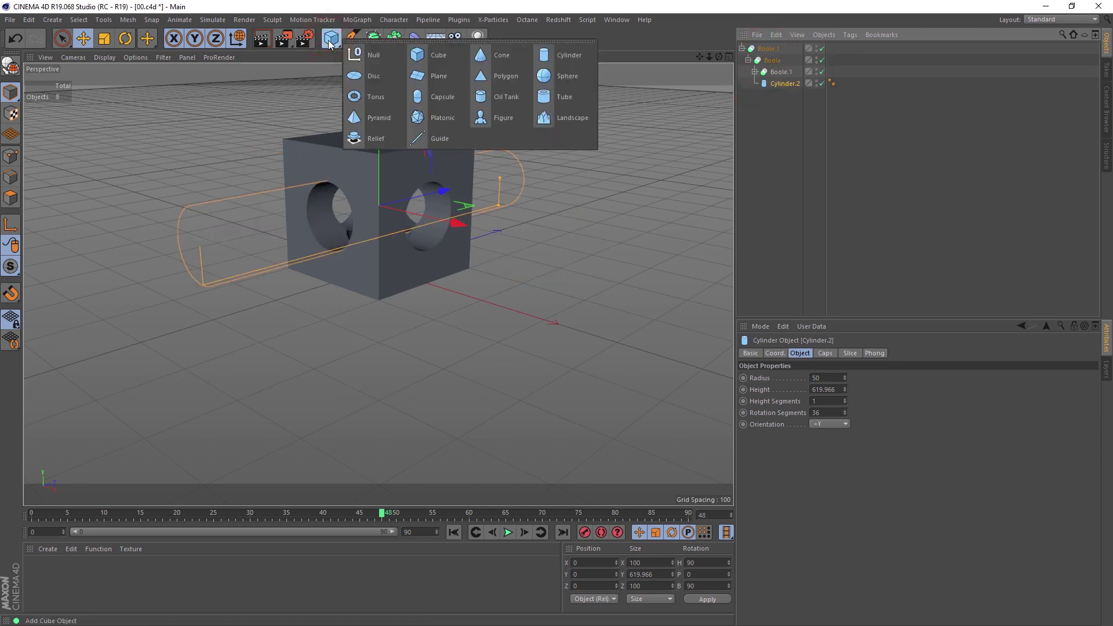
{"action": "left_click", "coordinate": [436, 55]}
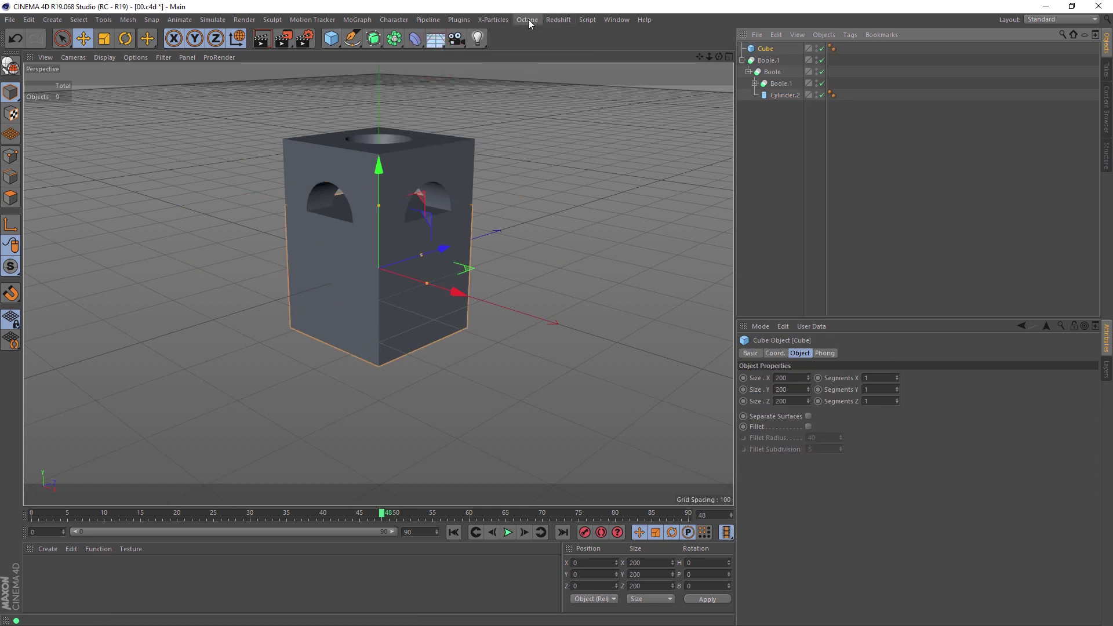
{"action": "left_click", "coordinate": [470, 19]}
{"action": "left_click", "coordinate": [496, 87]}
{"action": "left_click_drag", "start_coordinate": [765, 48], "coordinate": [783, 105]}
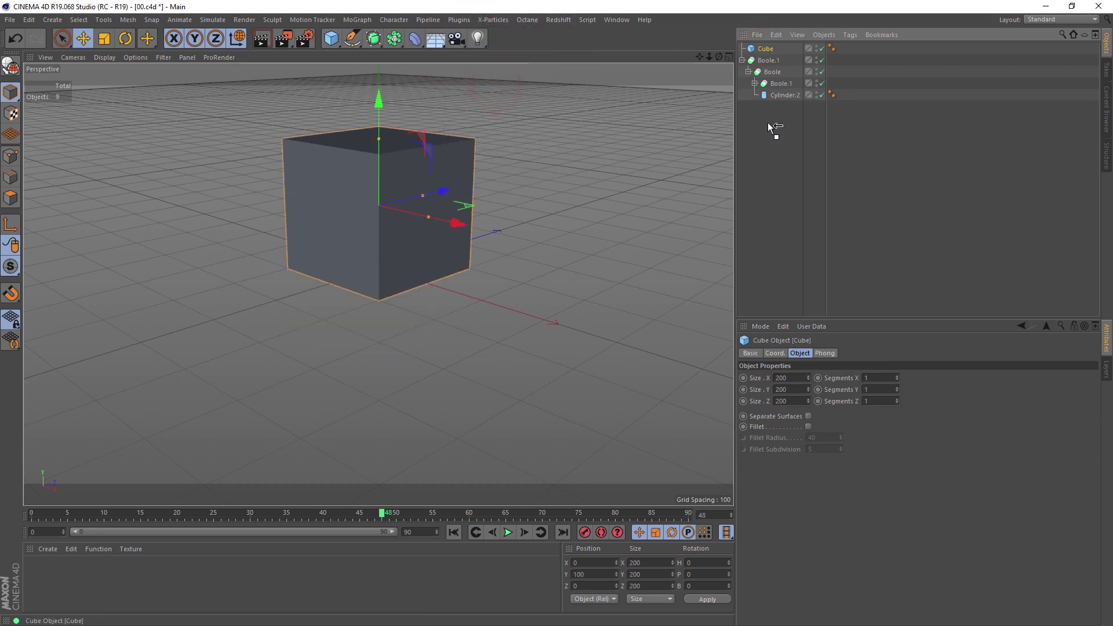
{"action": "left_click_drag", "start_coordinate": [638, 109], "coordinate": [757, 61]}
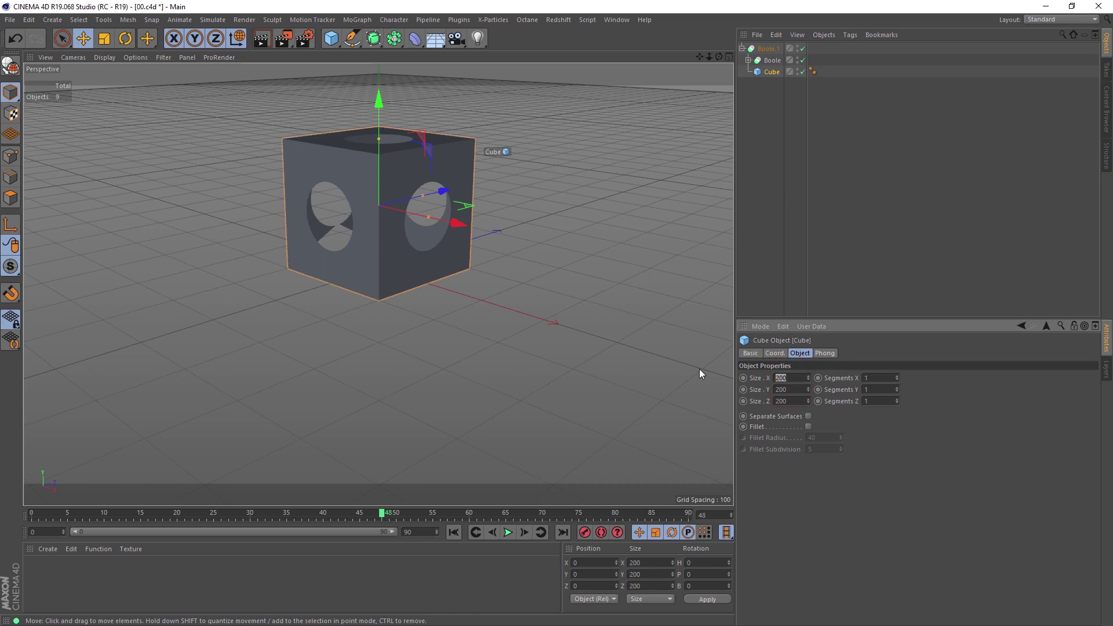
Set the new cube's size to 180 × 180 × 180
{"action": "type", "text": "180180"}
{"action": "left_click", "coordinate": [783, 401]}
{"action": "key", "text": "Return"}
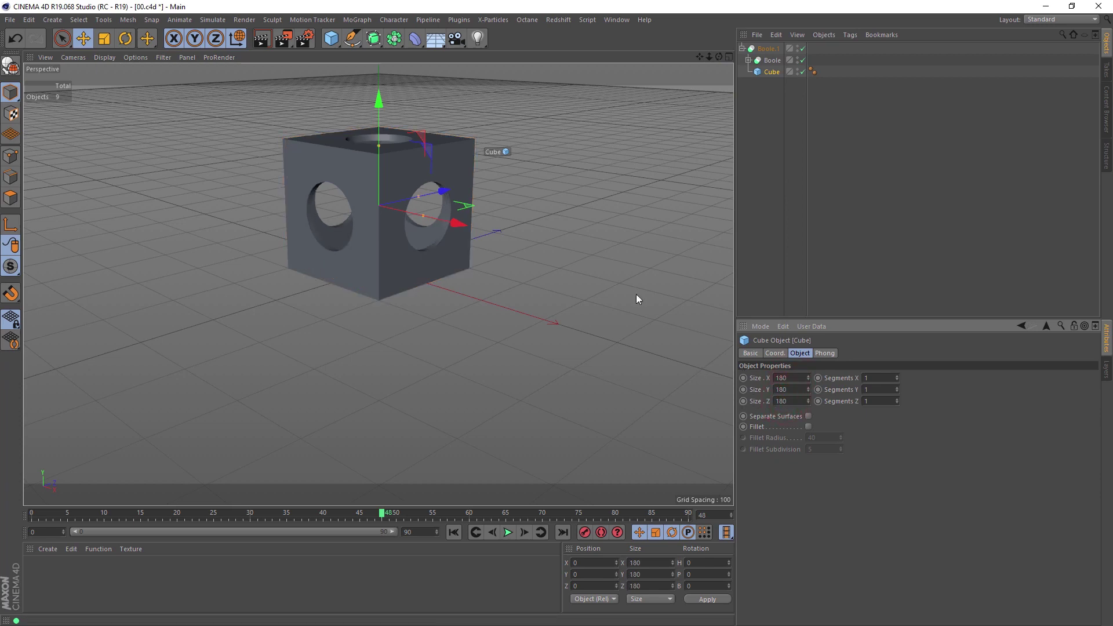
{"action": "mouse_move", "coordinate": [399, 144]}
{"action": "left_mouse_down", "text": "alt"}
{"action": "mouse_move", "coordinate": [388, 185]}
{"action": "mouse_move", "coordinate": [408, 127]}
{"action": "left_mouse_up", "text": "alt"}
{"action": "scroll", "coordinate": [415, 109], "scroll_direction": "up", "scroll_amount": 5}
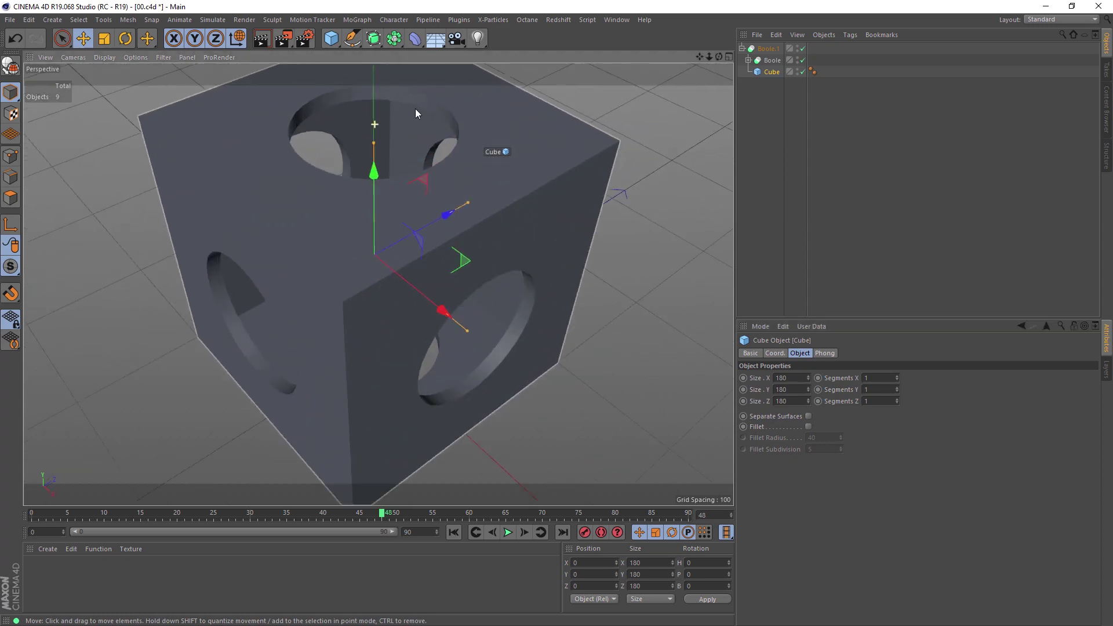
{"action": "scroll", "coordinate": [462, 120], "scroll_direction": "up", "scroll_amount": 3}
Remove the Cube label from the viewport
{"action": "right_click", "coordinate": [496, 151]}
{"action": "mouse_move", "coordinate": [519, 159]}
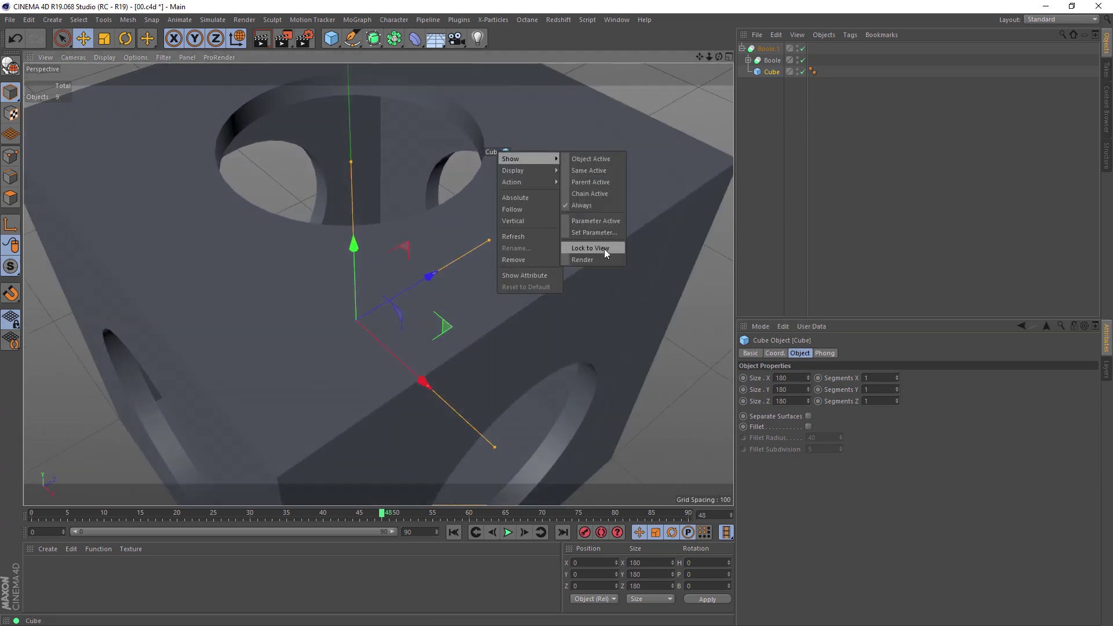
{"action": "left_click", "coordinate": [539, 260]}
{"action": "scroll", "coordinate": [514, 221], "scroll_direction": "down", "scroll_amount": 5}
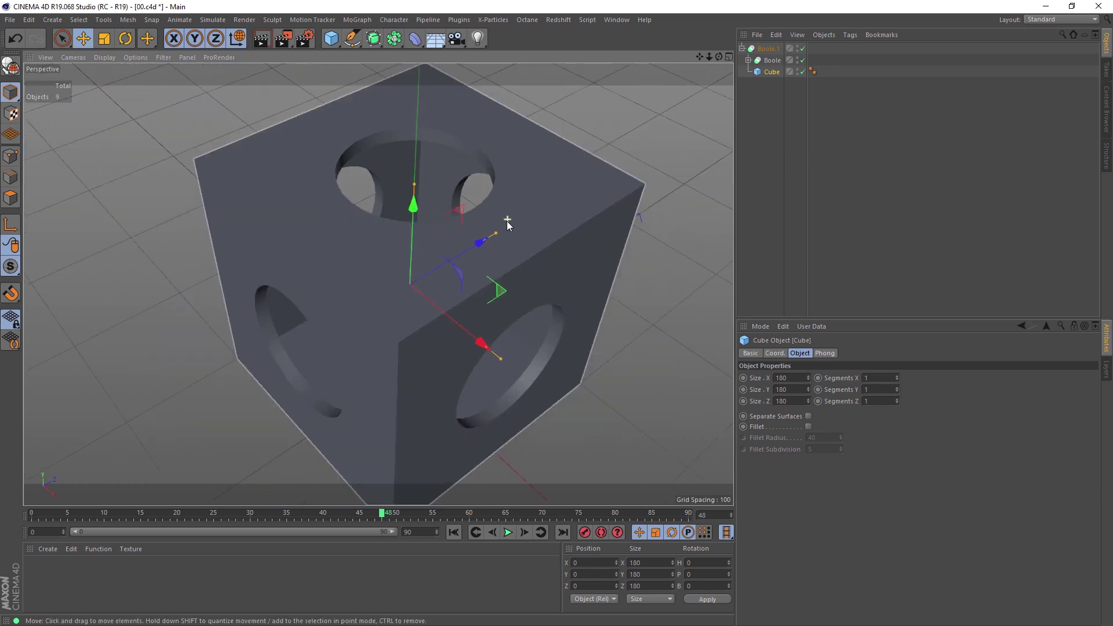
{"action": "left_click_drag", "start_coordinate": [571, 179], "coordinate": [492, 199], "text": "alt"}
Enable Create Single Object on the top Boole.1
{"action": "left_click", "coordinate": [747, 60]}
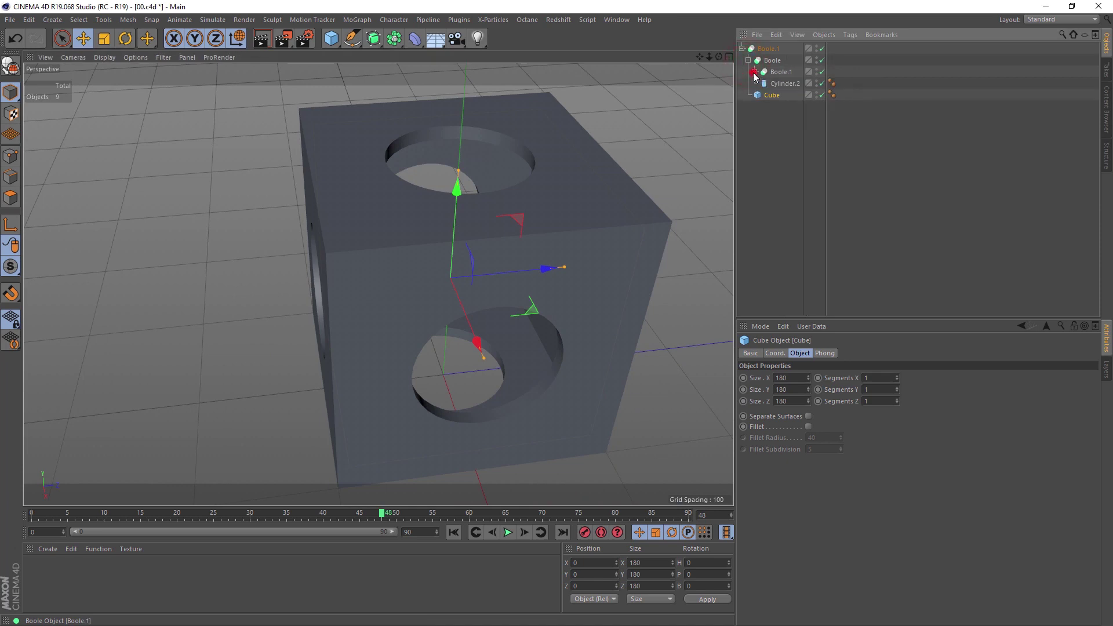
{"action": "left_click", "coordinate": [755, 72]}
{"action": "key", "text": "ctrl+a"}
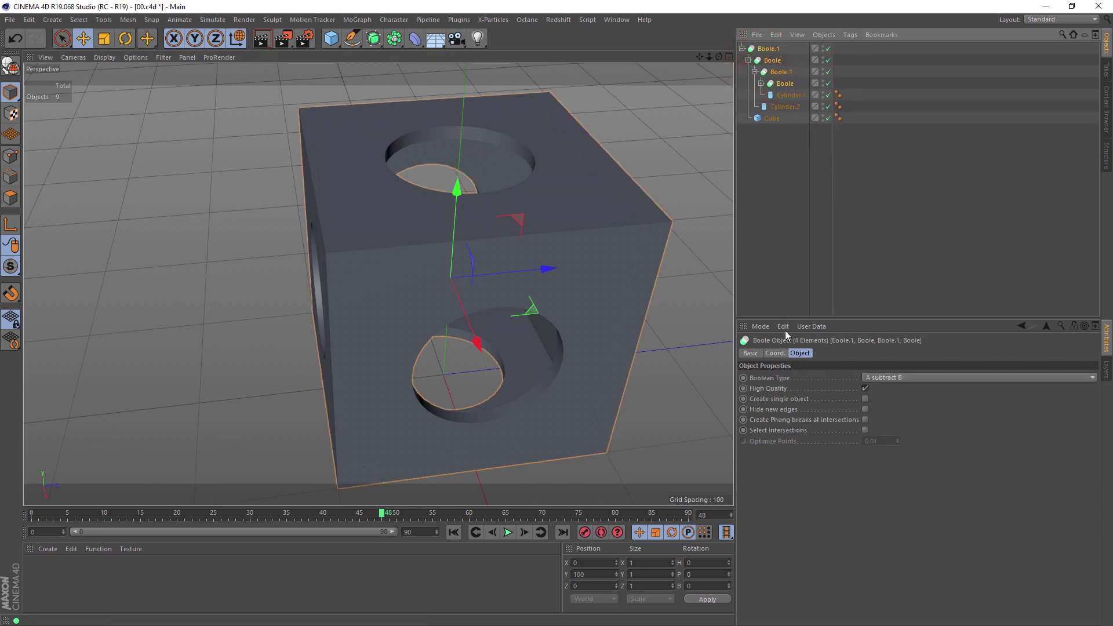
{"action": "left_click", "coordinate": [761, 83]}
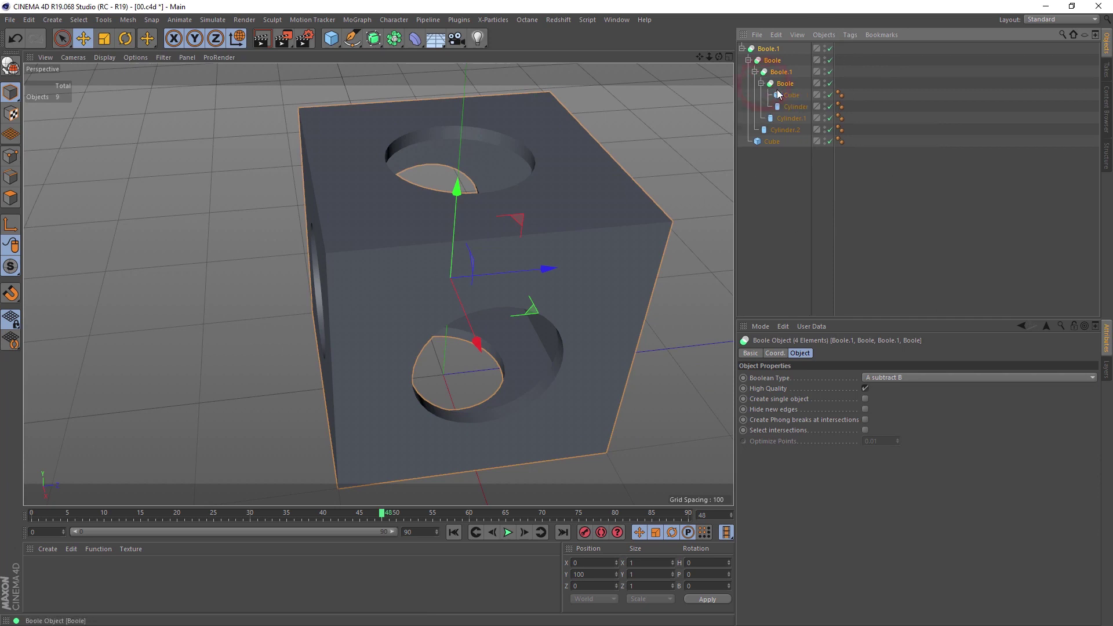
{"action": "left_click", "coordinate": [783, 85]}
{"action": "left_click", "coordinate": [764, 48]}
{"action": "left_click", "coordinate": [865, 399]}
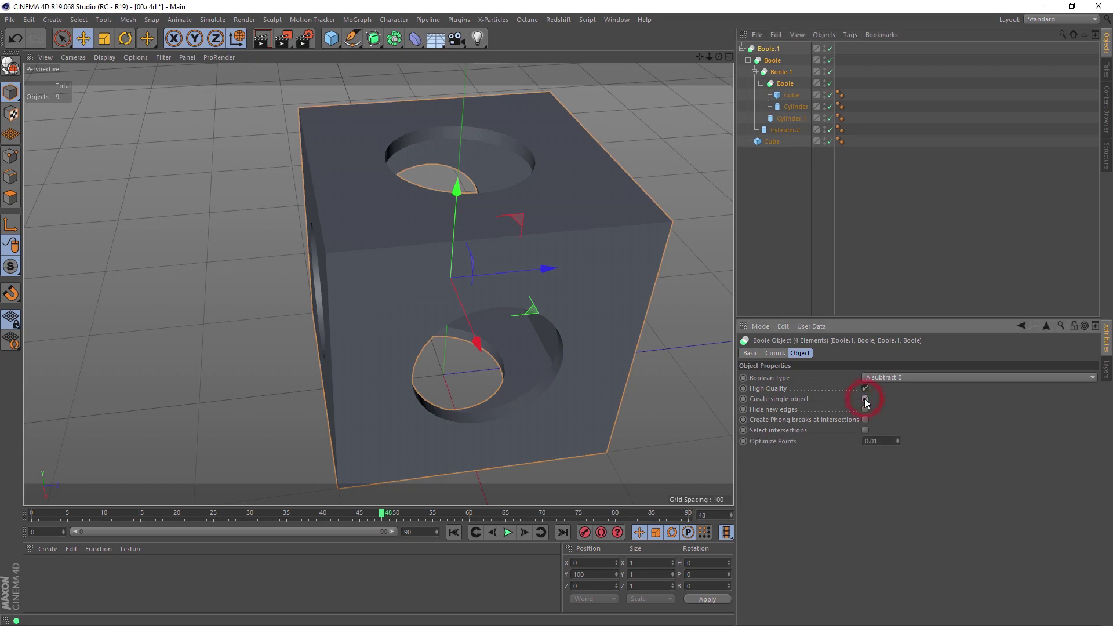
Give the three hole cylinders 144 rotation segments (72*2)
{"action": "left_click", "coordinate": [795, 107]}
{"action": "left_click", "coordinate": [791, 118], "text": "shift"}
{"action": "left_click", "coordinate": [785, 130], "text": "shift"}
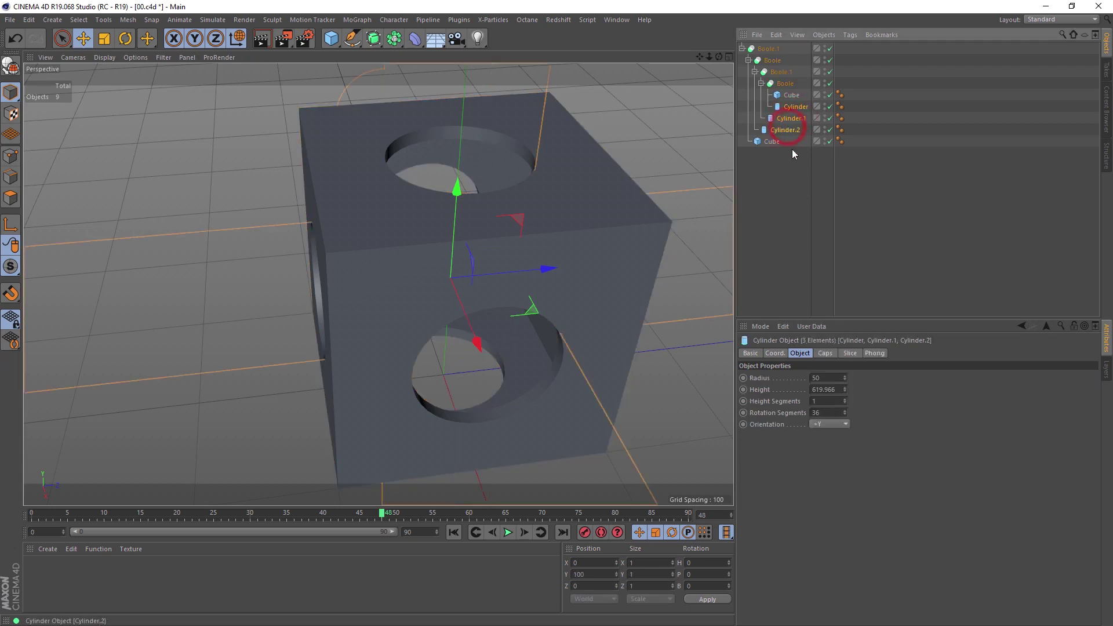
{"action": "left_click", "coordinate": [828, 411]}
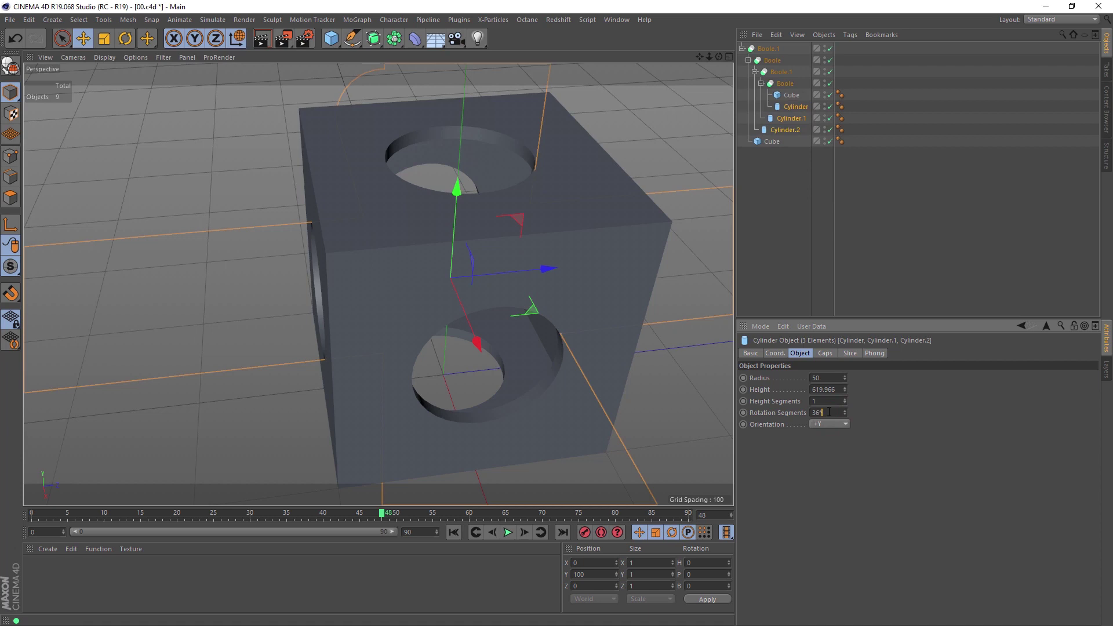
{"action": "scroll", "coordinate": [512, 135], "scroll_direction": "up", "scroll_amount": 8}
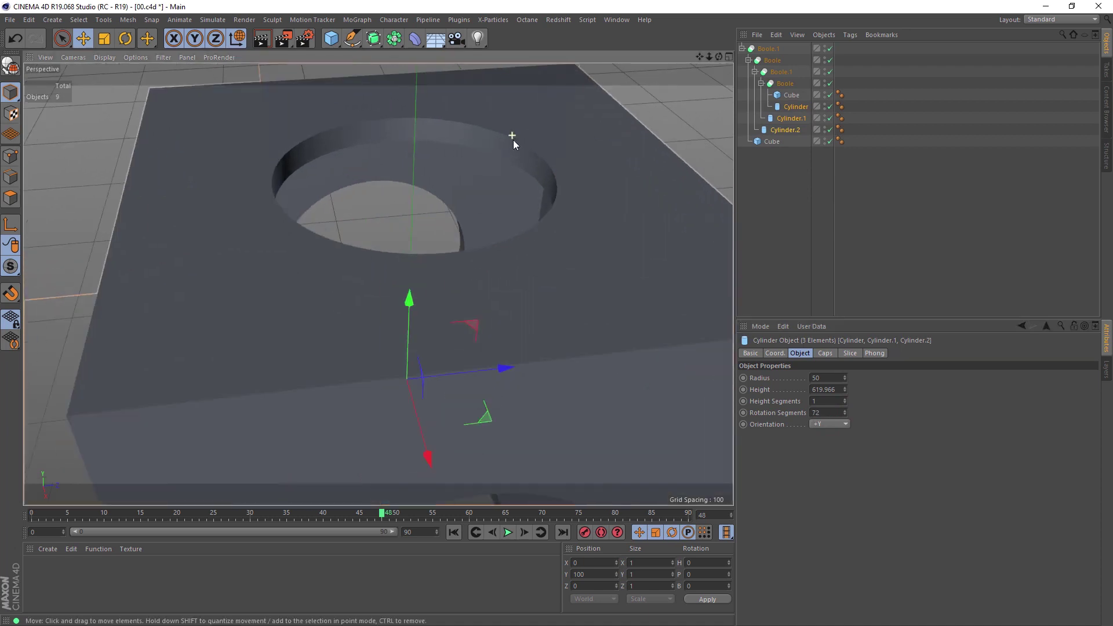
{"action": "left_click_drag", "start_coordinate": [536, 168], "coordinate": [731, 208], "text": "alt"}
{"action": "left_click", "coordinate": [822, 411]}
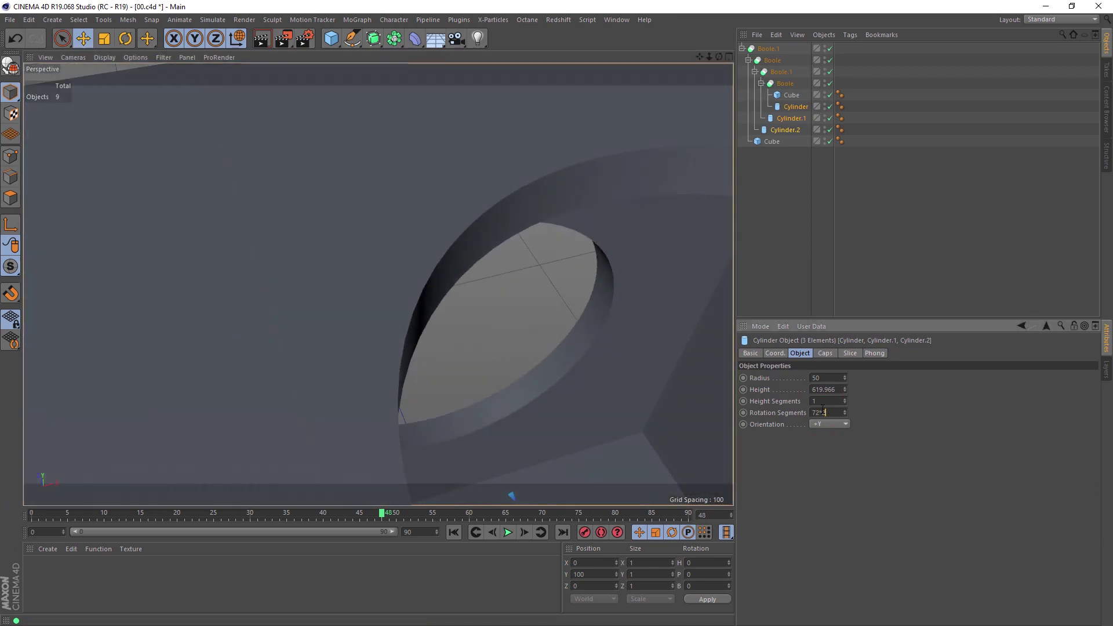
{"action": "key", "text": "Return"}
{"action": "left_click_drag", "start_coordinate": [475, 234], "coordinate": [693, 82], "text": "alt"}
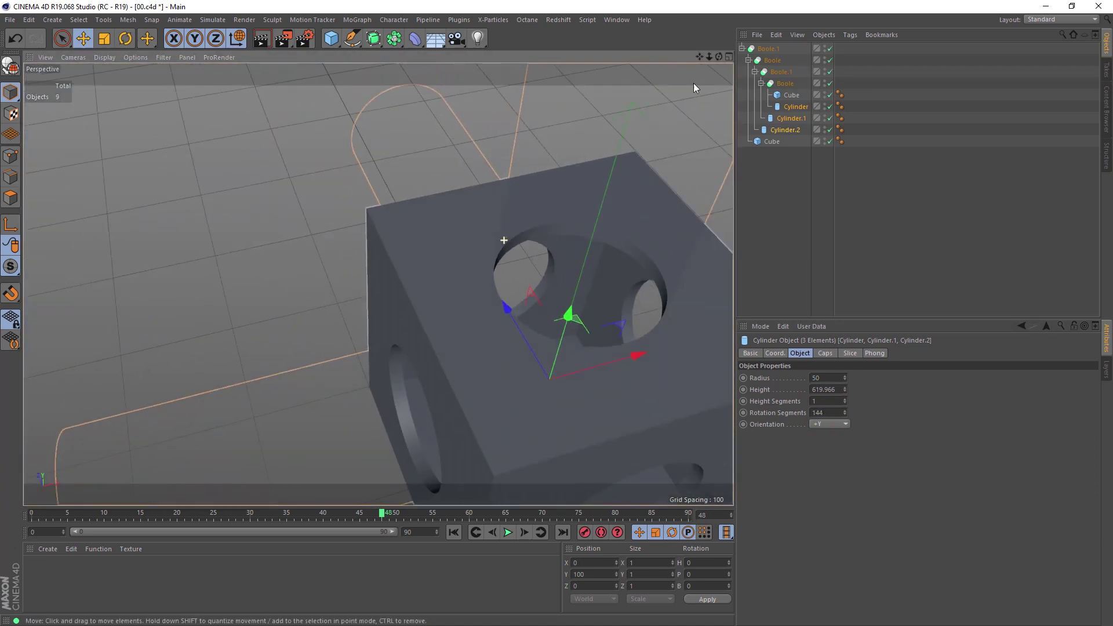
Group Boole.1 under a new null with Alt+G and add a Bevel deformer inside it
{"action": "left_click", "coordinate": [743, 49]}
{"action": "left_click", "coordinate": [756, 48]}
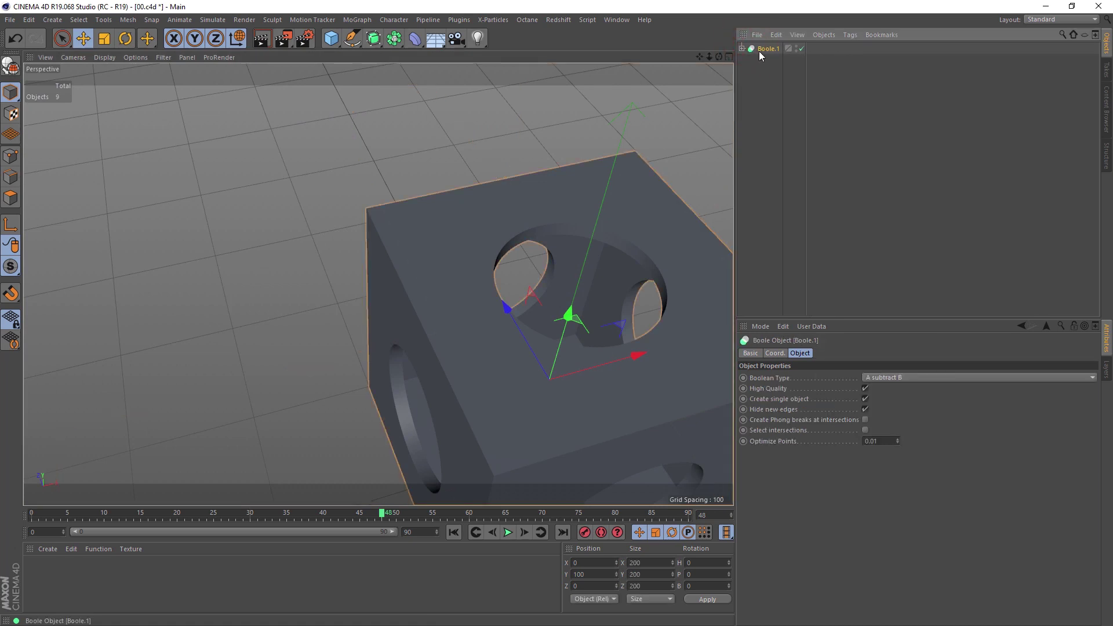
{"action": "key", "text": "alt+g"}
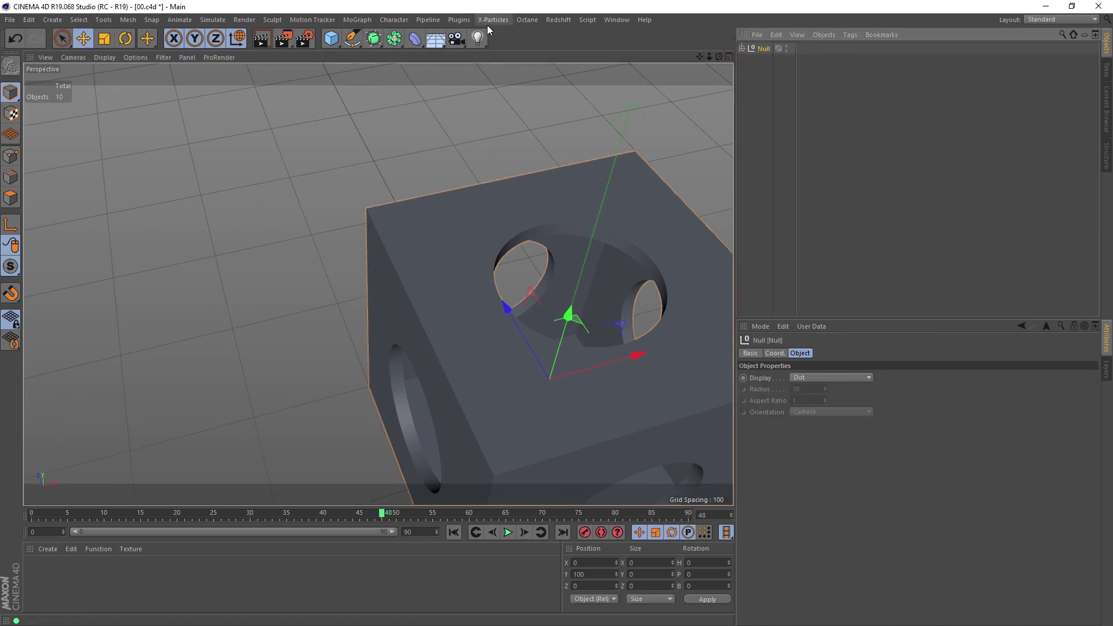
{"action": "left_click", "coordinate": [413, 47]}
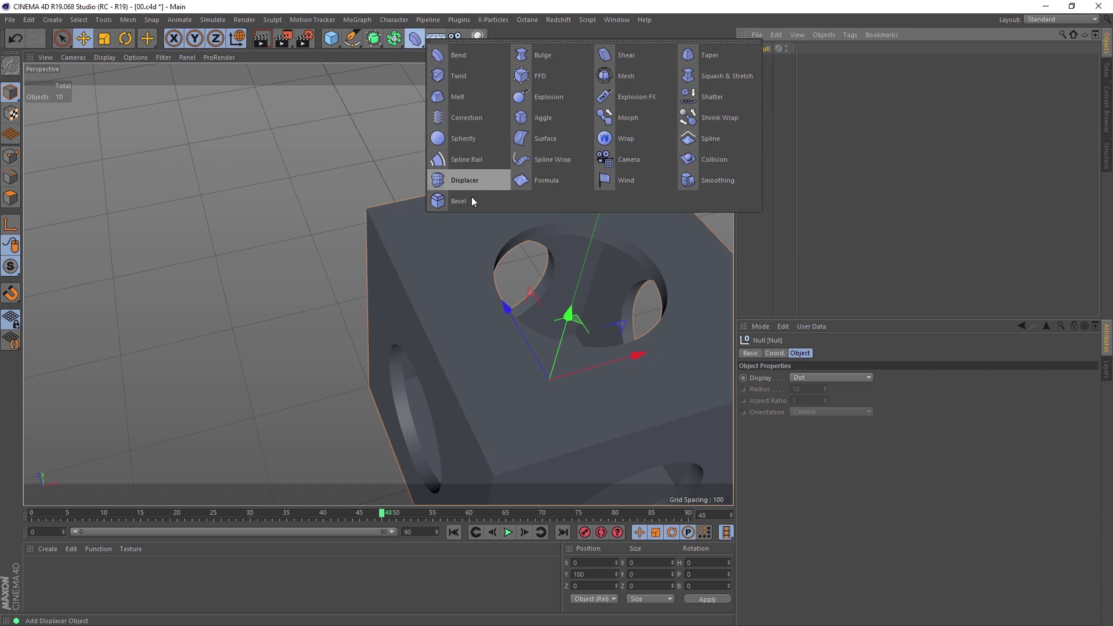
{"action": "left_click", "coordinate": [457, 200]}
{"action": "mouse_move", "coordinate": [765, 48]}
{"action": "left_mouse_down"}
{"action": "mouse_move", "coordinate": [763, 67]}
{"action": "mouse_move", "coordinate": [765, 55]}
{"action": "left_mouse_up"}
{"action": "left_click", "coordinate": [740, 49]}
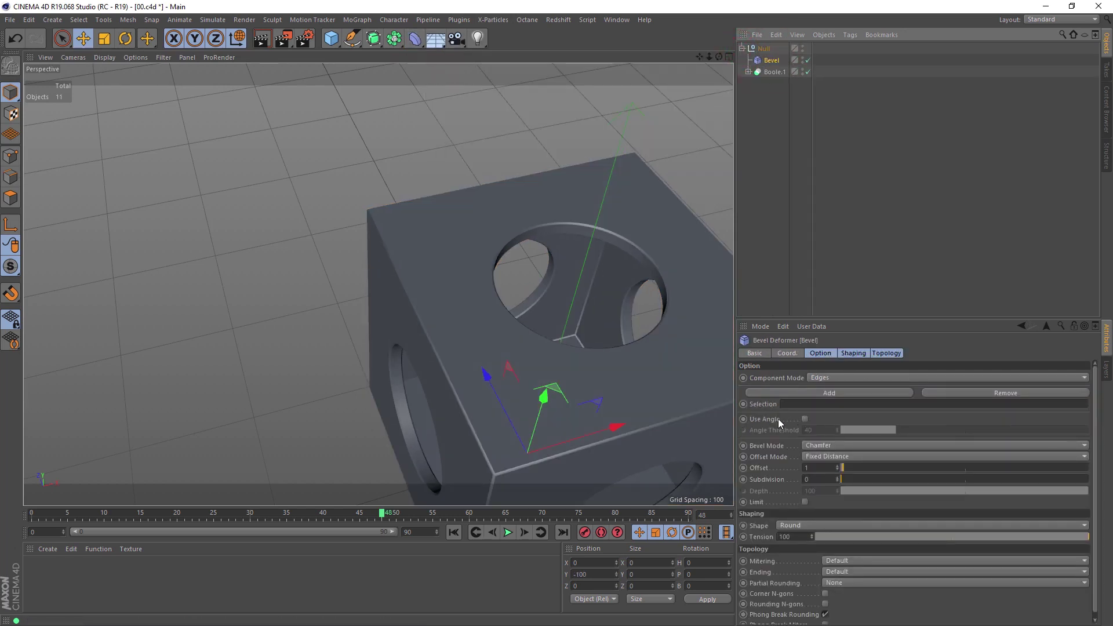
Tick Use Angle and set the bevel to 3 subdivisions and 0.5 offset
{"action": "left_click", "coordinate": [805, 419]}
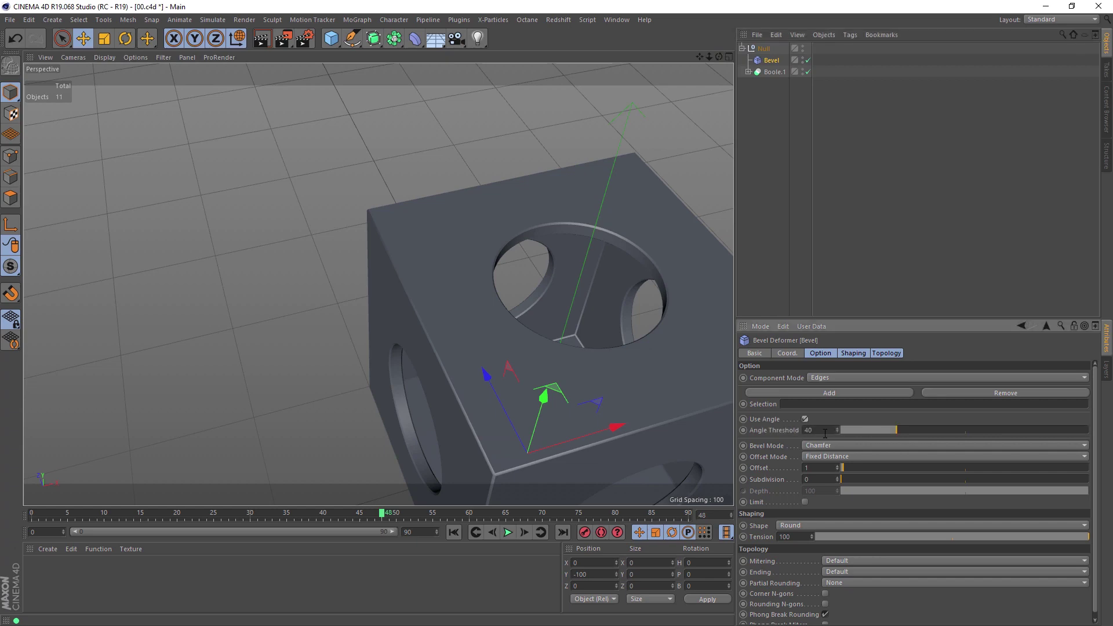
{"action": "left_click_drag", "start_coordinate": [625, 231], "coordinate": [510, 214], "text": "alt"}
{"action": "scroll", "coordinate": [497, 217], "scroll_direction": "up", "scroll_amount": 3}
{"action": "scroll", "coordinate": [497, 217], "scroll_direction": "down", "scroll_amount": 2}
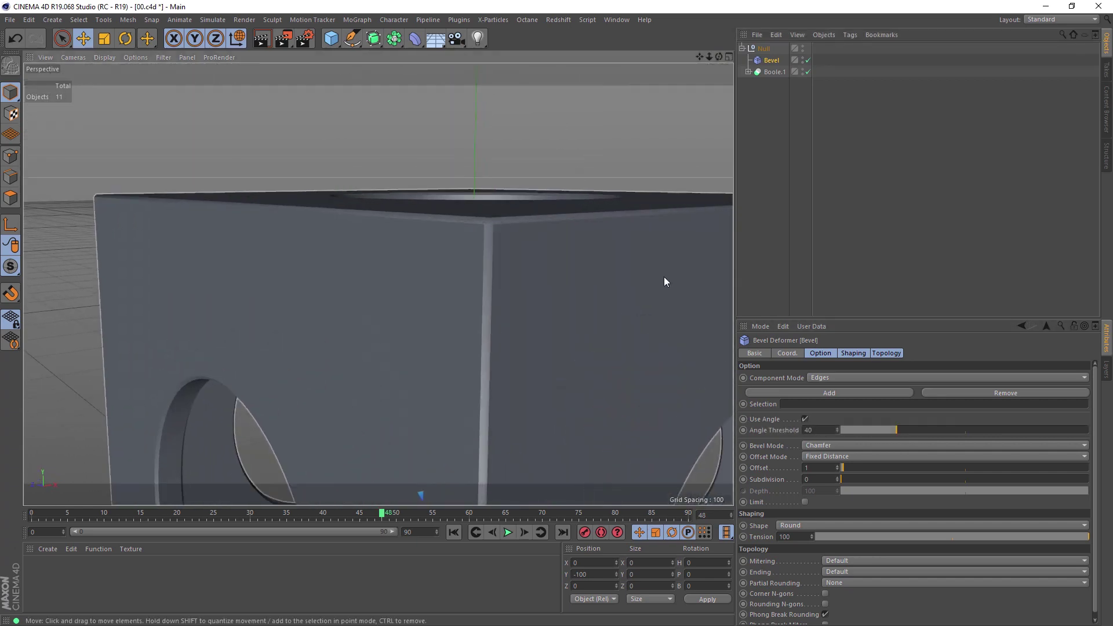
{"action": "left_click", "coordinate": [807, 480]}
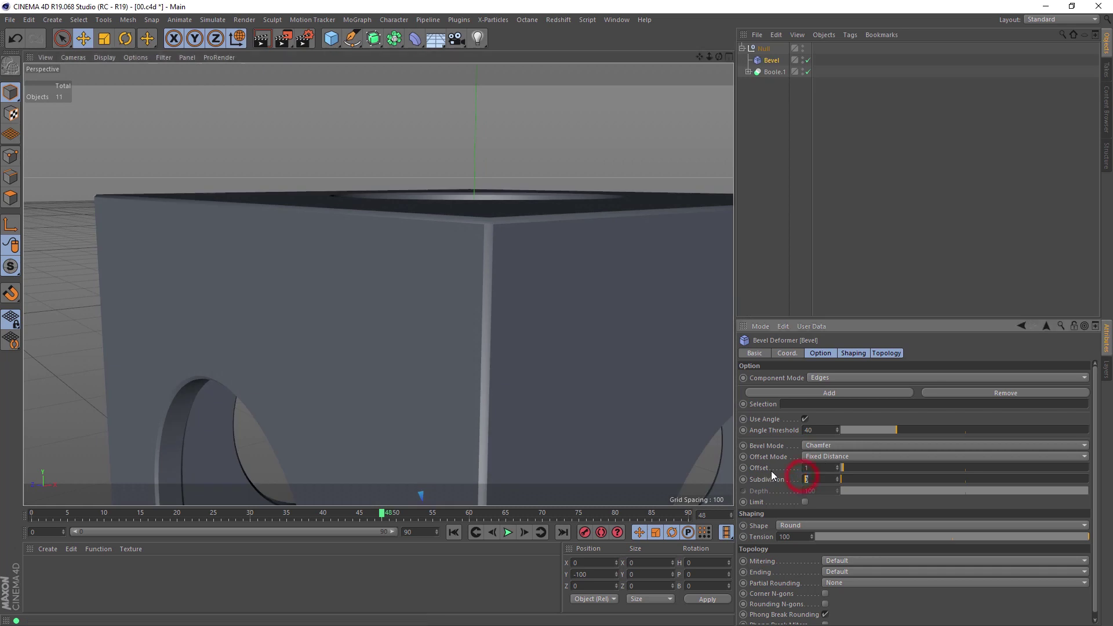
{"action": "type", "text": "3"}
{"action": "left_click", "coordinate": [805, 467]}
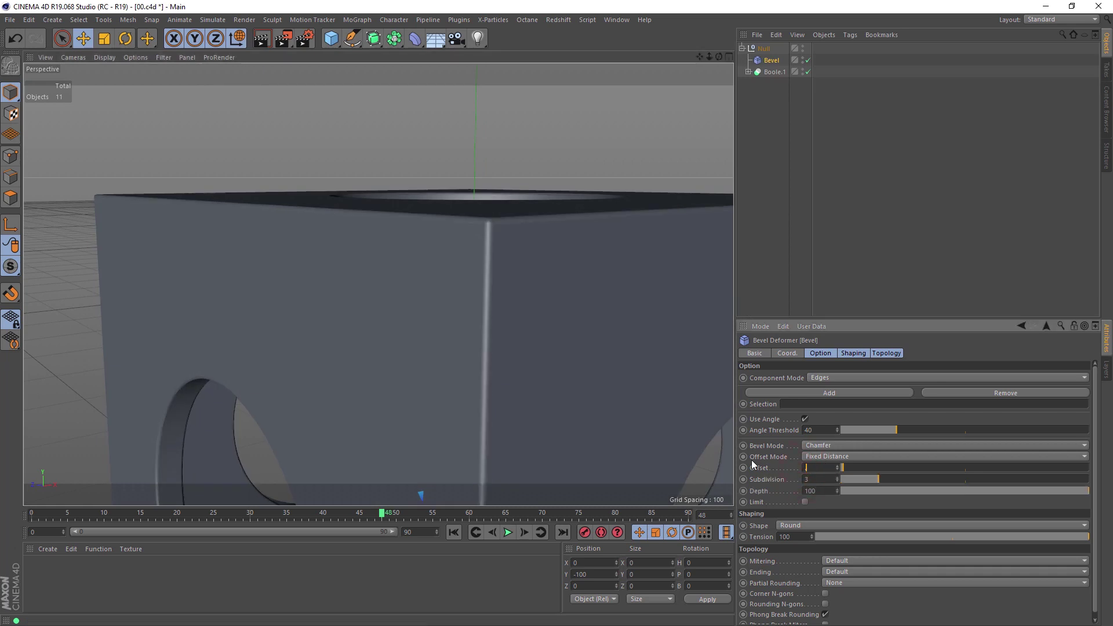
{"action": "type", "text": ".5"}
{"action": "key", "text": "Return"}
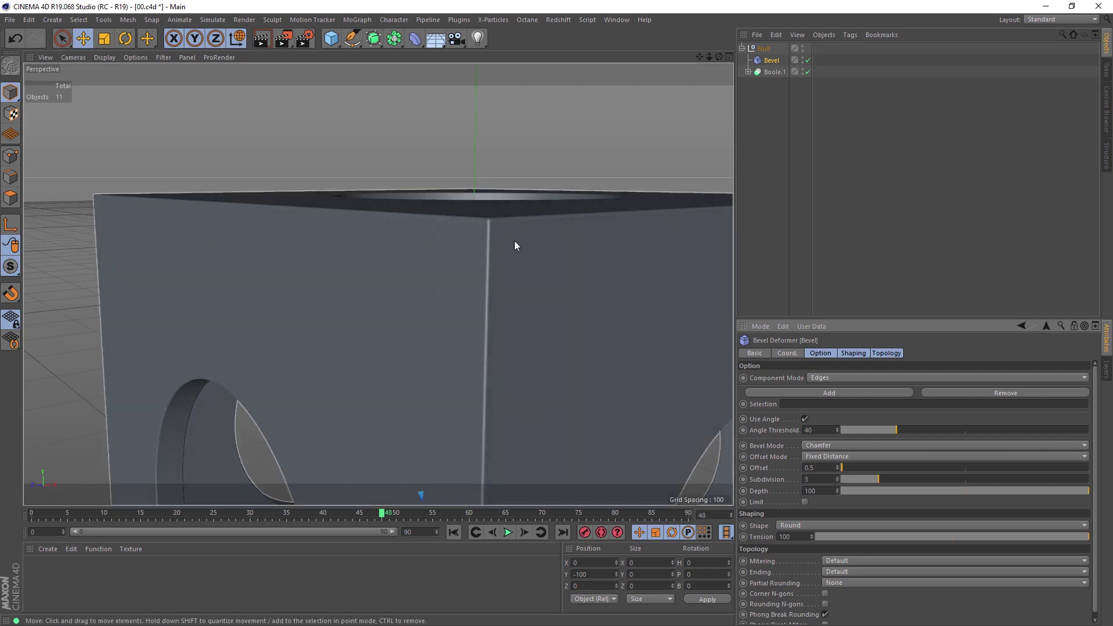
{"action": "scroll", "coordinate": [496, 255], "scroll_direction": "down", "scroll_amount": 5}
{"action": "left_click_drag", "start_coordinate": [484, 259], "coordinate": [501, 288], "text": "alt"}
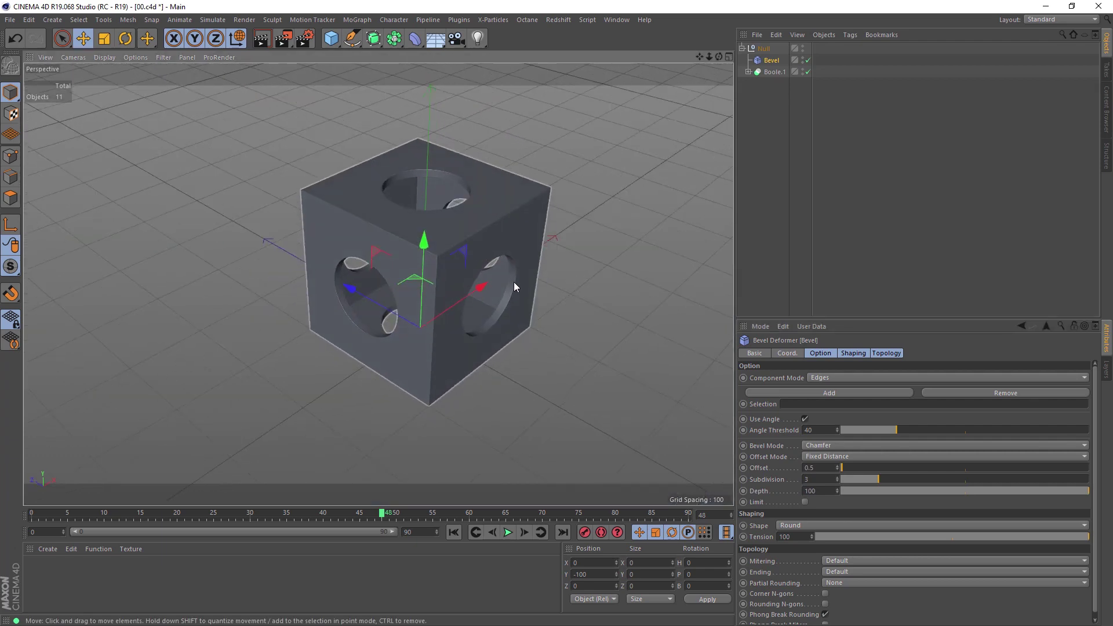
{"action": "left_click", "coordinate": [574, 273]}
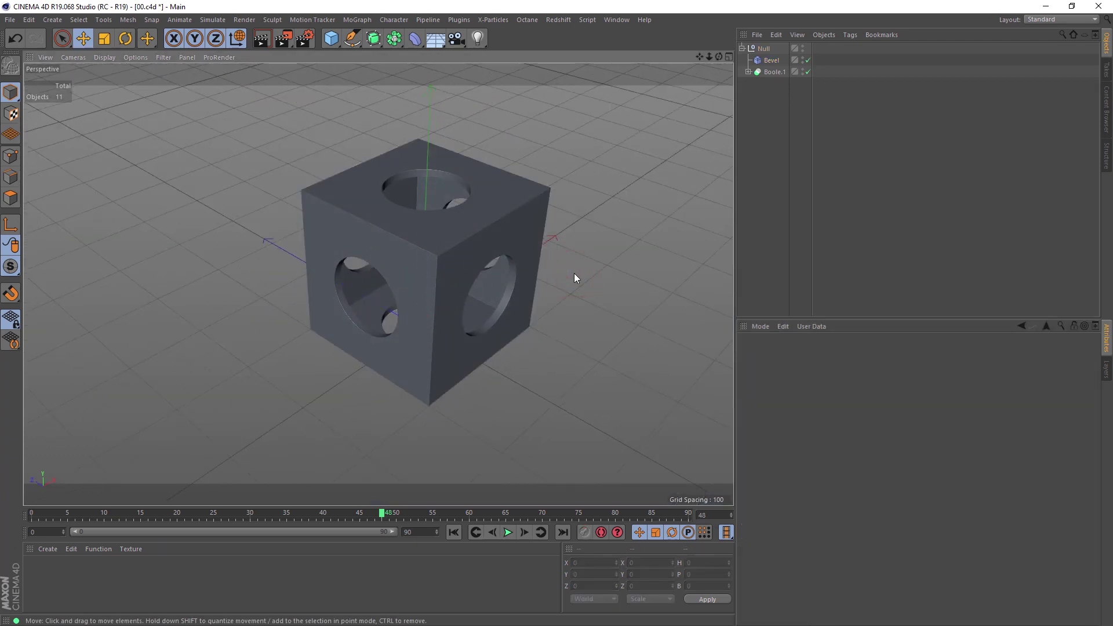
Rename the null group to 'Cube'
{"action": "double_click", "coordinate": [764, 48]}
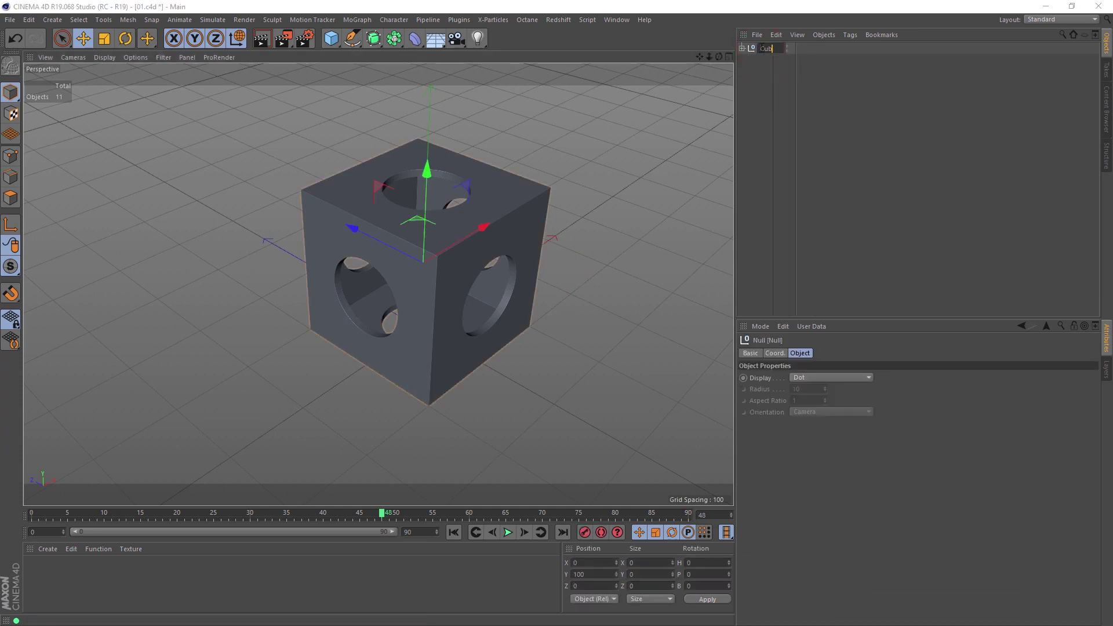
{"action": "type", "text": "Cube"}
{"action": "left_click", "coordinate": [742, 48]}
Disable the Bevel deformer and the nested Boole objects and cube operand
{"action": "key", "text": "F2"}
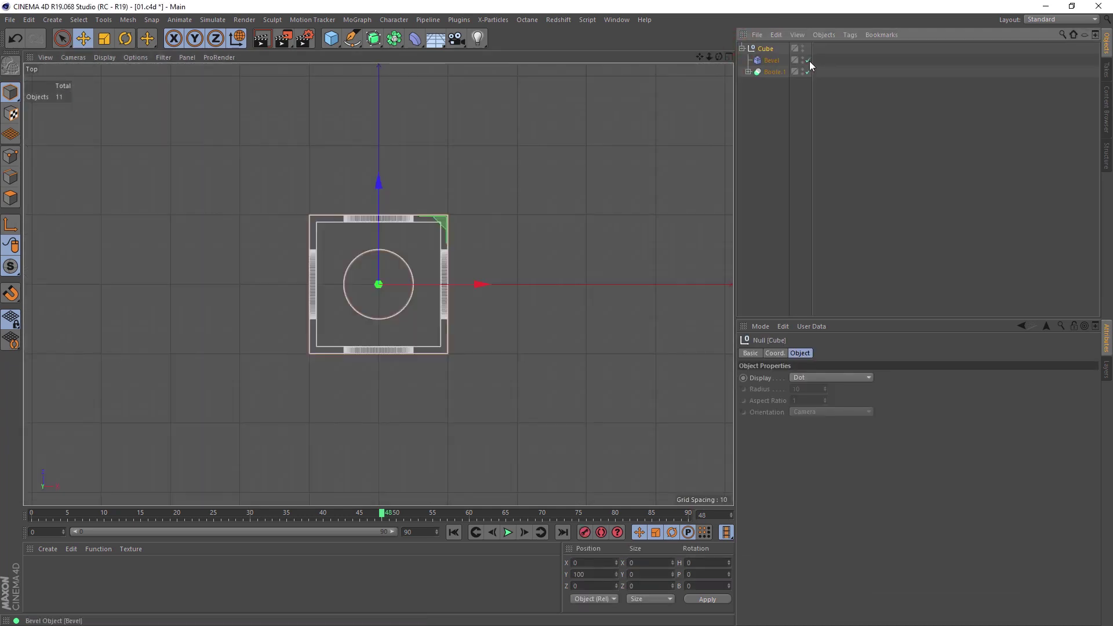
{"action": "left_click", "coordinate": [808, 61]}
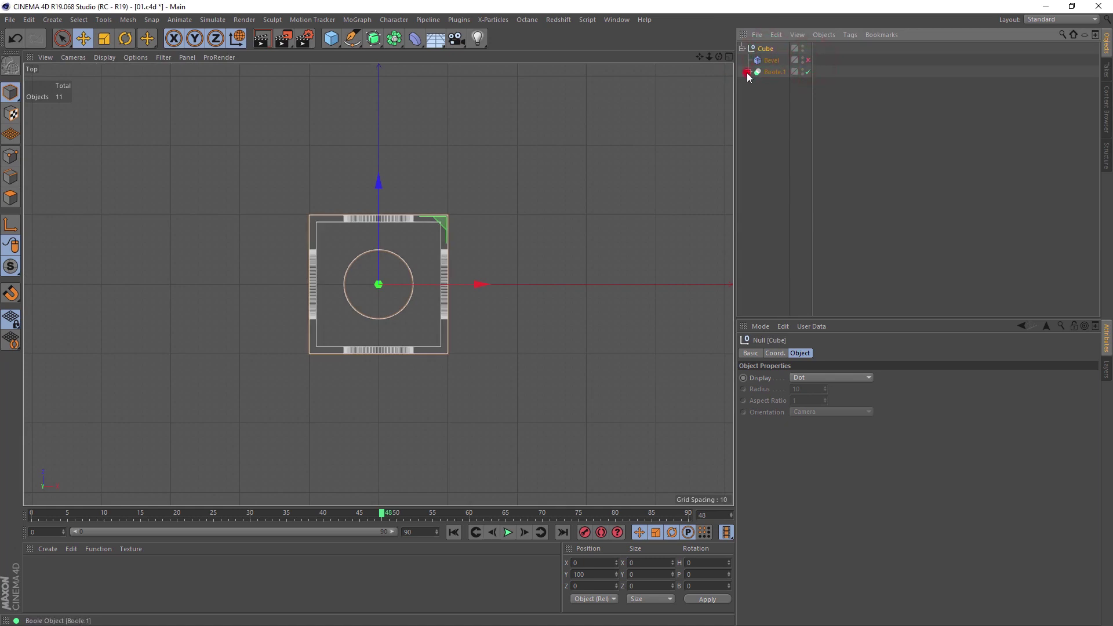
{"action": "left_click", "coordinate": [747, 71]}
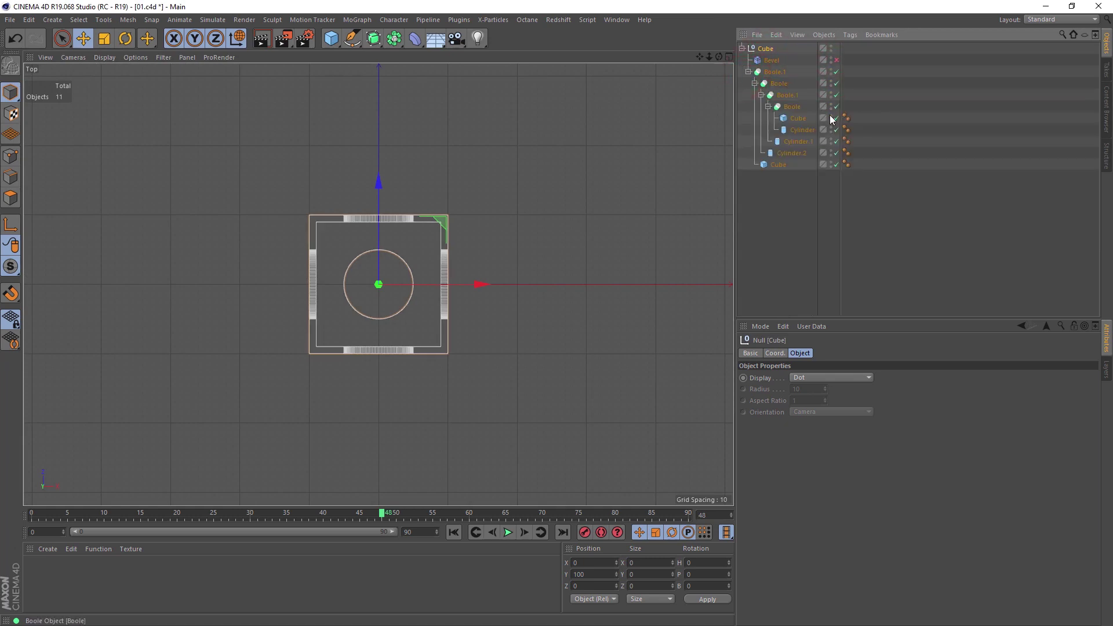
{"action": "left_click", "coordinate": [837, 164]}
{"action": "left_click_drag", "start_coordinate": [837, 108], "coordinate": [838, 69]}
{"action": "left_click", "coordinate": [797, 119]}
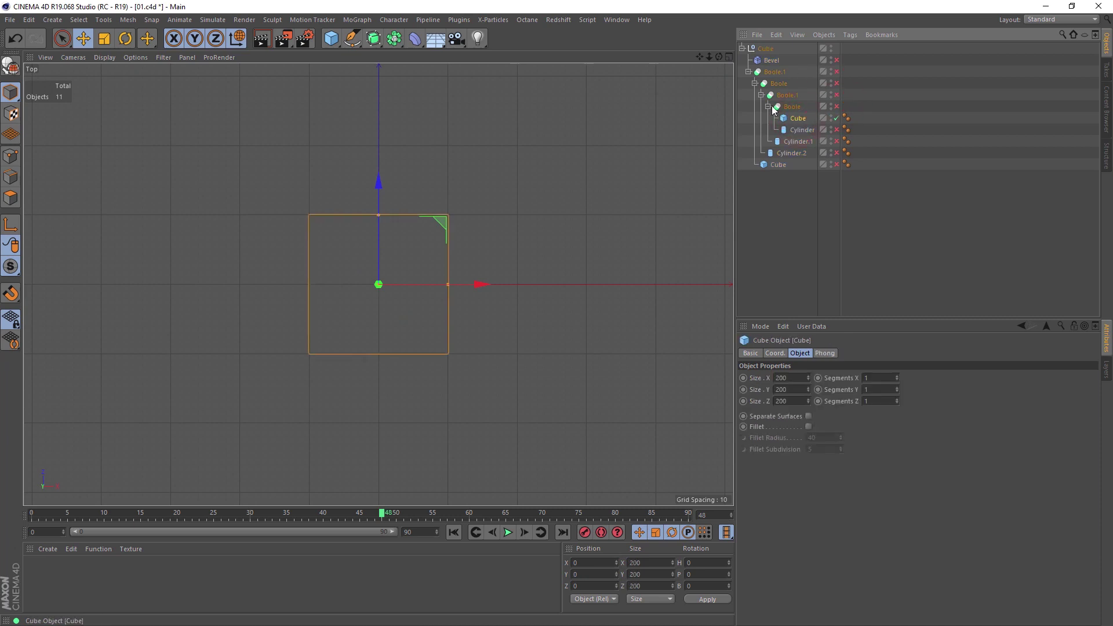
{"action": "left_click", "coordinate": [743, 49]}
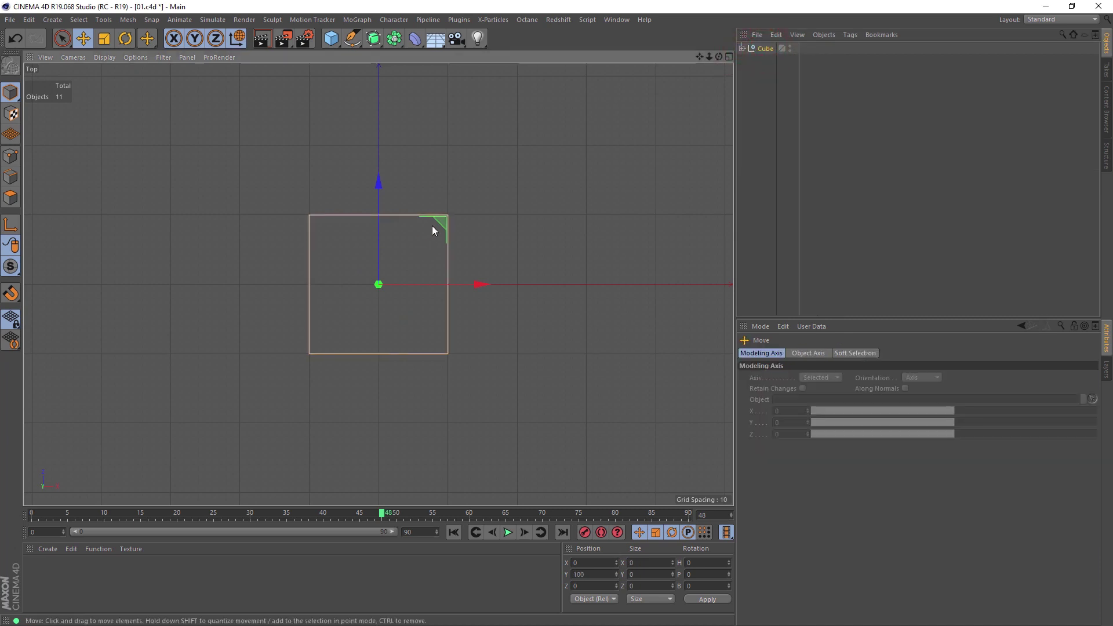
Move the Cube group to X 100 and Z −100 in Top view
{"action": "left_click_drag", "start_coordinate": [446, 284], "coordinate": [512, 283]}
{"action": "left_click_drag", "start_coordinate": [450, 218], "coordinate": [470, 289]}
{"action": "scroll", "coordinate": [364, 281], "scroll_direction": "up", "scroll_amount": 5}
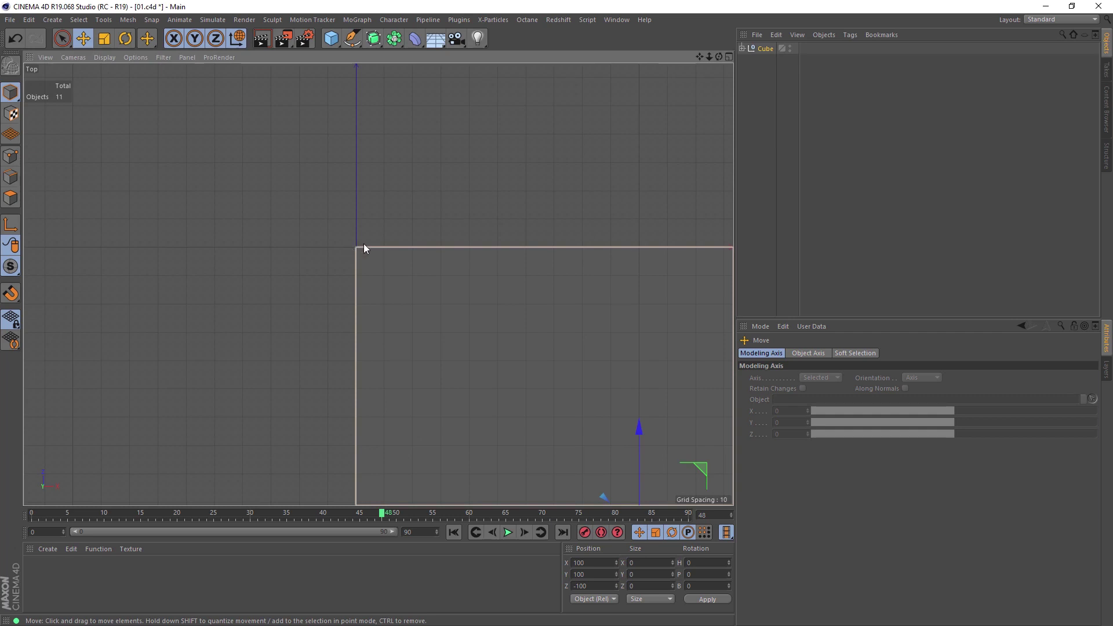
Add a null displayed as a cube with XY orientation
{"action": "left_click", "coordinate": [330, 39]}
{"action": "left_click", "coordinate": [352, 53]}
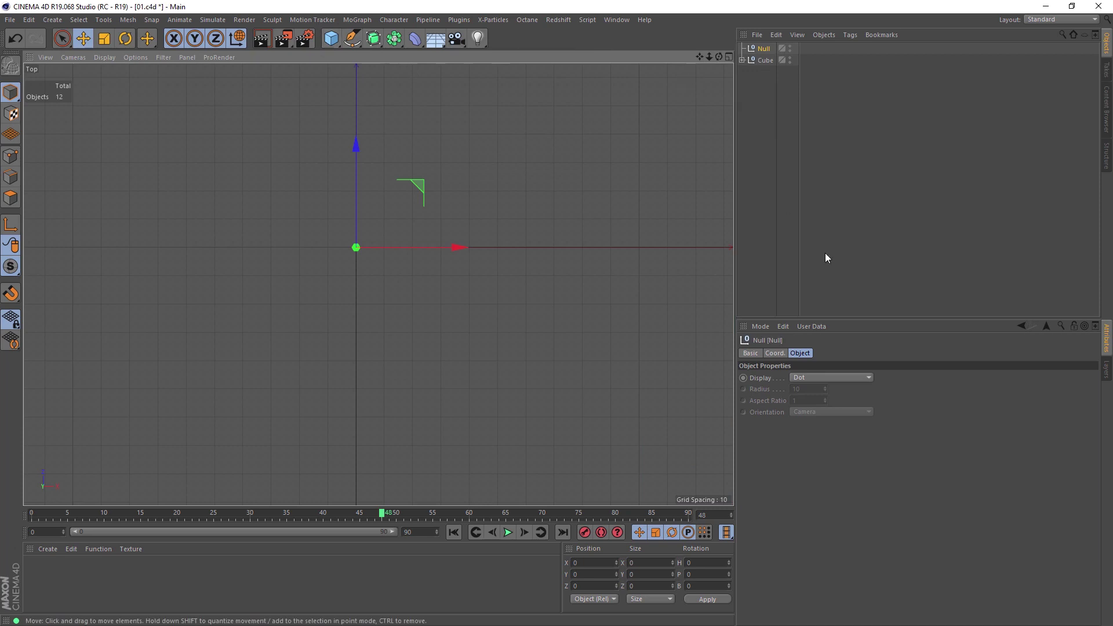
{"action": "left_click", "coordinate": [801, 376]}
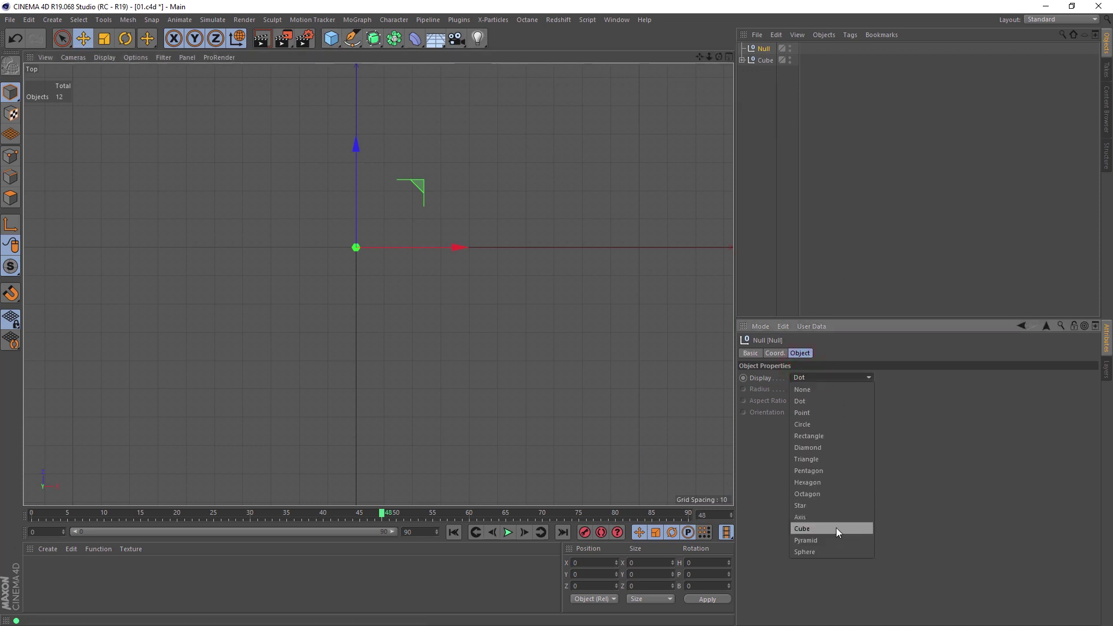
{"action": "left_click", "coordinate": [836, 527]}
{"action": "left_click", "coordinate": [835, 412]}
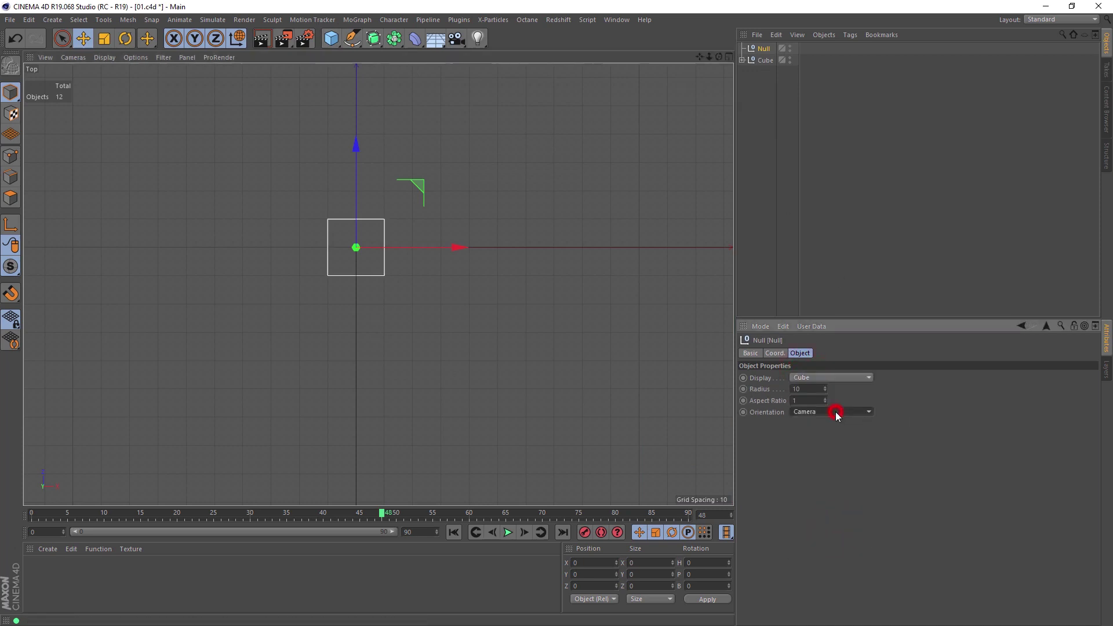
{"action": "left_click", "coordinate": [836, 435]}
Move the null to Z −100 and maximize the Top view
{"action": "middle_click", "coordinate": [455, 312]}
{"action": "middle_click", "coordinate": [291, 252]}
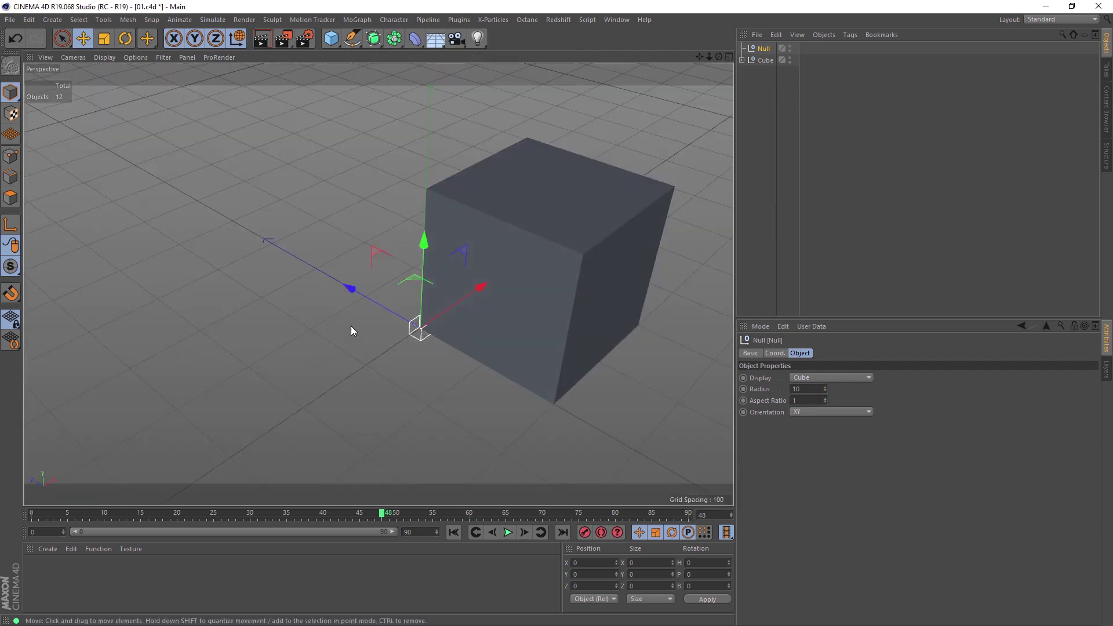
{"action": "left_click_drag", "start_coordinate": [382, 308], "coordinate": [443, 341]}
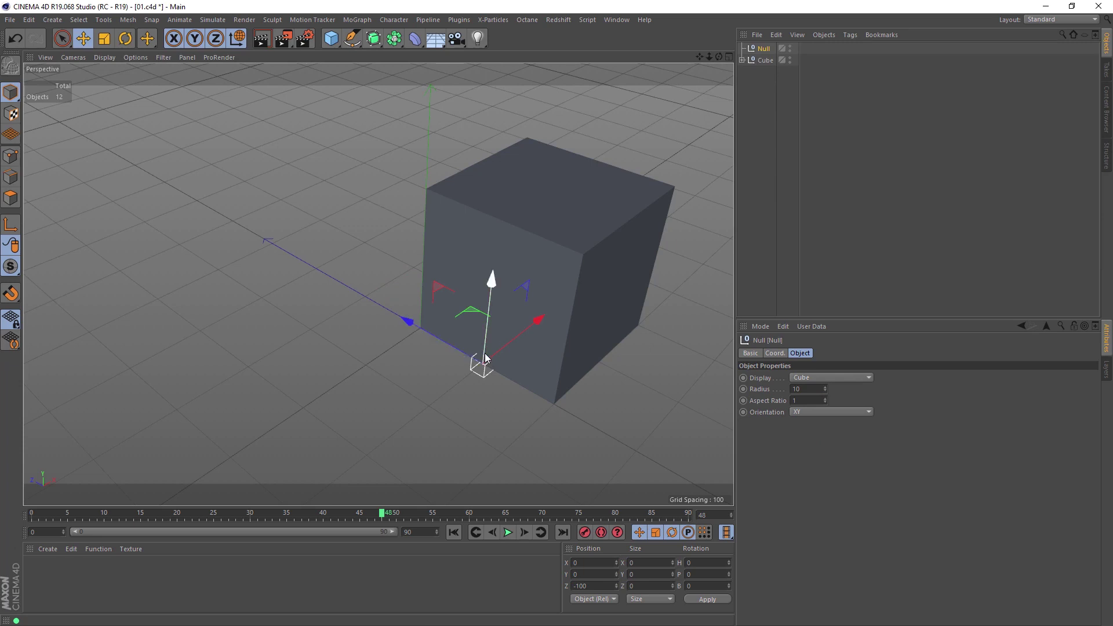
{"action": "middle_click", "coordinate": [454, 345]}
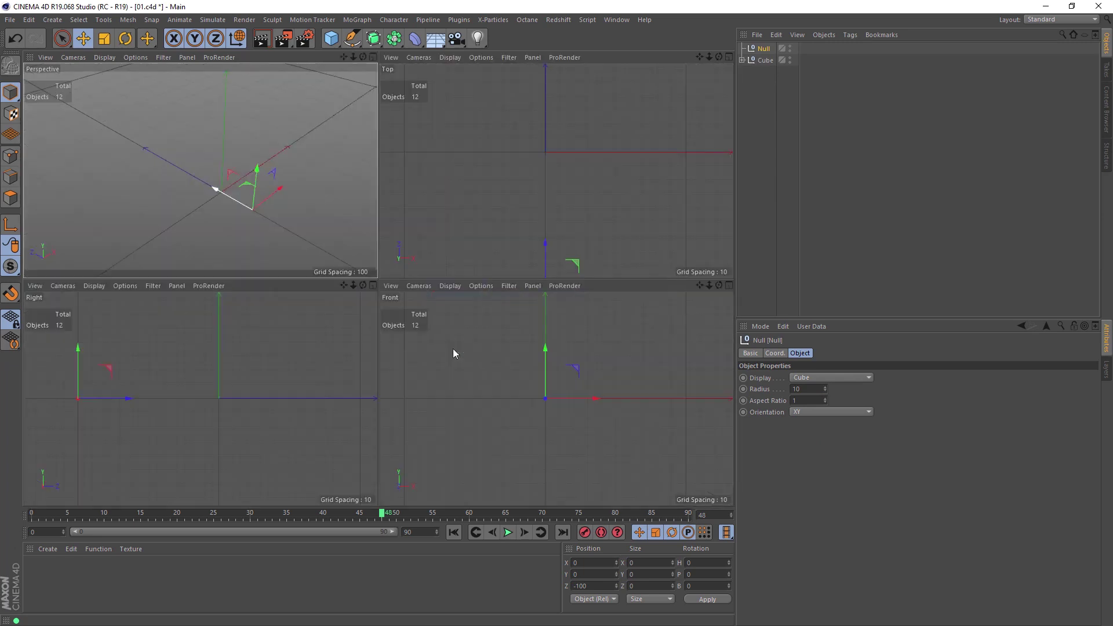
{"action": "middle_click", "coordinate": [486, 205]}
Copy the null to the cube's left, top and right edges, undoing one misplaced copy
{"action": "middle_click_drag", "start_coordinate": [492, 346], "coordinate": [492, 301], "text": "alt"}
{"action": "left_click_drag", "start_coordinate": [488, 301], "coordinate": [391, 204], "text": "ctrl"}
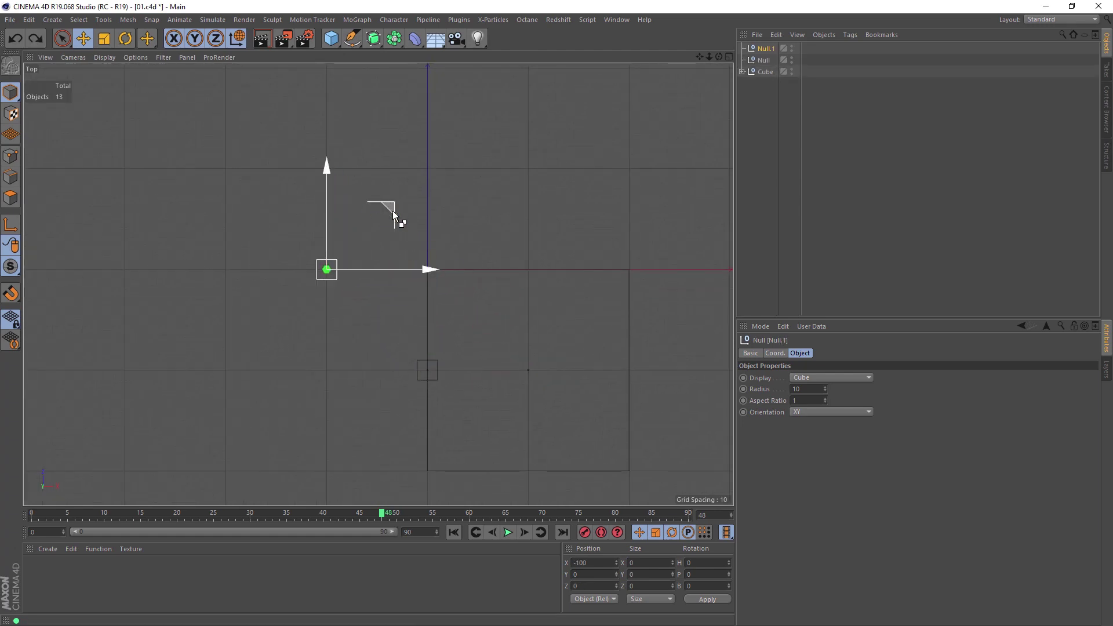
{"action": "left_click_drag", "start_coordinate": [393, 209], "coordinate": [494, 114], "text": "ctrl"}
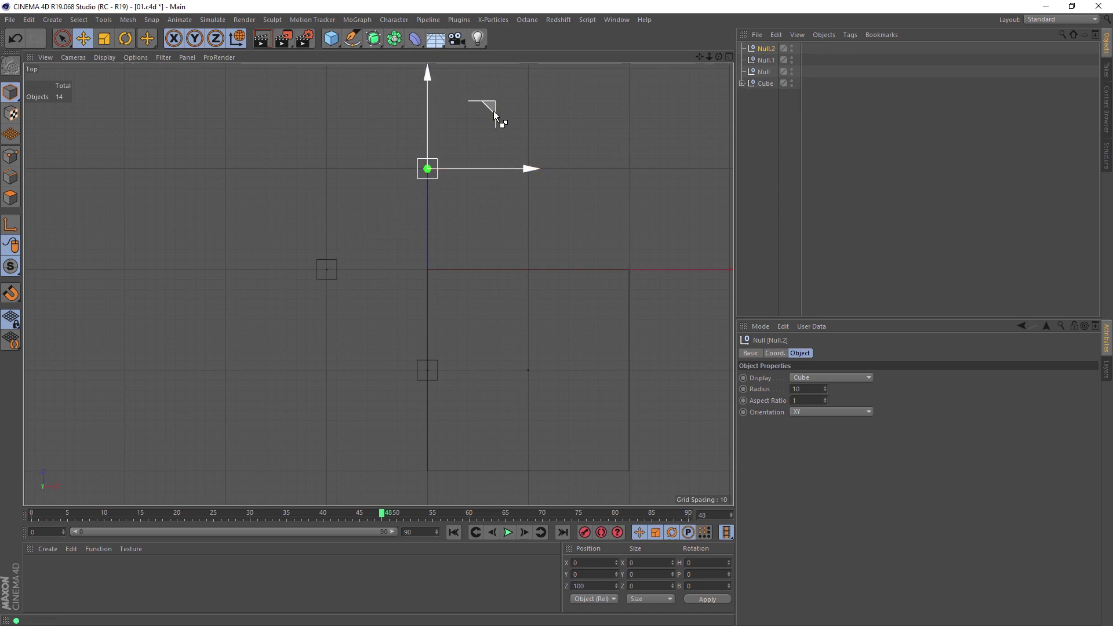
{"action": "left_click_drag", "start_coordinate": [494, 114], "coordinate": [603, 150], "text": "ctrl"}
{"action": "key", "text": "ctrl+z"}
{"action": "left_click_drag", "start_coordinate": [493, 113], "coordinate": [593, 199], "text": "ctrl"}
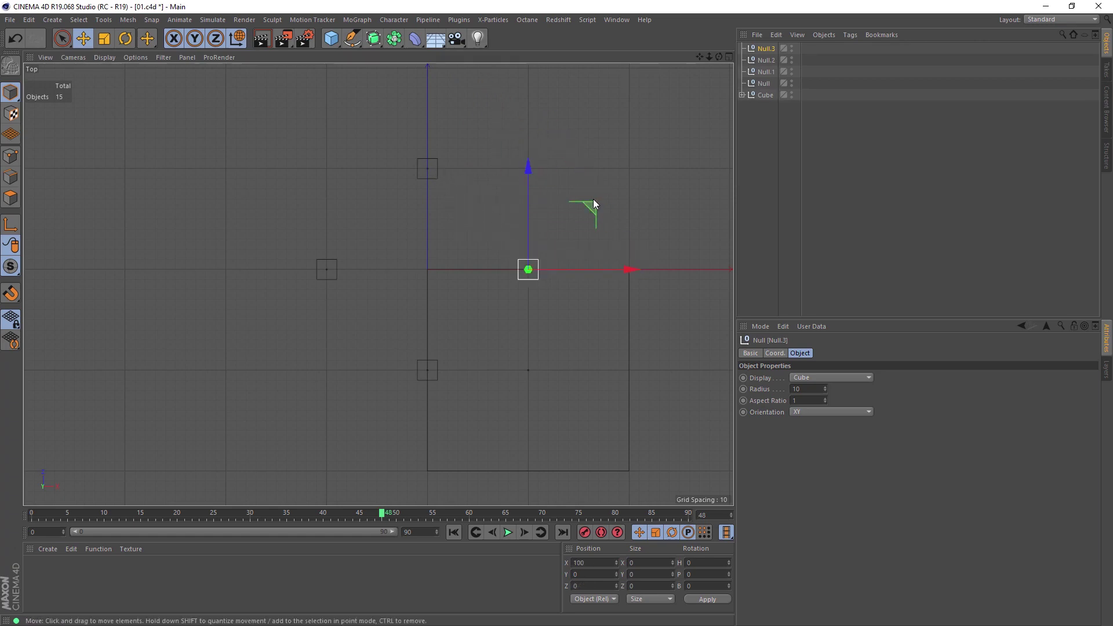
Rename the nulls in the Object Manager, starting with Null.2 as '3'
{"action": "left_click", "coordinate": [763, 83]}
{"action": "left_click", "coordinate": [765, 72]}
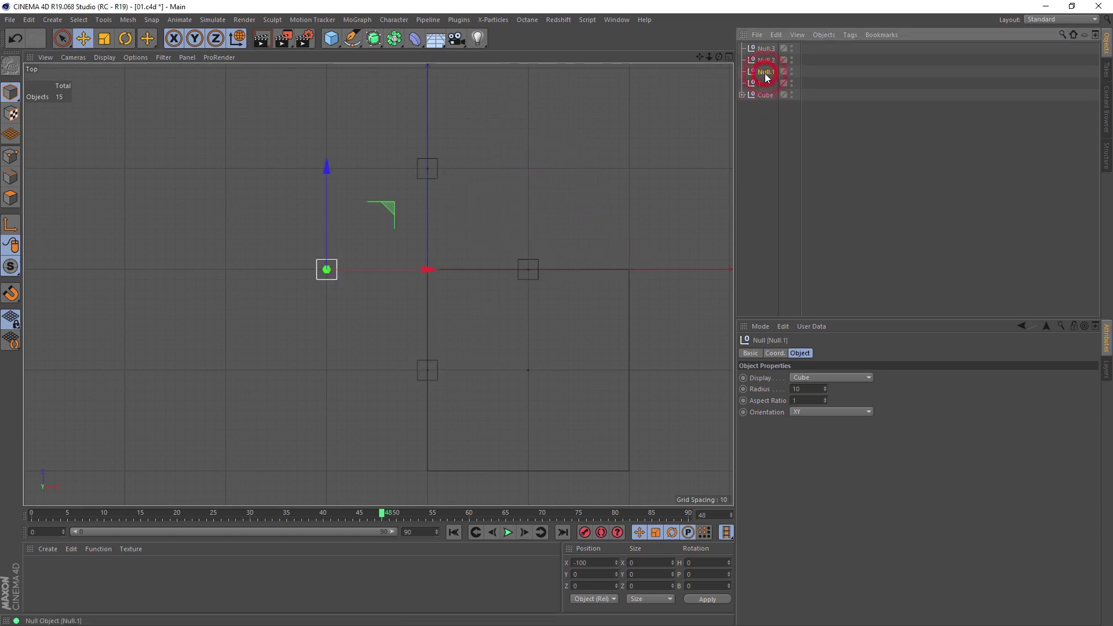
{"action": "left_click", "coordinate": [762, 61]}
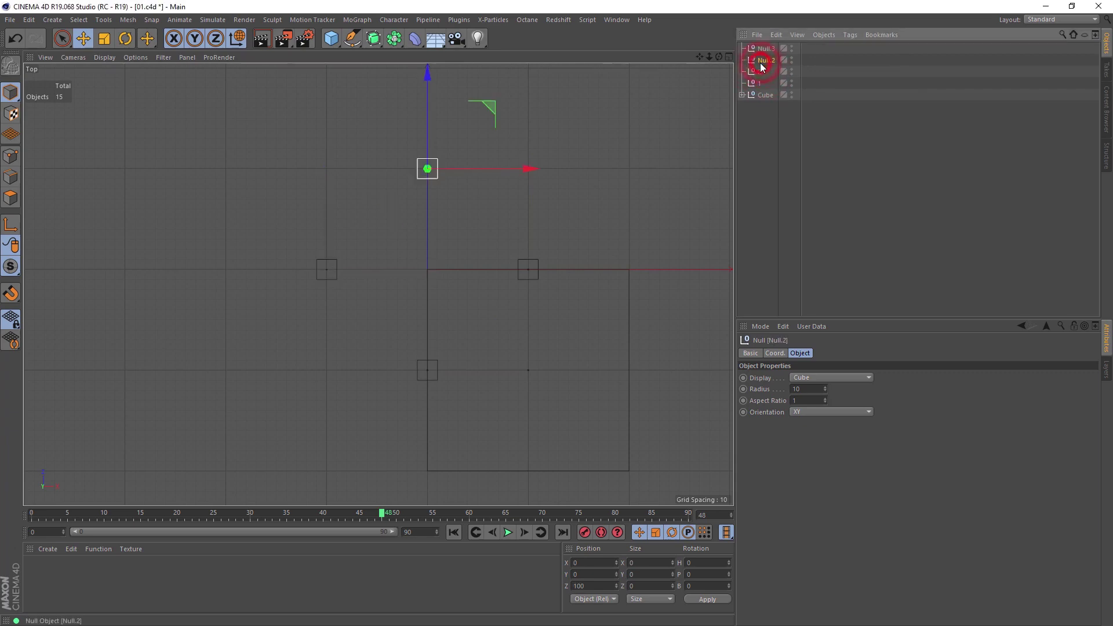
{"action": "double_click", "coordinate": [764, 60]}
{"action": "type", "text": "3"}
{"action": "double_click", "coordinate": [765, 48]}
Nest null 3 inside null 4, then tip null 1 and the cube -90° at frame 30
{"action": "type", "text": "4"}
{"action": "left_click_drag", "start_coordinate": [765, 60], "coordinate": [772, 84]}
{"action": "left_click_drag", "start_coordinate": [42, 512], "coordinate": [16, 516]}
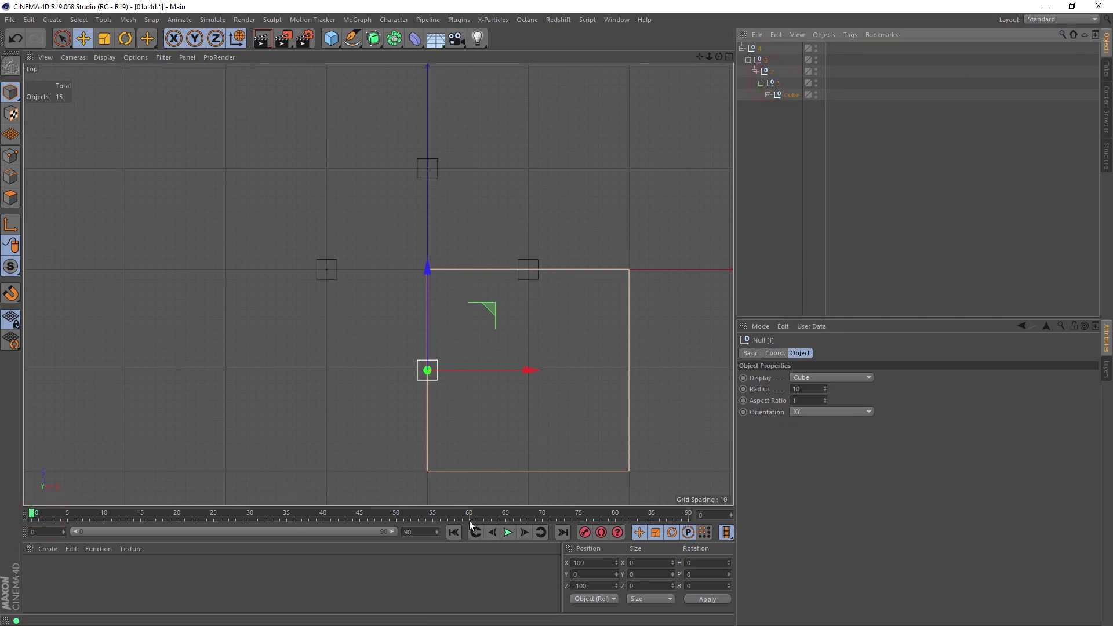
{"action": "left_click", "coordinate": [249, 513]}
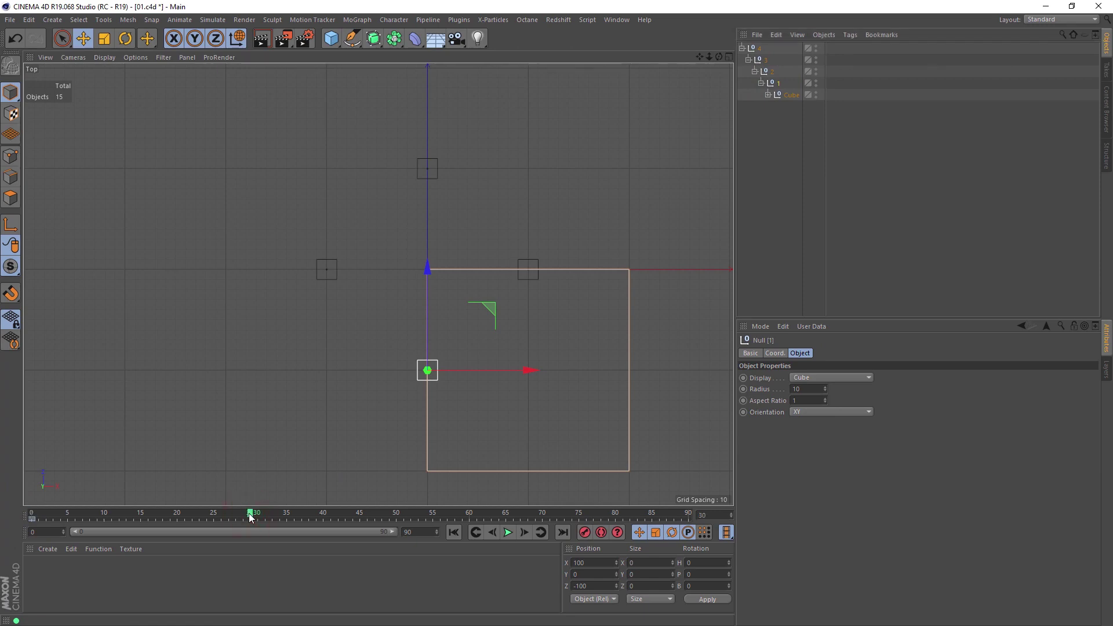
{"action": "key", "text": "r"}
{"action": "left_click_drag", "start_coordinate": [459, 367], "coordinate": [335, 385]}
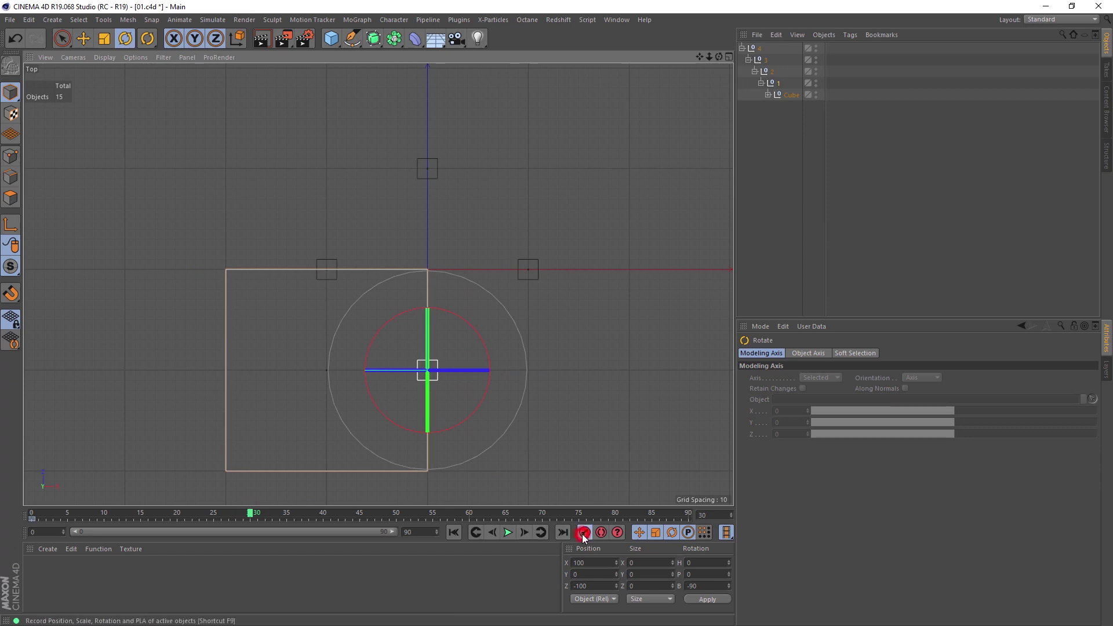
Turn null 2 a quarter turn and record its keyframe at frame 60
{"action": "left_click", "coordinate": [768, 71]}
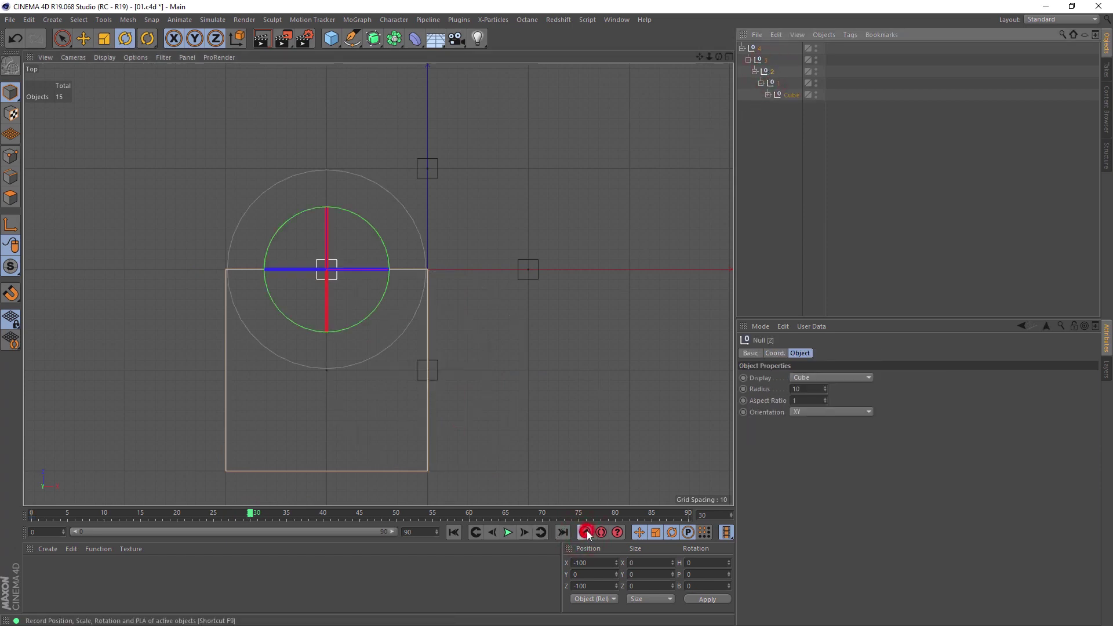
{"action": "left_click", "coordinate": [253, 513]}
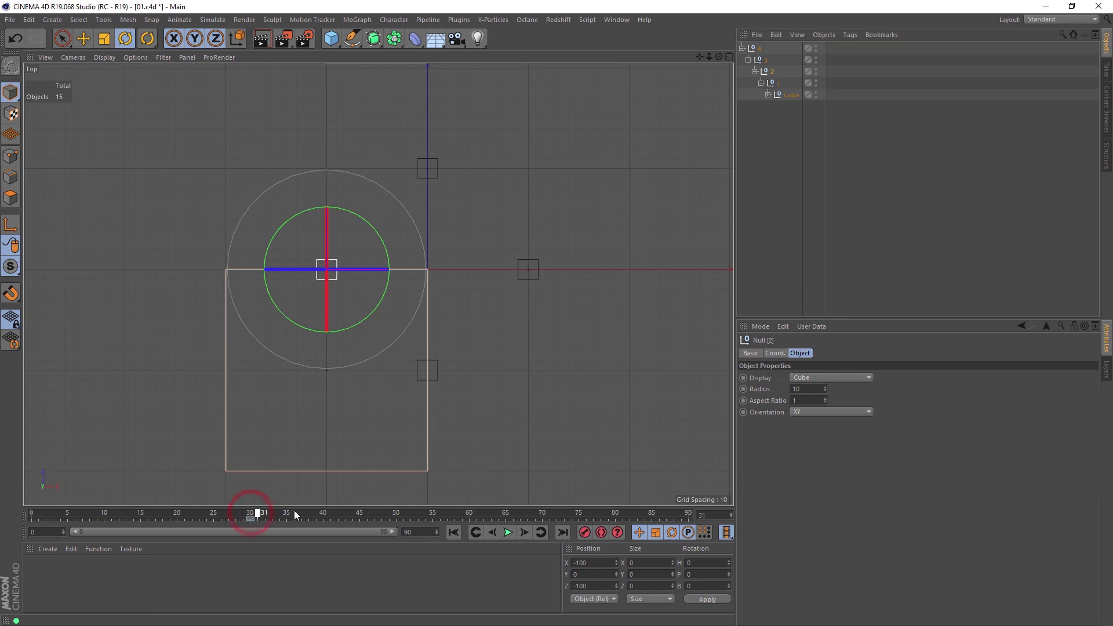
{"action": "left_click", "coordinate": [469, 514]}
{"action": "left_click_drag", "start_coordinate": [325, 245], "coordinate": [328, 112]}
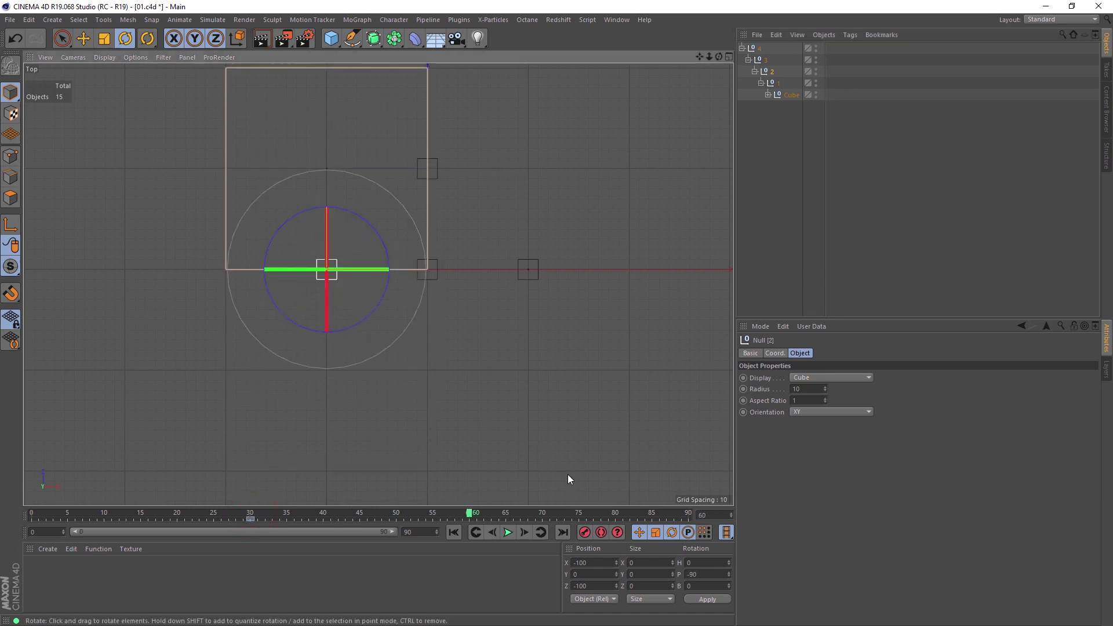
{"action": "left_click", "coordinate": [584, 532]}
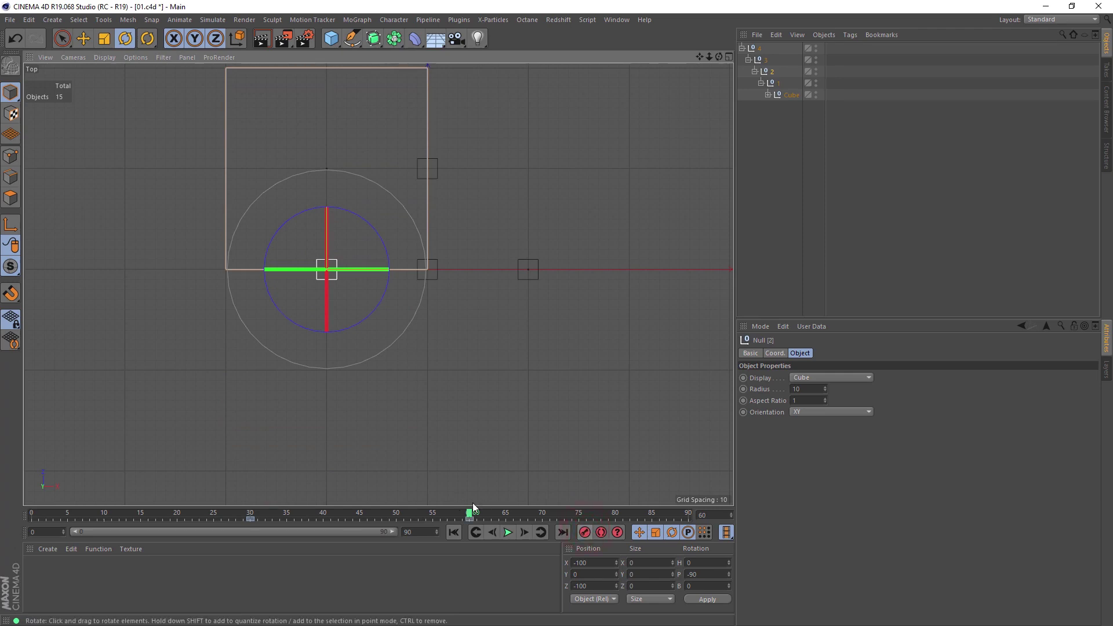
Key null 3 at frame 60, then a quarter turn at frame 90
{"action": "left_click", "coordinate": [764, 59]}
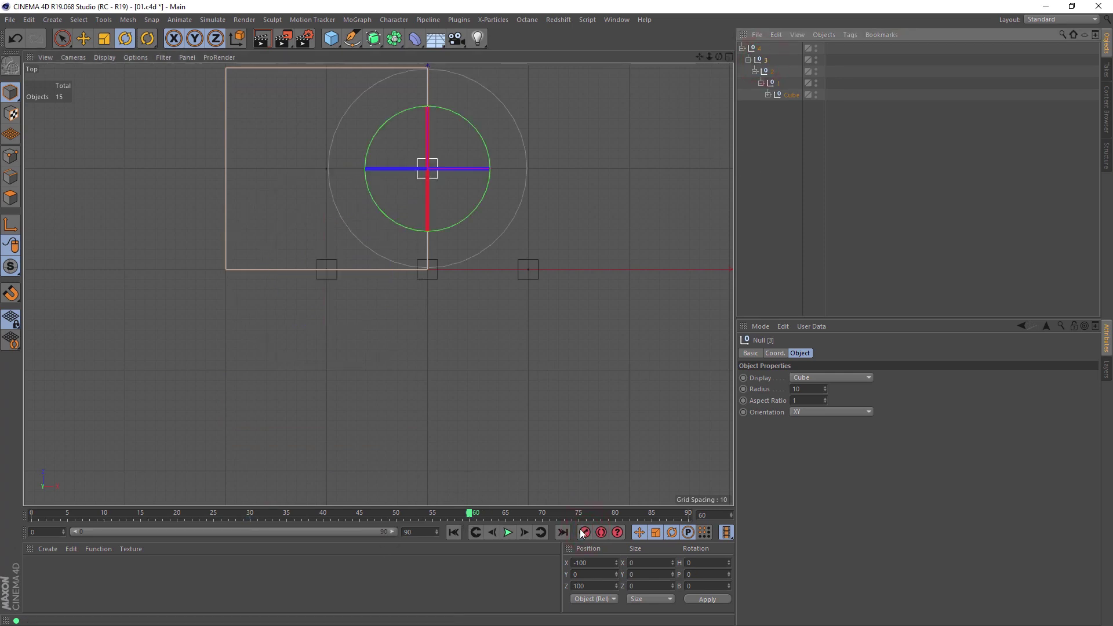
{"action": "left_click", "coordinate": [585, 531]}
{"action": "left_click_drag", "start_coordinate": [470, 515], "coordinate": [688, 528]}
{"action": "left_click_drag", "start_coordinate": [443, 183], "coordinate": [573, 180]}
{"action": "left_click", "coordinate": [585, 532]}
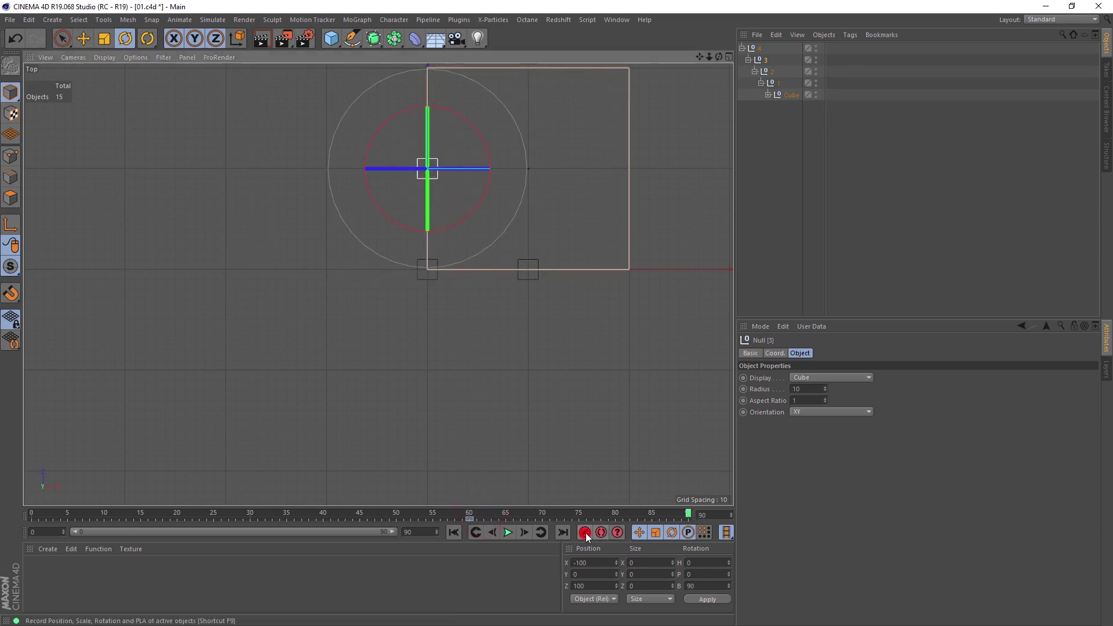
Set the animation end frame to 120 and show the full range
{"action": "left_click", "coordinate": [408, 532]}
{"action": "type", "text": "120"}
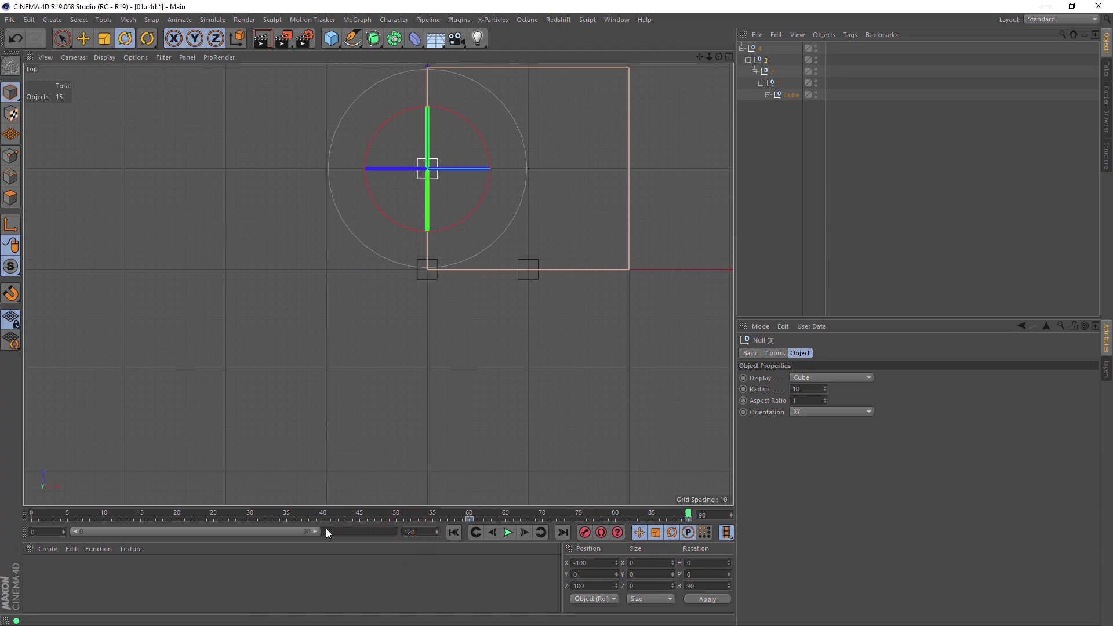
{"action": "left_click", "coordinate": [325, 530]}
{"action": "left_click_drag", "start_coordinate": [391, 537], "coordinate": [393, 536]}
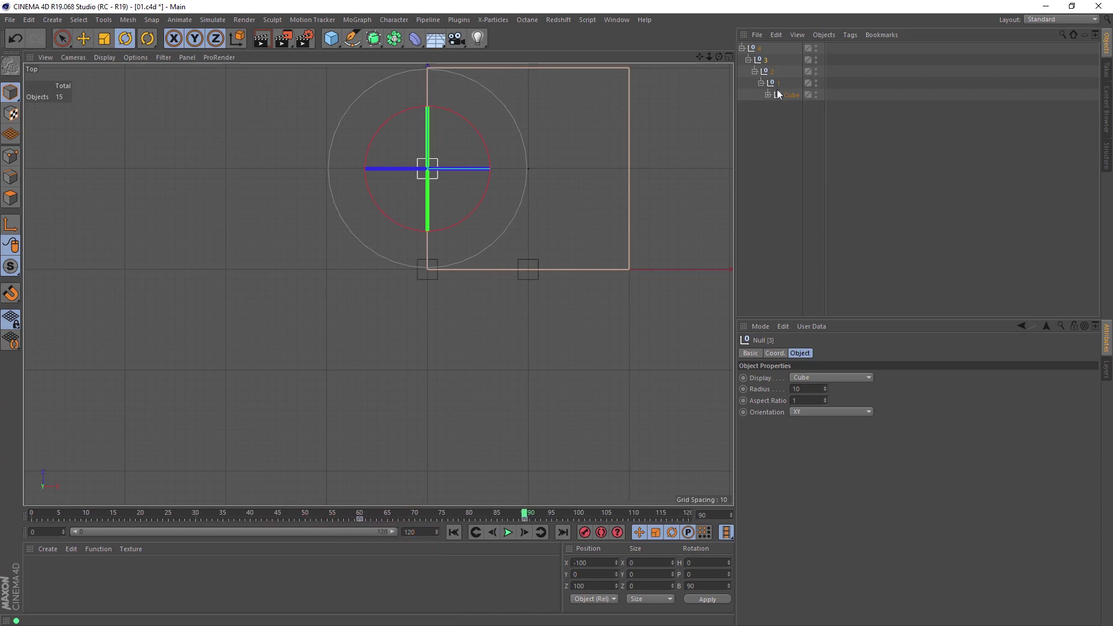
Turn null 4 a quarter turn and record its keyframe at frame 120
{"action": "left_click", "coordinate": [757, 50]}
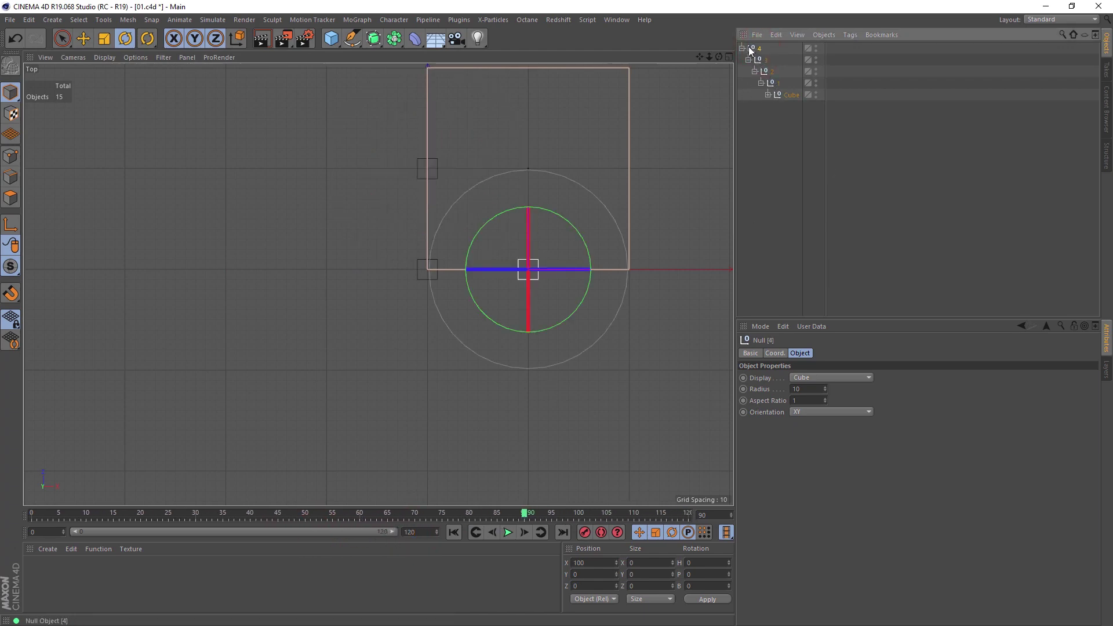
{"action": "left_click", "coordinate": [688, 514]}
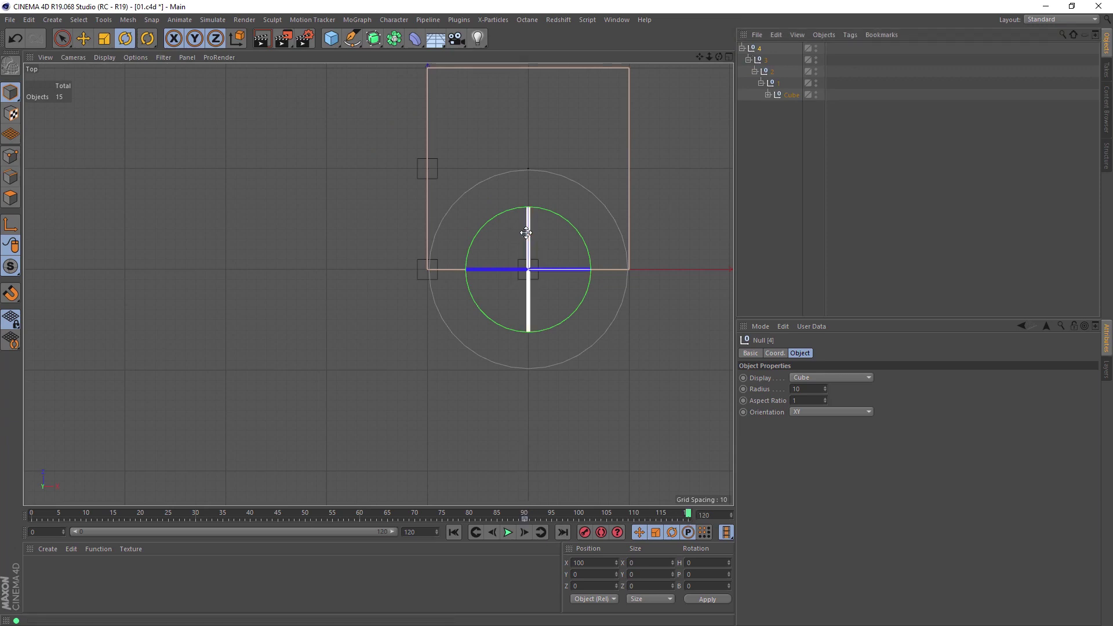
{"action": "left_click_drag", "start_coordinate": [526, 232], "coordinate": [529, 405]}
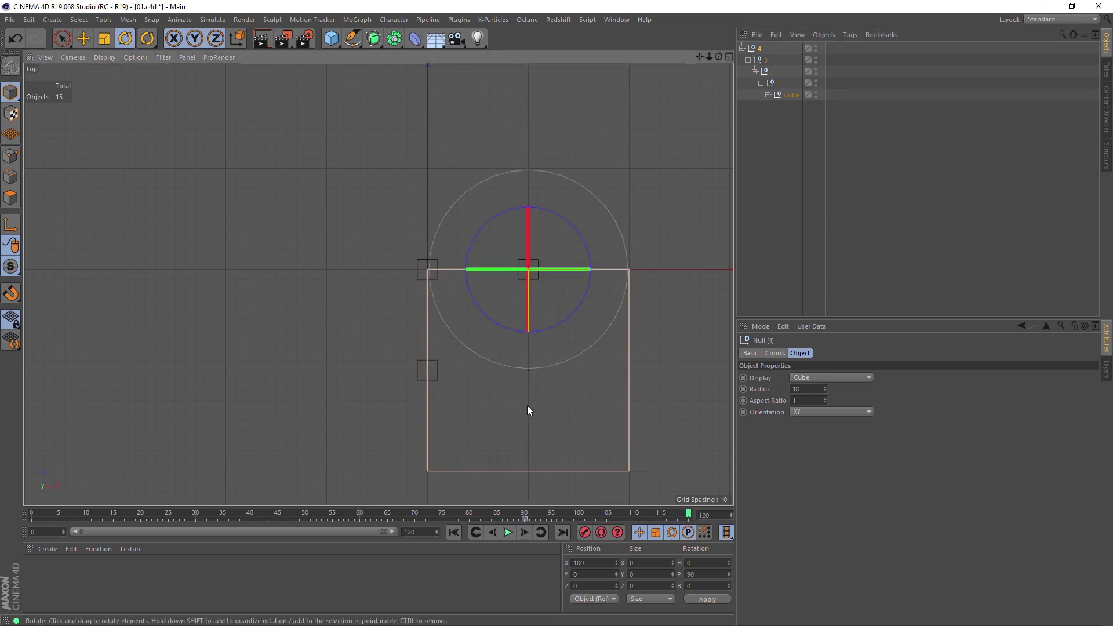
{"action": "left_click", "coordinate": [584, 532]}
Play the animation from frame 0 in the maximized Perspective view, then stop
{"action": "left_click", "coordinate": [453, 532]}
{"action": "middle_click", "coordinate": [359, 289]}
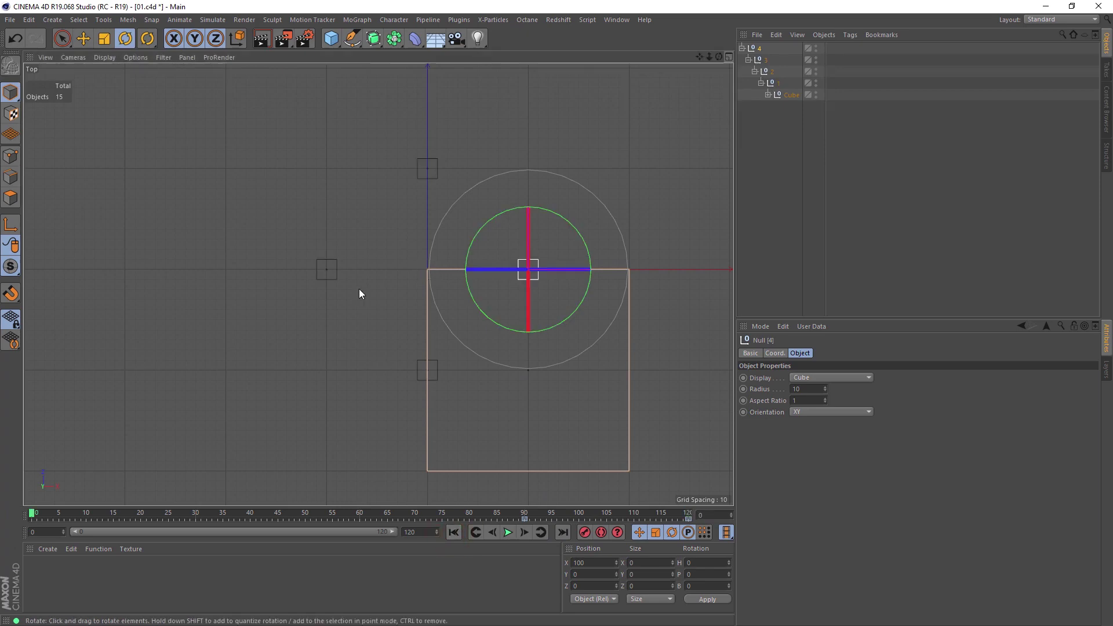
{"action": "middle_click", "coordinate": [359, 289]}
{"action": "left_click", "coordinate": [507, 532]}
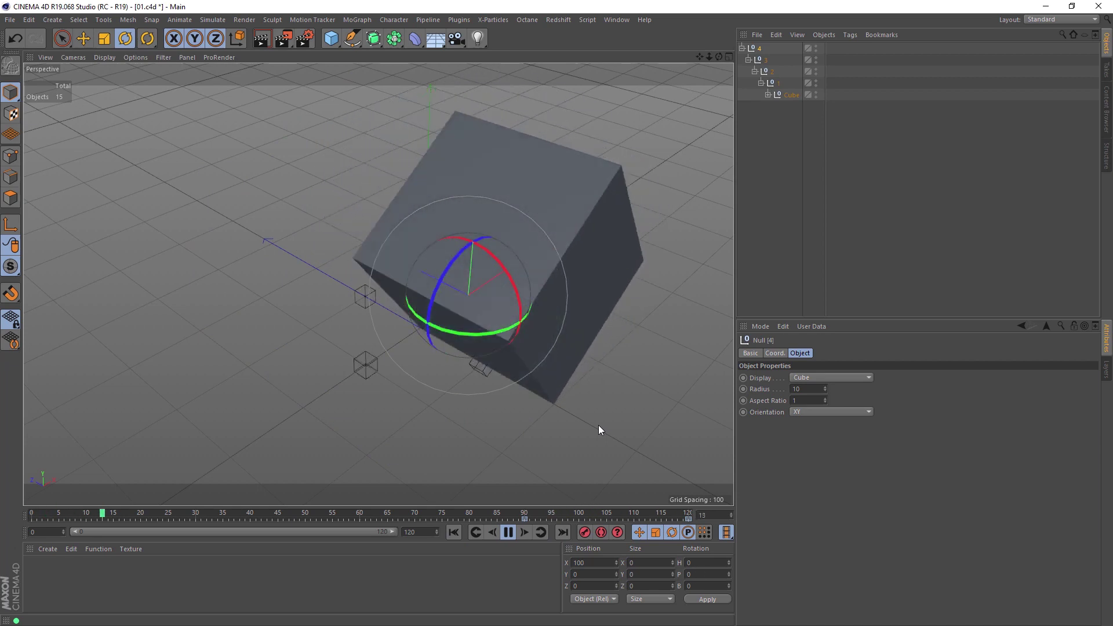
{"action": "left_click", "coordinate": [507, 532]}
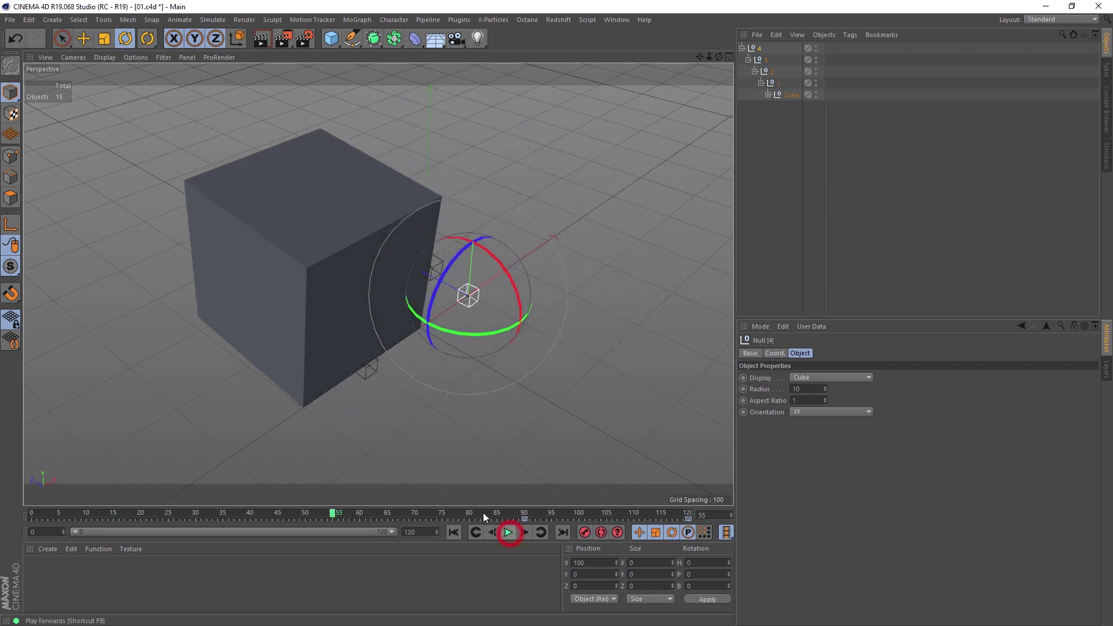
Show null 1's coordinate values and scrub to the end pose at frame 120
{"action": "left_click", "coordinate": [751, 48]}
{"action": "left_click", "coordinate": [777, 82]}
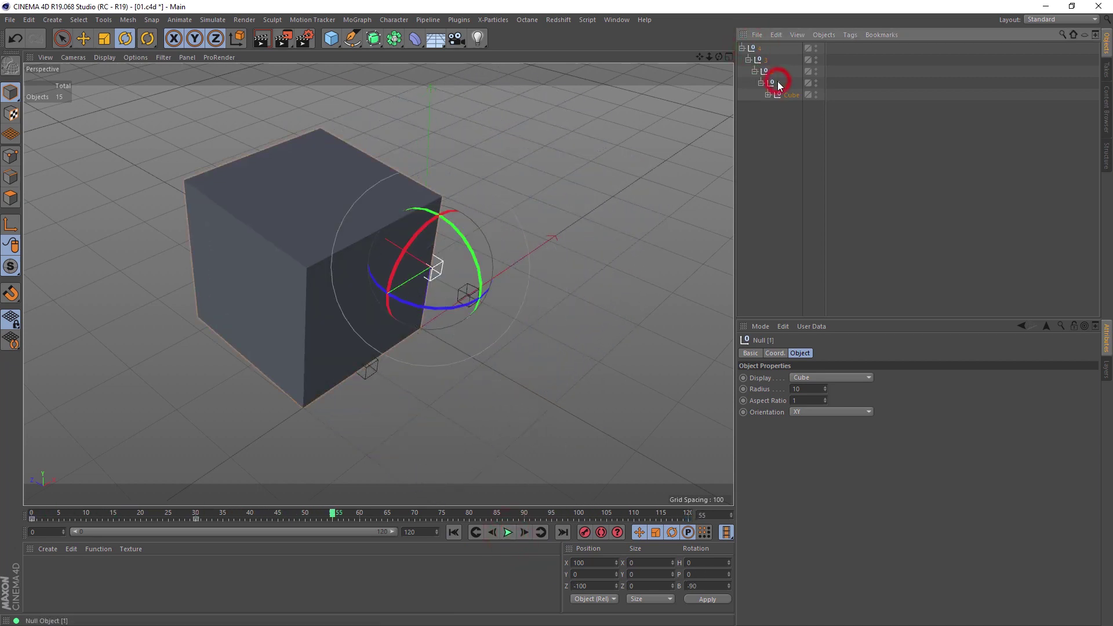
{"action": "left_click", "coordinate": [775, 352]}
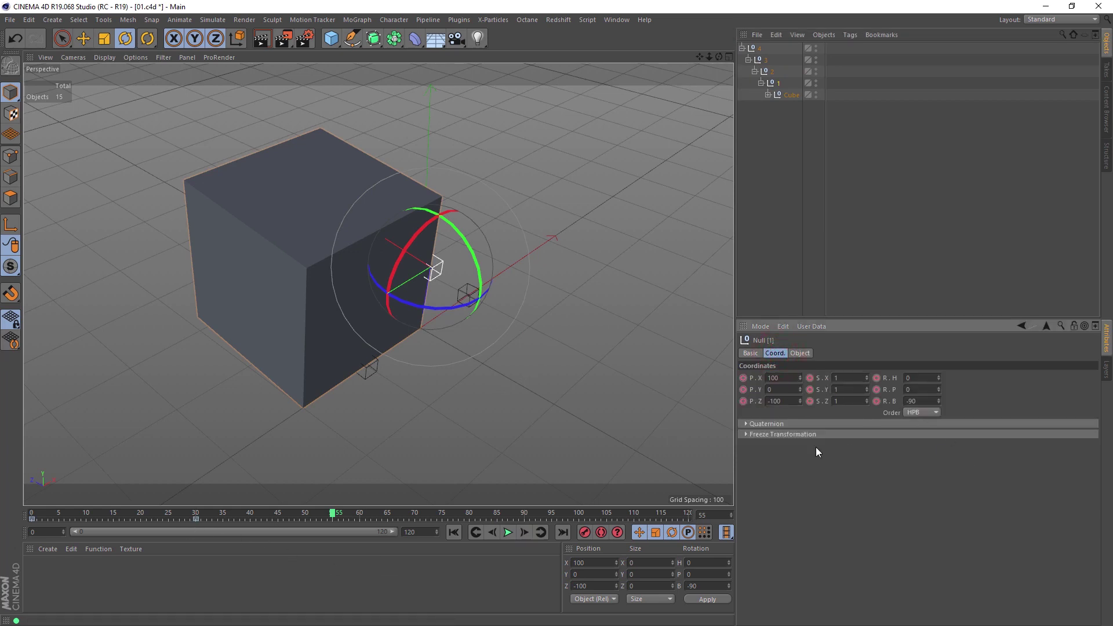
{"action": "left_click_drag", "start_coordinate": [656, 514], "coordinate": [721, 515]}
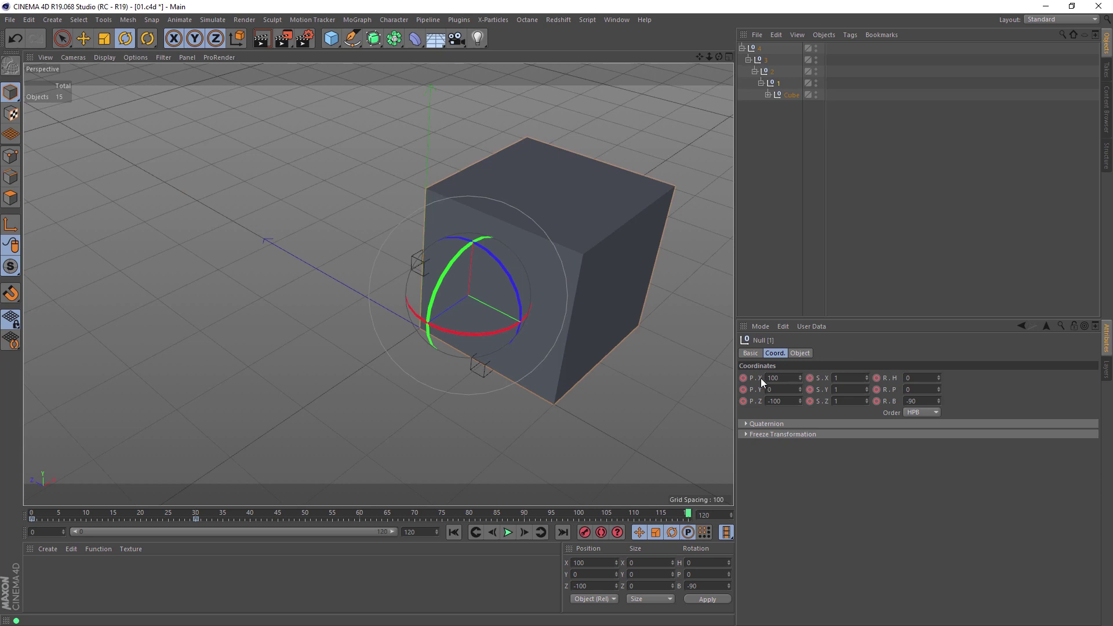
Delete null 1's position and scale tracks and null 2's bank, scale and position tracks
{"action": "left_click", "coordinate": [743, 377], "text": "ctrl+shift"}
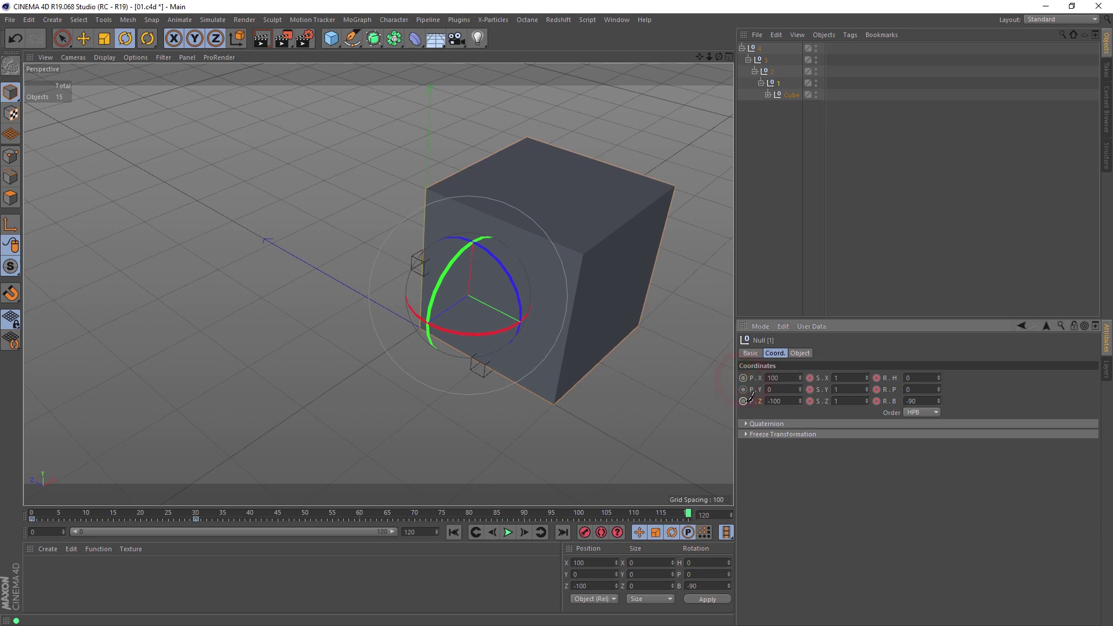
{"action": "left_click", "coordinate": [809, 378], "text": "ctrl+shift"}
{"action": "left_click", "coordinate": [769, 73]}
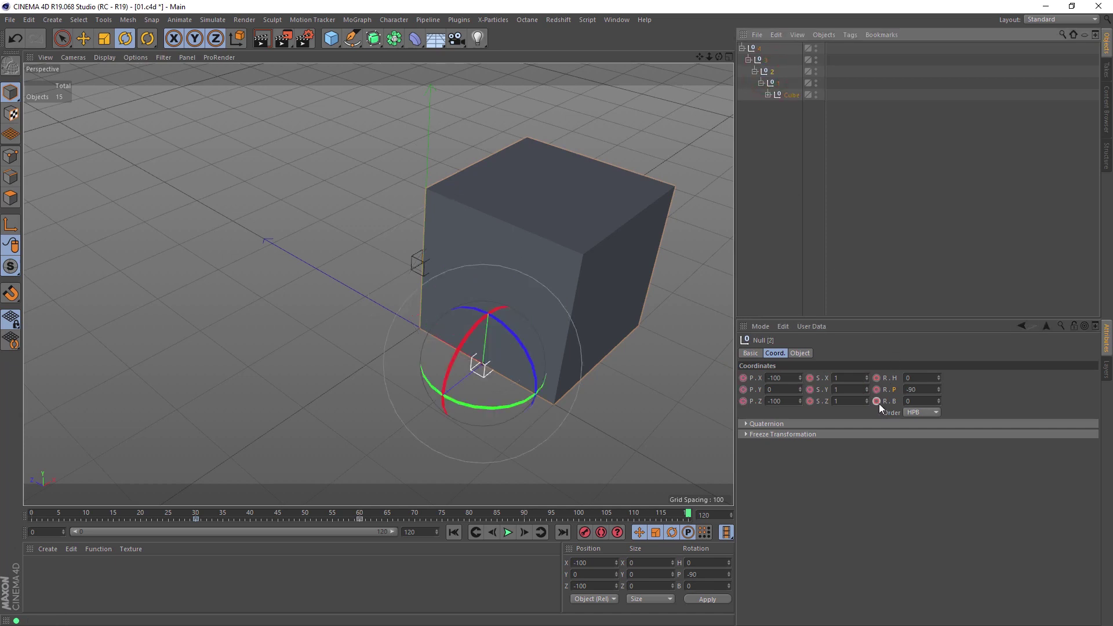
{"action": "left_click", "coordinate": [877, 401], "text": "ctrl+shift"}
{"action": "left_click", "coordinate": [810, 378], "text": "ctrl+shift"}
{"action": "left_click", "coordinate": [743, 378], "text": "ctrl+shift"}
Remove null 3's extra rotation and scale tracks and null 4's position tracks
{"action": "left_click", "coordinate": [760, 60]}
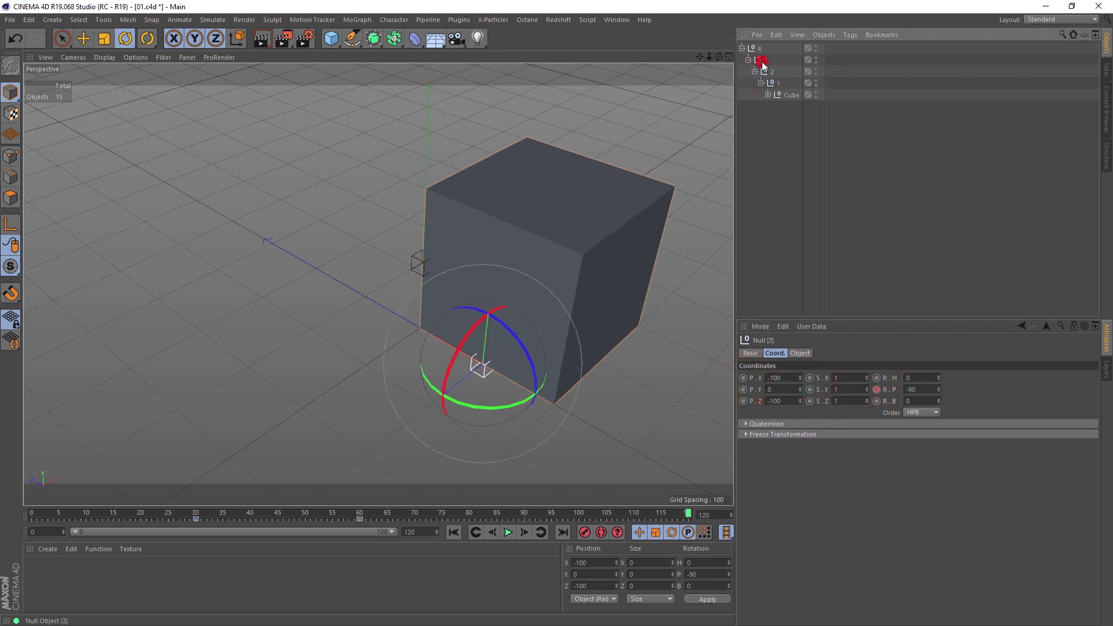
{"action": "left_click", "coordinate": [877, 378], "text": "ctrl+shift"}
{"action": "left_click", "coordinate": [810, 378], "text": "ctrl+shift"}
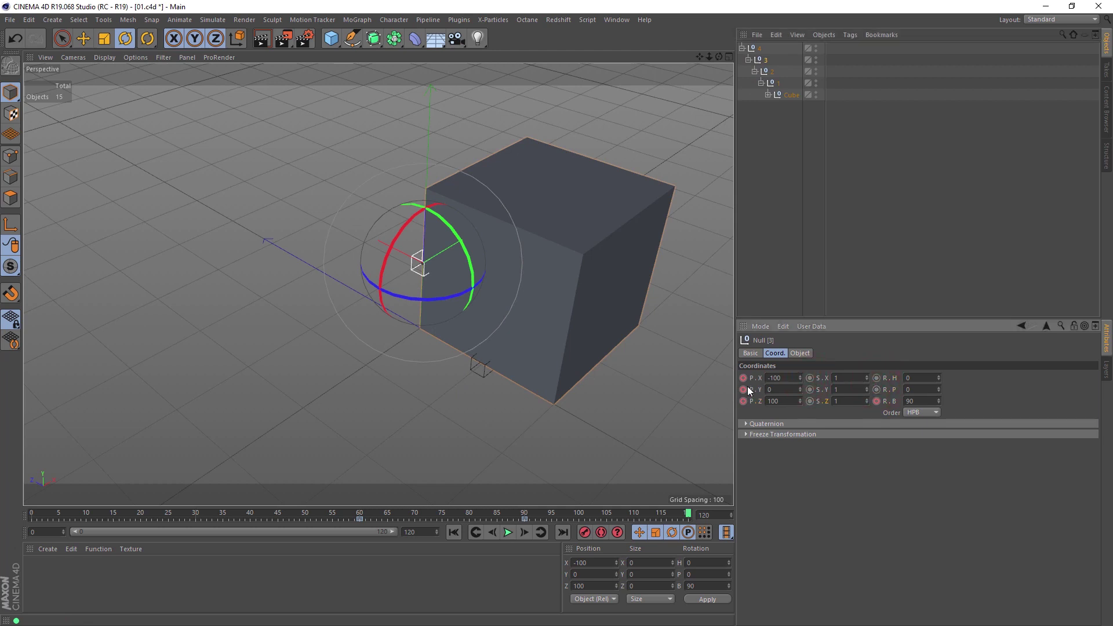
{"action": "left_click", "coordinate": [758, 49]}
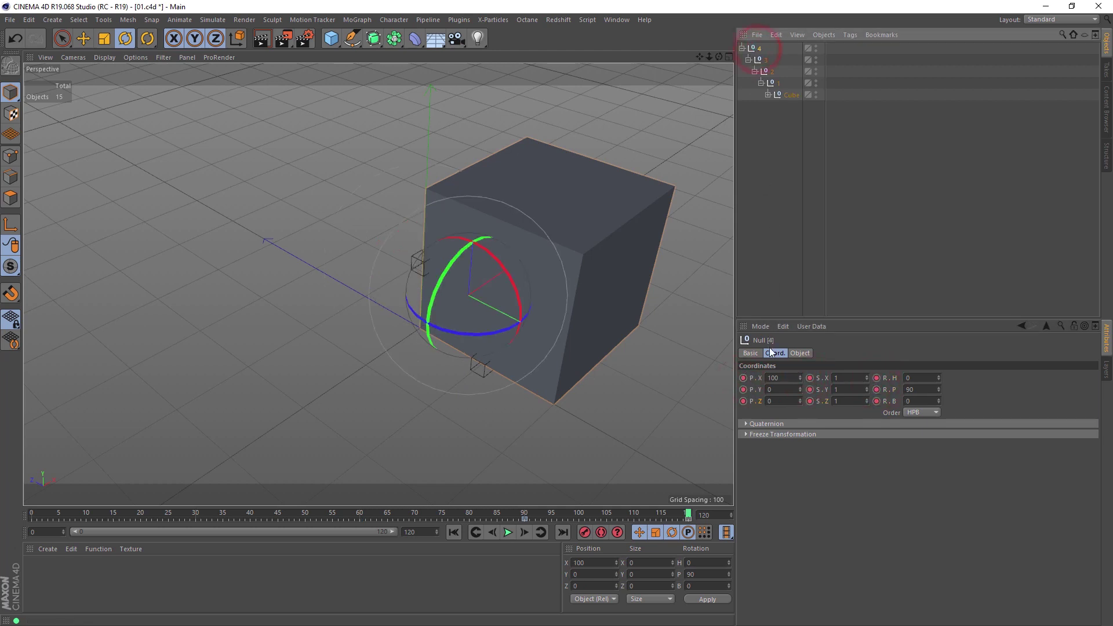
{"action": "left_click", "coordinate": [743, 378], "text": "ctrl+shift"}
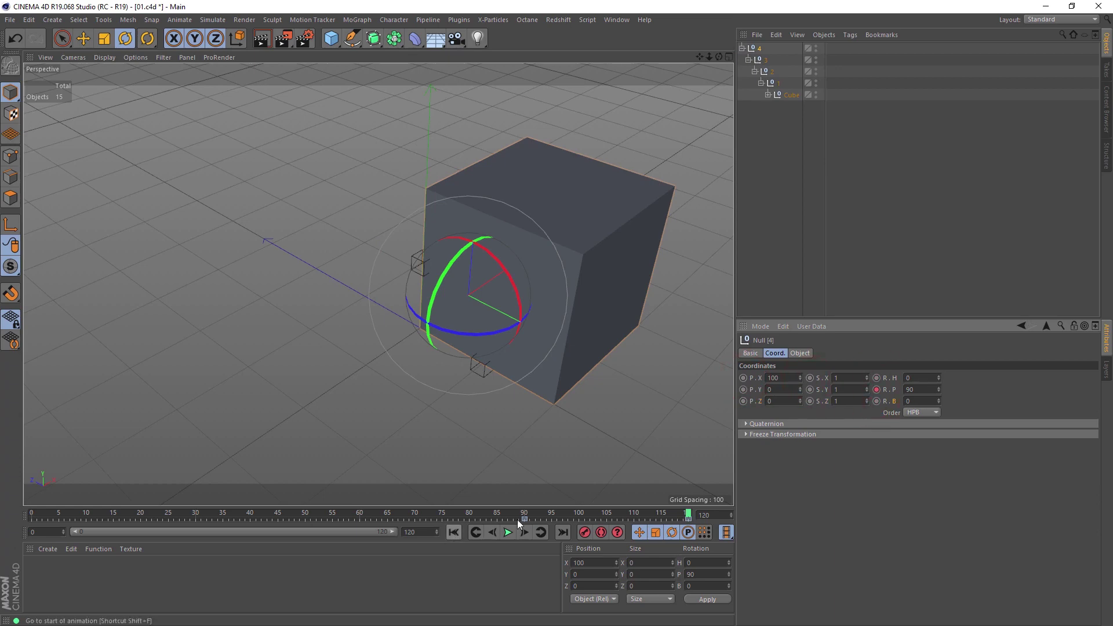
{"action": "left_click", "coordinate": [751, 46]}
In the four nulls' F-Curves, stretch all key tangents to ±28.98 frames and zero their angle
{"action": "left_click", "coordinate": [774, 82]}
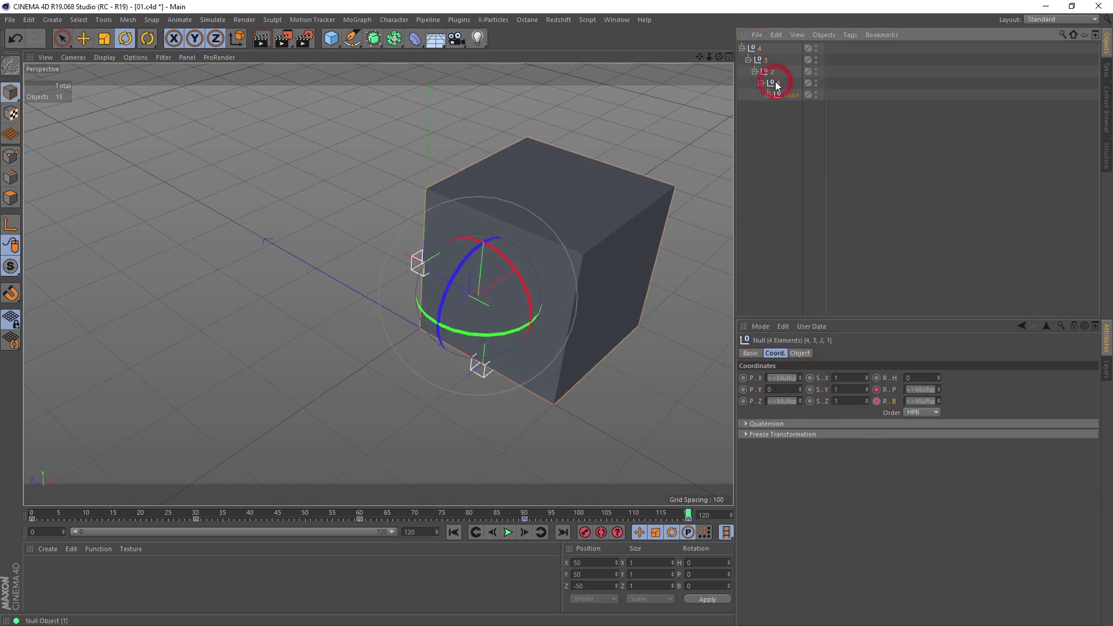
{"action": "right_click", "coordinate": [774, 82]}
{"action": "mouse_move", "coordinate": [874, 197]}
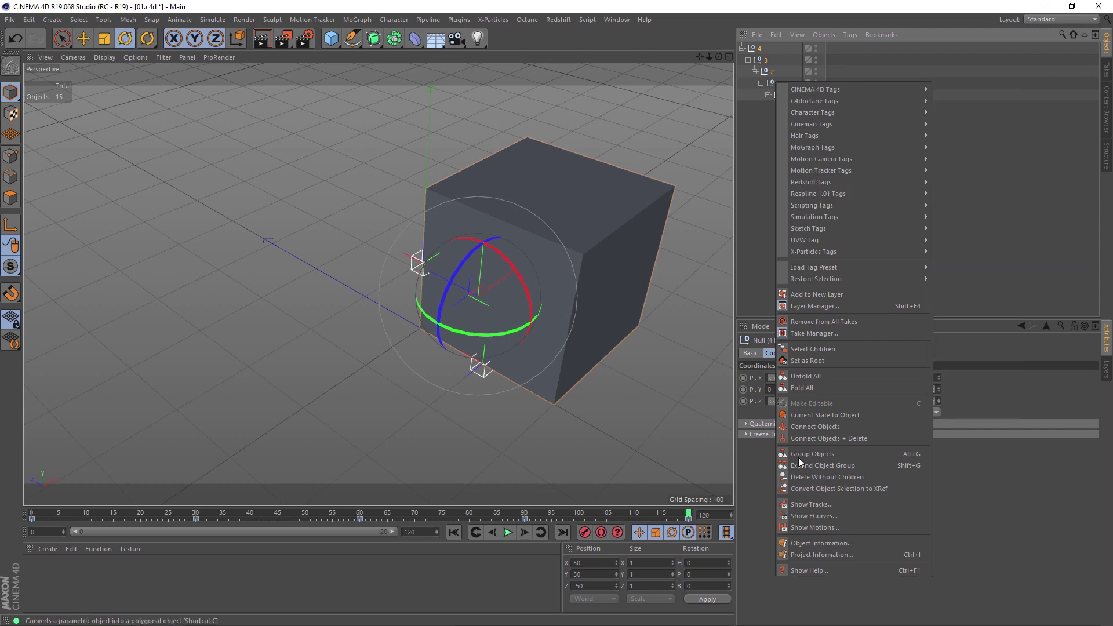
{"action": "left_click", "coordinate": [810, 514]}
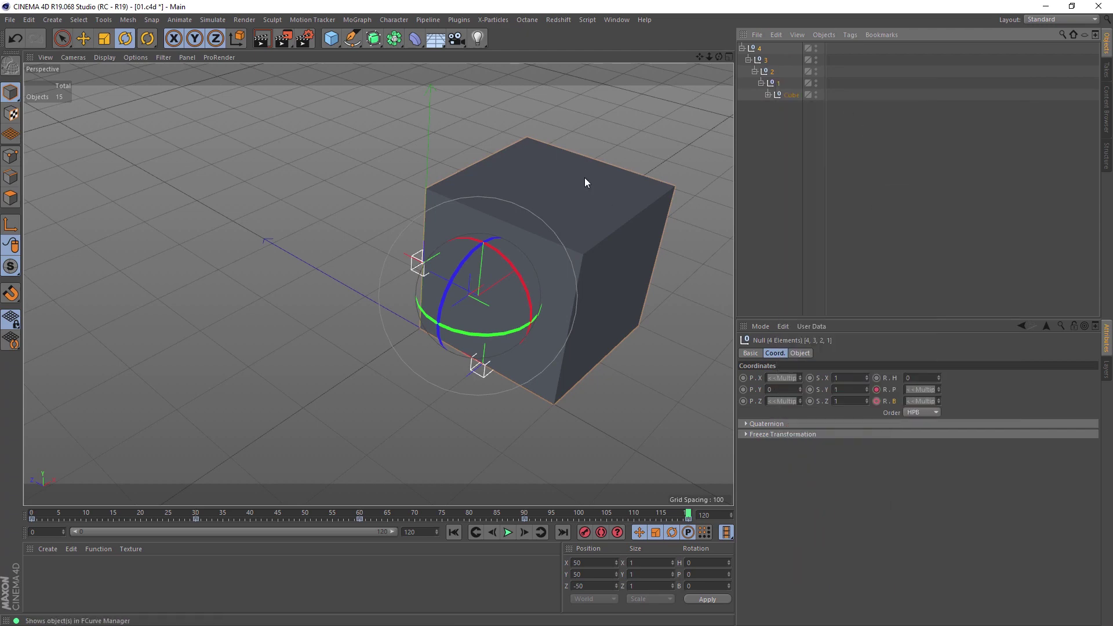
{"action": "left_click_drag", "start_coordinate": [670, 182], "coordinate": [232, 433]}
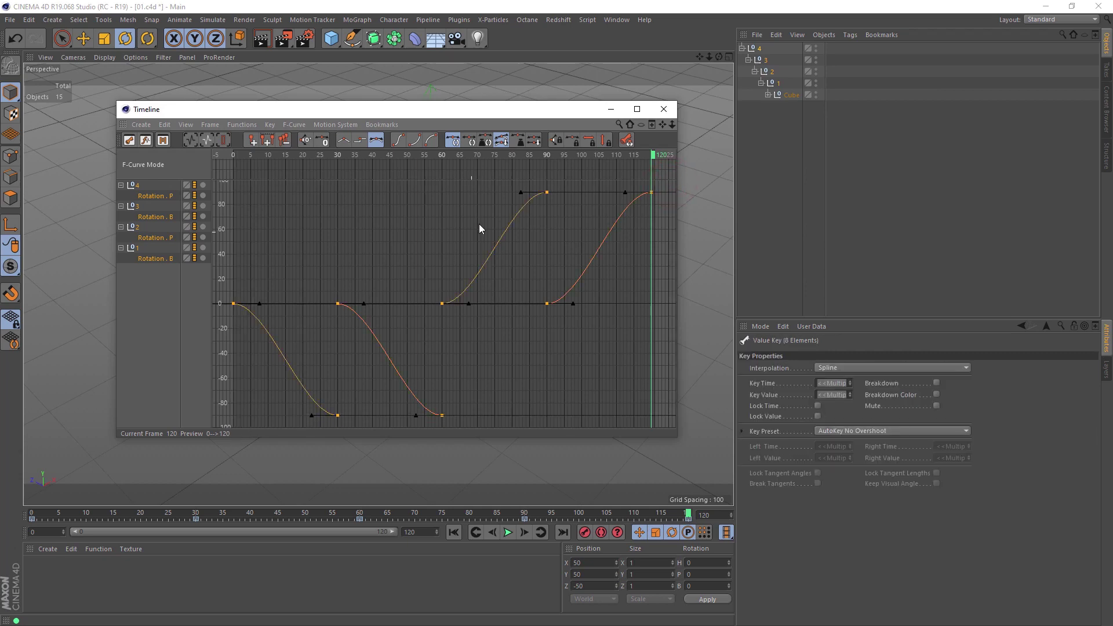
{"action": "left_click_drag", "start_coordinate": [520, 193], "coordinate": [445, 194]}
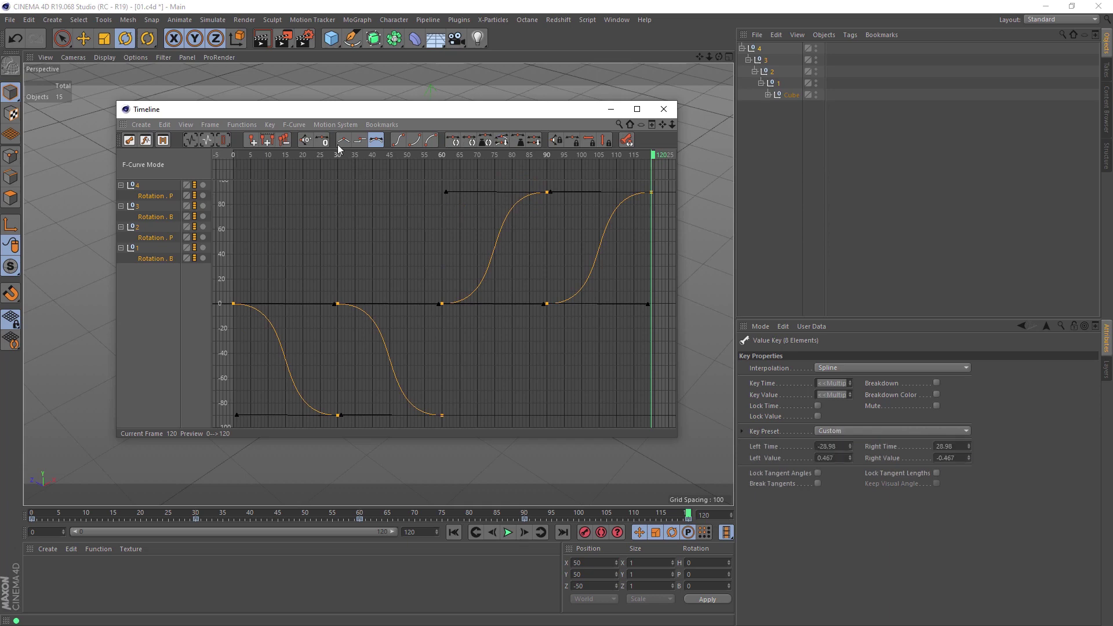
{"action": "left_click", "coordinate": [307, 140]}
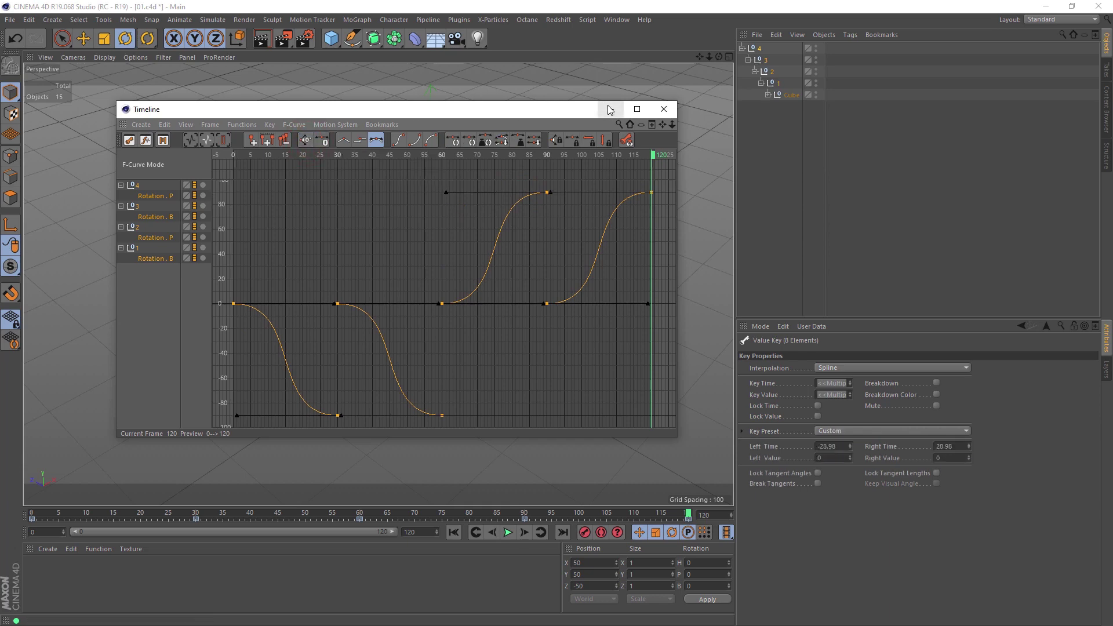
{"action": "left_click", "coordinate": [662, 109]}
Re-enable the cube's Boole generators during playback and end the animation at frame 119
{"action": "key", "text": "F8"}
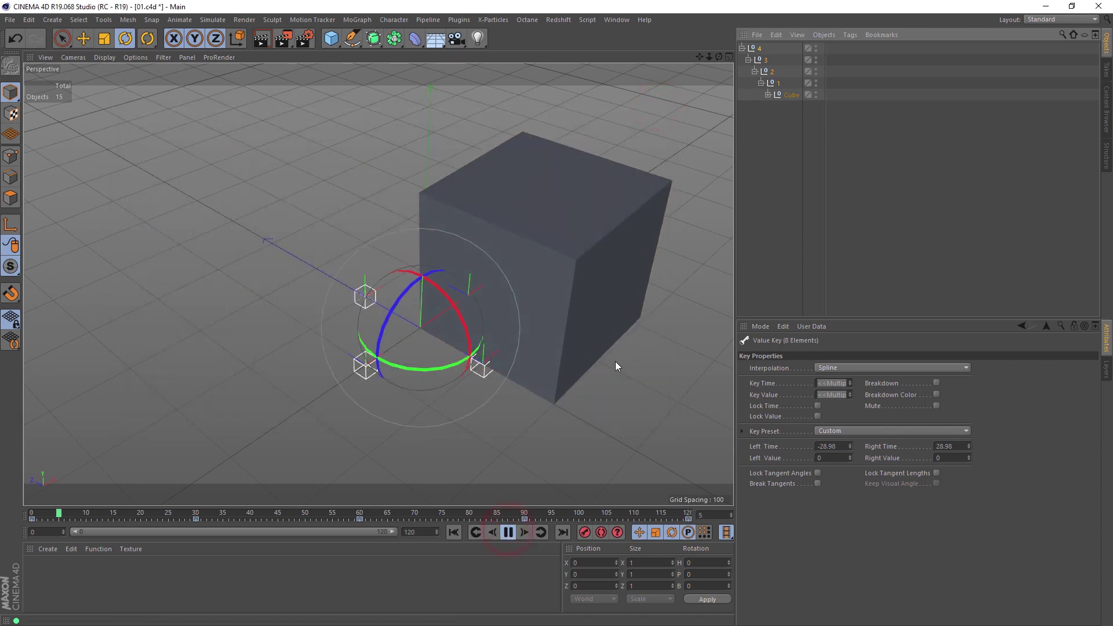
{"action": "left_click", "coordinate": [614, 360]}
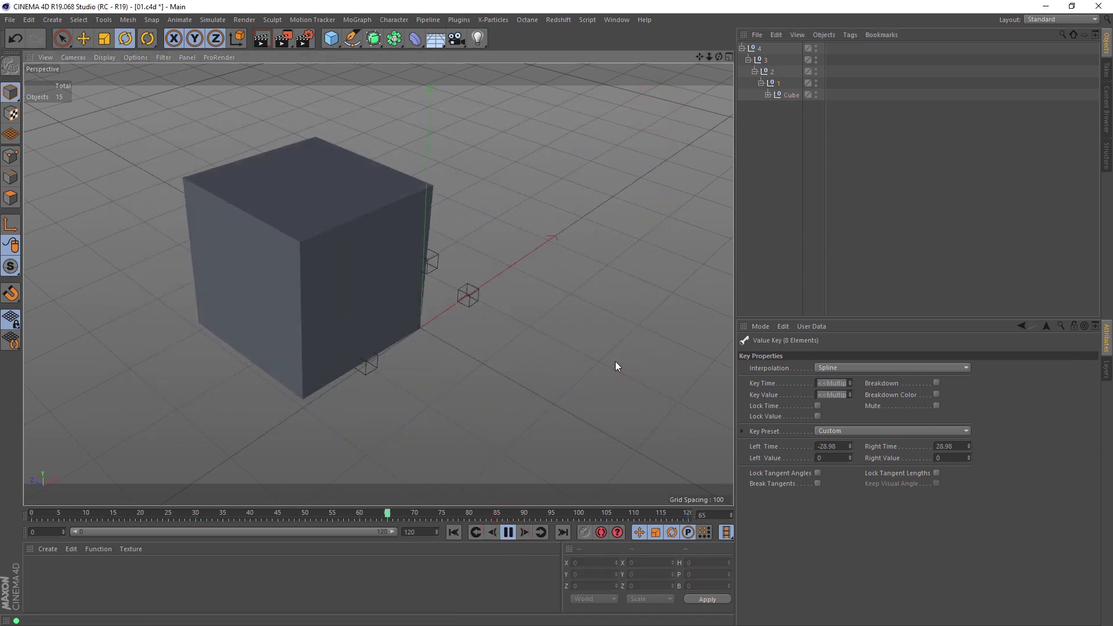
{"action": "left_click", "coordinate": [768, 94]}
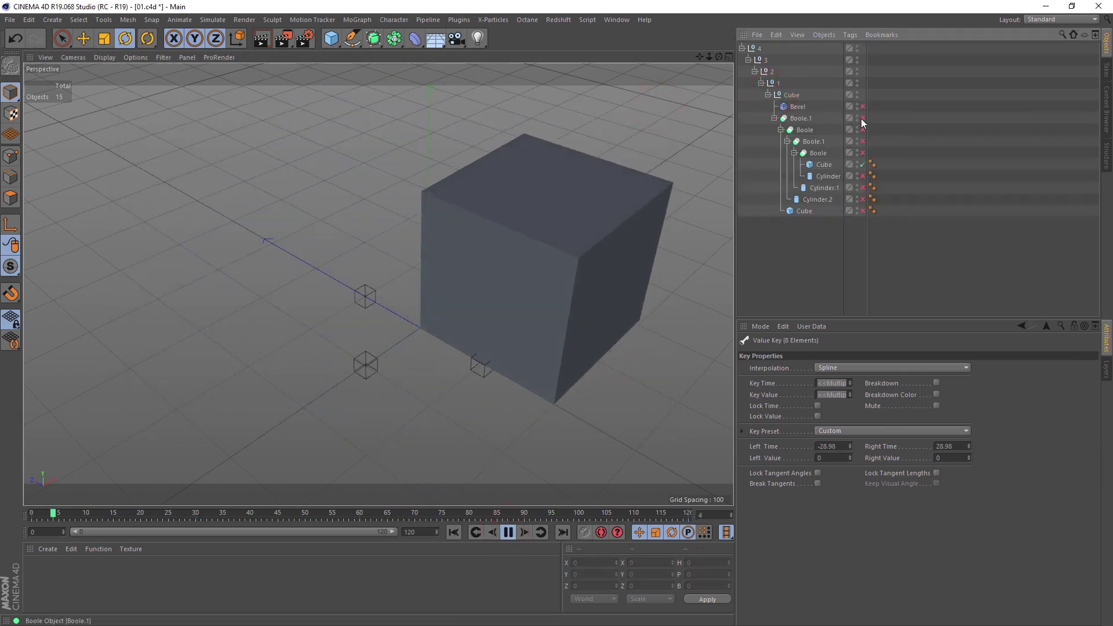
{"action": "left_click", "coordinate": [436, 534]}
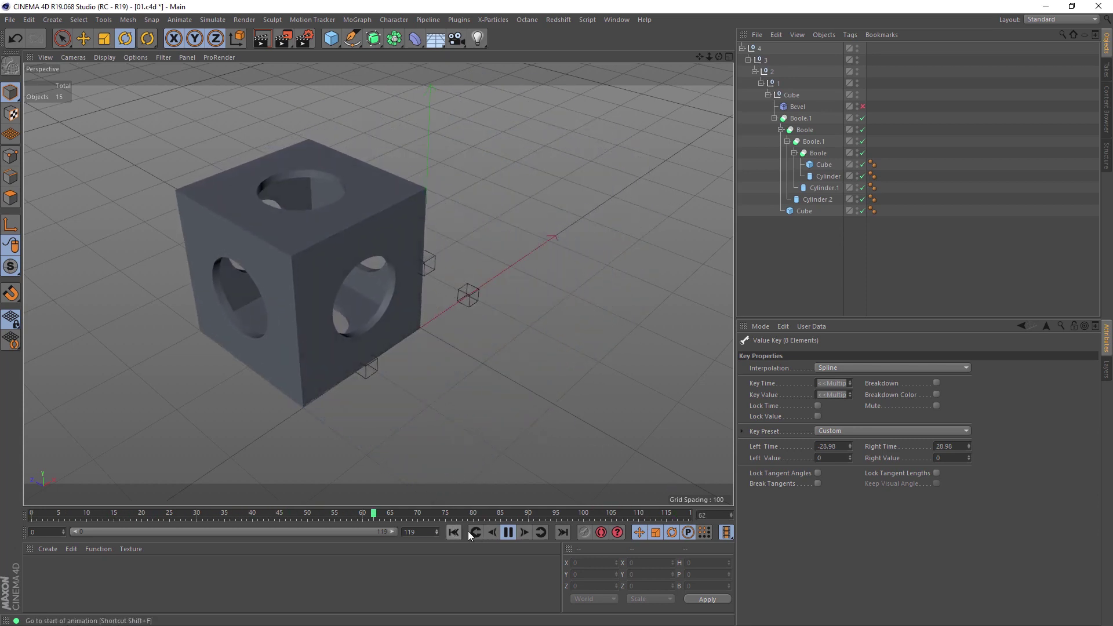
{"action": "left_click", "coordinate": [507, 532]}
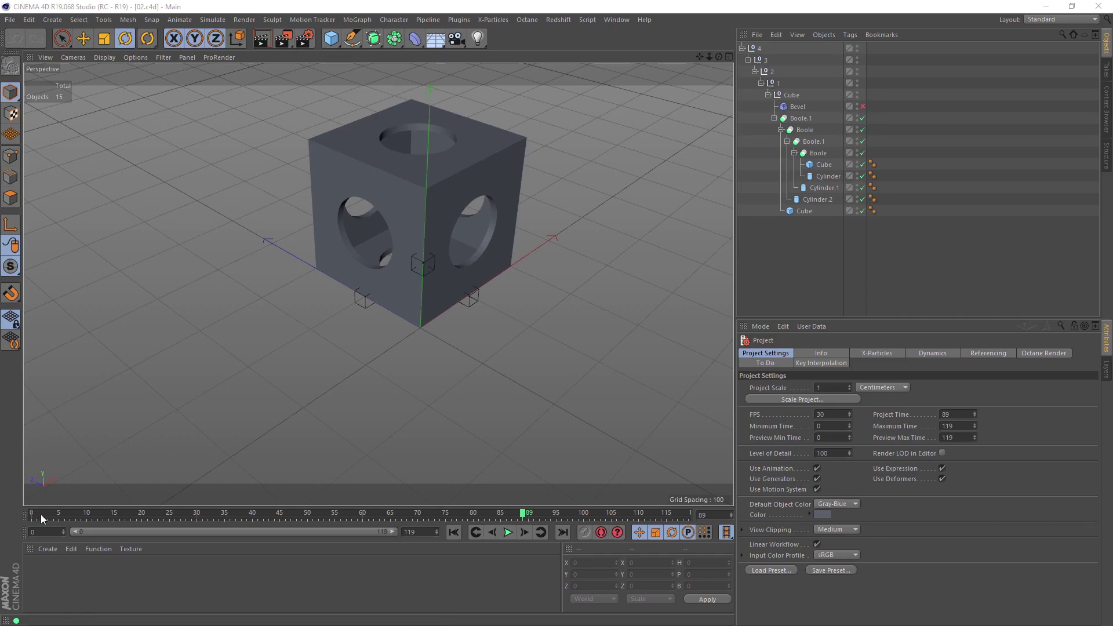
Add a cube and a cylinder, giving the cylinder height 250, radius 49 and filleted caps
{"action": "mouse_move", "coordinate": [45, 517]}
{"action": "left_mouse_down"}
{"action": "mouse_move", "coordinate": [304, 516]}
{"action": "mouse_move", "coordinate": [31, 513]}
{"action": "left_mouse_up"}
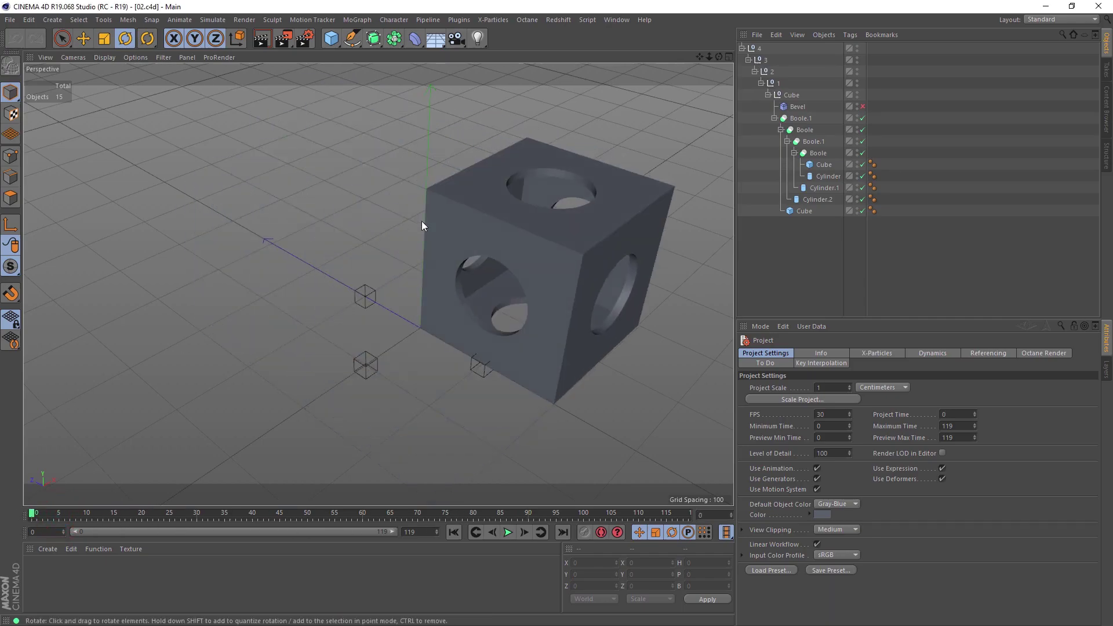
{"action": "left_click", "coordinate": [336, 42]}
{"action": "left_click_drag", "start_coordinate": [339, 47], "coordinate": [565, 52]}
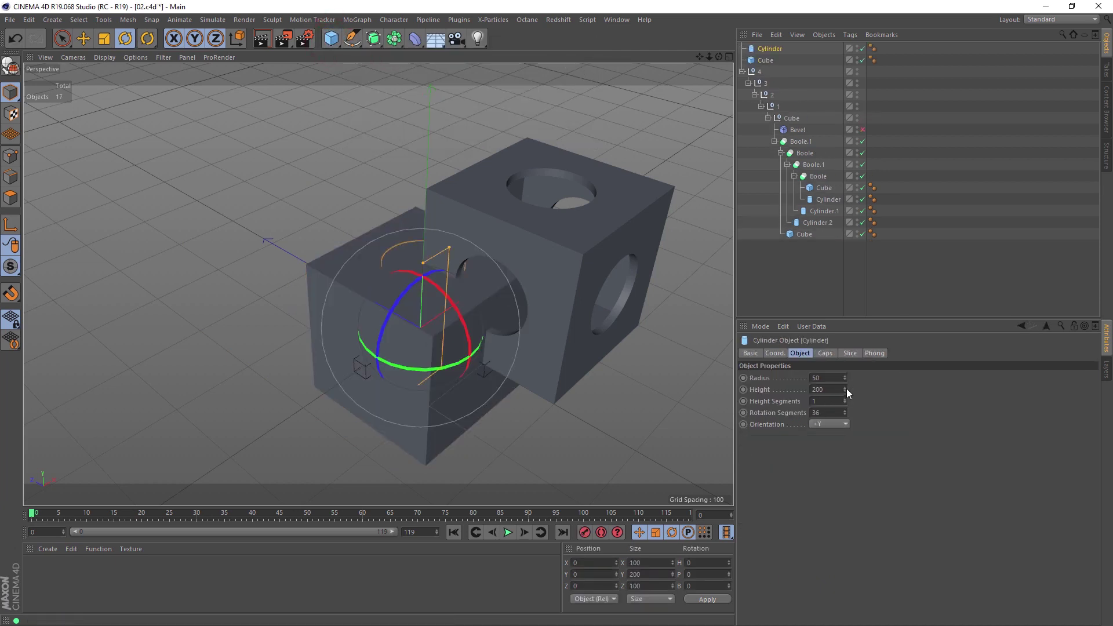
{"action": "left_click_drag", "start_coordinate": [847, 392], "coordinate": [846, 377]}
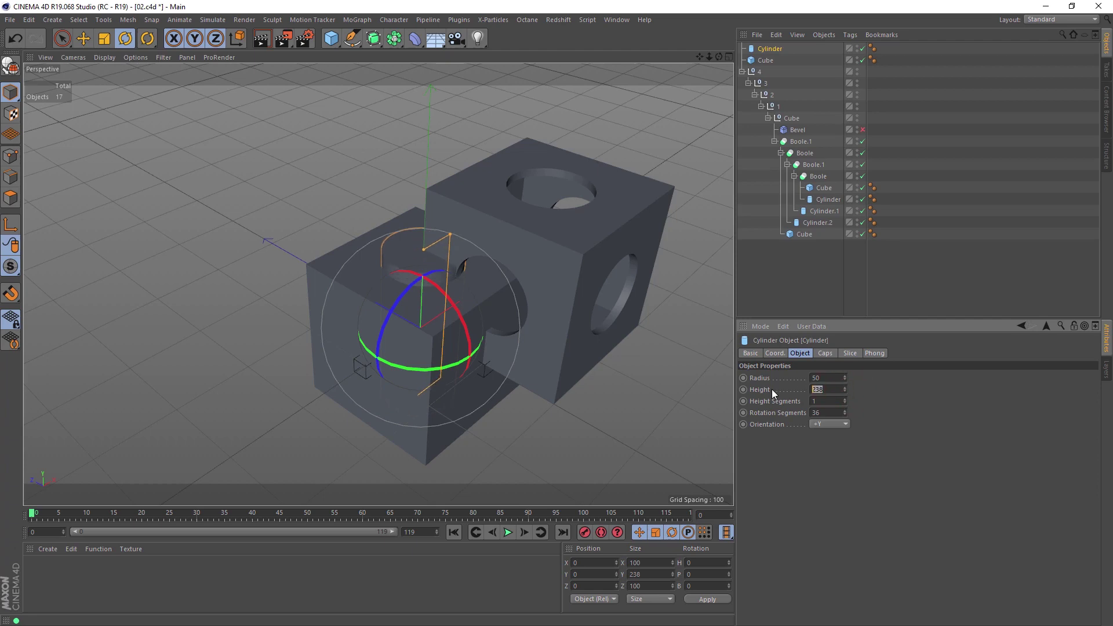
{"action": "key", "text": "Return"}
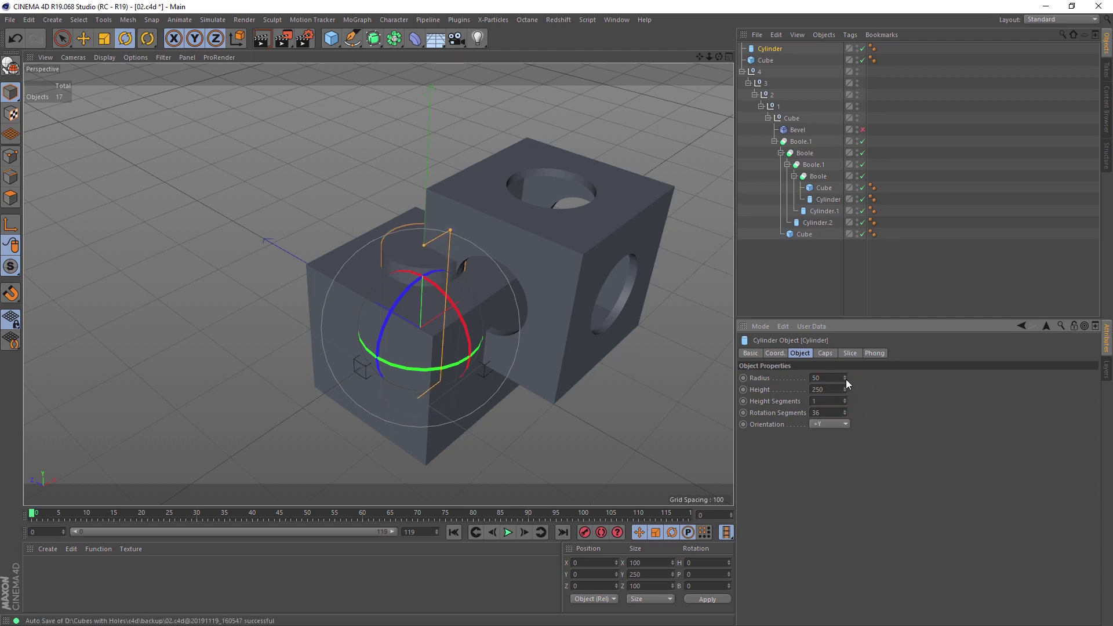
{"action": "left_click", "coordinate": [845, 380]}
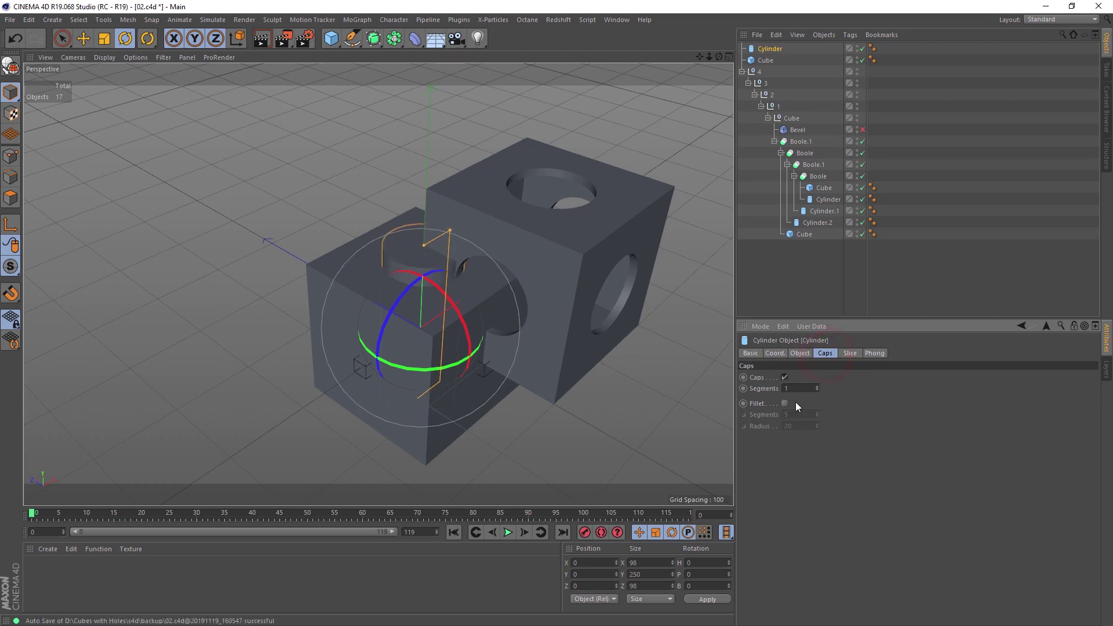
{"action": "left_click", "coordinate": [785, 402]}
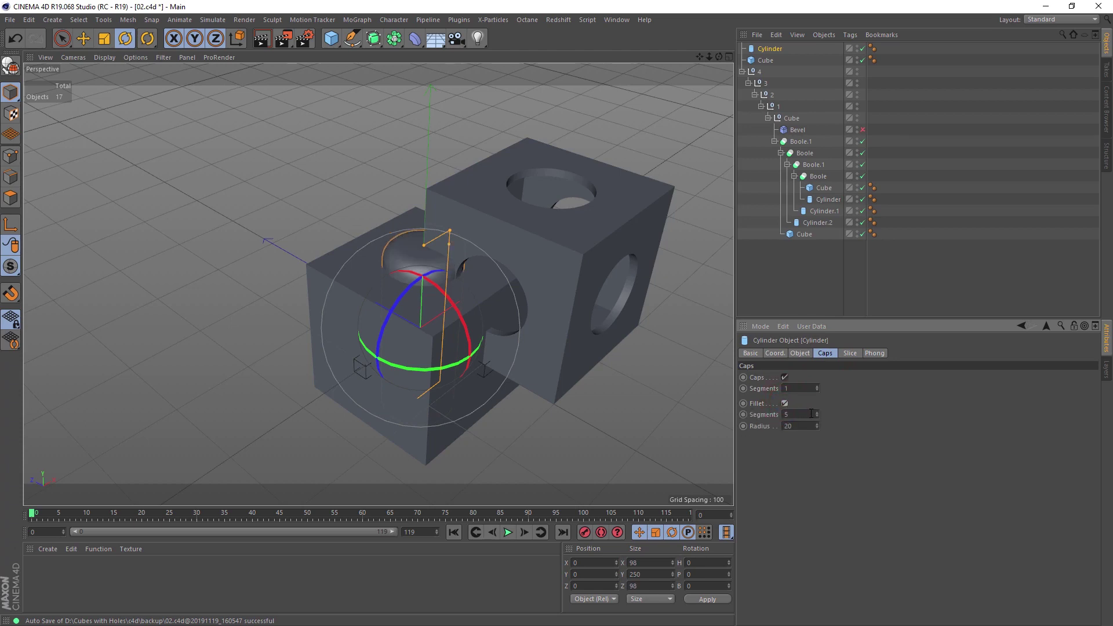
{"action": "type", "text": "3"}
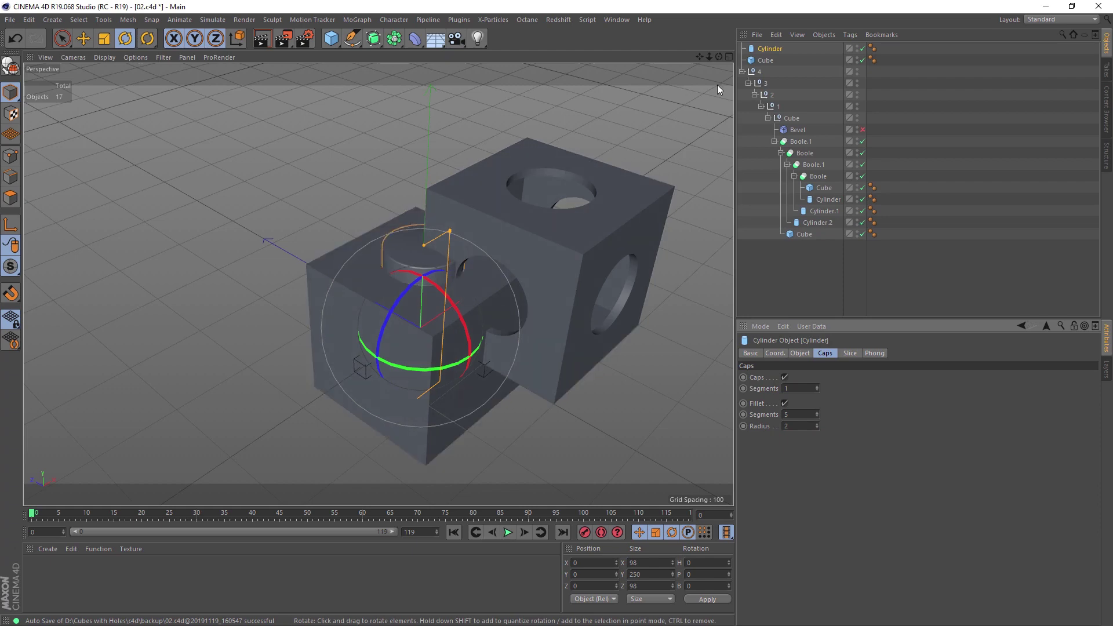
Turn on the new cube's edge fillet with radius 2
{"action": "left_click", "coordinate": [765, 59]}
{"action": "left_click", "coordinate": [808, 427]}
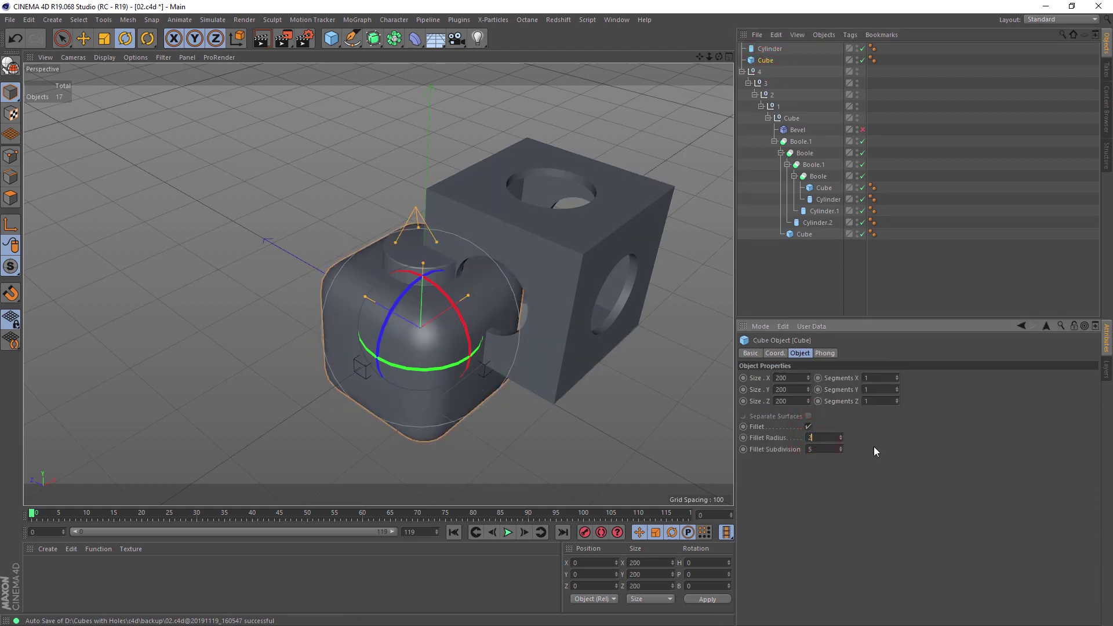
{"action": "key", "text": "Return"}
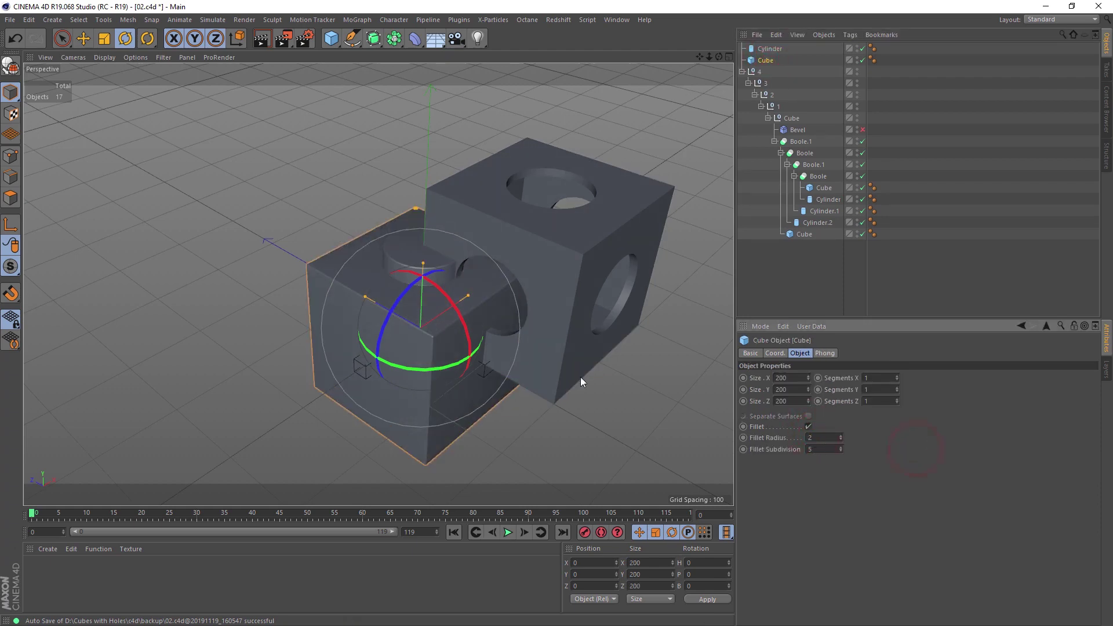
{"action": "left_click", "coordinate": [767, 61]}
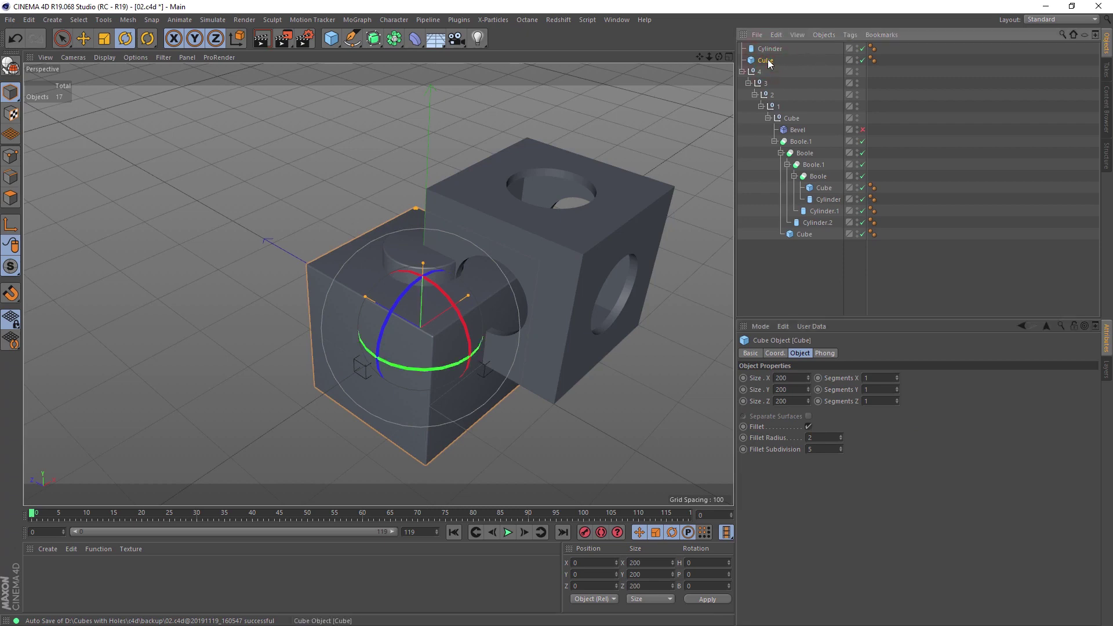
Group the new cylinder and cube under a new null
{"action": "left_click", "coordinate": [331, 38]}
{"action": "left_click", "coordinate": [365, 54]}
{"action": "left_click", "coordinate": [767, 71]}
{"action": "left_click", "coordinate": [768, 59], "text": "ctrl"}
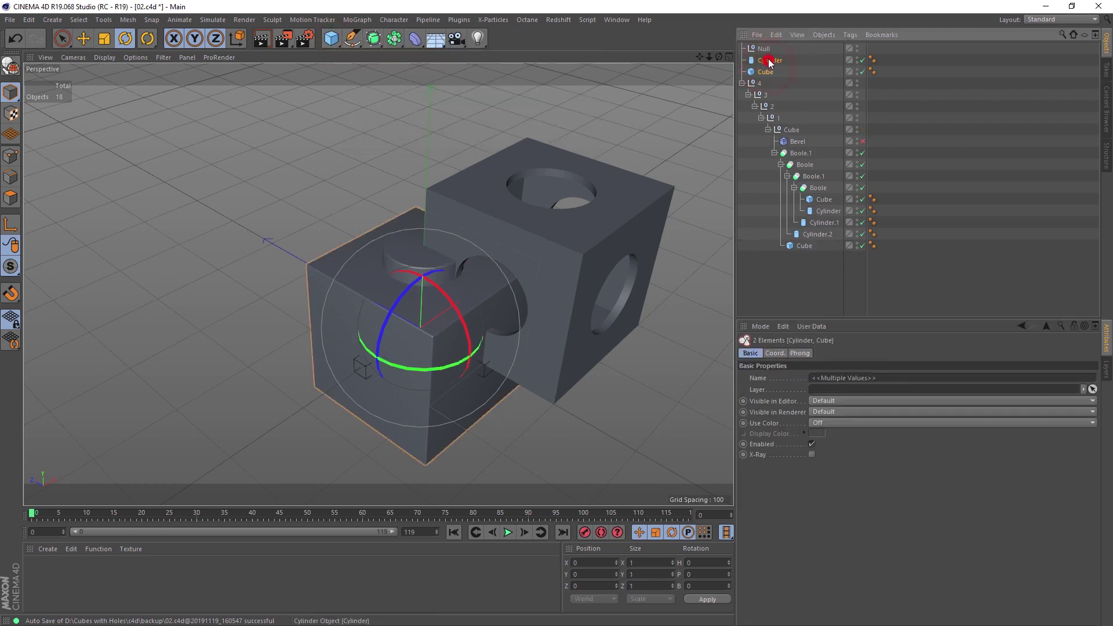
{"action": "left_click_drag", "start_coordinate": [768, 52], "coordinate": [764, 49]}
{"action": "left_click", "coordinate": [741, 60]}
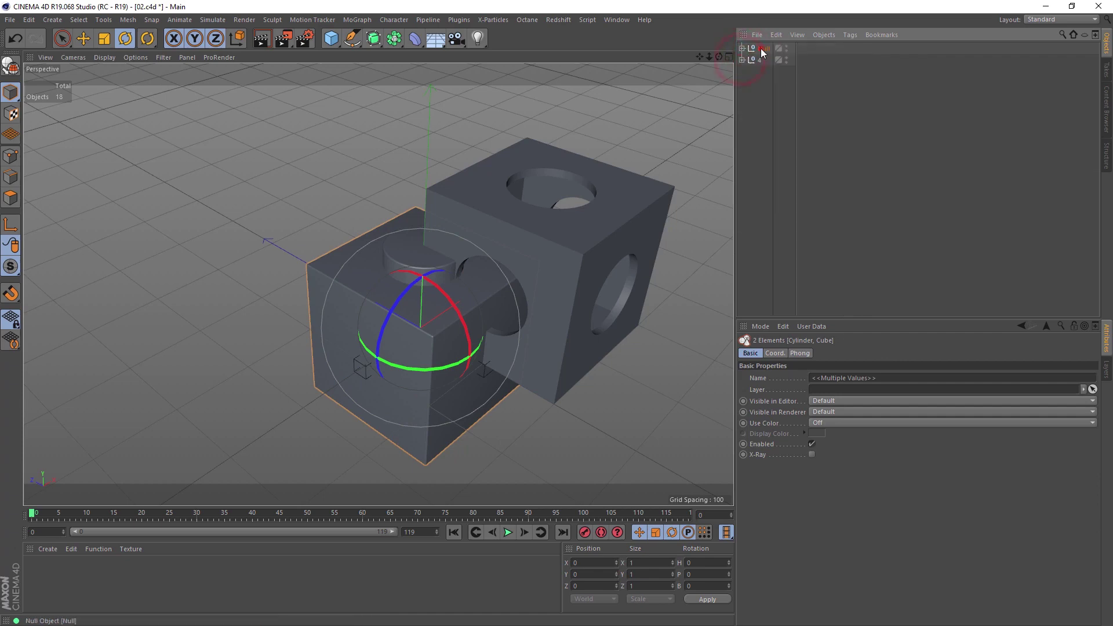
{"action": "left_click", "coordinate": [763, 48]}
Put the null in a cloner set to Grid Array with count 2/1/2
{"action": "left_click", "coordinate": [357, 20]}
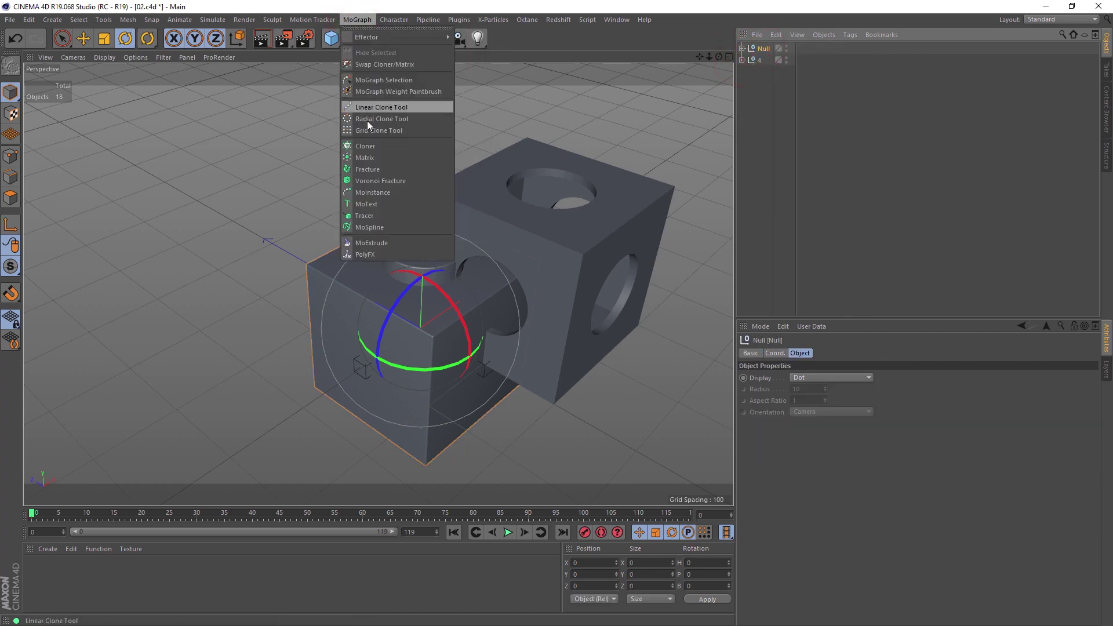
{"action": "left_click", "coordinate": [361, 145]}
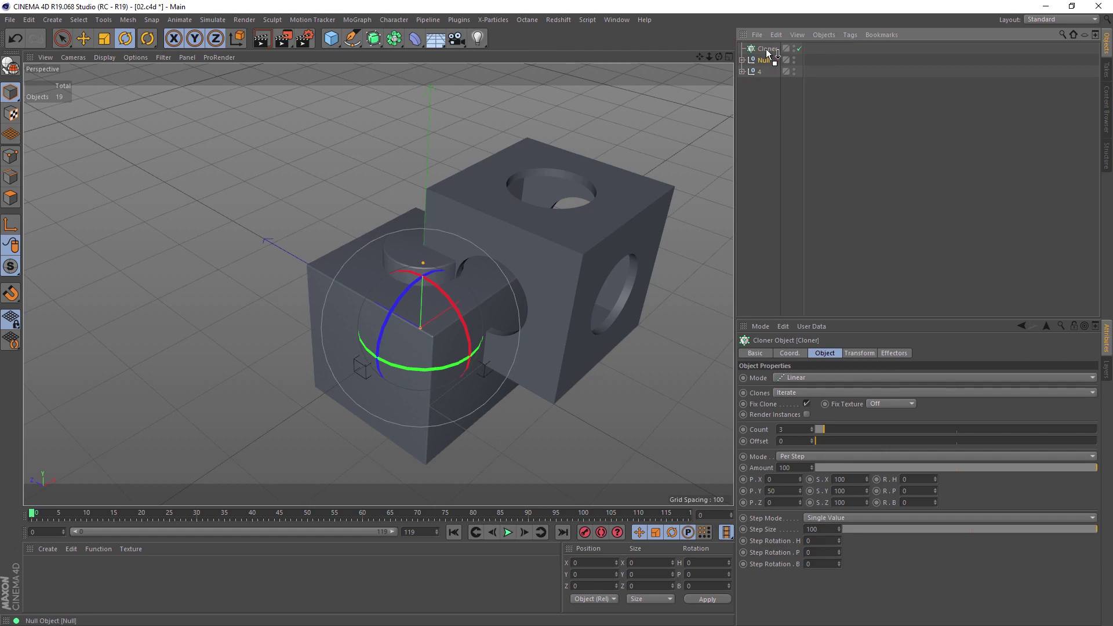
{"action": "left_click_drag", "start_coordinate": [766, 48], "coordinate": [767, 49]}
{"action": "left_click", "coordinate": [819, 377]}
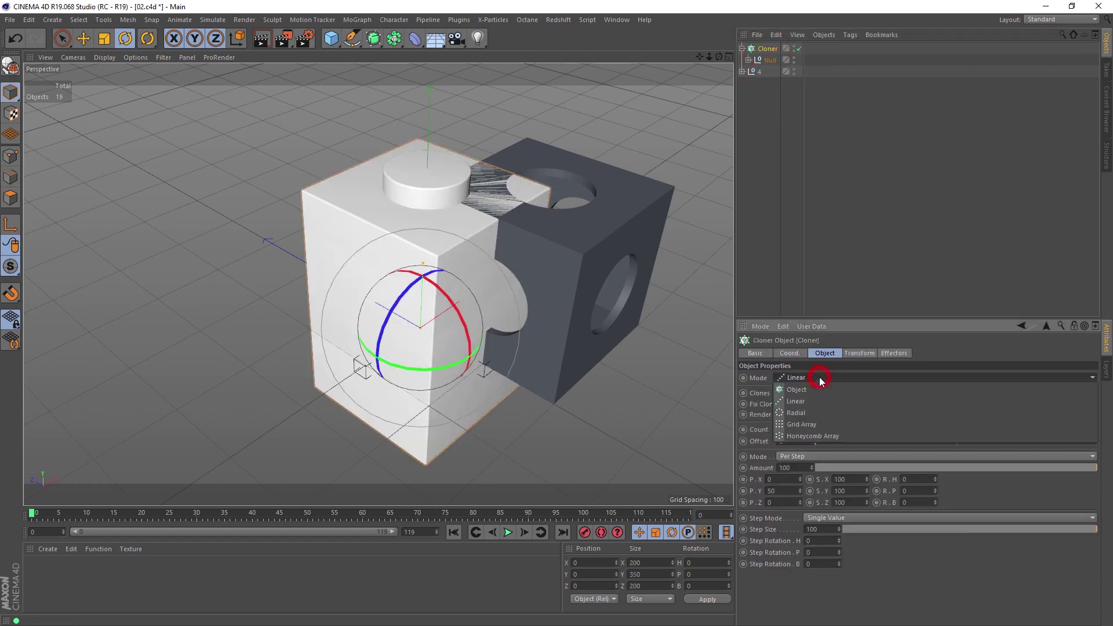
{"action": "left_click", "coordinate": [822, 424]}
{"action": "left_click", "coordinate": [826, 429]}
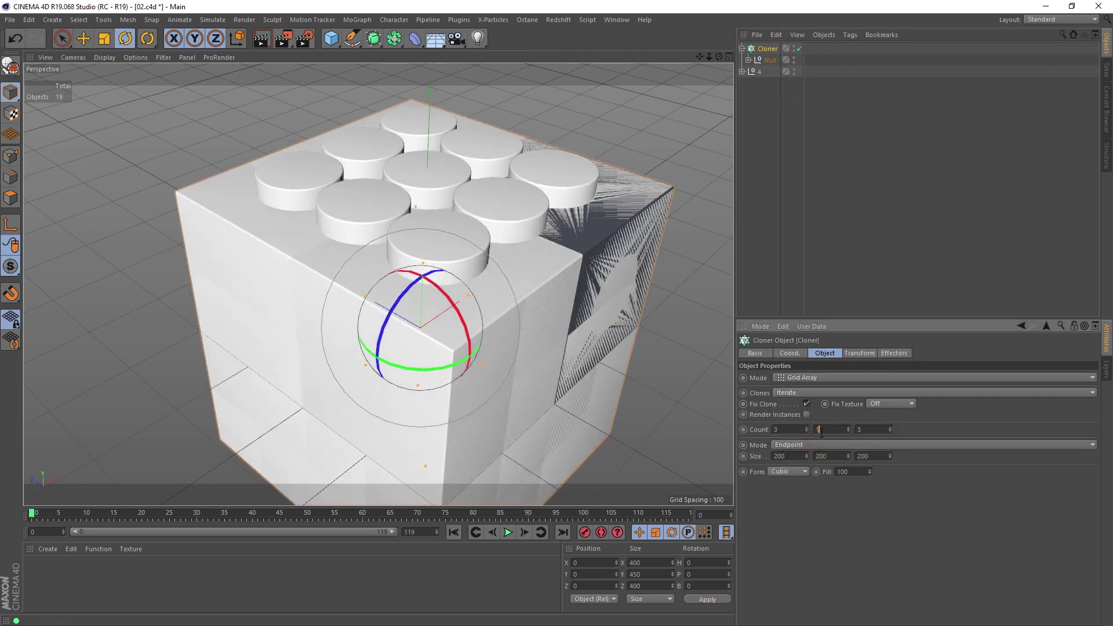
{"action": "left_click", "coordinate": [805, 432]}
{"action": "left_click", "coordinate": [889, 427]}
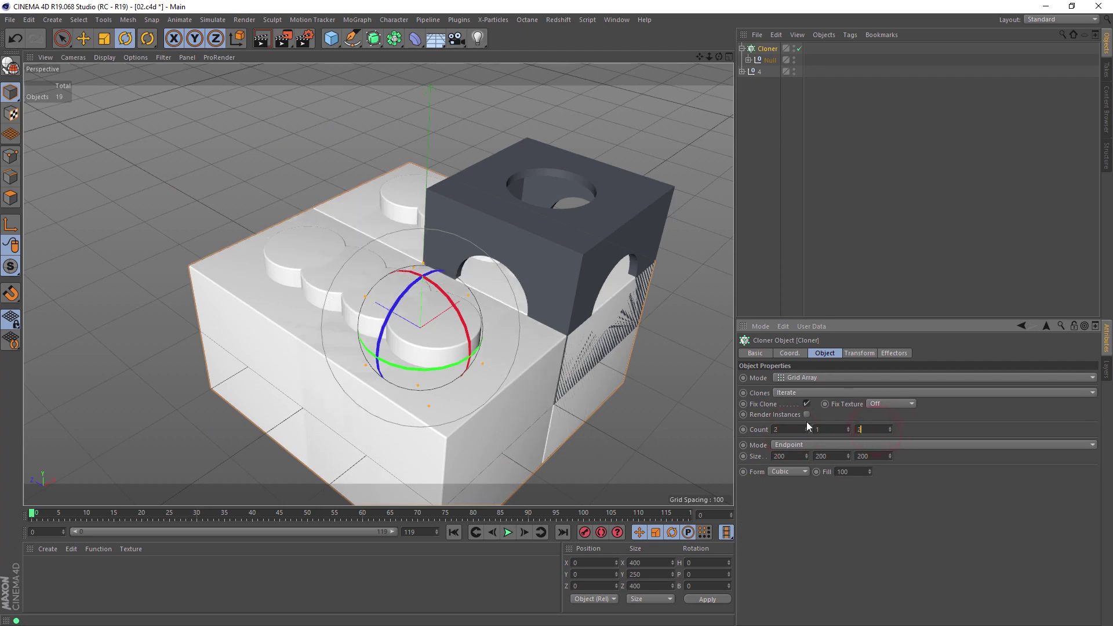
{"action": "key", "text": "Return"}
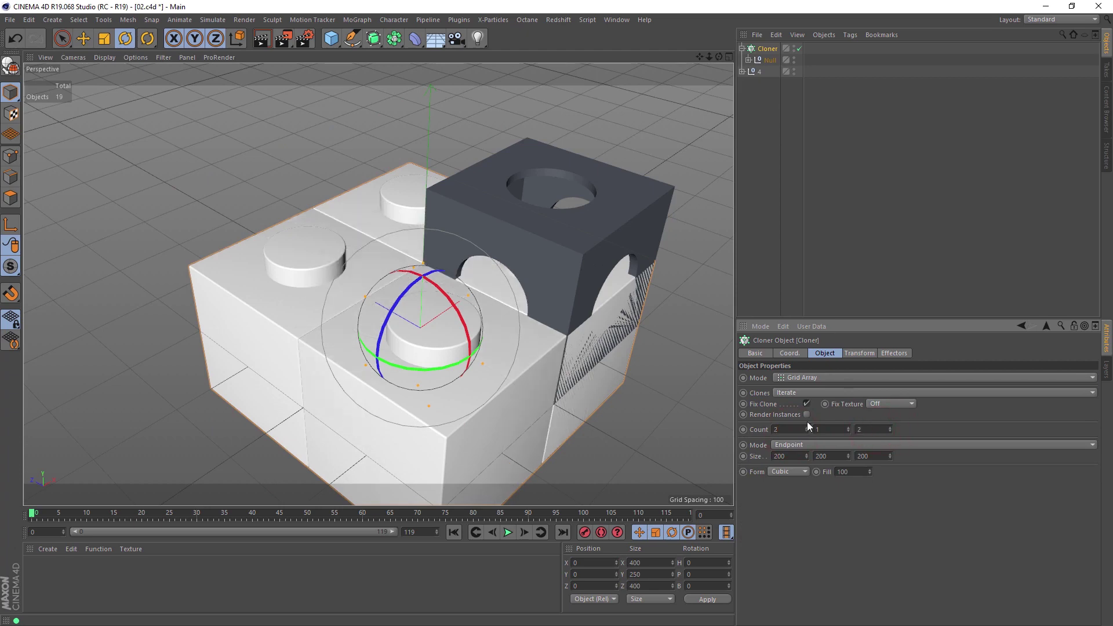
Rename the cloner to Cloner Stage
{"action": "left_click", "coordinate": [742, 49]}
{"action": "double_click", "coordinate": [770, 49]}
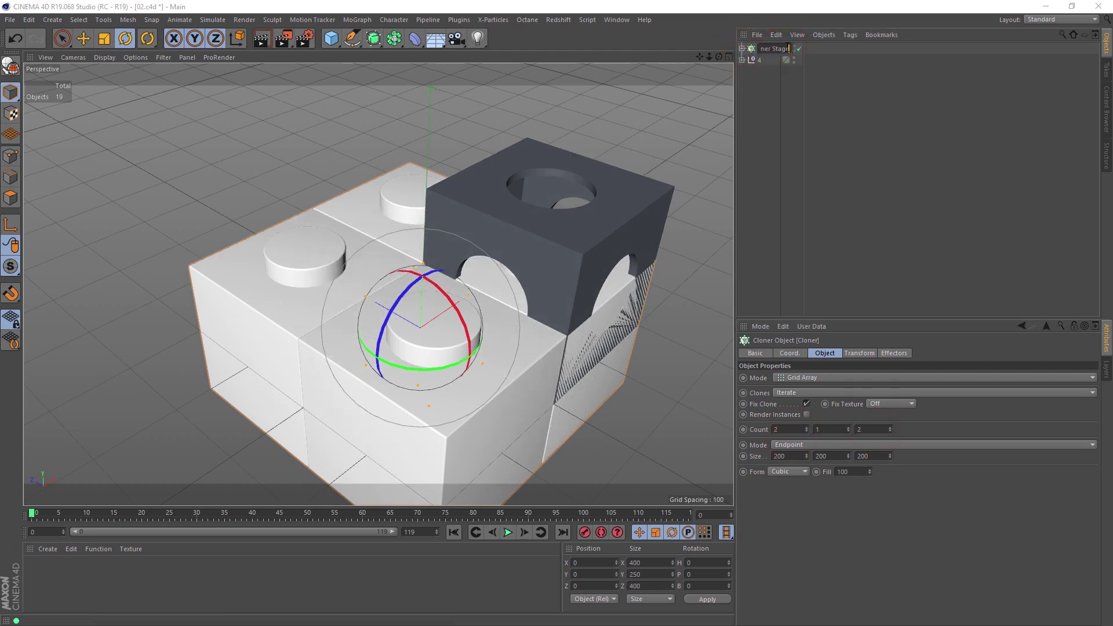
{"action": "key", "text": "Return"}
{"action": "left_click", "coordinate": [775, 49]}
Lower Cloner Stage 100 units on Y in the maximized front view
{"action": "middle_click", "coordinate": [582, 373]}
{"action": "middle_click", "coordinate": [582, 373]}
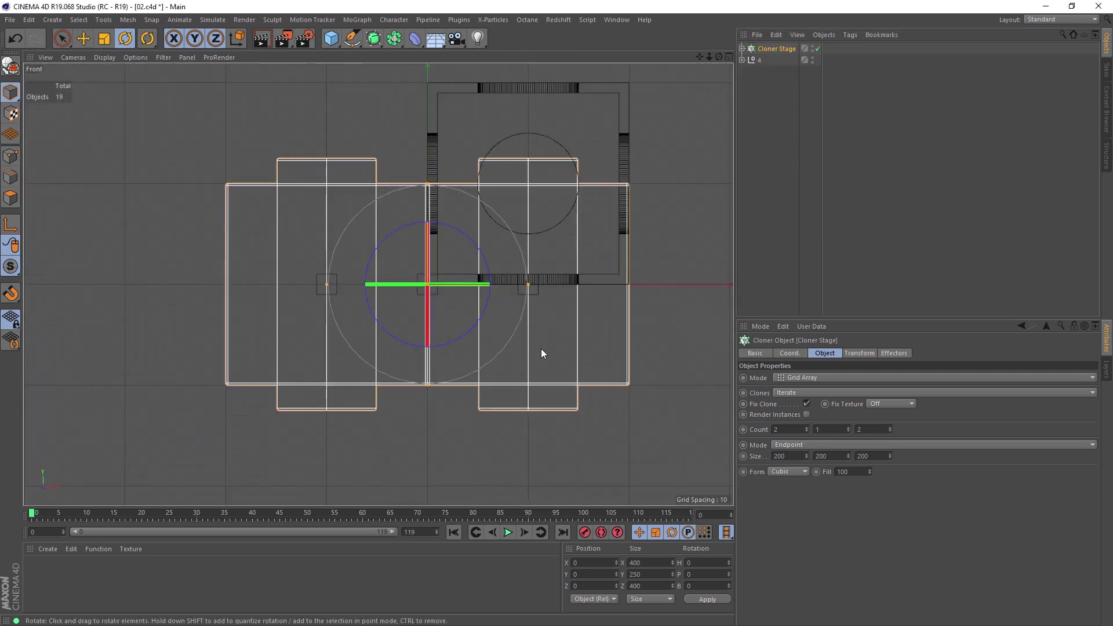
{"action": "key", "text": "e"}
{"action": "left_click_drag", "start_coordinate": [430, 226], "coordinate": [451, 318]}
Preview the animation up to frame 78 in the maximized Perspective view
{"action": "middle_click", "coordinate": [493, 225]}
{"action": "middle_click", "coordinate": [255, 174]}
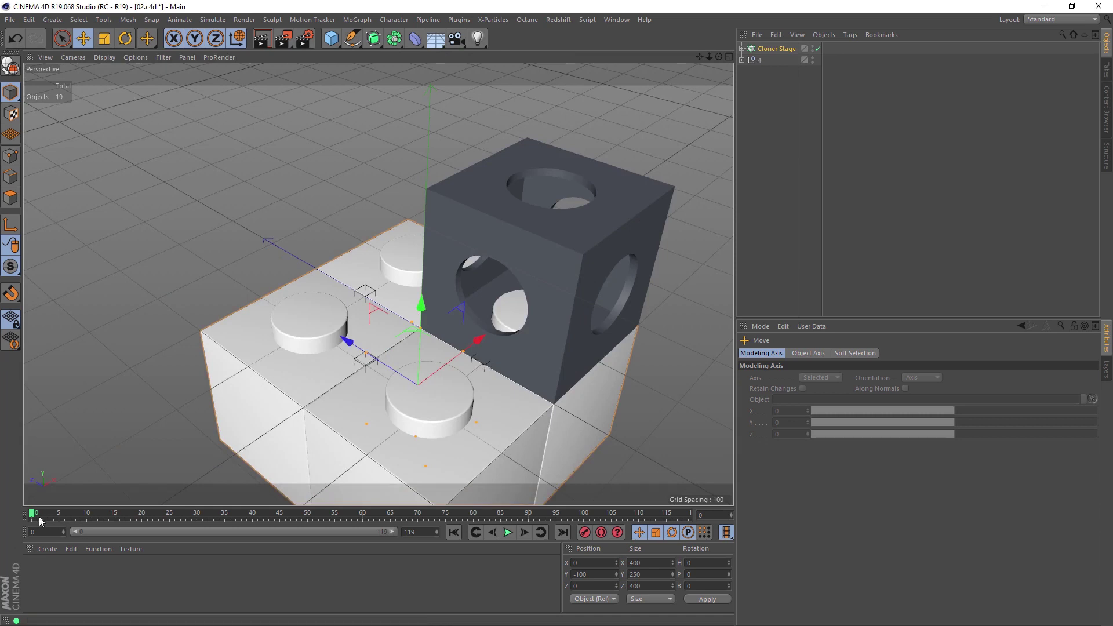
{"action": "left_click_drag", "start_coordinate": [40, 520], "coordinate": [685, 551]}
{"action": "scroll", "coordinate": [492, 322], "scroll_direction": "up", "scroll_amount": 15}
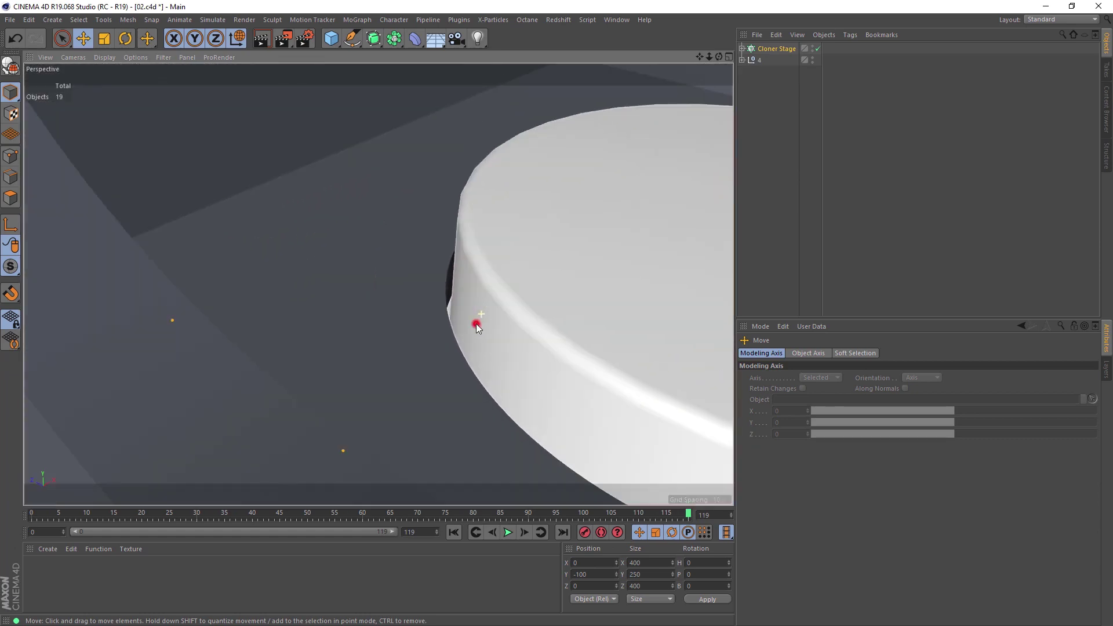
{"action": "scroll", "coordinate": [475, 323], "scroll_direction": "down", "scroll_amount": 5}
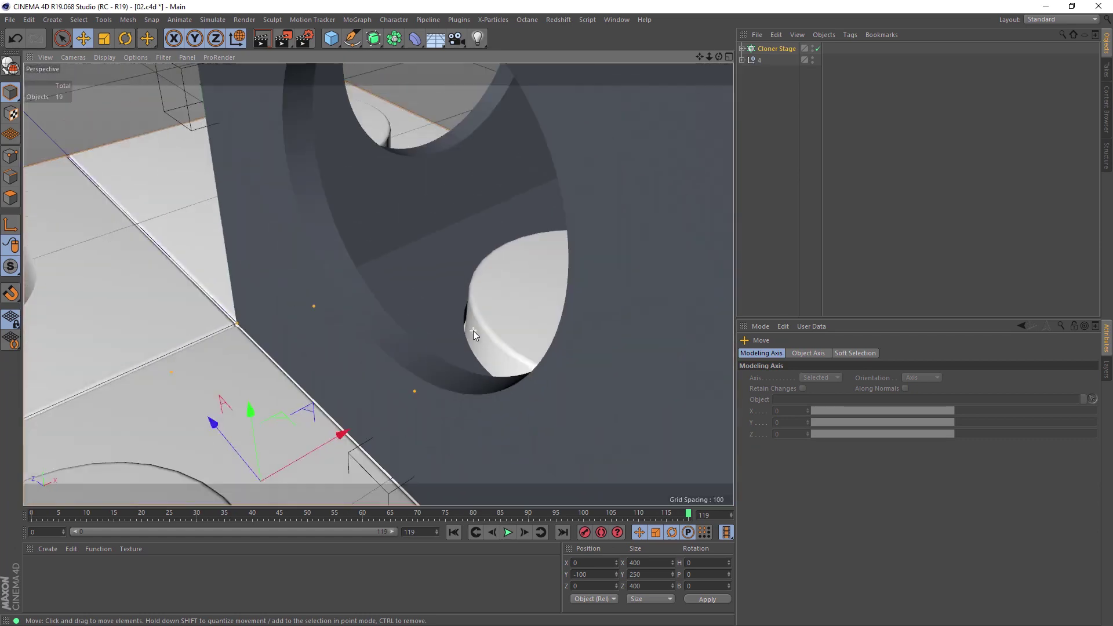
{"action": "scroll", "coordinate": [472, 330], "scroll_direction": "up", "scroll_amount": 5}
Set the stud cylinder under Cloner Stage to 108 rotation segments
{"action": "left_click", "coordinate": [742, 48]}
{"action": "left_click", "coordinate": [747, 60]}
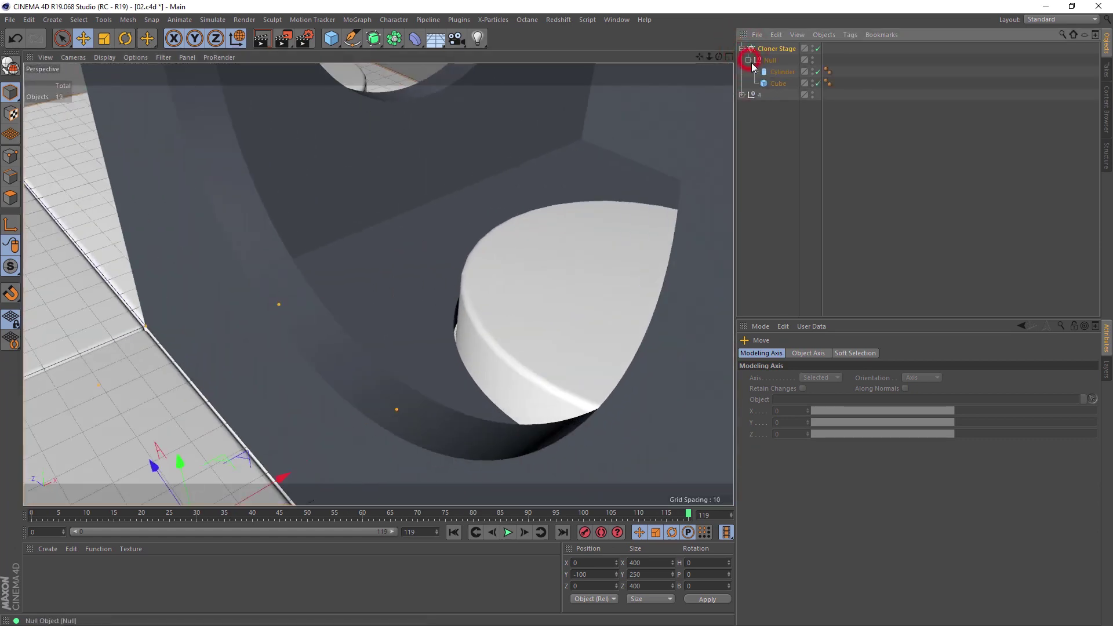
{"action": "left_click", "coordinate": [781, 72]}
{"action": "left_click", "coordinate": [801, 353]}
{"action": "left_click", "coordinate": [831, 414]}
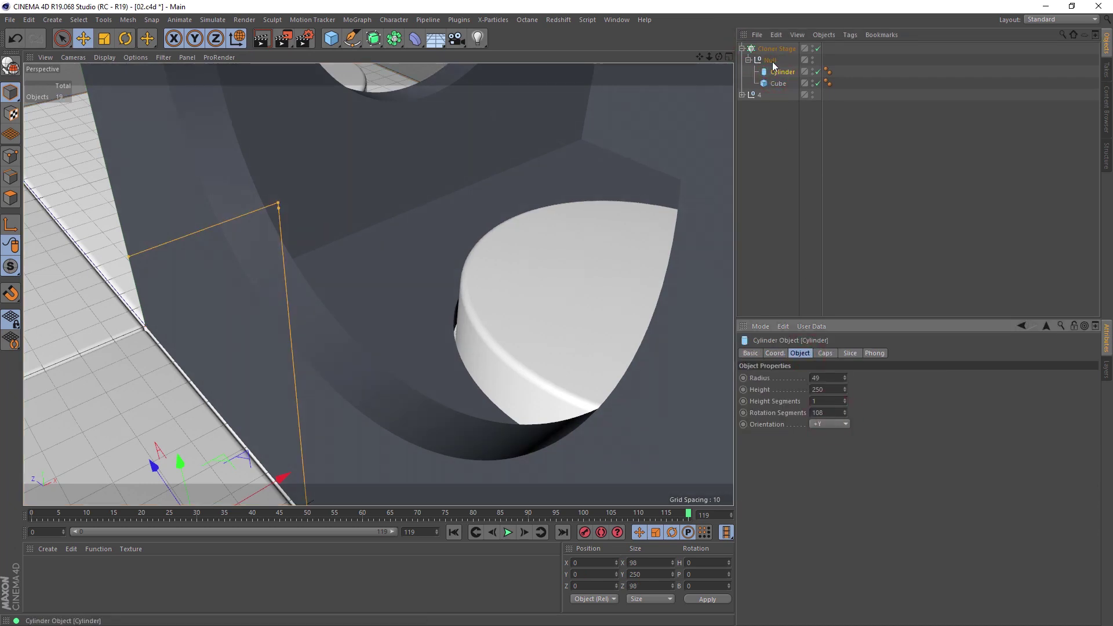
Add a null named Base and place Cloner Stage and null 4 inside it
{"action": "left_click", "coordinate": [742, 48]}
{"action": "scroll", "coordinate": [445, 250], "scroll_direction": "down", "scroll_amount": 5}
{"action": "scroll", "coordinate": [445, 253], "scroll_direction": "down", "scroll_amount": 5}
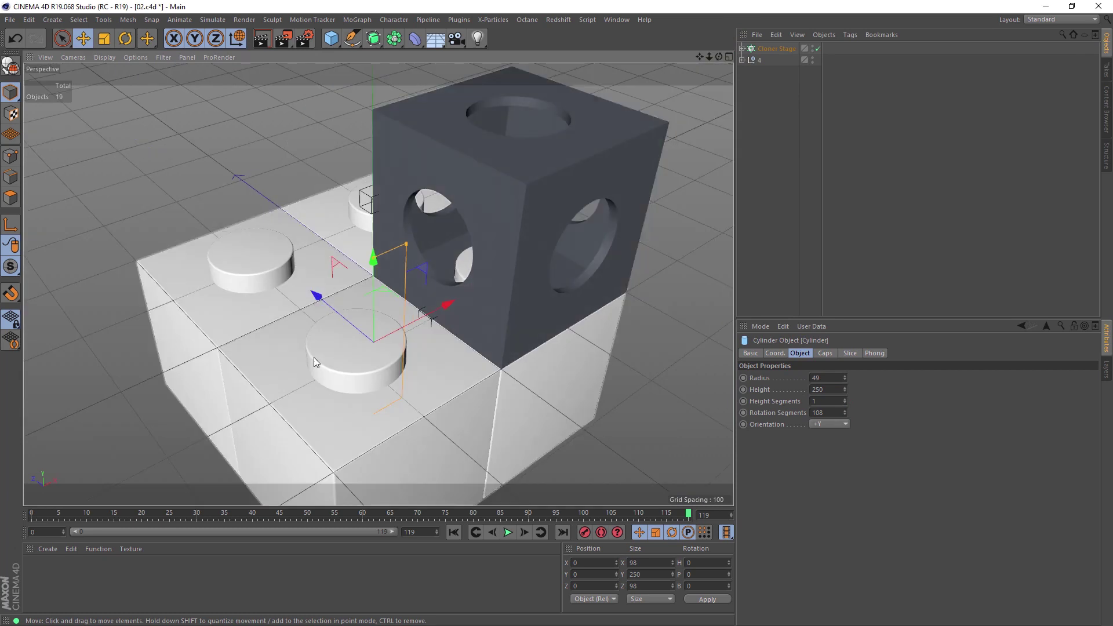
{"action": "scroll", "coordinate": [509, 256], "scroll_direction": "down", "scroll_amount": 4}
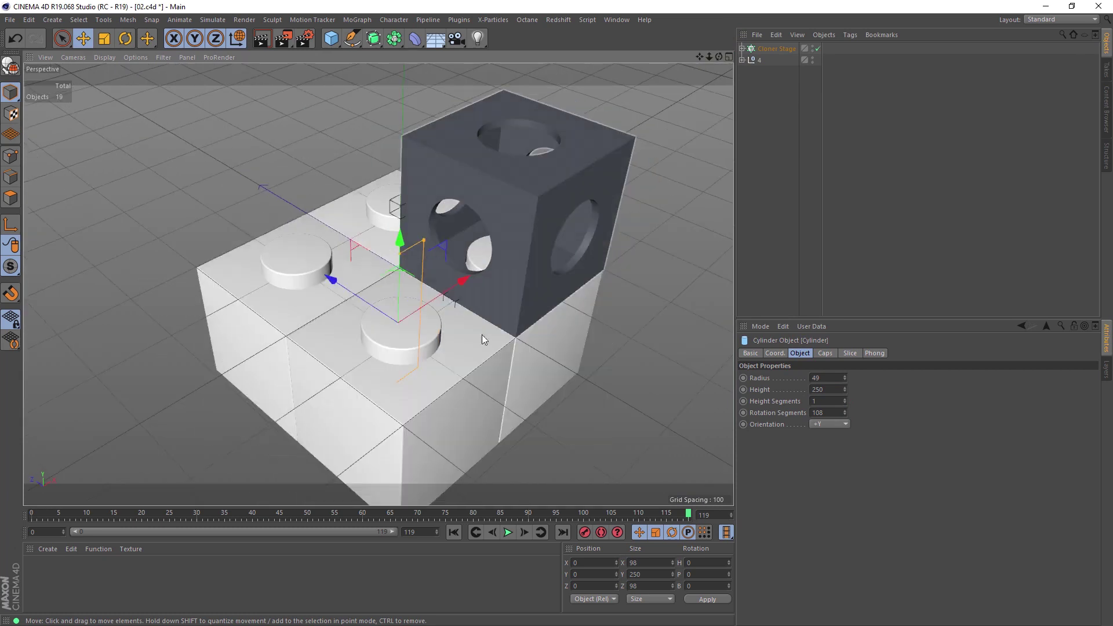
{"action": "left_click_drag", "start_coordinate": [336, 41], "coordinate": [370, 49]}
{"action": "double_click", "coordinate": [759, 48]}
{"action": "type", "text": "Ease"}
{"action": "key", "text": "Return"}
{"action": "left_click_drag", "start_coordinate": [775, 75], "coordinate": [764, 49]}
Clone Base with a new Grid Array cloner of count 4/1/4
{"action": "left_click", "coordinate": [357, 19]}
{"action": "left_click", "coordinate": [388, 148]}
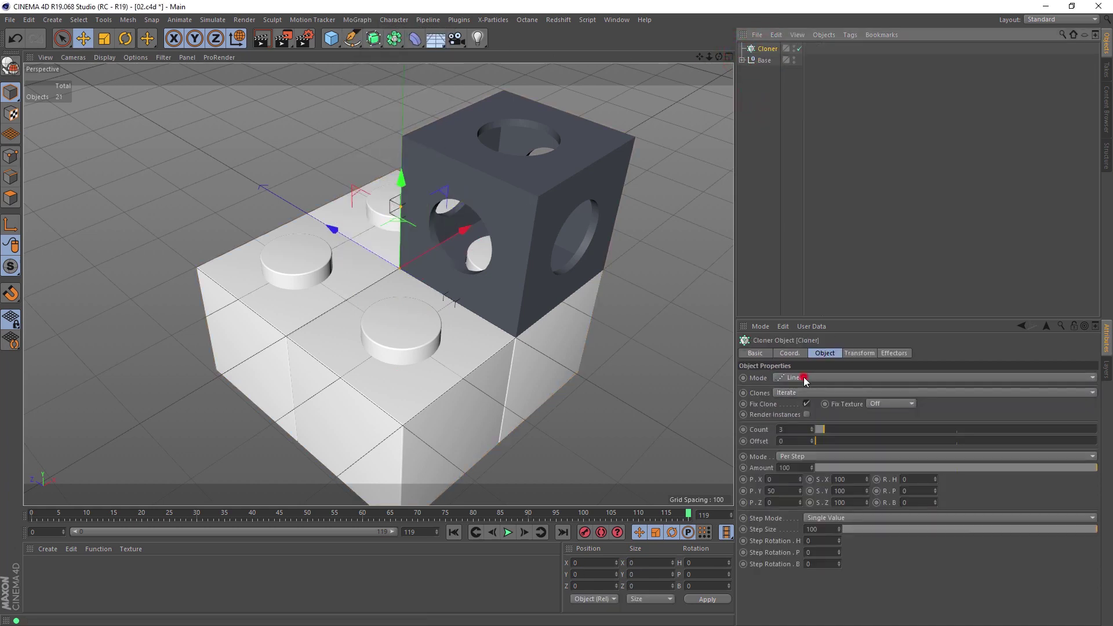
{"action": "left_click", "coordinate": [798, 377]}
{"action": "left_click", "coordinate": [809, 421]}
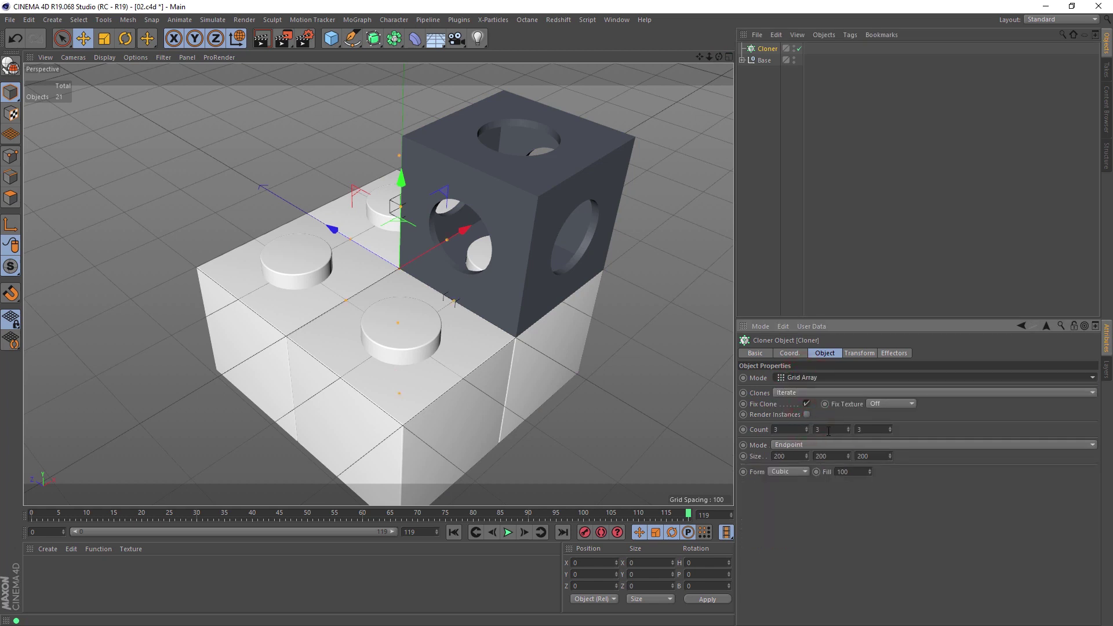
{"action": "left_click", "coordinate": [828, 430]}
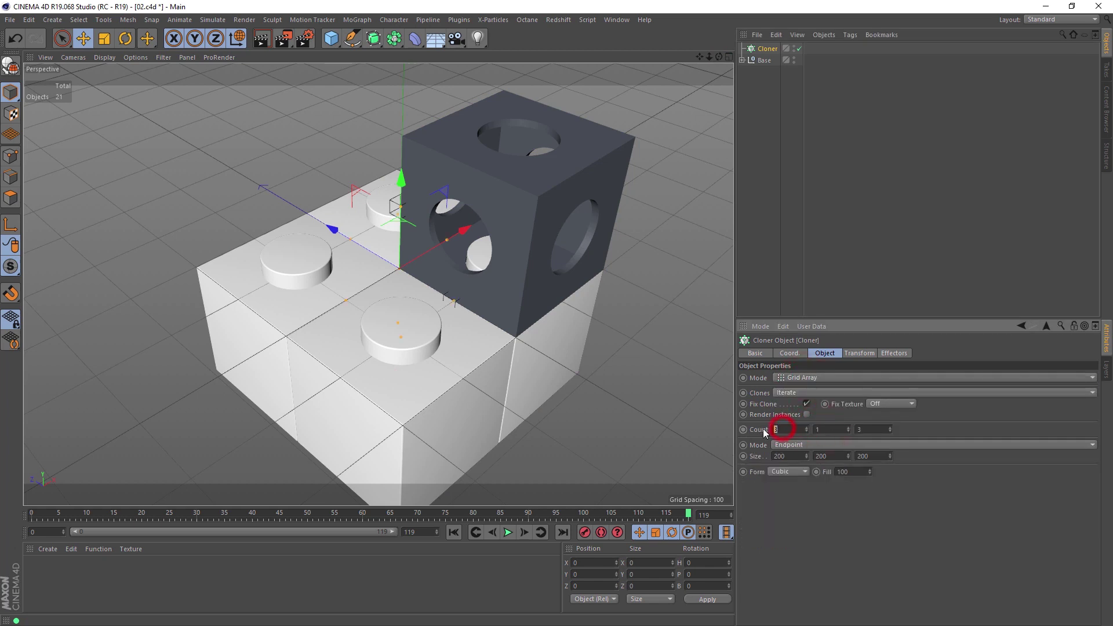
{"action": "type", "text": "4"}
{"action": "key", "text": "Return"}
{"action": "left_click_drag", "start_coordinate": [768, 62], "coordinate": [768, 53]}
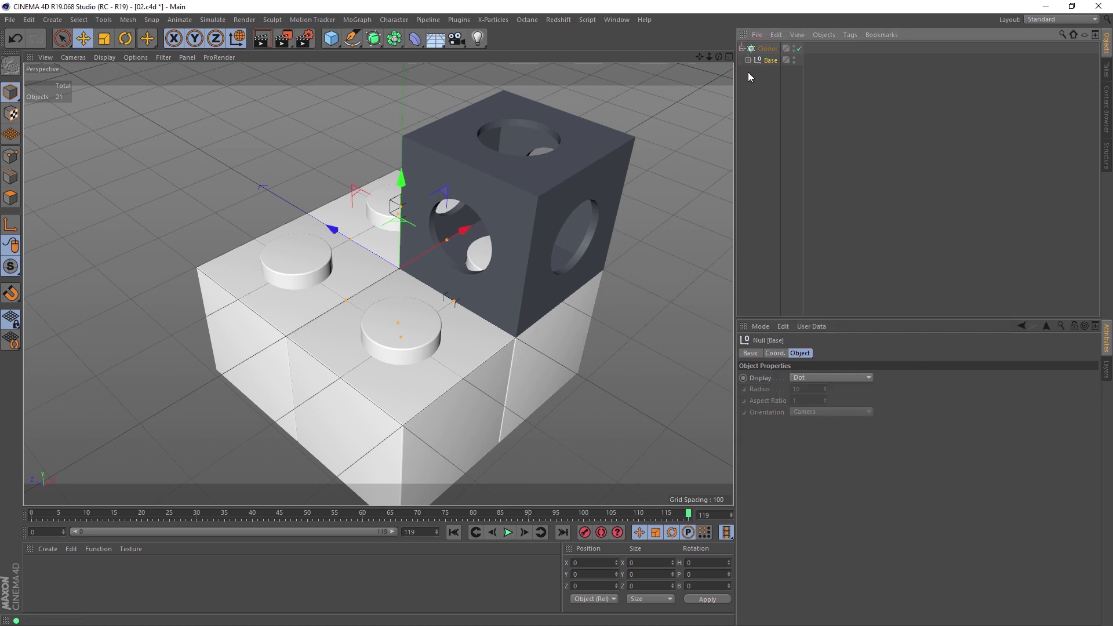
{"action": "left_click", "coordinate": [767, 49]}
Enable Render Instances on the cloner and disable the nested Boole and hole cylinder objects
{"action": "left_click", "coordinate": [806, 414]}
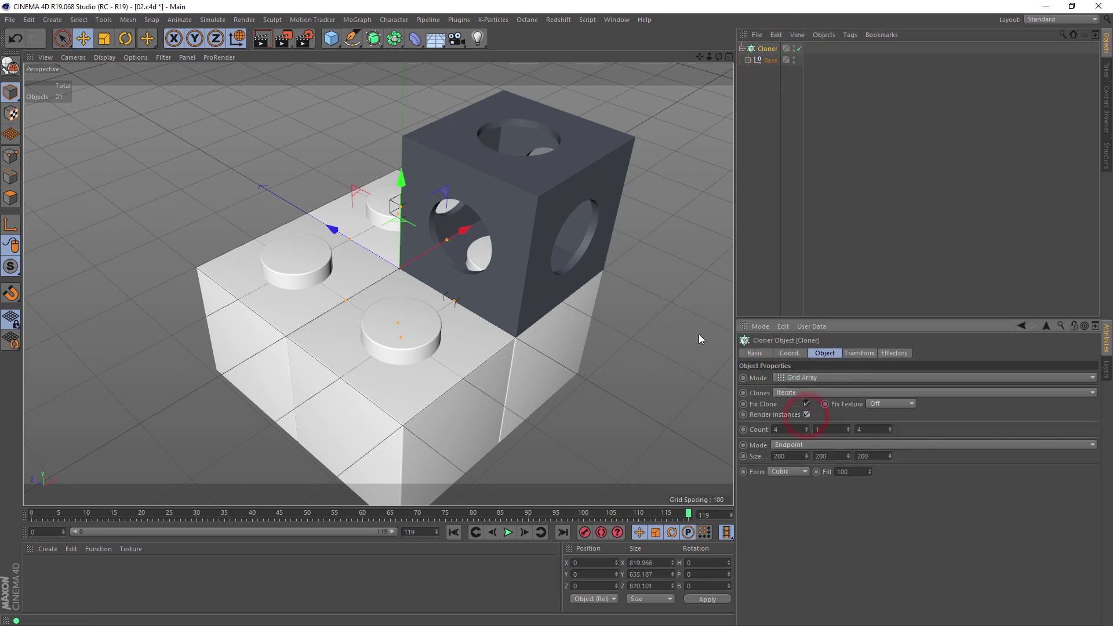
{"action": "left_click", "coordinate": [748, 60]}
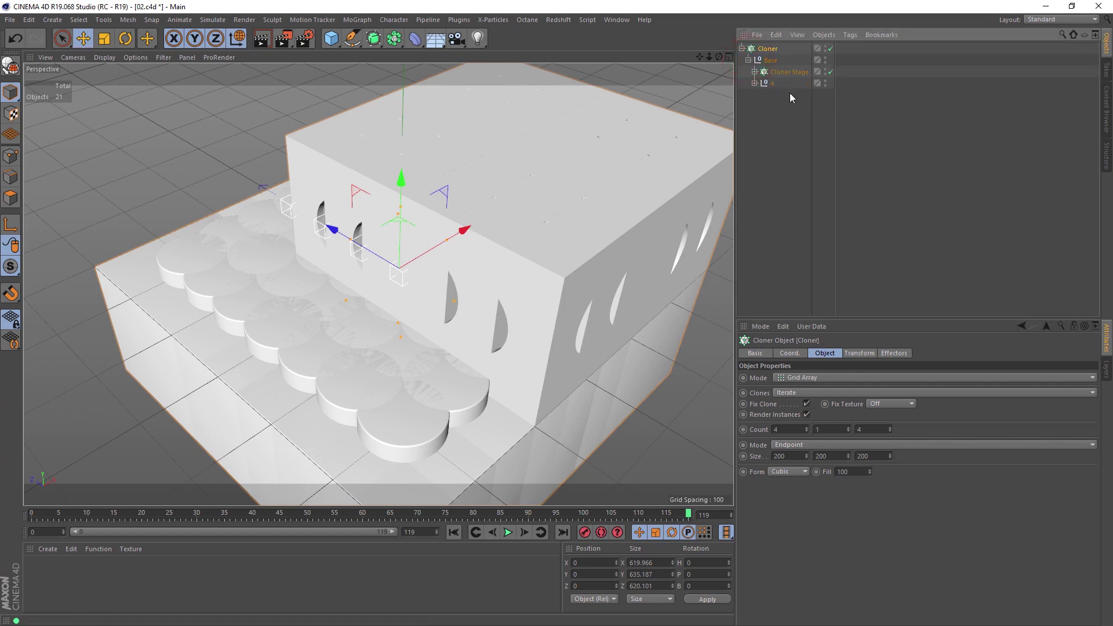
{"action": "left_click", "coordinate": [753, 82]}
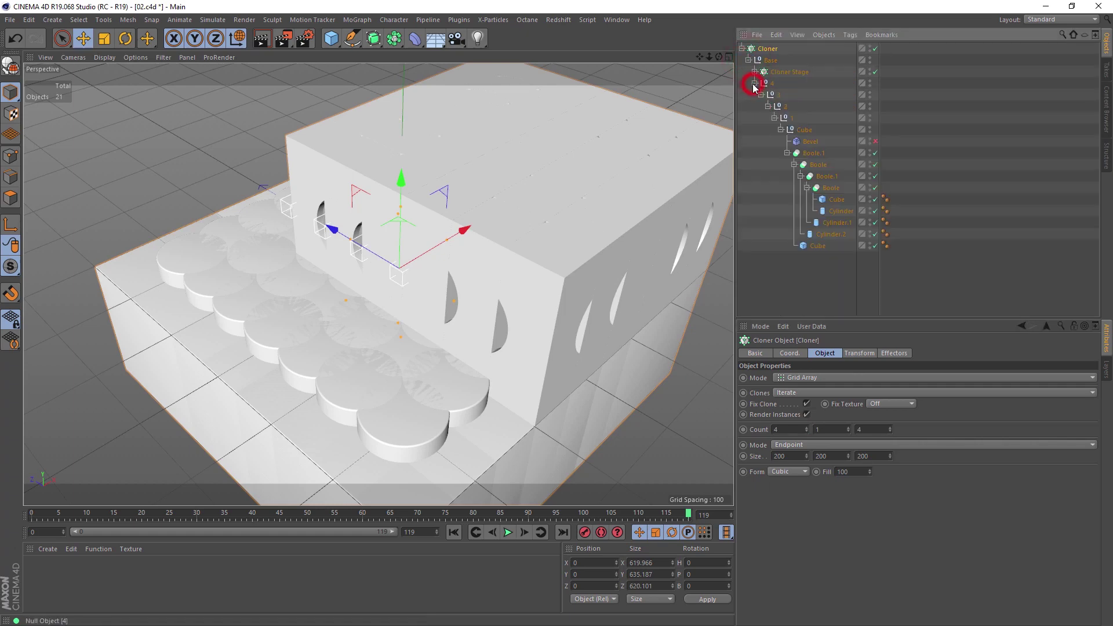
{"action": "left_click", "coordinate": [875, 187]}
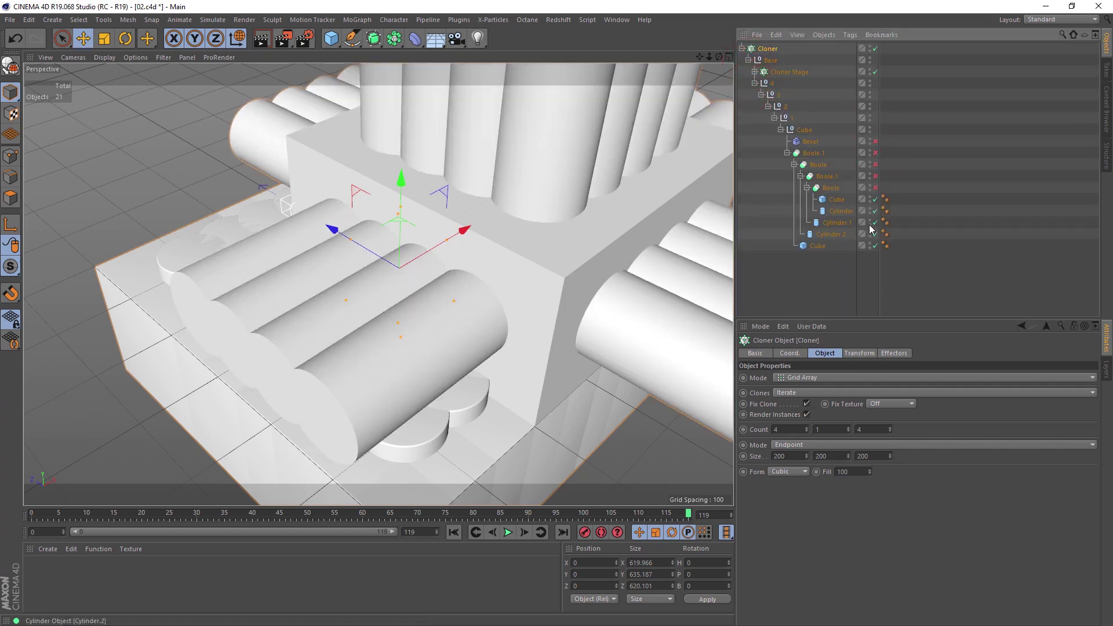
{"action": "left_click_drag", "start_coordinate": [882, 239], "coordinate": [875, 245]}
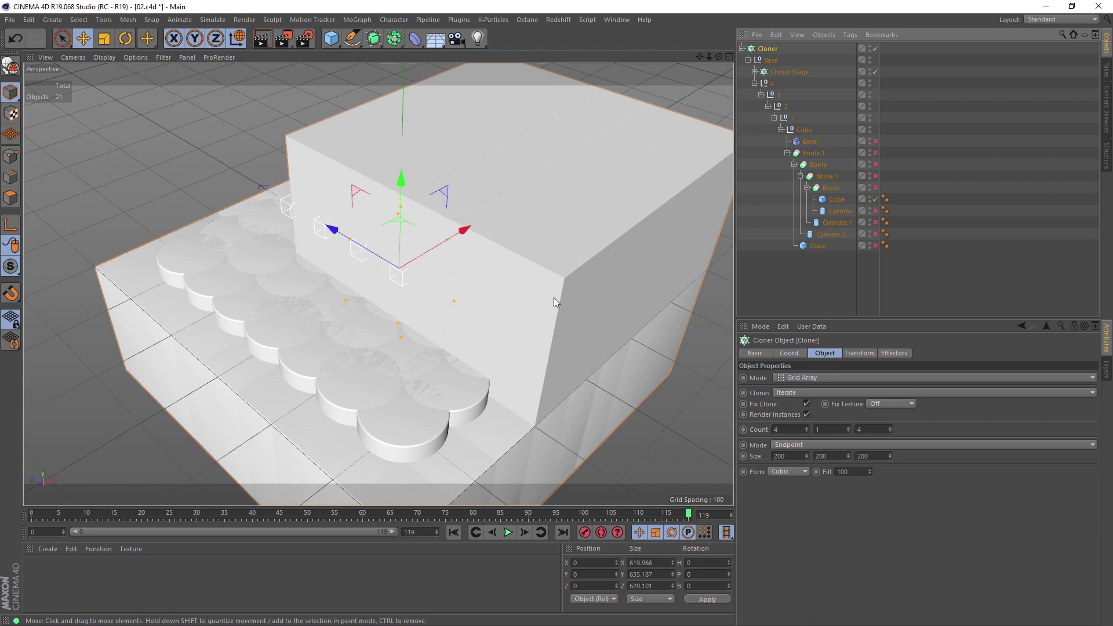
{"action": "scroll", "coordinate": [550, 299], "scroll_direction": "down", "scroll_amount": 5}
{"action": "left_click_drag", "start_coordinate": [538, 301], "coordinate": [499, 293], "text": "alt"}
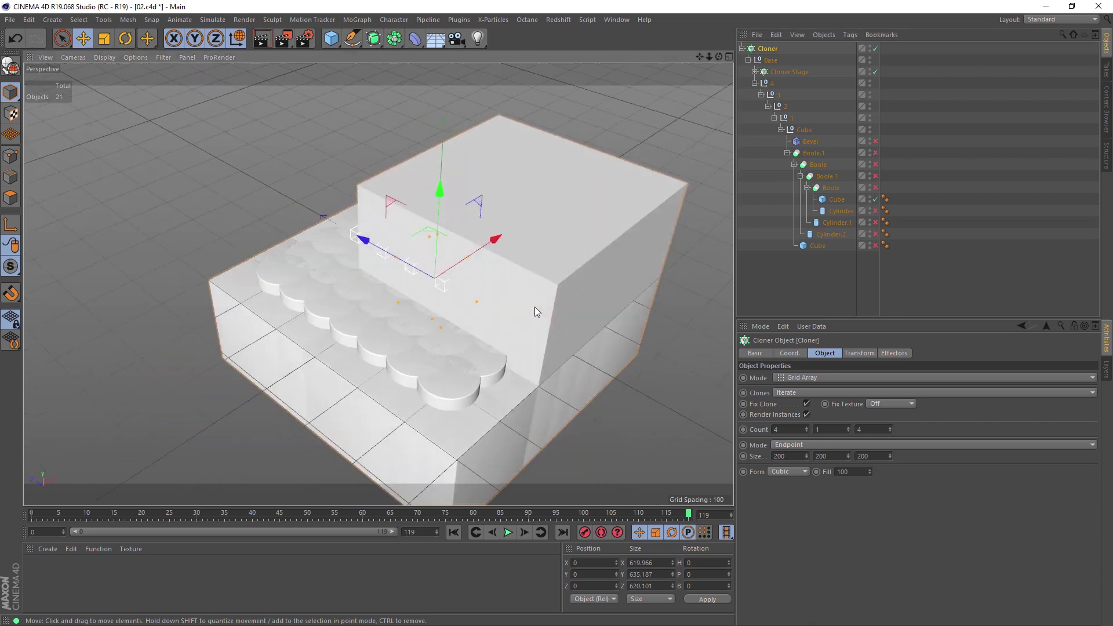
Switch the Cloner to Per-Step mode with 400 × 200 × 400 spacing
{"action": "left_click", "coordinate": [781, 456]}
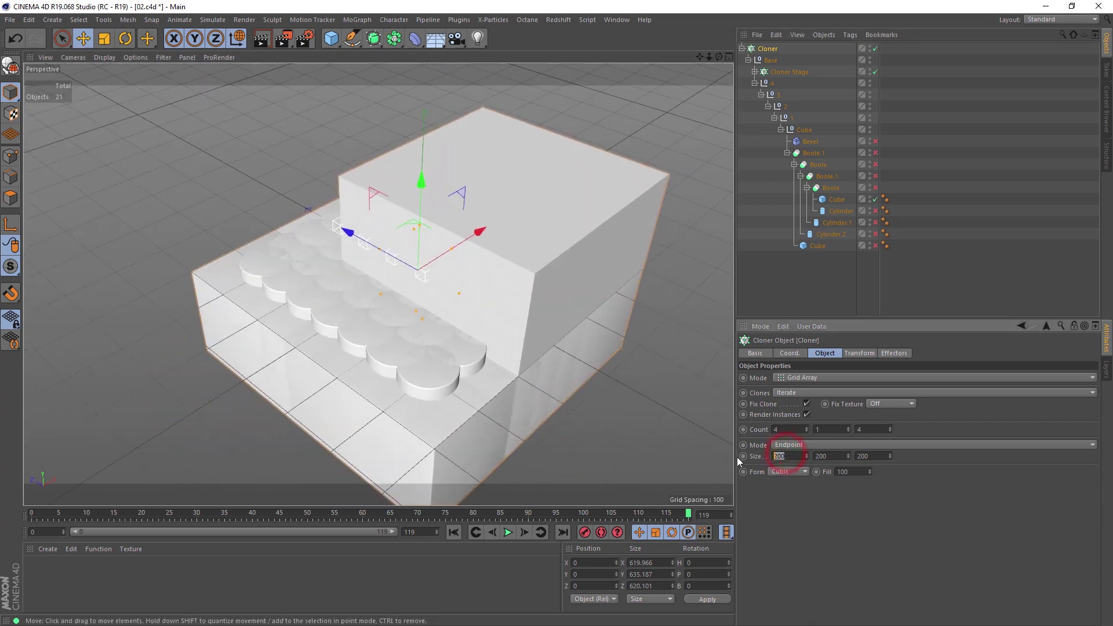
{"action": "left_click_drag", "start_coordinate": [806, 454], "coordinate": [806, 408]}
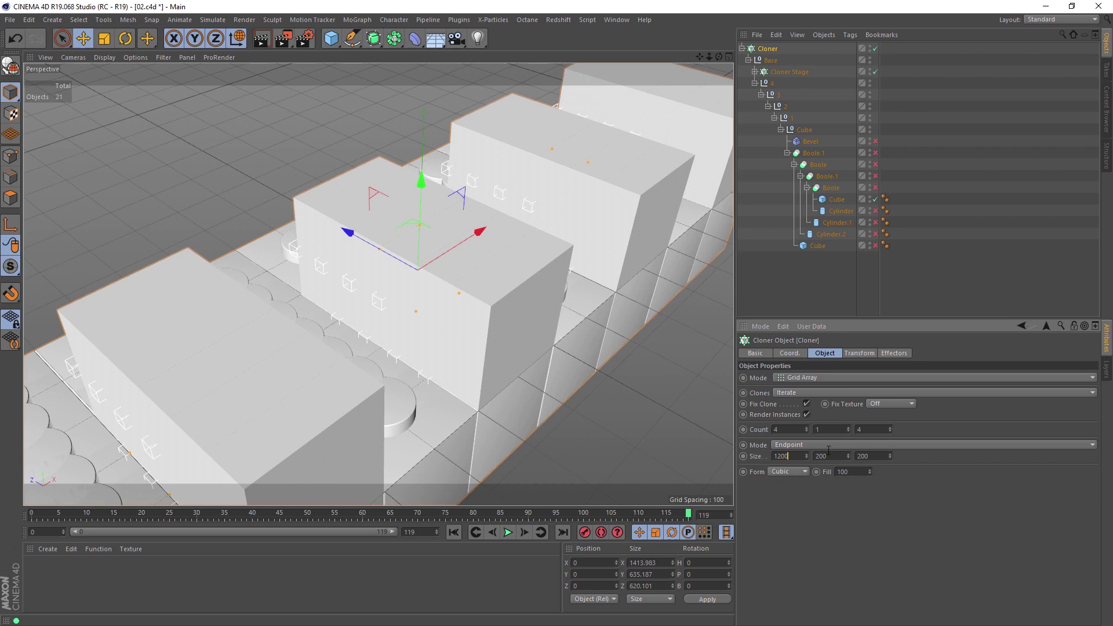
{"action": "key", "text": "Return"}
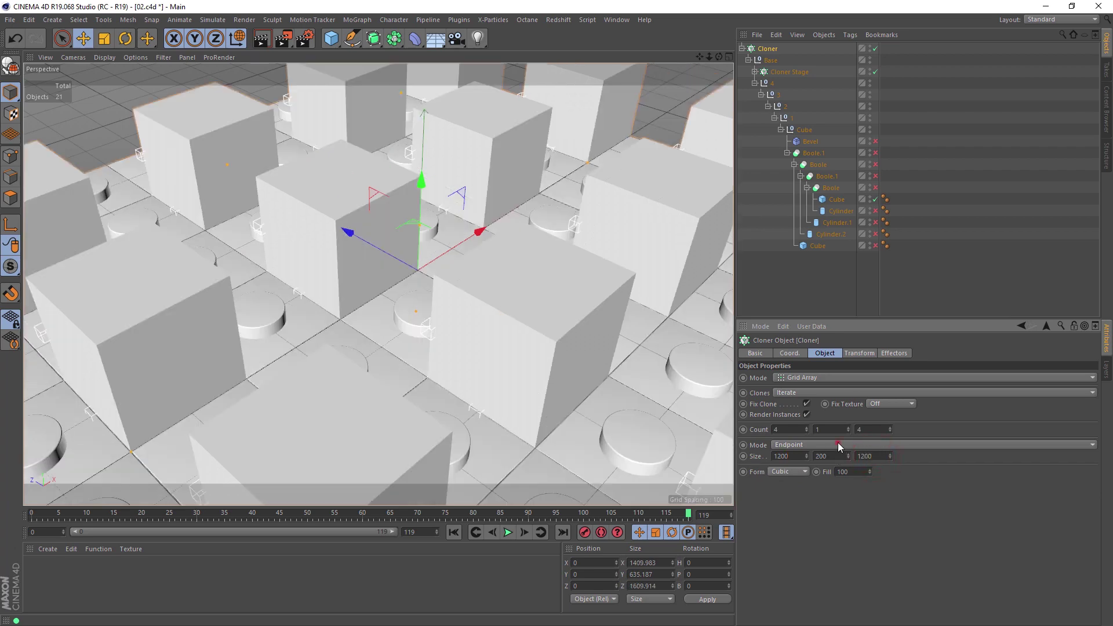
{"action": "left_click", "coordinate": [837, 444]}
{"action": "left_click", "coordinate": [835, 455]}
Preview clone counts along X and return the timeline to frame 11
{"action": "scroll", "coordinate": [558, 323], "scroll_direction": "down", "scroll_amount": 5}
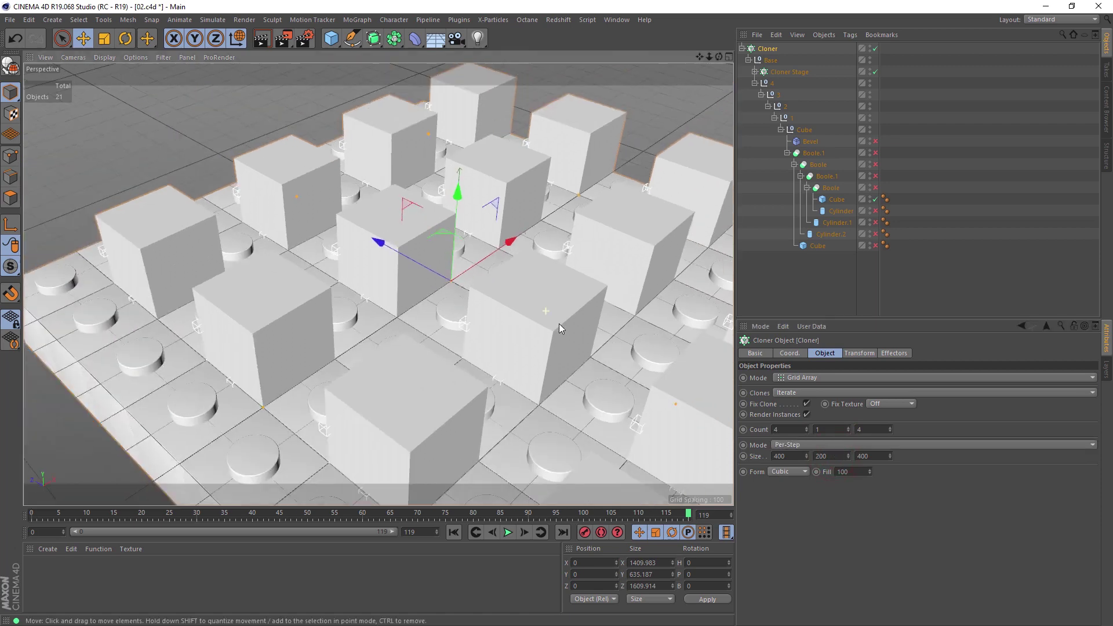
{"action": "left_click_drag", "start_coordinate": [808, 429], "coordinate": [809, 429]}
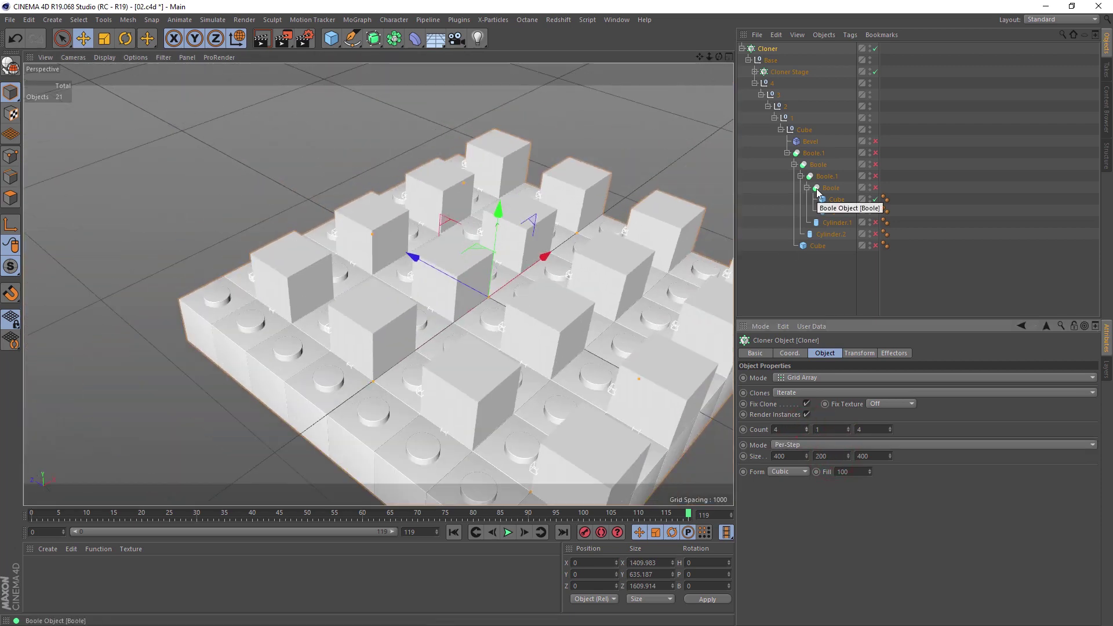
{"action": "left_click_drag", "start_coordinate": [37, 513], "coordinate": [185, 521]}
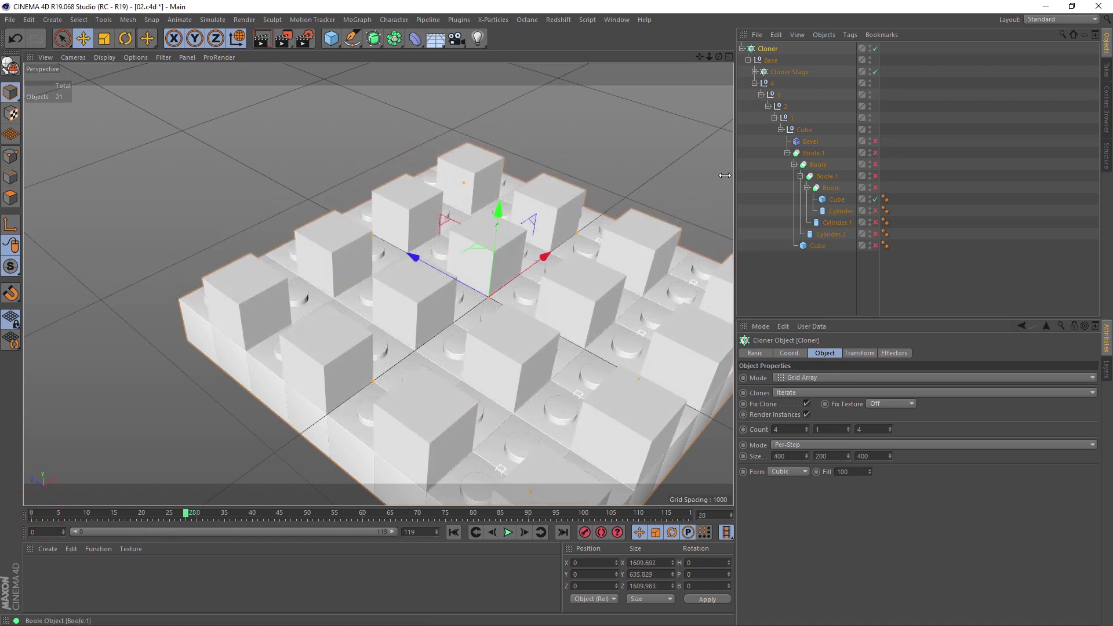
{"action": "left_click", "coordinate": [184, 518]}
Add a Base Instance under the Cloner and rotate its heading to about -90°
{"action": "left_click", "coordinate": [748, 59]}
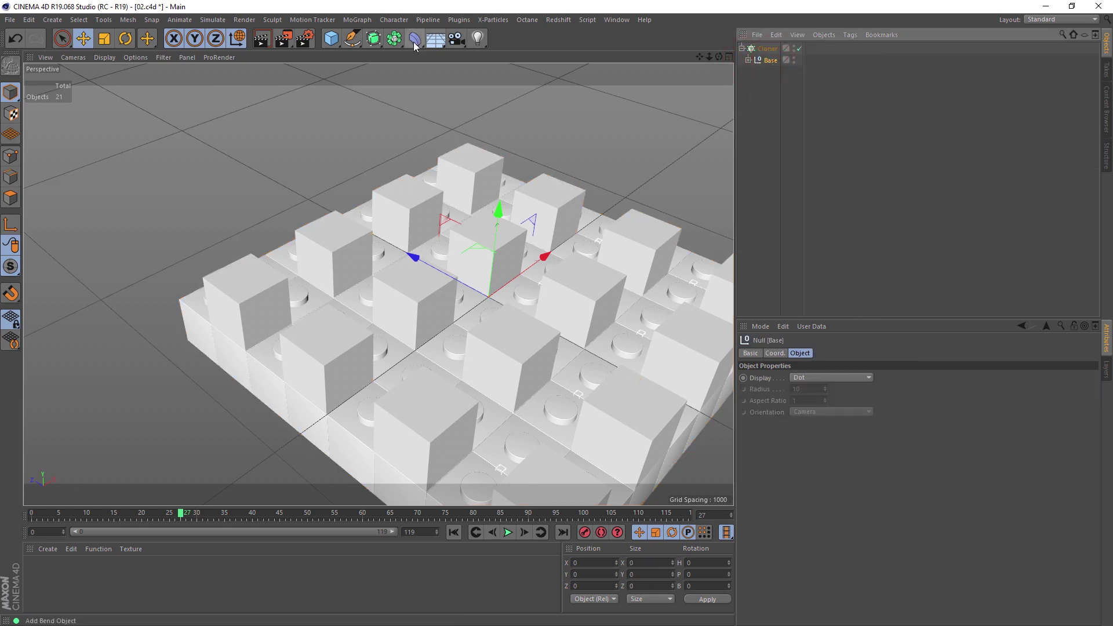
{"action": "left_click", "coordinate": [394, 38]}
{"action": "left_click", "coordinate": [599, 73]}
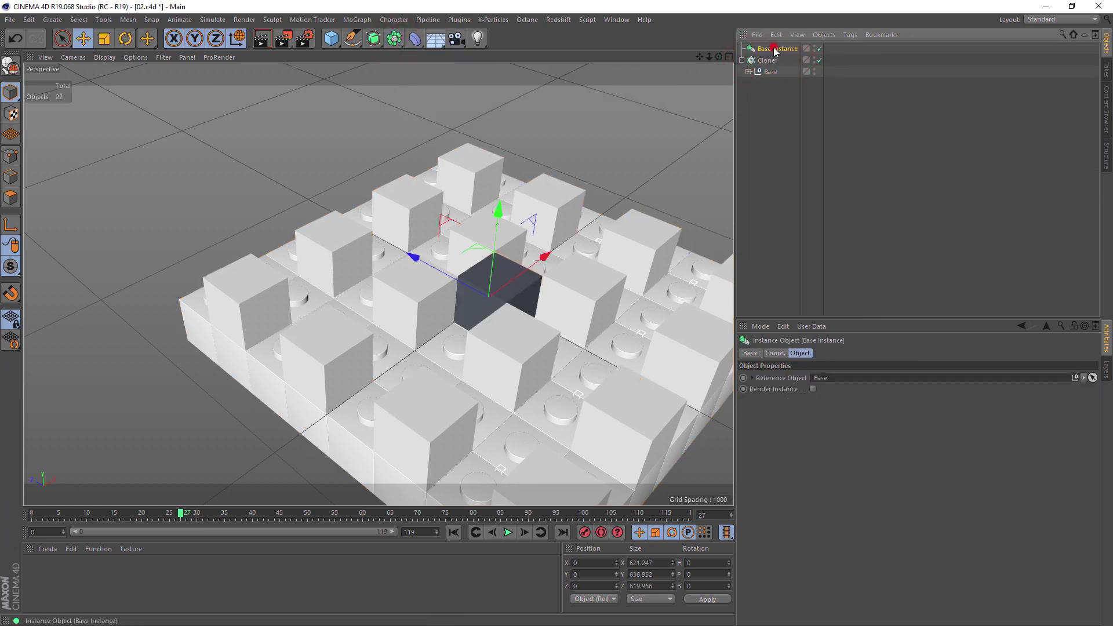
{"action": "mouse_move", "coordinate": [773, 49]}
{"action": "left_mouse_down"}
{"action": "mouse_move", "coordinate": [774, 70]}
{"action": "mouse_move", "coordinate": [773, 60]}
{"action": "left_mouse_up"}
{"action": "key", "text": "r"}
{"action": "left_click", "coordinate": [499, 338]}
{"action": "left_click_drag", "start_coordinate": [498, 337], "coordinate": [393, 302]}
Turn off the Cloner's Fix Clone and preview earlier frames, undoing an accidental Cloner duplicate
{"action": "left_click", "coordinate": [768, 48]}
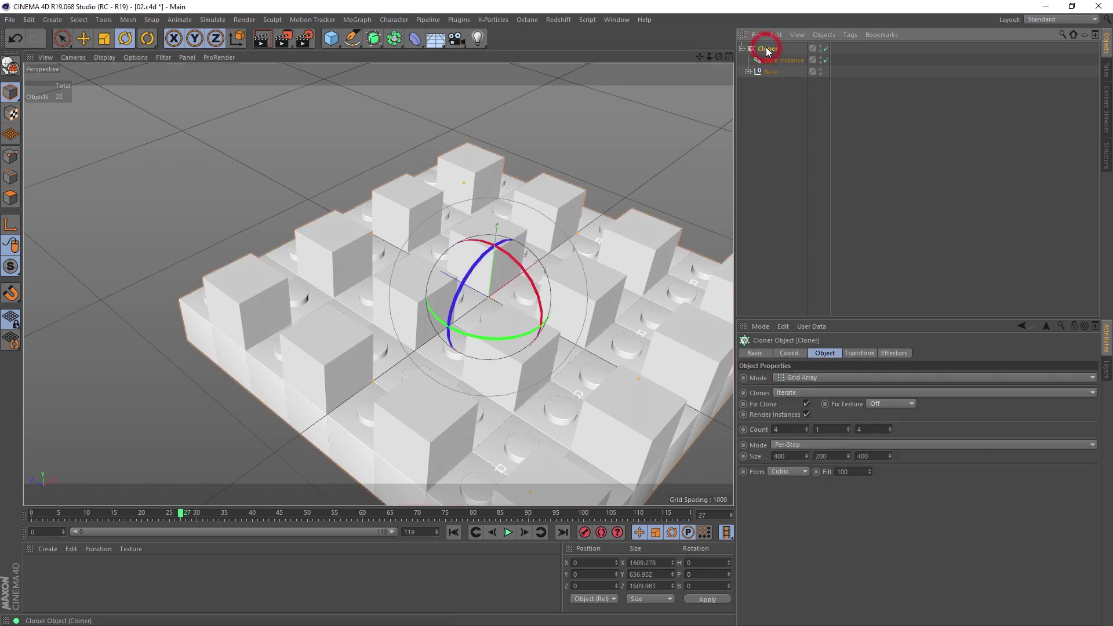
{"action": "left_click", "coordinate": [806, 404]}
{"action": "left_click_drag", "start_coordinate": [35, 512], "coordinate": [556, 545]}
{"action": "left_click_drag", "start_coordinate": [767, 49], "coordinate": [780, 58], "text": "ctrl"}
{"action": "key", "text": "ctrl+z"}
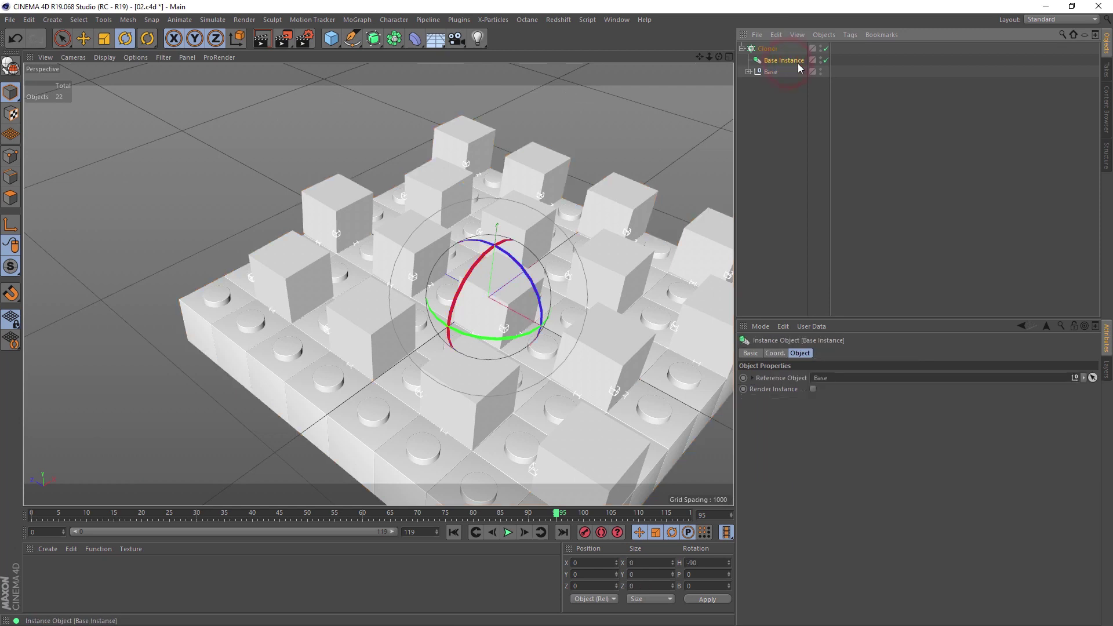
Duplicate Base Instance twice, rotating the copies to headings -180 and -270
{"action": "left_click_drag", "start_coordinate": [798, 62], "coordinate": [782, 58], "text": "ctrl"}
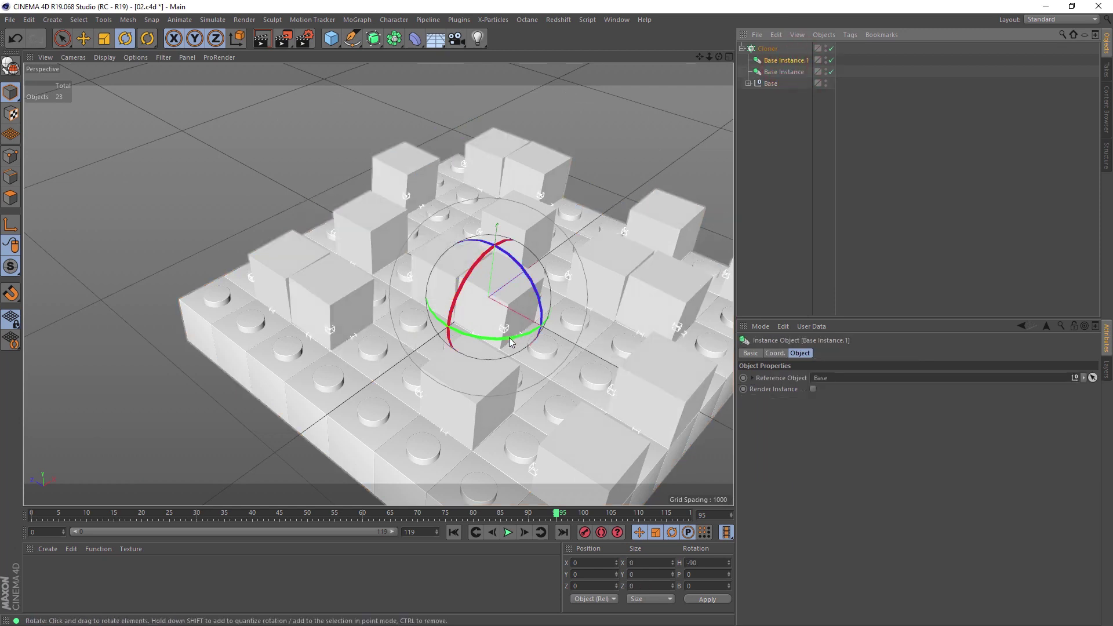
{"action": "left_click_drag", "start_coordinate": [513, 340], "coordinate": [381, 310]}
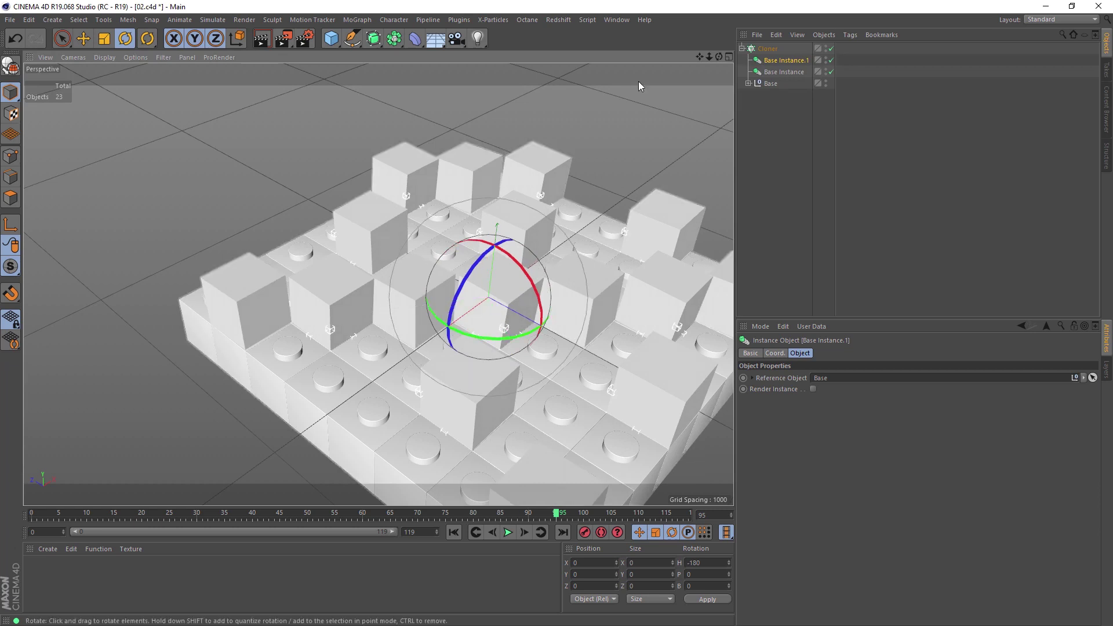
{"action": "left_click", "coordinate": [777, 63]}
{"action": "left_click_drag", "start_coordinate": [776, 62], "coordinate": [777, 56], "text": "ctrl"}
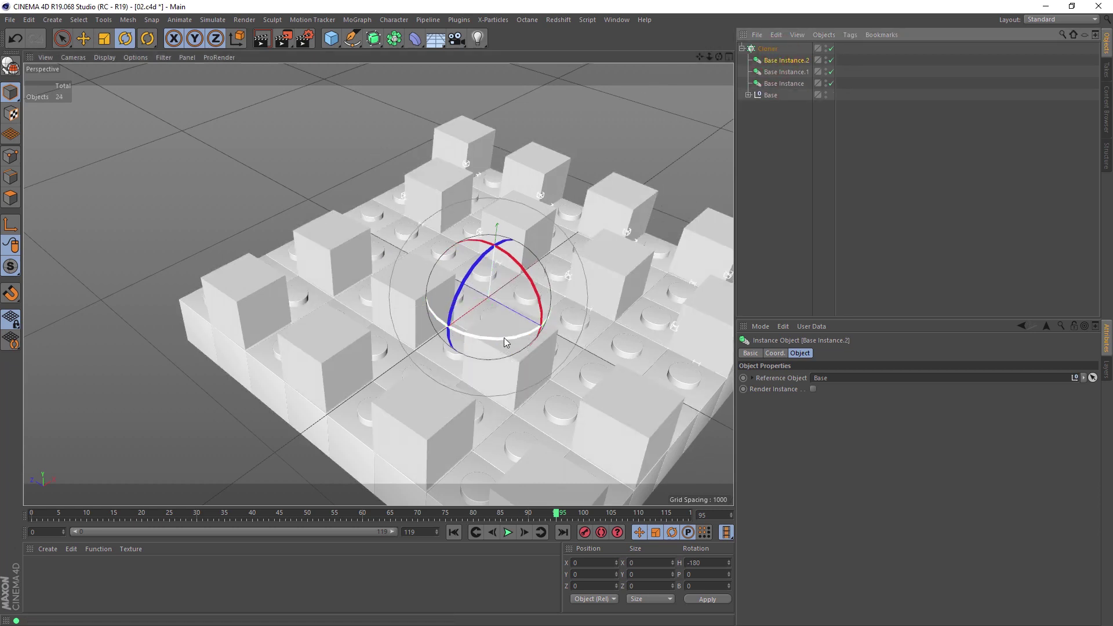
{"action": "left_click_drag", "start_coordinate": [502, 337], "coordinate": [339, 314]}
Change the Cloner's Clones mode from Iterate to Random, previewing playback before and after
{"action": "left_click", "coordinate": [453, 532]}
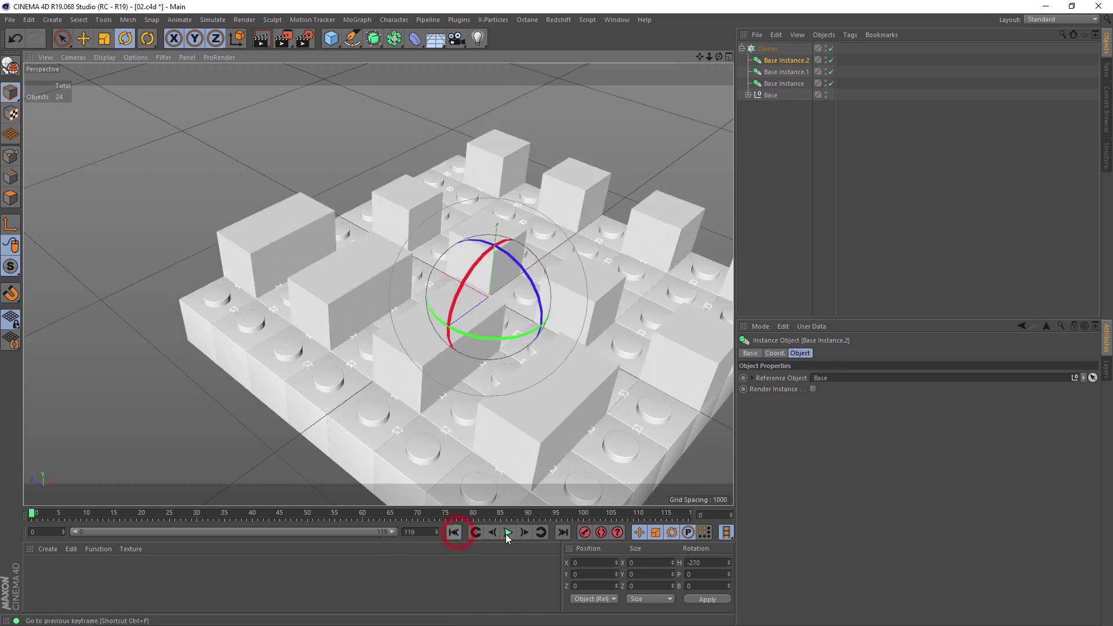
{"action": "left_click", "coordinate": [508, 534]}
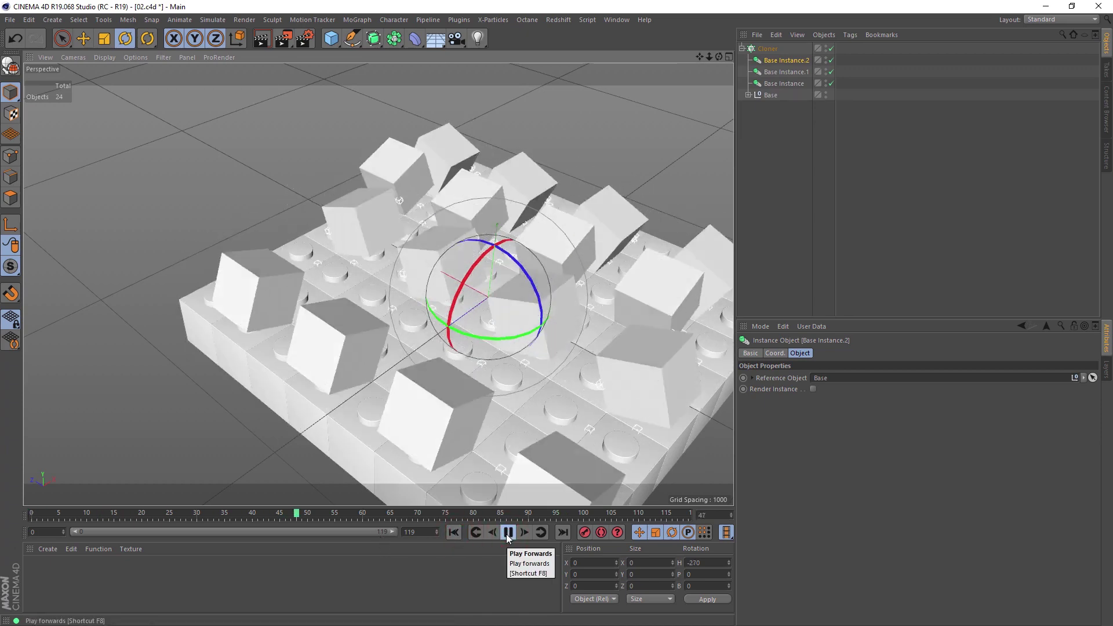
{"action": "left_click", "coordinate": [508, 532]}
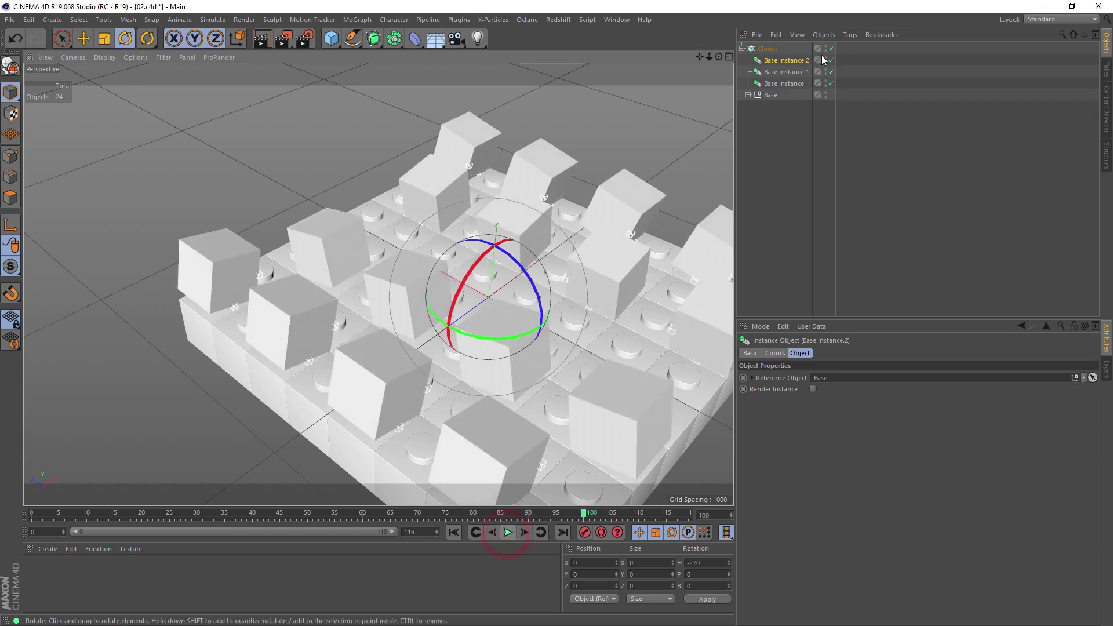
{"action": "left_click", "coordinate": [770, 50]}
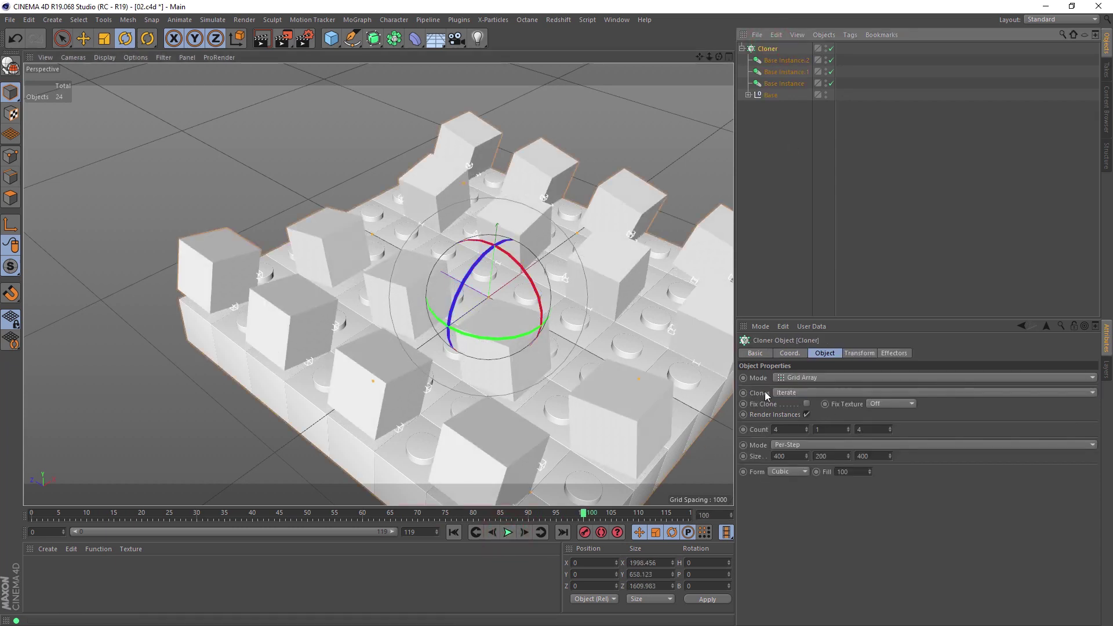
{"action": "left_click", "coordinate": [791, 394]}
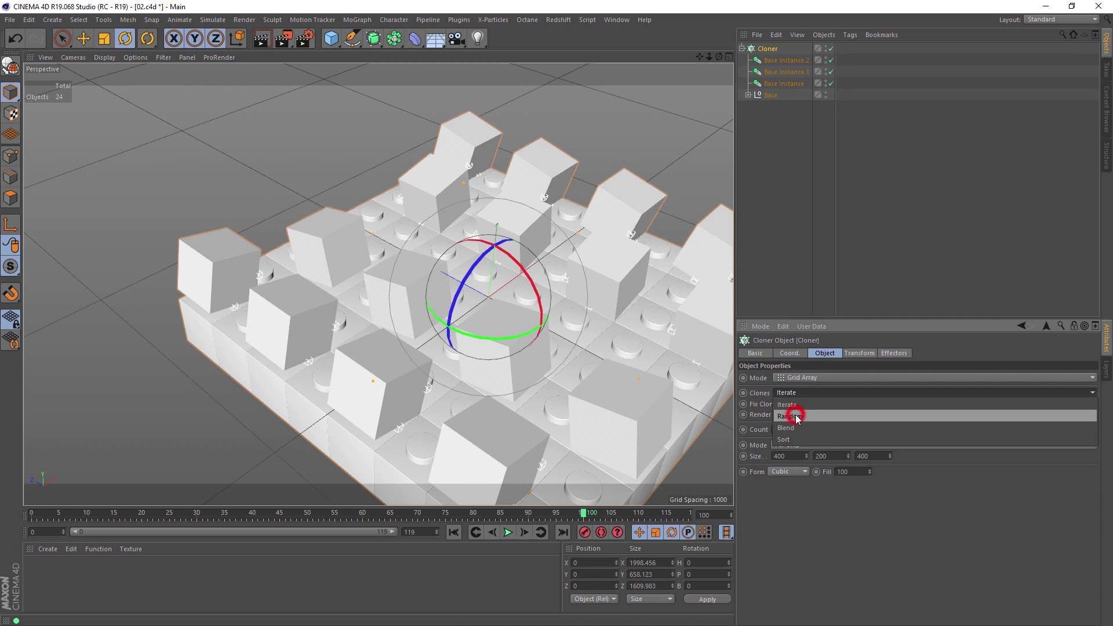
{"action": "left_click", "coordinate": [797, 418]}
{"action": "left_click", "coordinate": [454, 532]}
{"action": "left_click", "coordinate": [507, 534]}
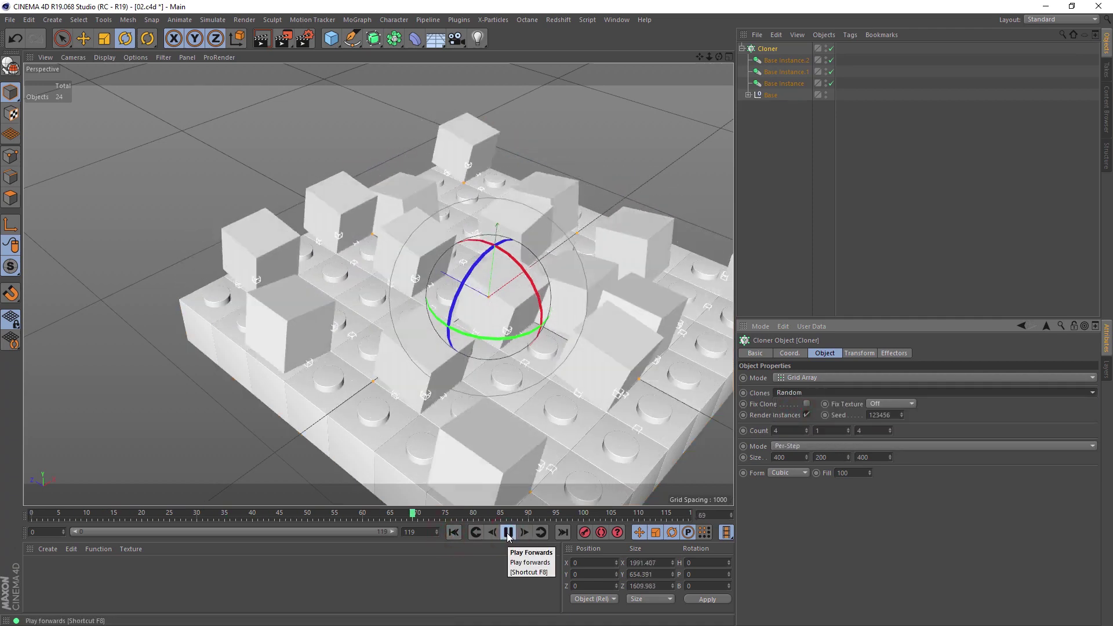
{"action": "left_click", "coordinate": [507, 532]}
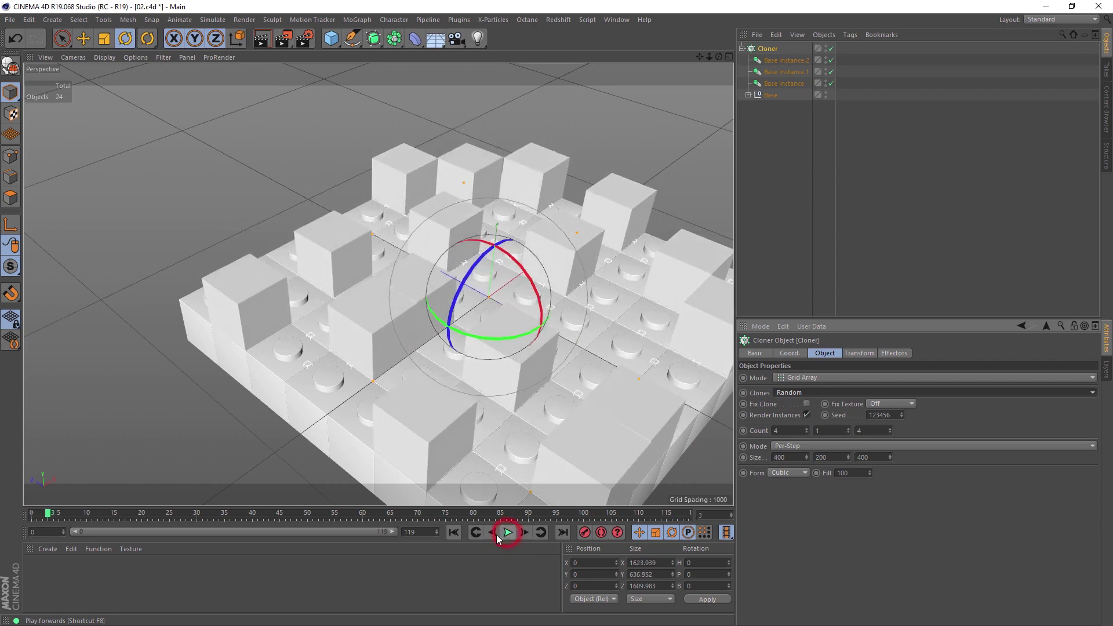
Add a camera with Isometric projection
{"action": "left_click", "coordinate": [454, 40]}
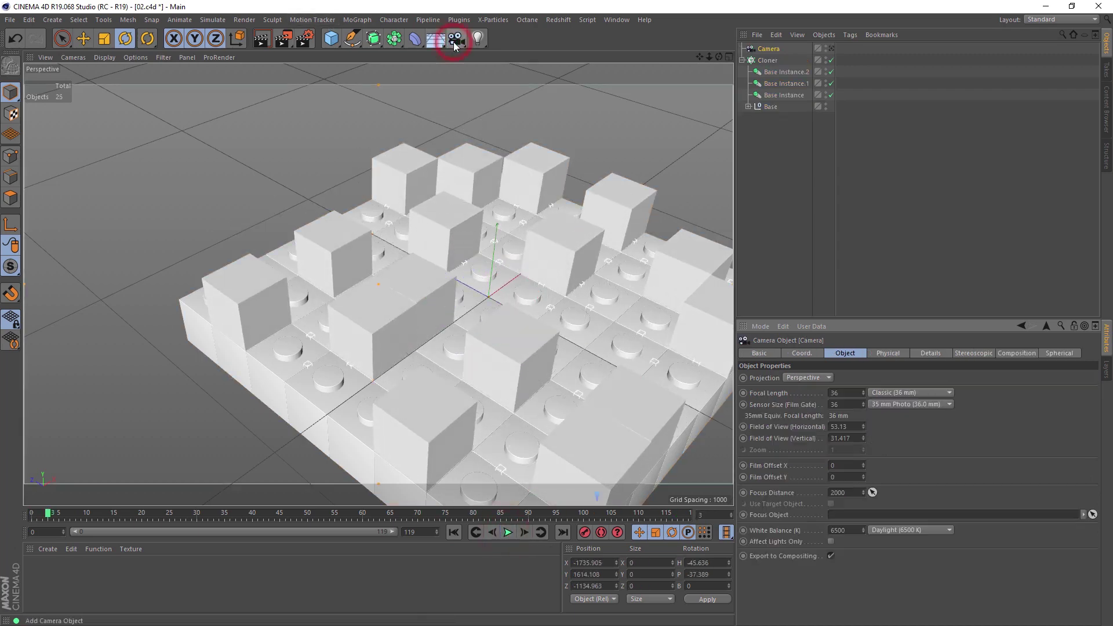
{"action": "left_click", "coordinate": [806, 377]}
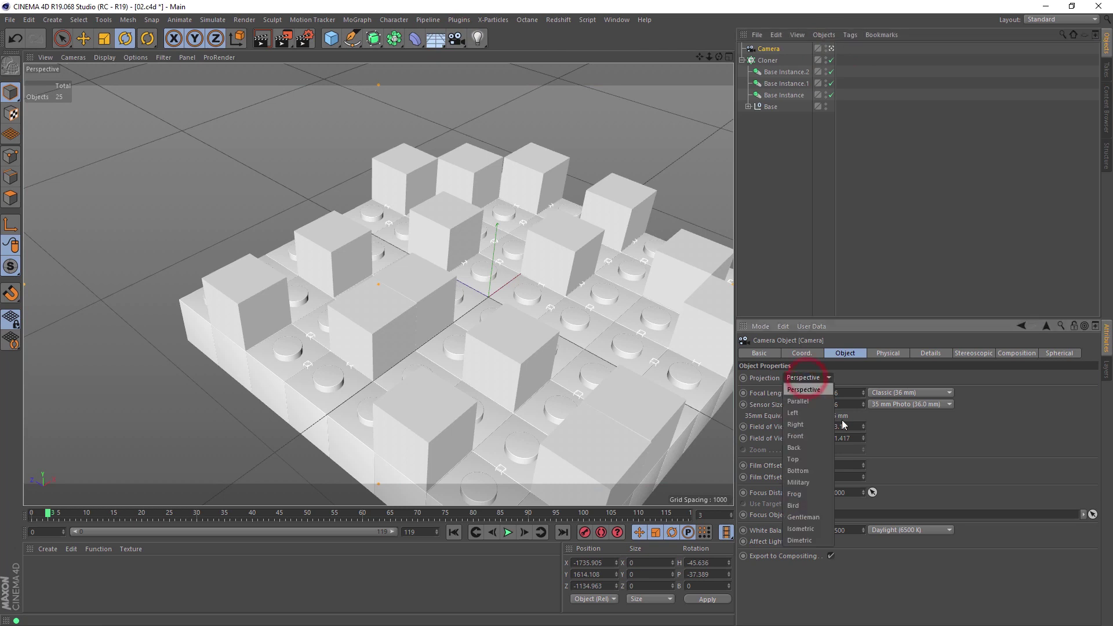
{"action": "left_click", "coordinate": [802, 528]}
In Render Settings, set Redshift's primary GI engine to Brute Force and choose a secondary engine
{"action": "left_click", "coordinate": [304, 39]}
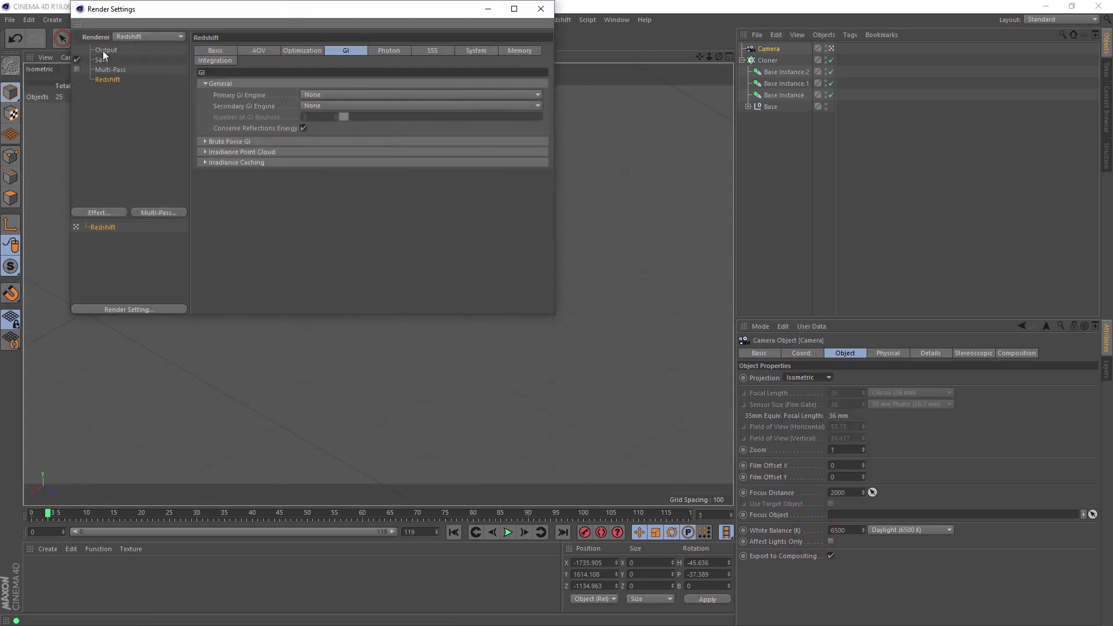
{"action": "left_click", "coordinate": [318, 94]}
{"action": "left_click", "coordinate": [326, 140]}
{"action": "left_click", "coordinate": [303, 105]}
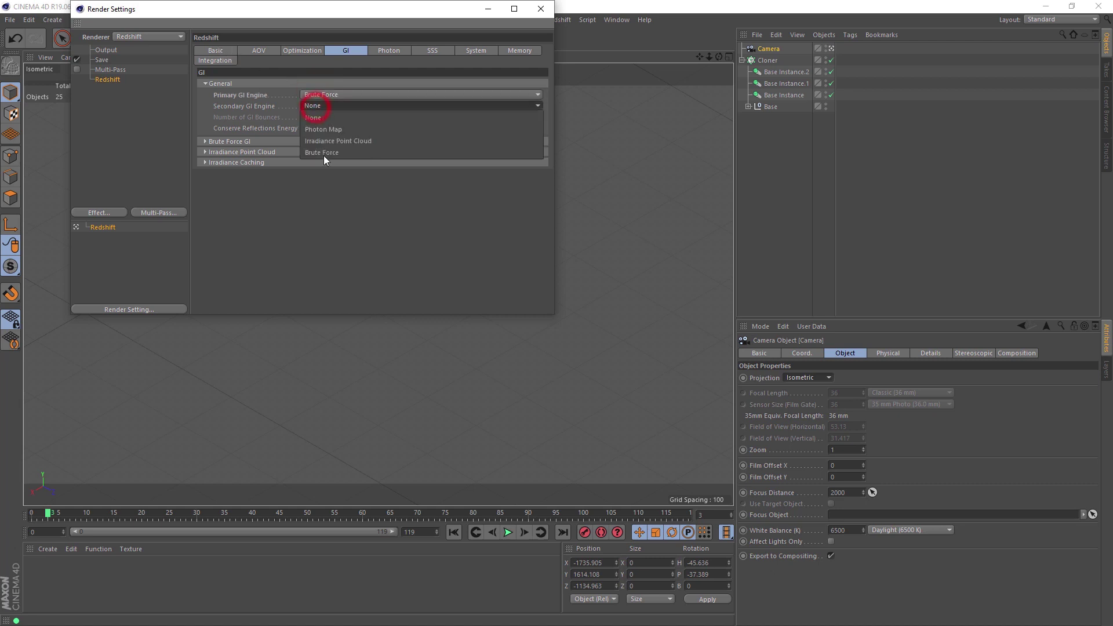
{"action": "left_click", "coordinate": [322, 156]}
Set the output width to 720 and close Render Settings
{"action": "left_click", "coordinate": [106, 50]}
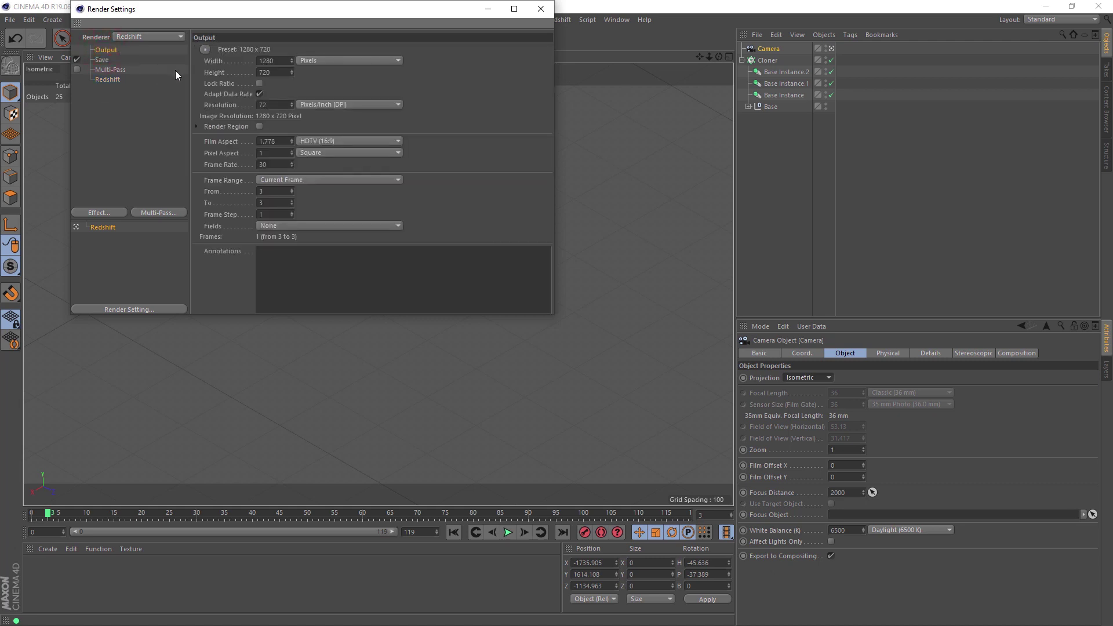
{"action": "type", "text": "720"}
{"action": "key", "text": "Return"}
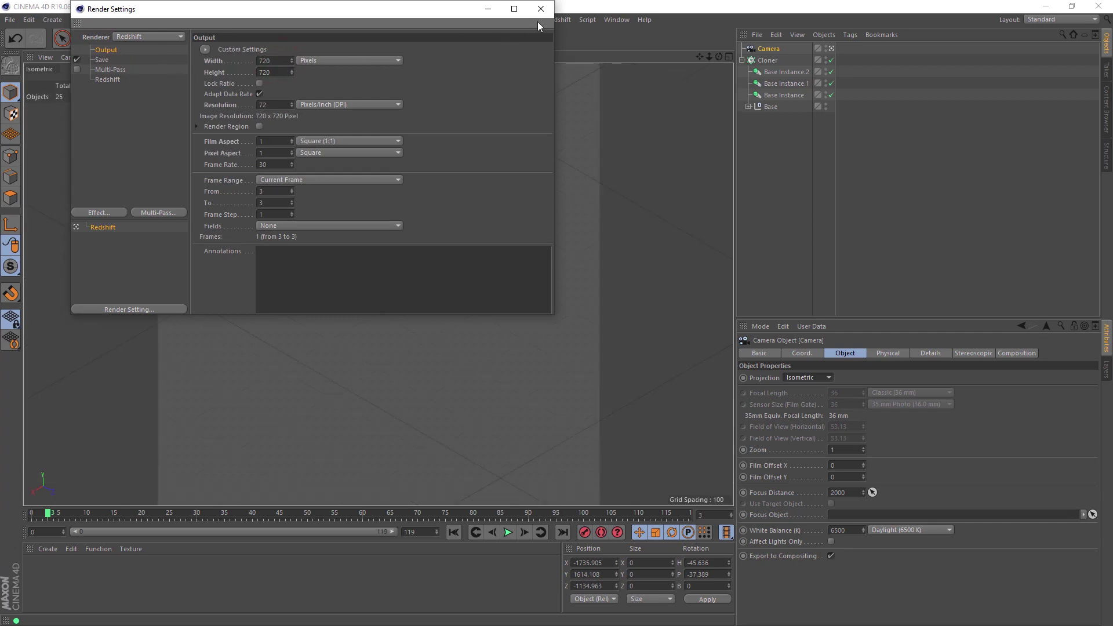
{"action": "left_click", "coordinate": [539, 10]}
{"action": "left_click", "coordinate": [423, 278]}
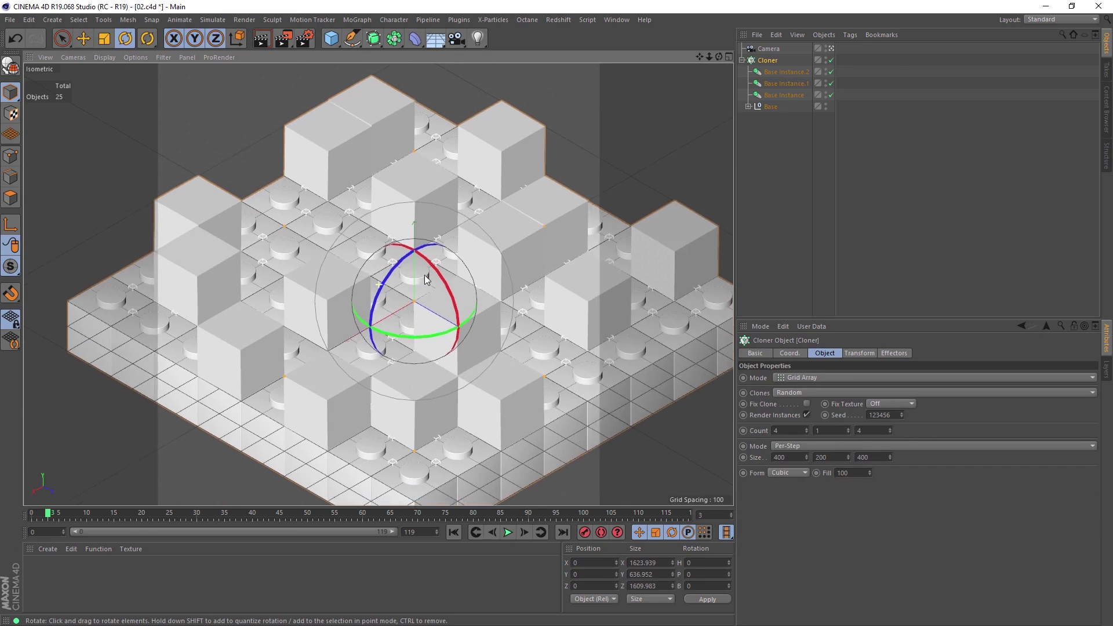
Raise the Cloner's Count X to 8 and Count Z to 7, then play to preview
{"action": "left_click", "coordinate": [808, 430]}
{"action": "left_click", "coordinate": [808, 429]}
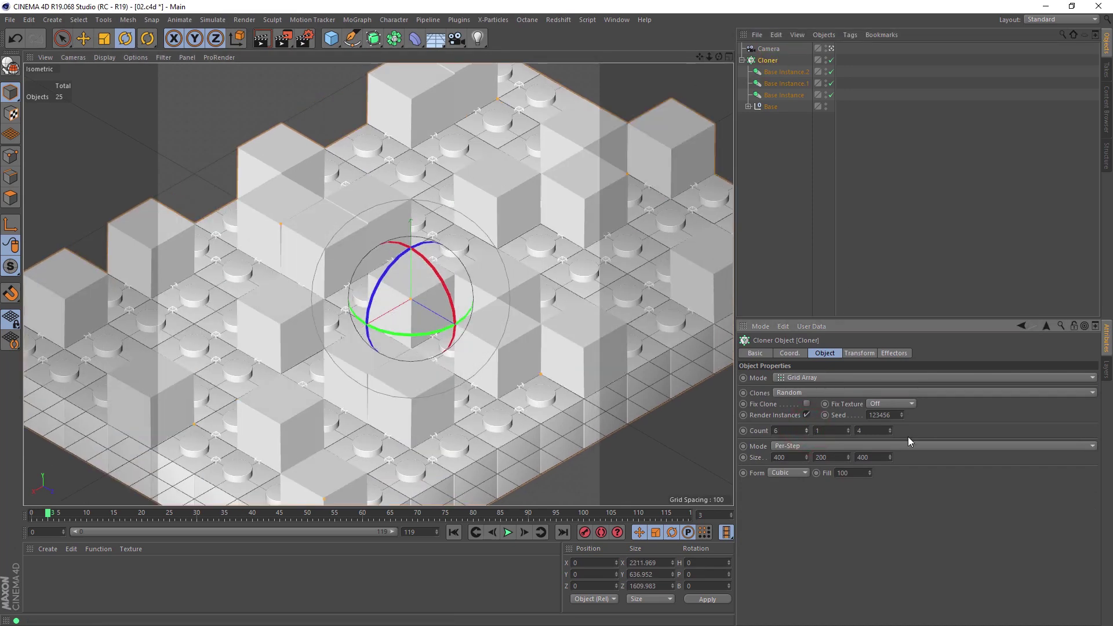
{"action": "left_click", "coordinate": [890, 429]}
{"action": "left_click", "coordinate": [890, 429]}
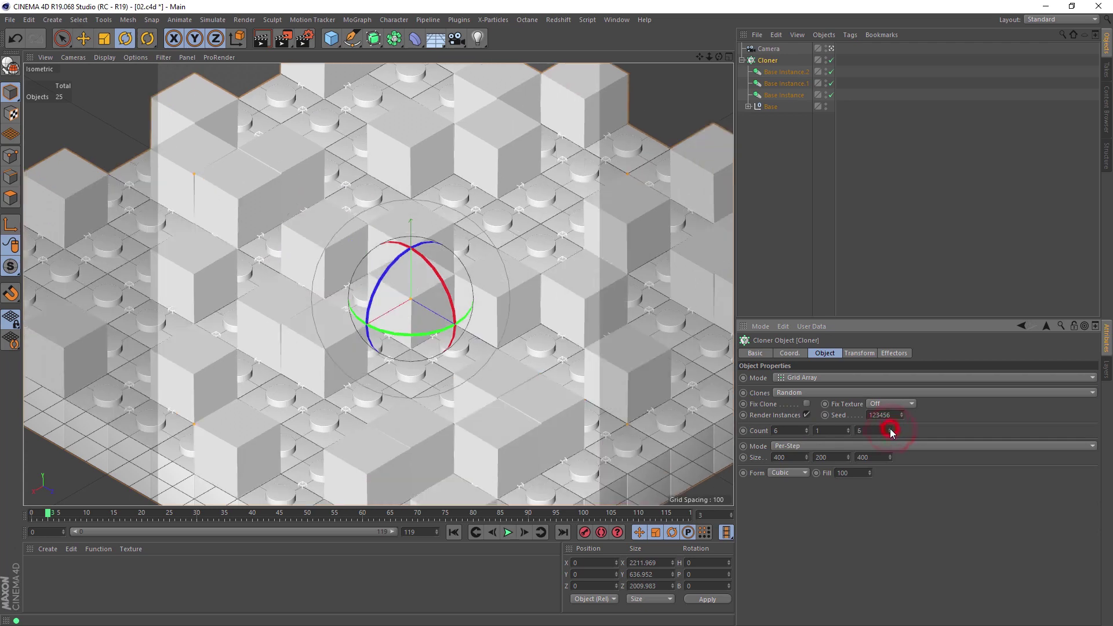
{"action": "left_click", "coordinate": [806, 429]}
{"action": "left_click", "coordinate": [807, 430]}
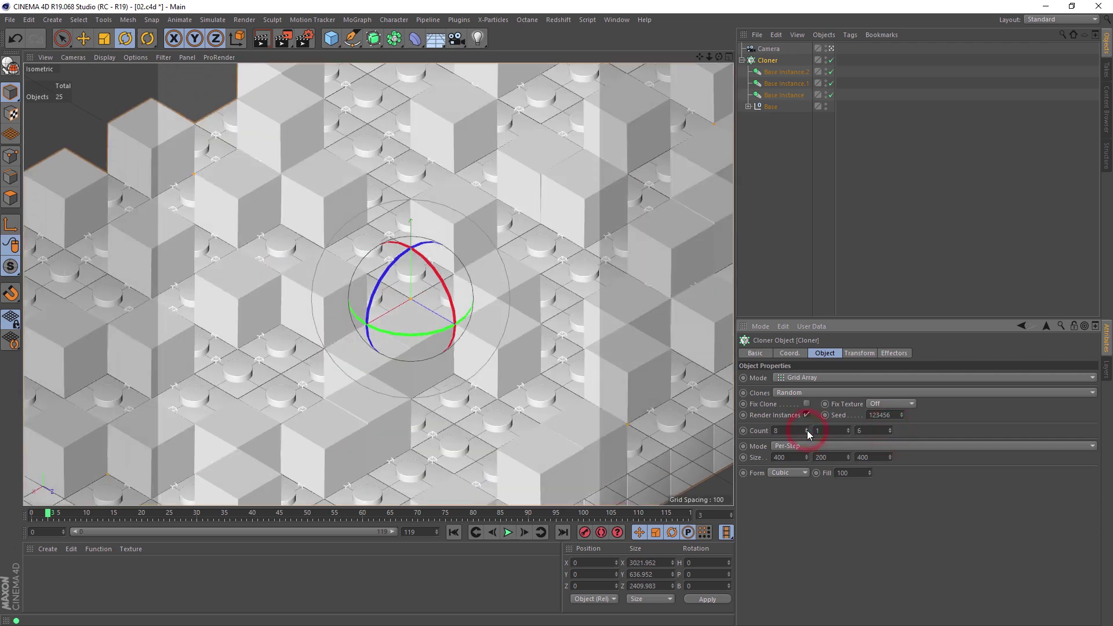
{"action": "left_click", "coordinate": [890, 428]}
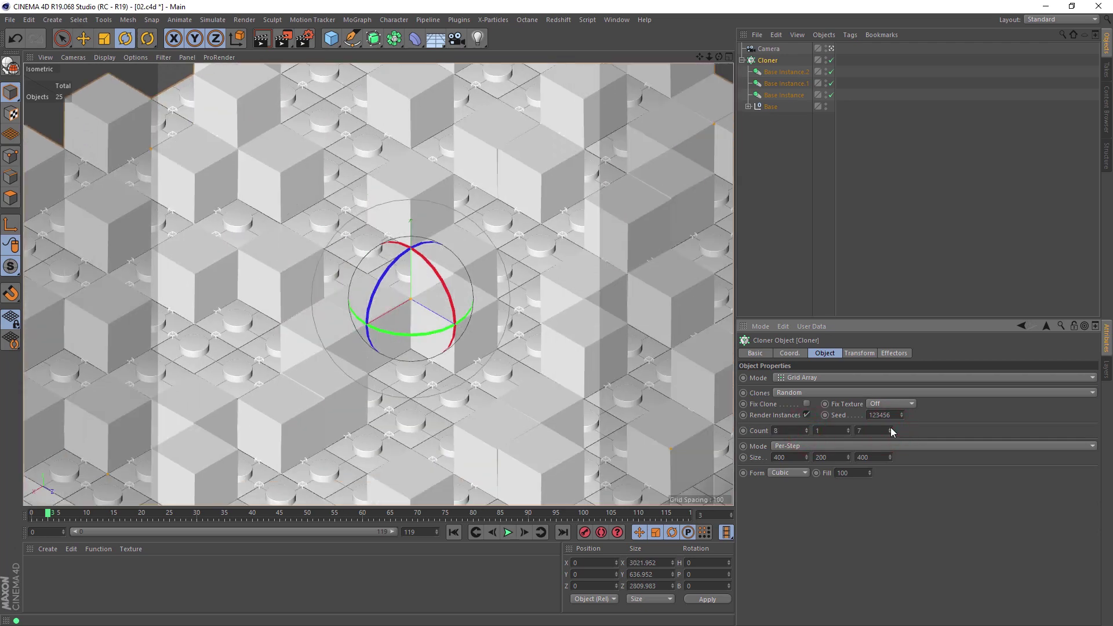
{"action": "left_click", "coordinate": [509, 532]}
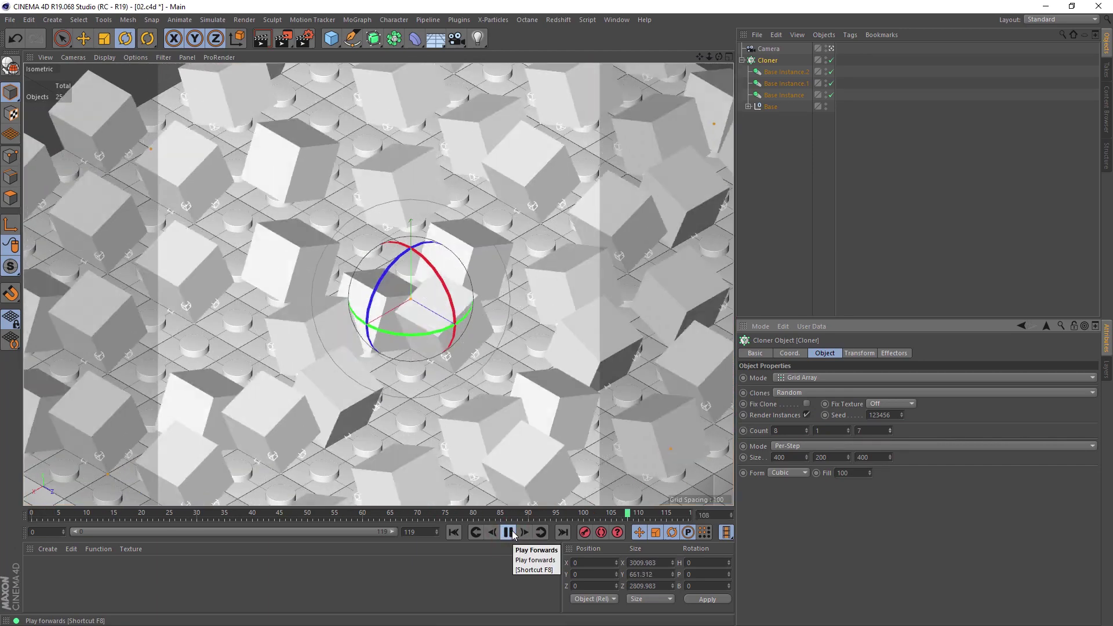
Stop playback and re-enable the Bevel, Boole cuts, cylinders and cube inside Base
{"action": "left_click", "coordinate": [510, 533]}
{"action": "left_click", "coordinate": [748, 106]}
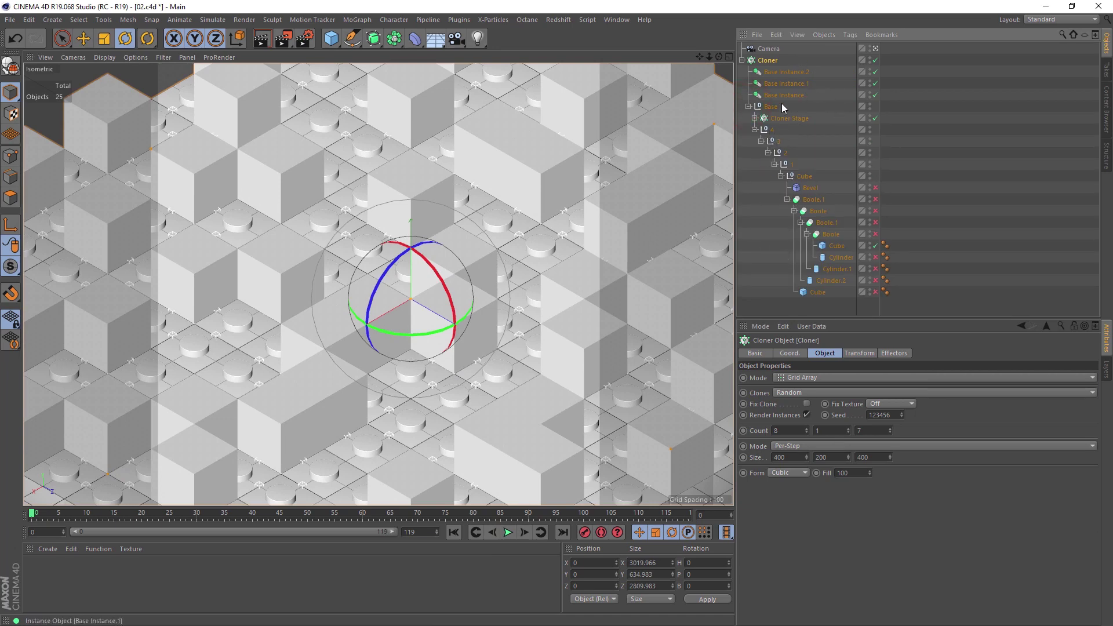
{"action": "left_click", "coordinate": [875, 188]}
{"action": "left_click_drag", "start_coordinate": [880, 202], "coordinate": [876, 292]}
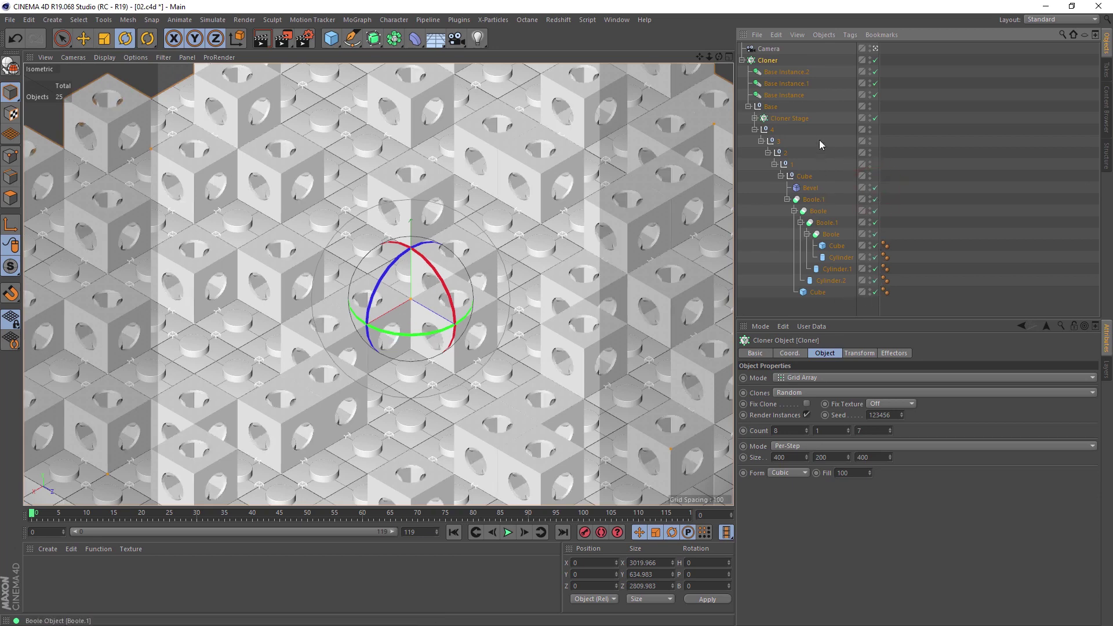
{"action": "left_click", "coordinate": [782, 94]}
{"action": "left_click", "coordinate": [792, 85]}
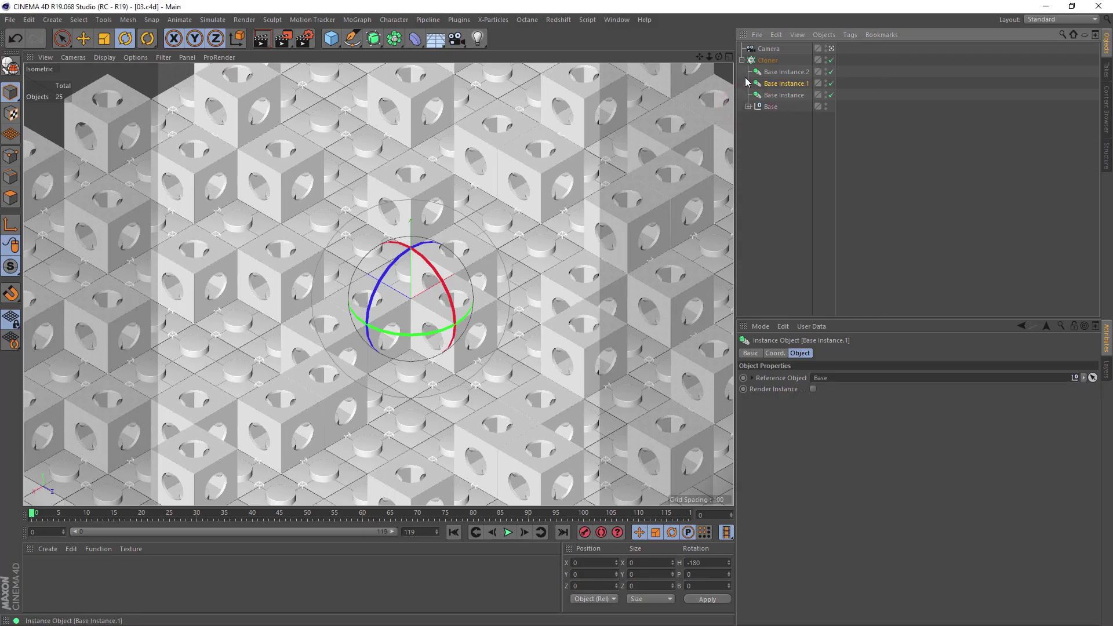
Open the Redshift RenderView and dock it beside the viewport
{"action": "left_click", "coordinate": [558, 20]}
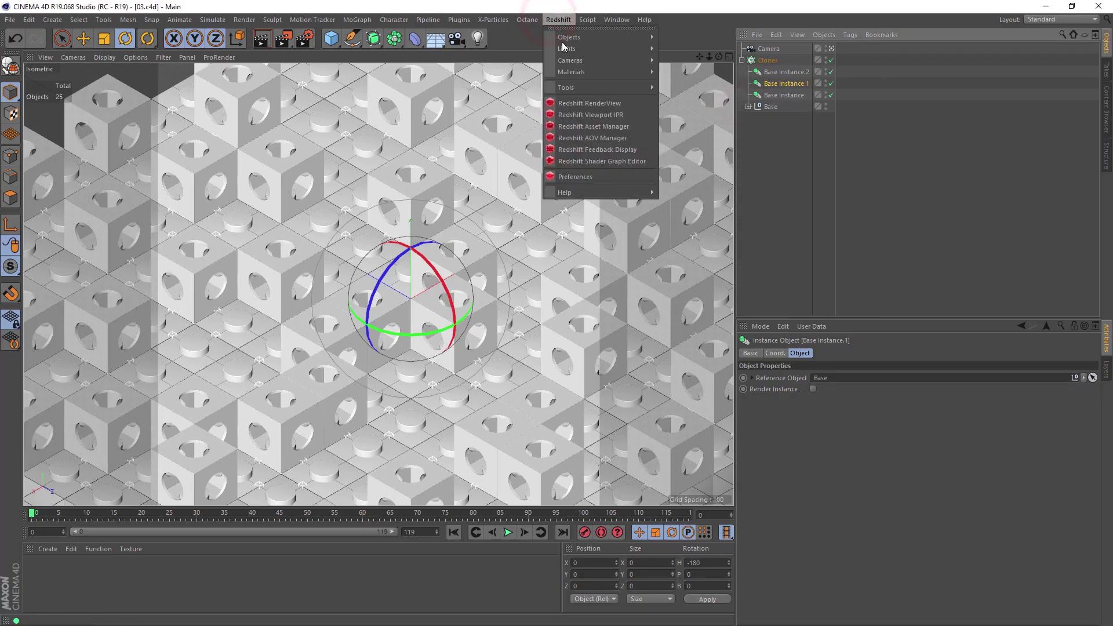
{"action": "left_click", "coordinate": [610, 105]}
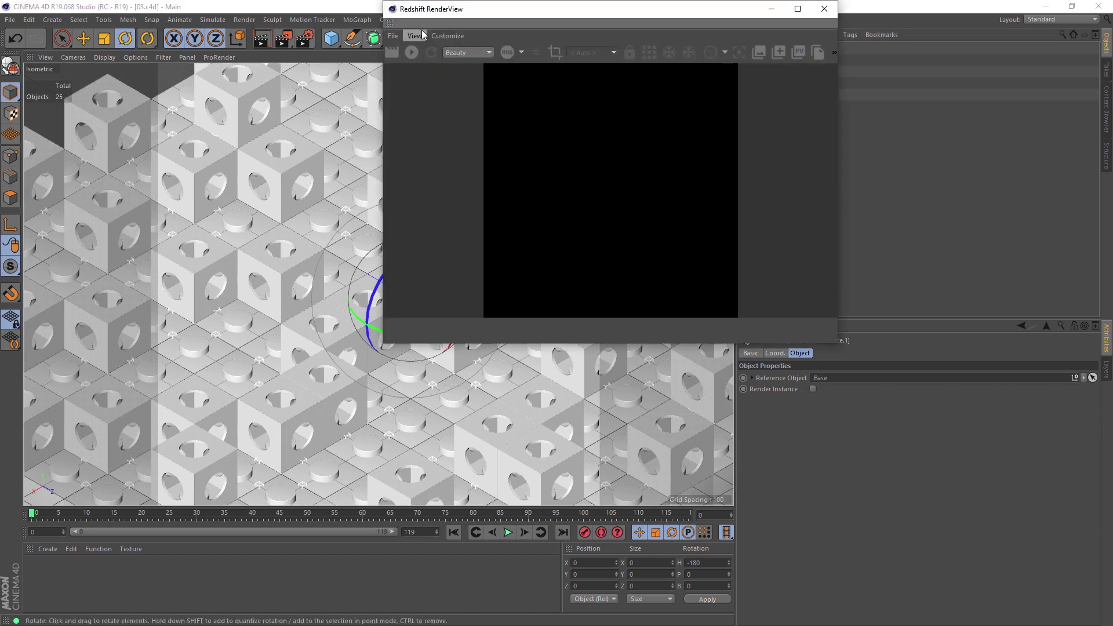
{"action": "left_click_drag", "start_coordinate": [389, 23], "coordinate": [64, 202]}
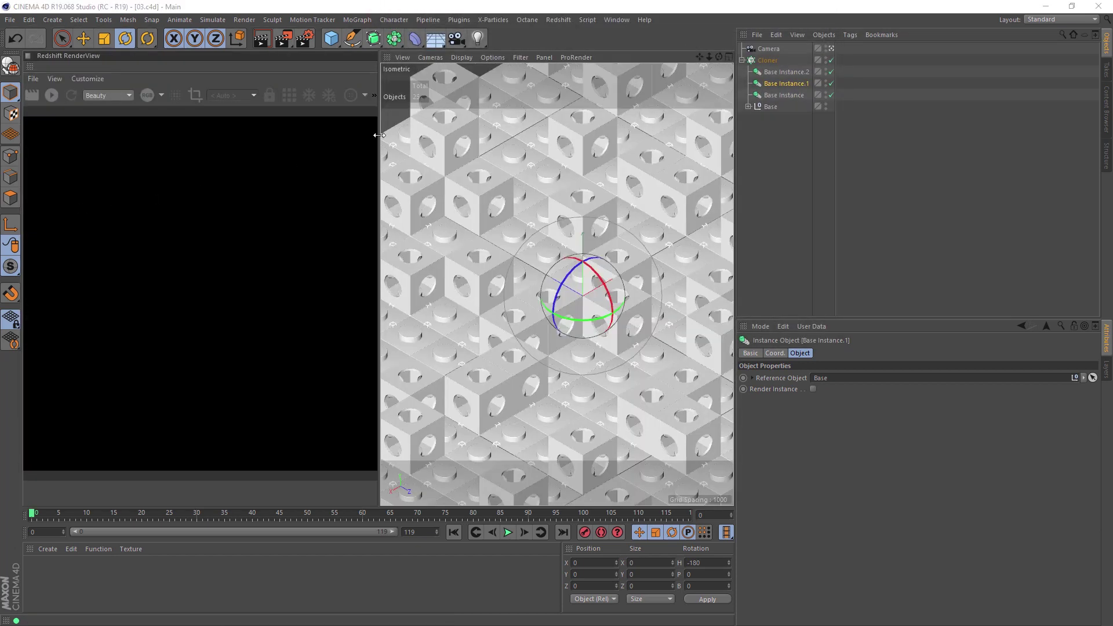
Start a progressive Redshift render through the scene Camera
{"action": "left_click", "coordinate": [51, 96]}
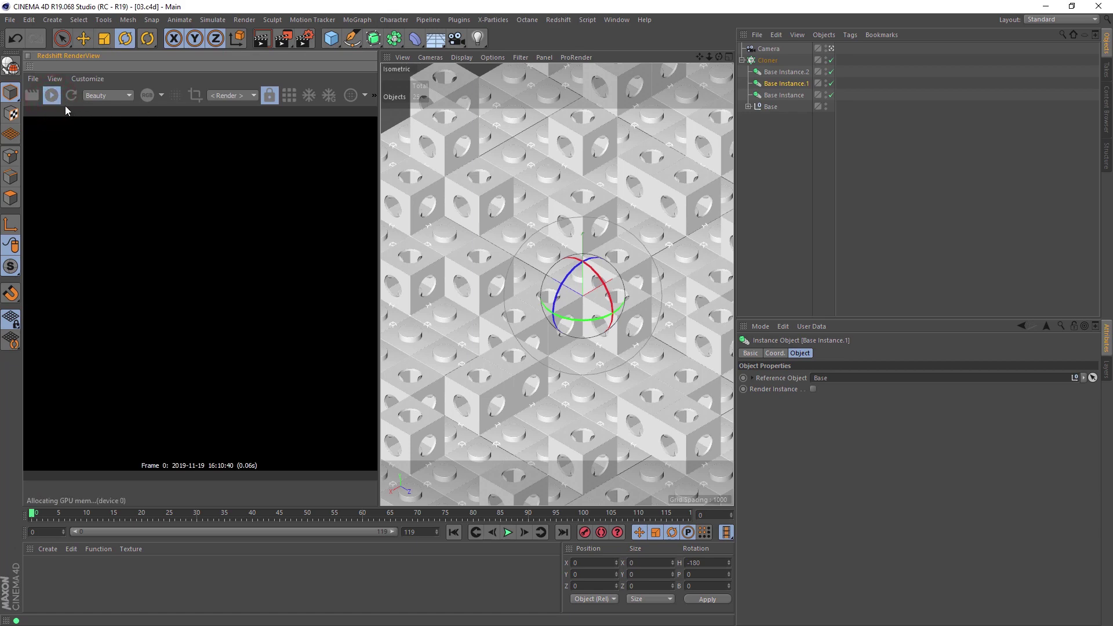
{"action": "left_click", "coordinate": [242, 96]}
{"action": "left_click", "coordinate": [232, 120]}
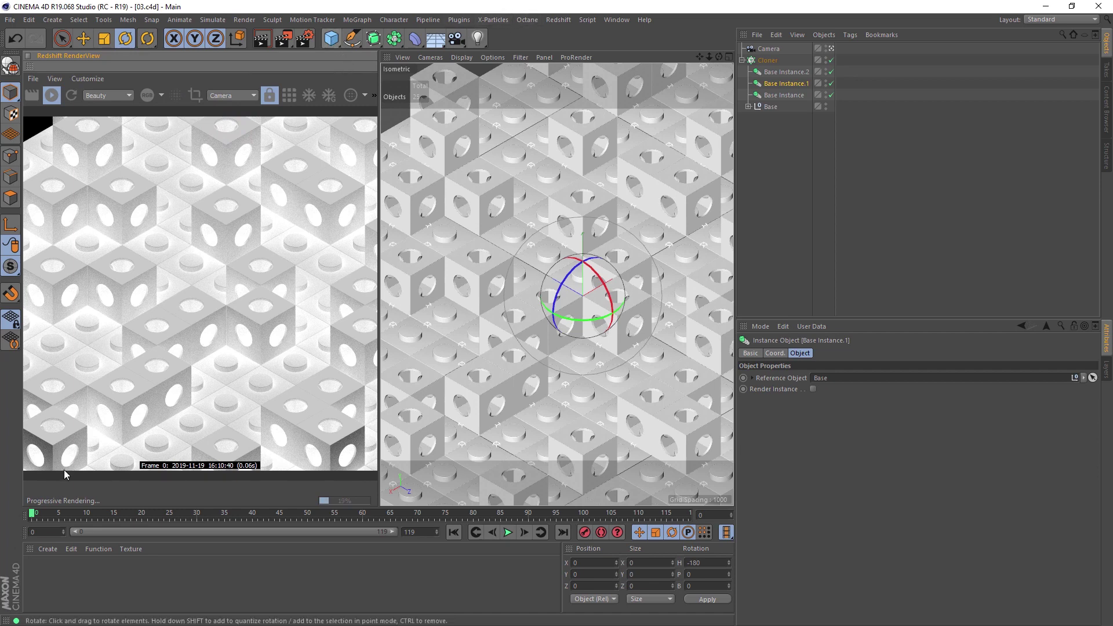
{"action": "left_click", "coordinate": [50, 549]}
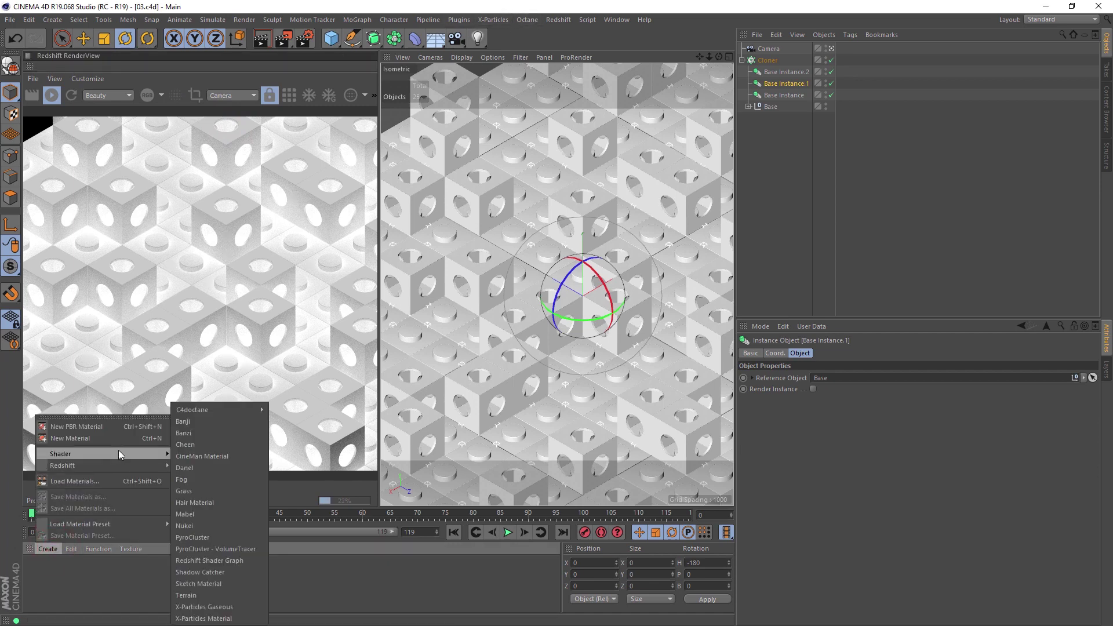
Create a Redshift material with a bright orange diffuse colour and apply it to Base
{"action": "mouse_move", "coordinate": [167, 464]}
{"action": "left_click", "coordinate": [235, 464]}
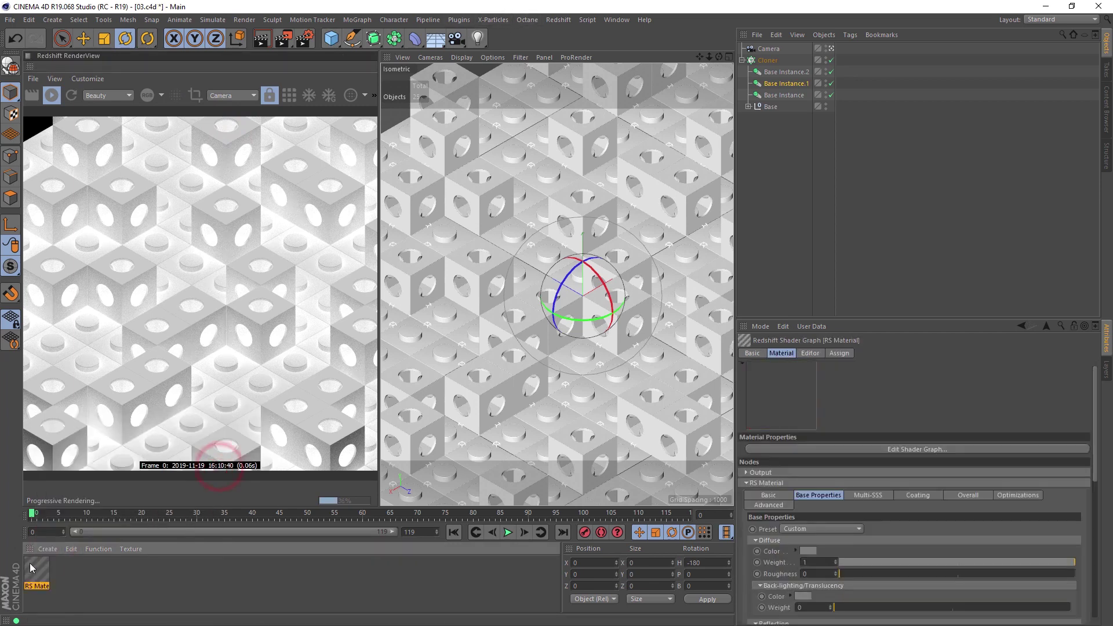
{"action": "double_click", "coordinate": [34, 570]}
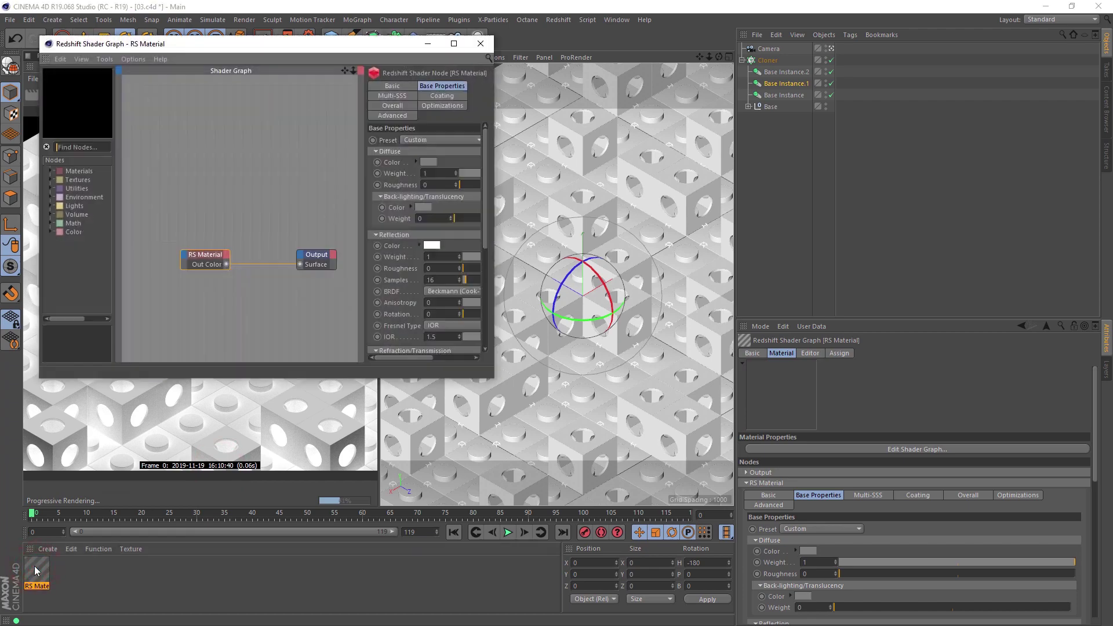
{"action": "left_click", "coordinate": [429, 161]}
{"action": "left_click", "coordinate": [397, 158]}
{"action": "left_click", "coordinate": [499, 170]}
{"action": "left_click_drag", "start_coordinate": [479, 182], "coordinate": [507, 181]}
{"action": "left_click", "coordinate": [408, 201]}
{"action": "left_click_drag", "start_coordinate": [493, 260], "coordinate": [551, 258]}
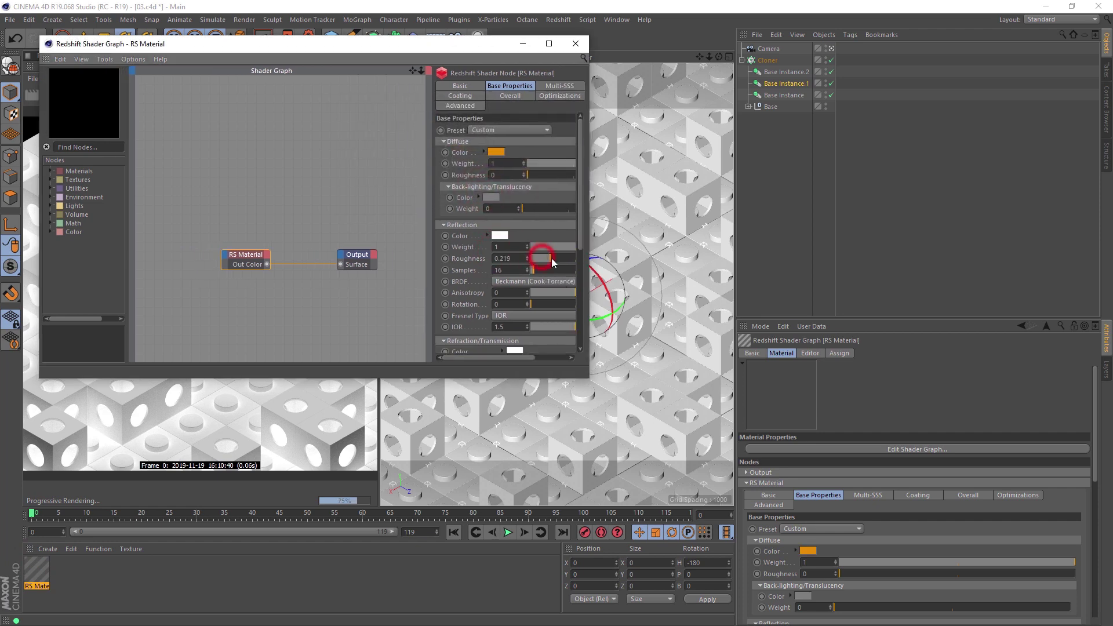
{"action": "left_click", "coordinate": [575, 44]}
{"action": "left_click_drag", "start_coordinate": [42, 571], "coordinate": [772, 109]}
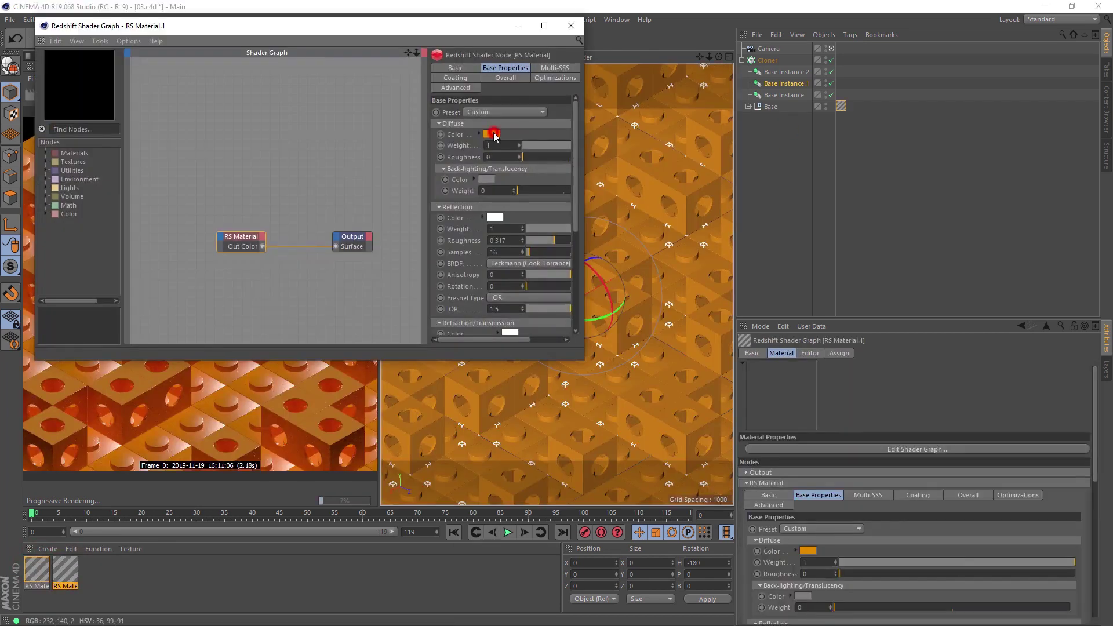
Give RS Material.1 a slightly toned-down orange and apply it to Base Instance
{"action": "left_click", "coordinate": [490, 135]}
{"action": "left_click_drag", "start_coordinate": [566, 144], "coordinate": [557, 143]}
{"action": "left_click", "coordinate": [571, 155]}
{"action": "left_click", "coordinate": [473, 174]}
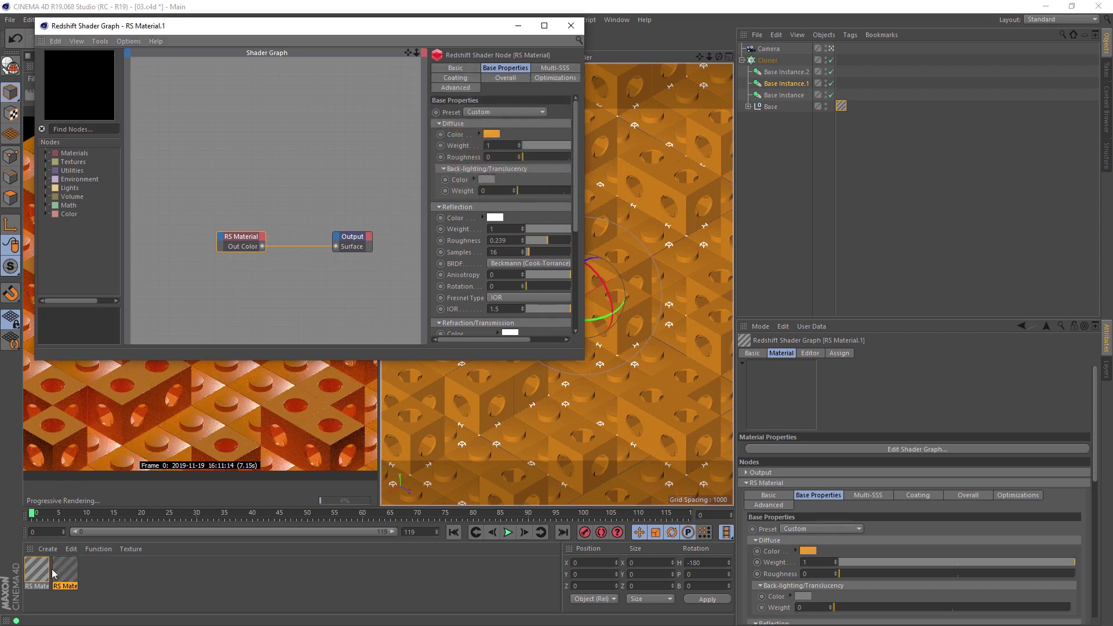
{"action": "left_click_drag", "start_coordinate": [65, 571], "coordinate": [782, 95]}
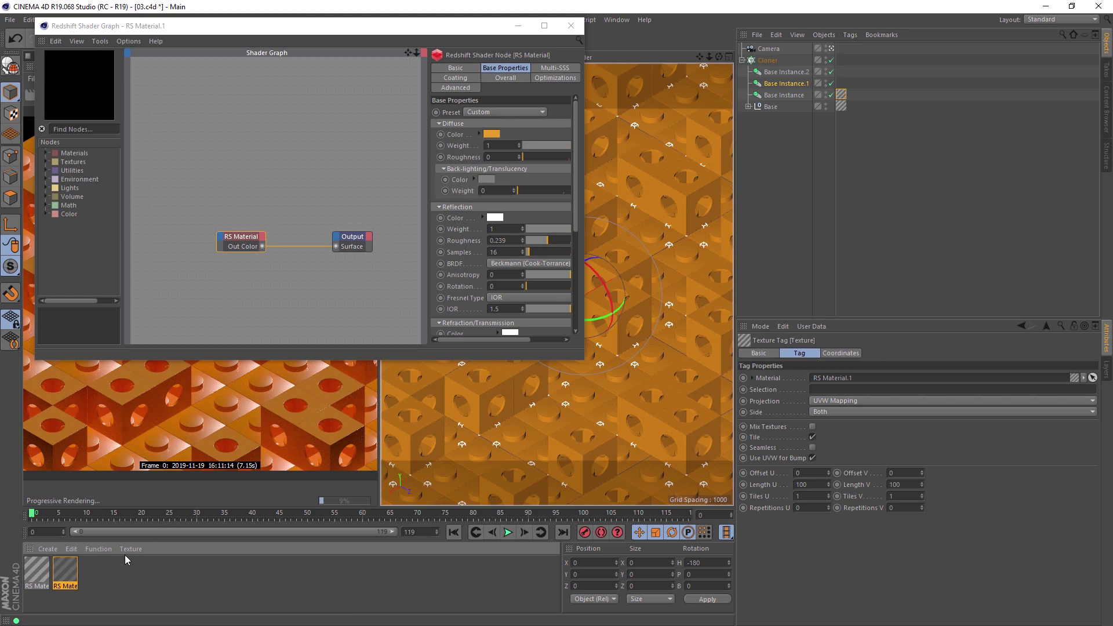
Duplicate the material as RS Material.2 with saturation 71, value 95, roughness 0.173, and apply it to Base Instance.1
{"action": "left_click_drag", "start_coordinate": [65, 571], "coordinate": [93, 571], "text": "ctrl"}
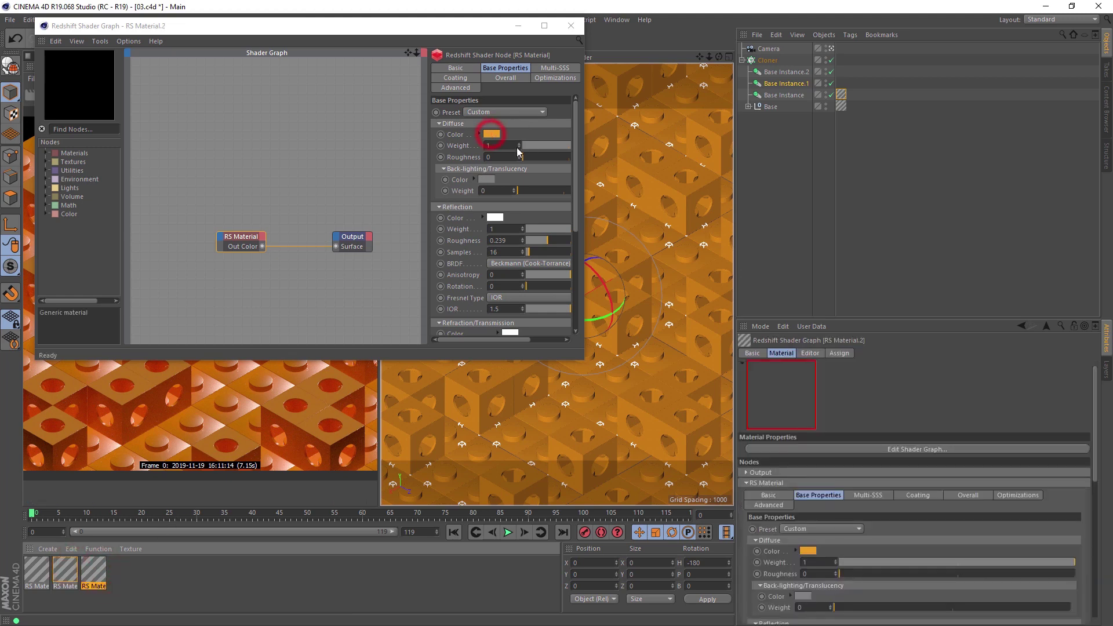
{"action": "left_click", "coordinate": [493, 134]}
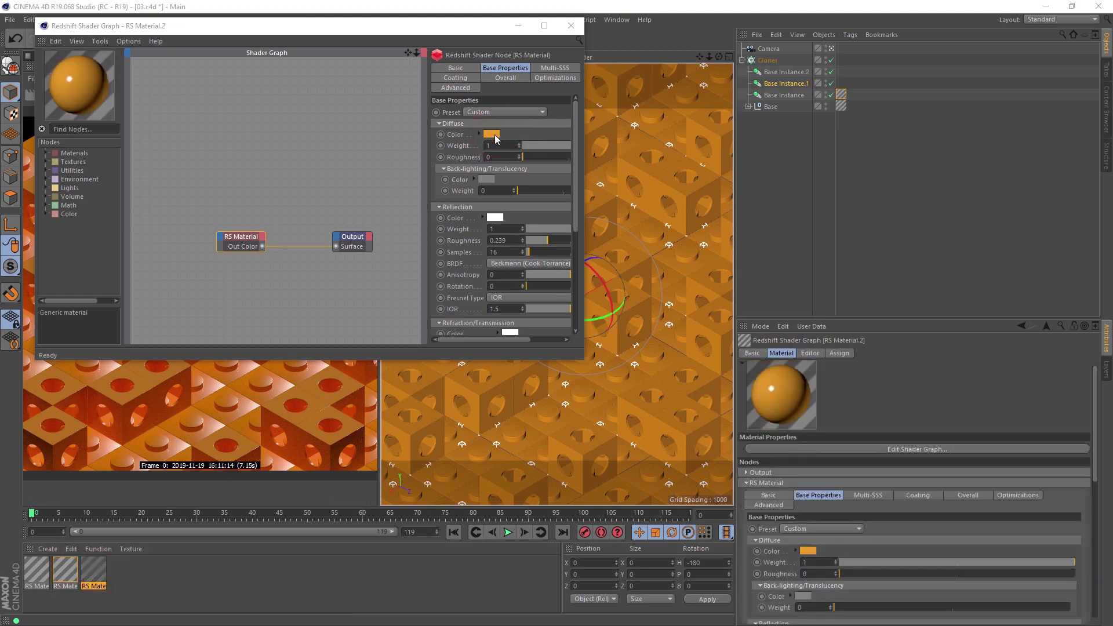
{"action": "left_click", "coordinate": [510, 177]}
{"action": "left_click", "coordinate": [492, 134]}
{"action": "left_click", "coordinate": [543, 144]}
{"action": "left_click", "coordinate": [579, 157]}
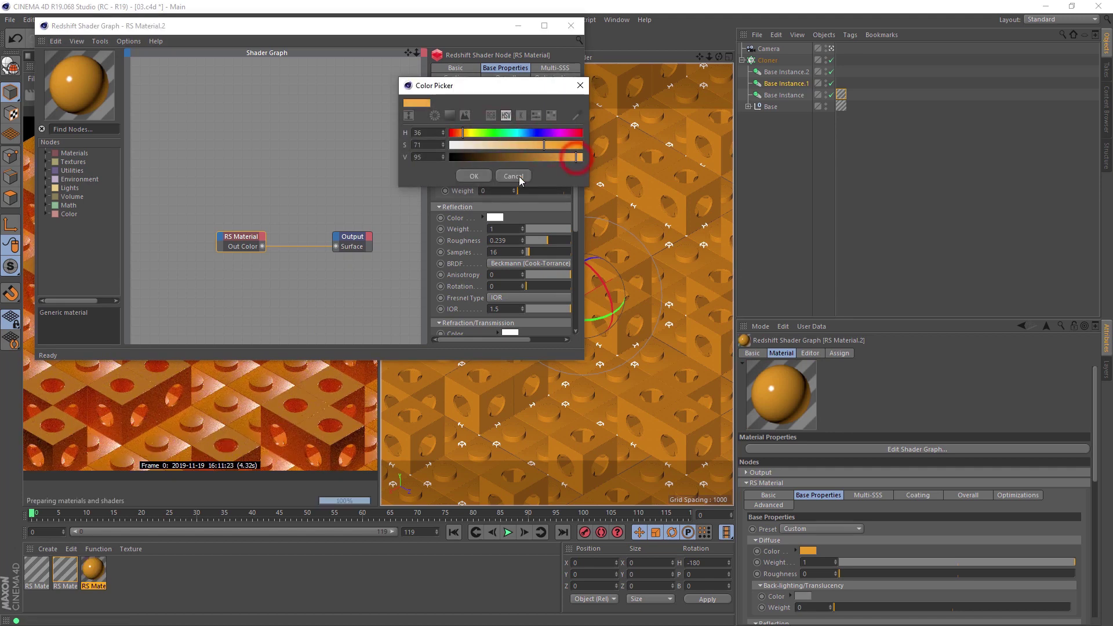
{"action": "left_click", "coordinate": [473, 176]}
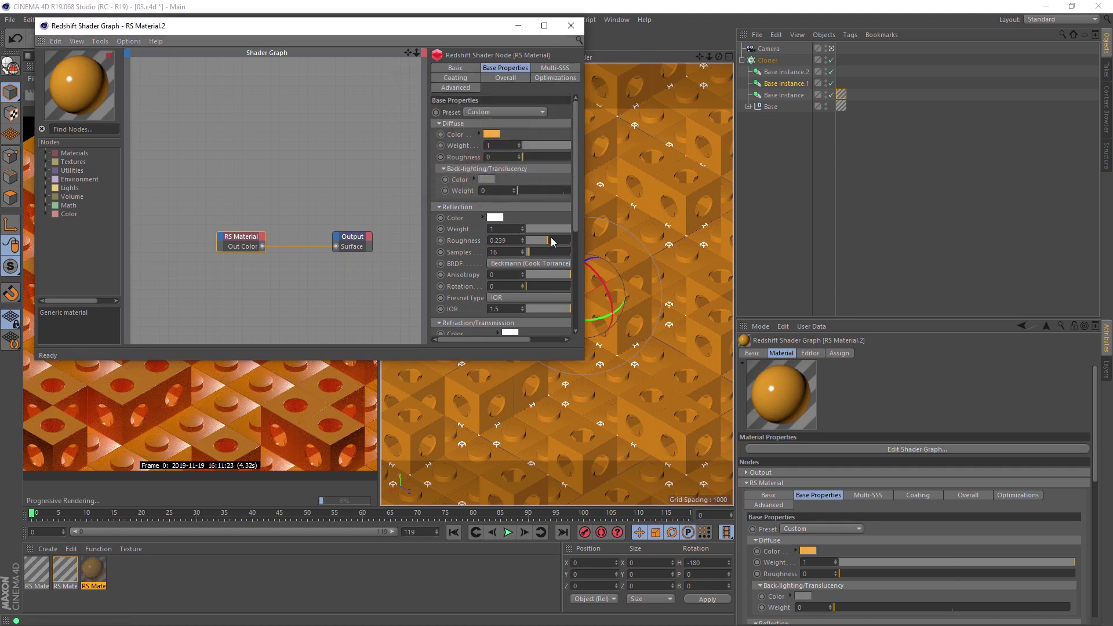
{"action": "left_click_drag", "start_coordinate": [552, 242], "coordinate": [543, 241]}
{"action": "left_click_drag", "start_coordinate": [94, 567], "coordinate": [798, 84]}
Duplicate as RS Material.3 with roughness 0.408 and slightly less saturation, applying it to Base Instance.2
{"action": "left_click_drag", "start_coordinate": [95, 580], "coordinate": [123, 574], "text": "ctrl"}
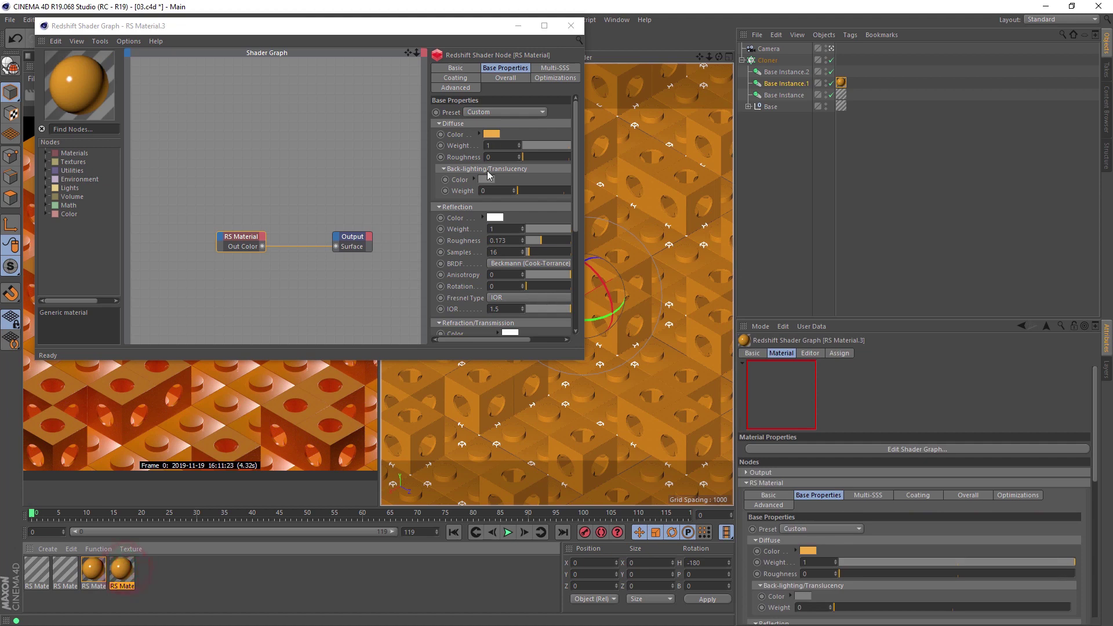
{"action": "left_click", "coordinate": [565, 239]}
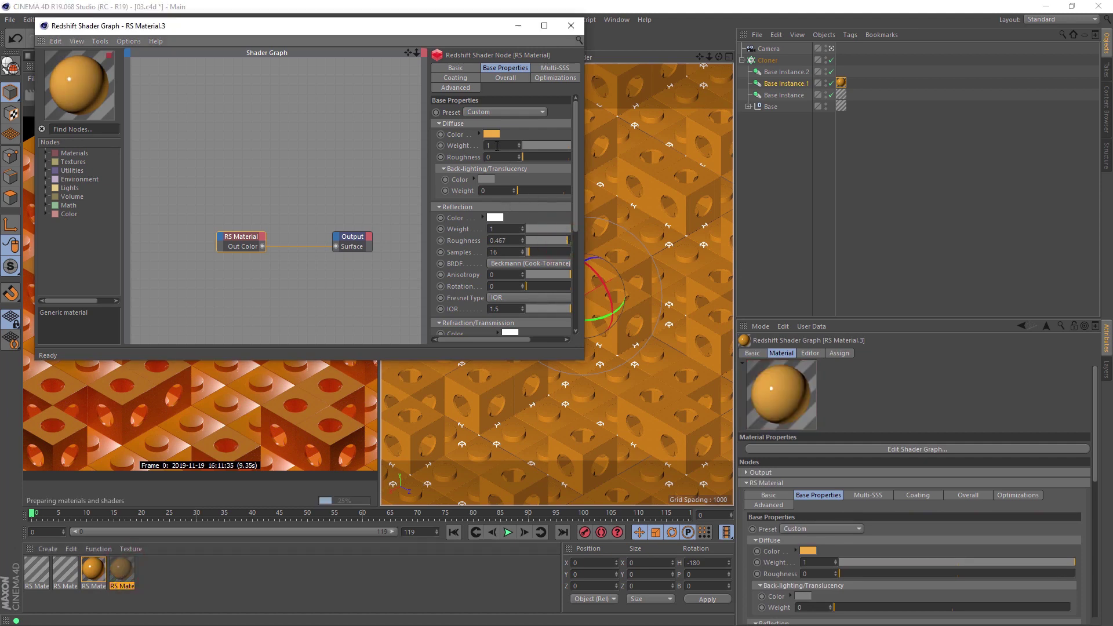
{"action": "left_click_drag", "start_coordinate": [562, 242], "coordinate": [548, 229]}
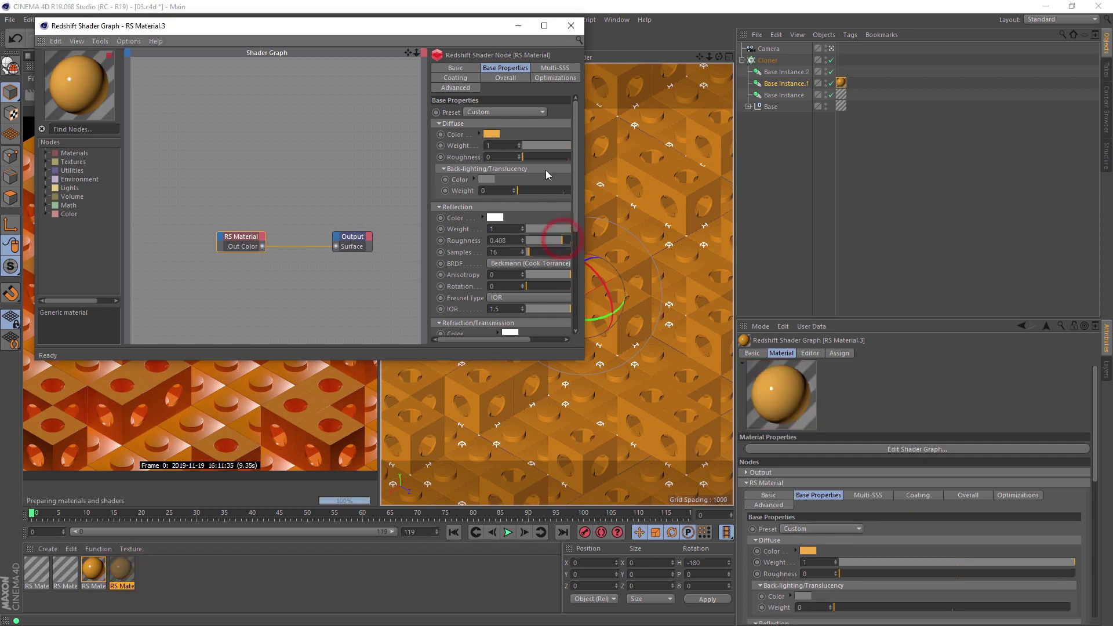
{"action": "left_click", "coordinate": [491, 134]}
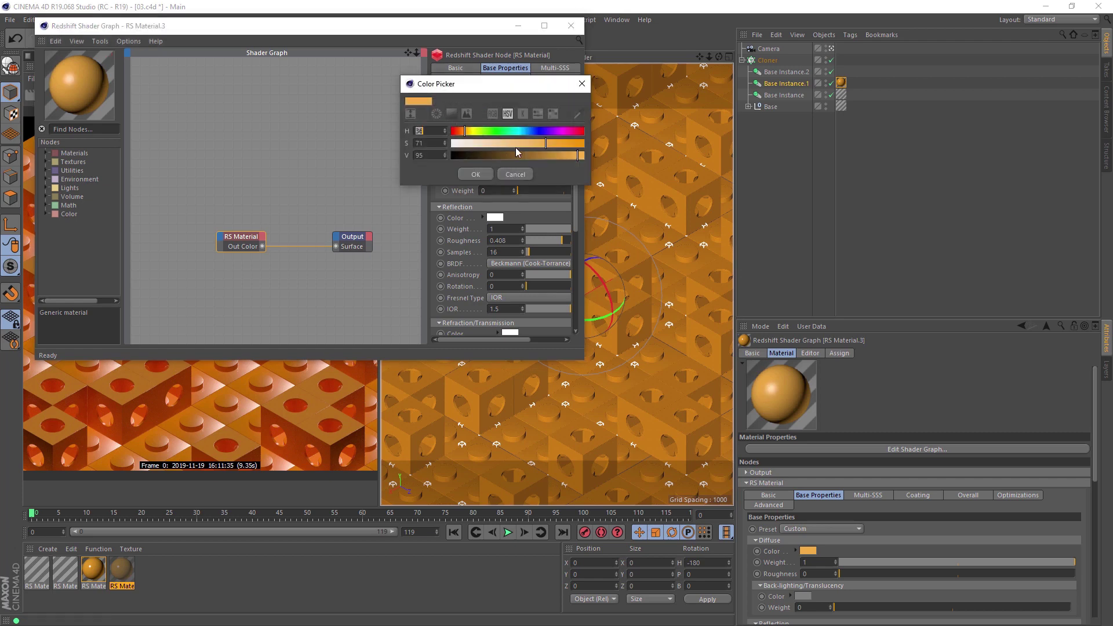
{"action": "left_click_drag", "start_coordinate": [544, 148], "coordinate": [542, 145]}
{"action": "left_click", "coordinate": [475, 174]}
{"action": "left_click", "coordinate": [570, 26]}
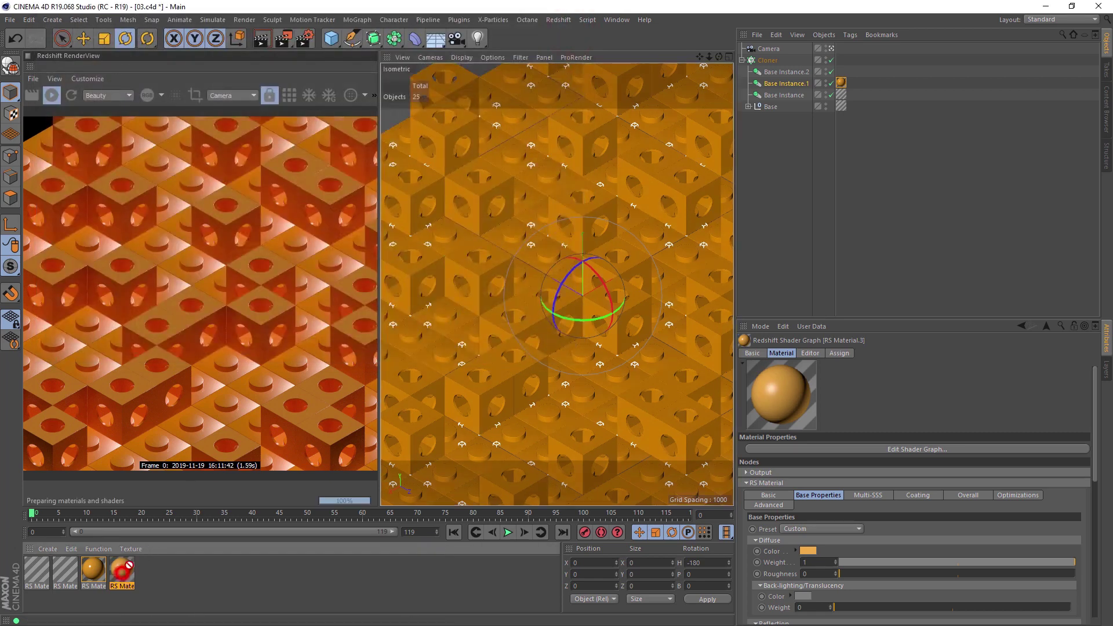
{"action": "left_click_drag", "start_coordinate": [121, 571], "coordinate": [789, 72]}
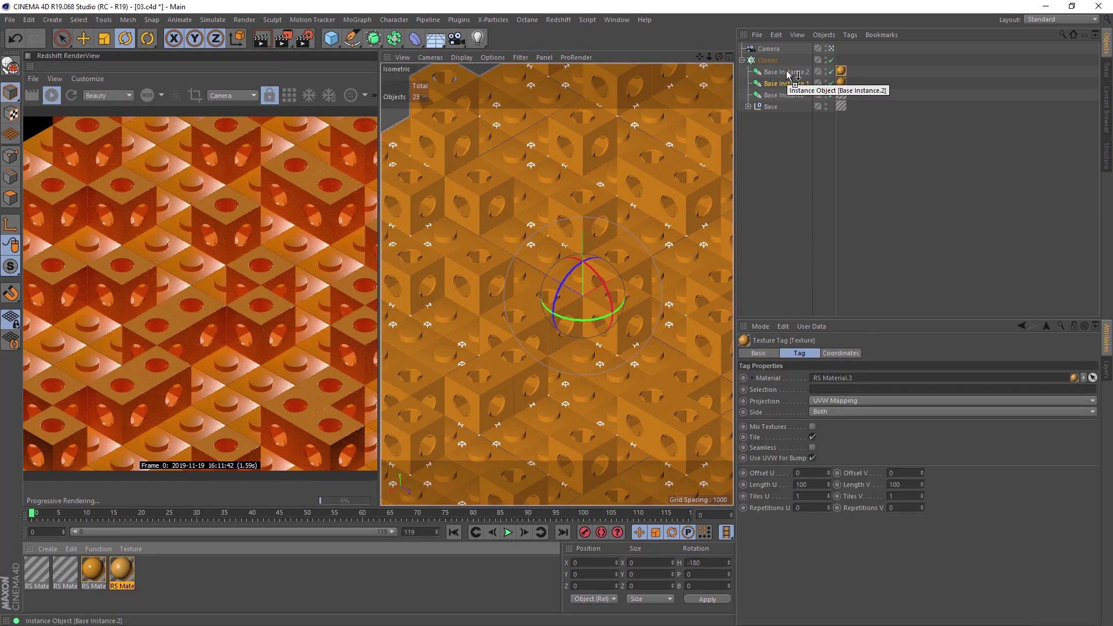
Add a Redshift area light and tilt it to face down at -90° pitch
{"action": "left_click", "coordinate": [502, 20]}
{"action": "mouse_move", "coordinate": [559, 20]}
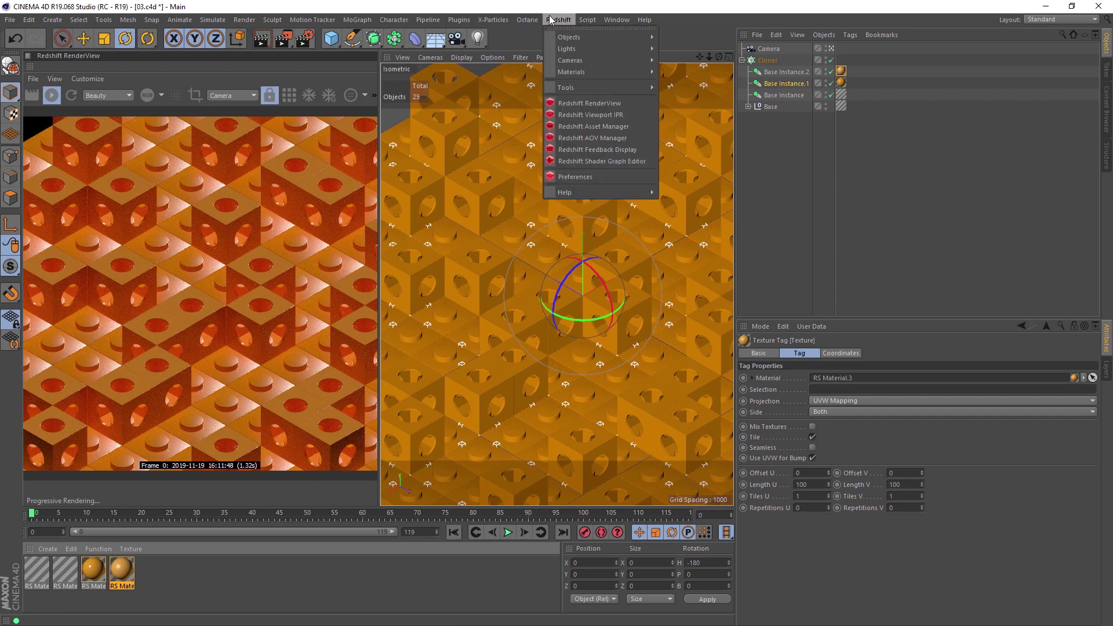
{"action": "mouse_move", "coordinate": [598, 51]}
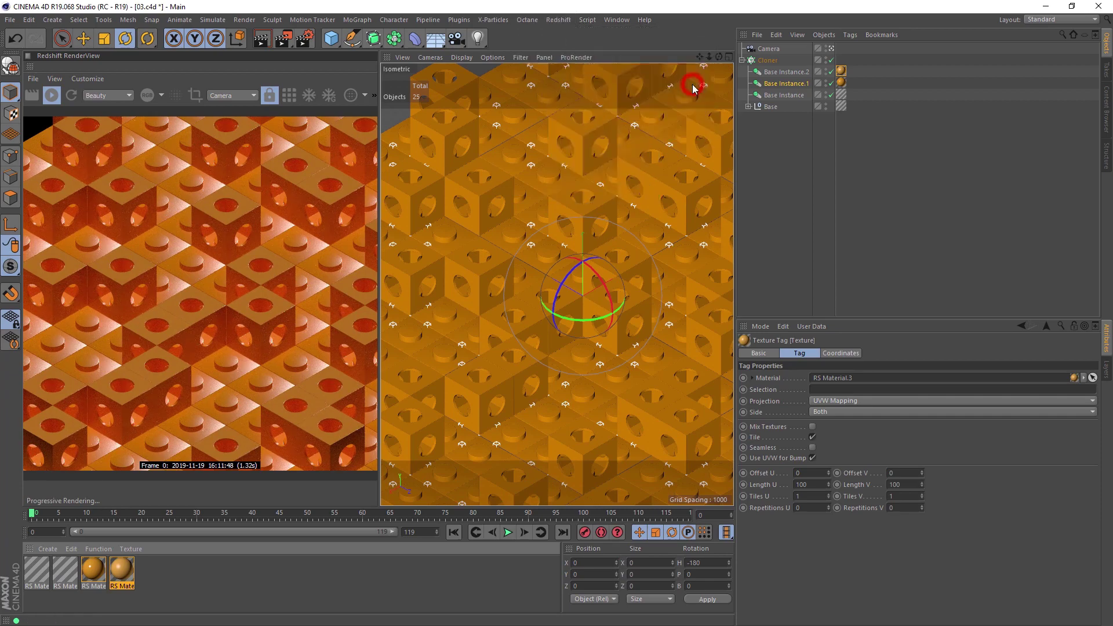
{"action": "left_click", "coordinate": [687, 76]}
{"action": "left_click_drag", "start_coordinate": [603, 272], "coordinate": [532, 227]}
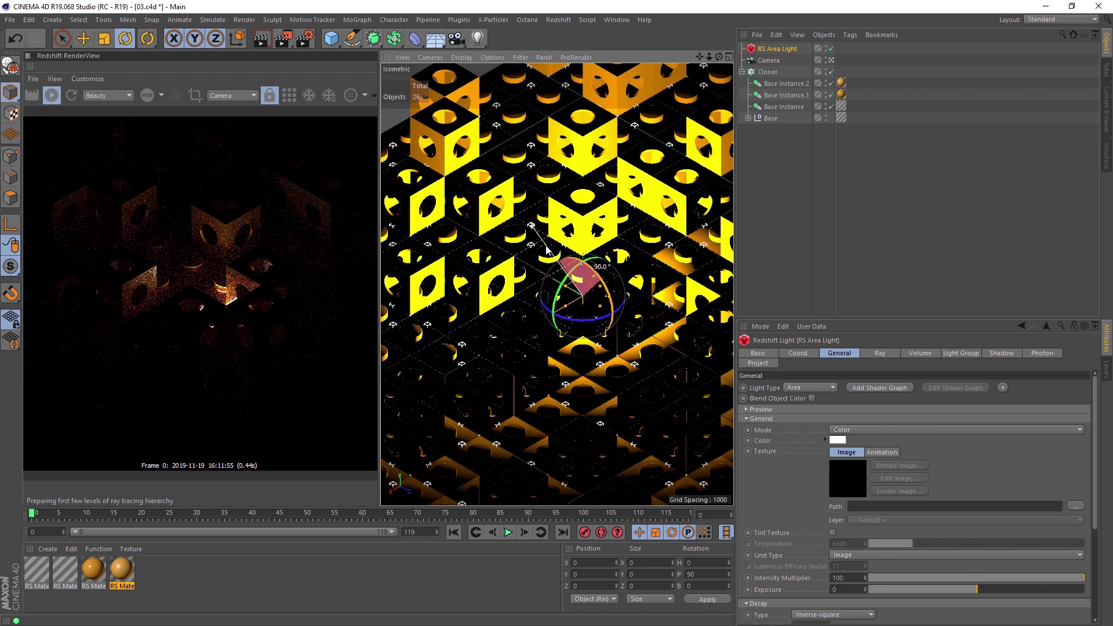
Raise the area light to Y 648.648 above the blocks, resize it, and open its preview options
{"action": "key", "text": "e"}
{"action": "left_click_drag", "start_coordinate": [585, 261], "coordinate": [608, 281]}
{"action": "key", "text": "r"}
{"action": "key", "text": "t"}
{"action": "key", "text": "r"}
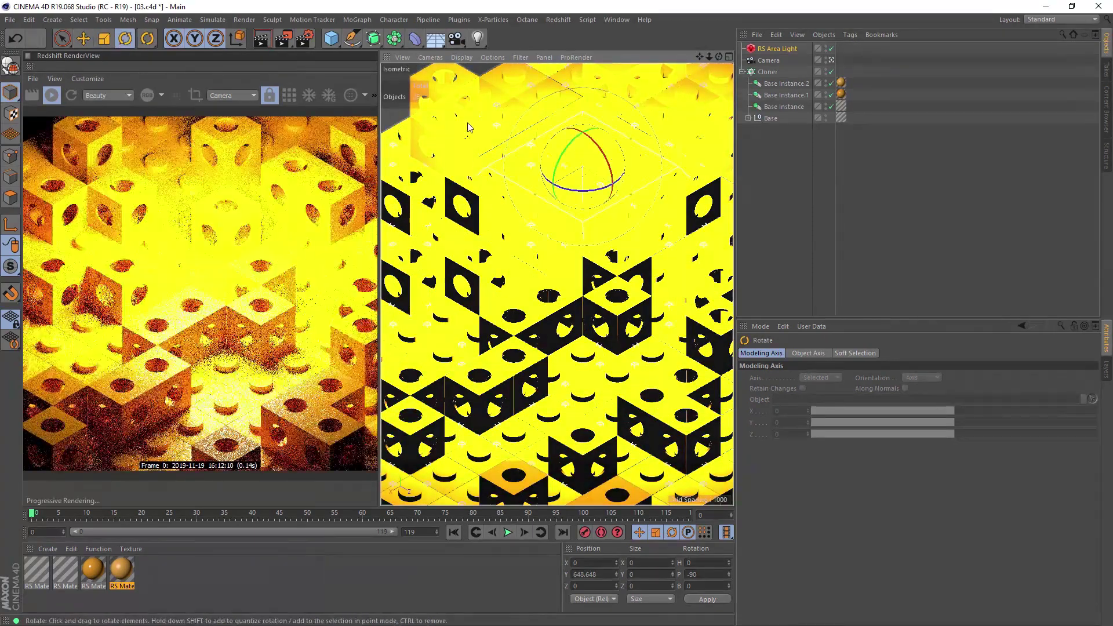
{"action": "left_click", "coordinate": [462, 57]}
{"action": "left_click", "coordinate": [470, 57]}
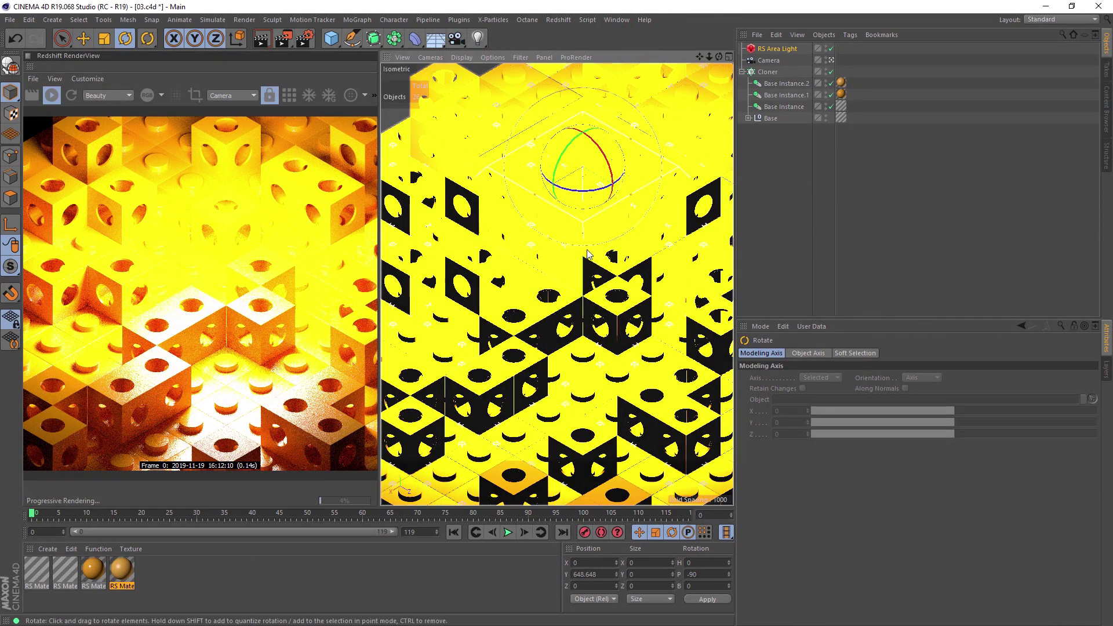
{"action": "left_click", "coordinate": [777, 49]}
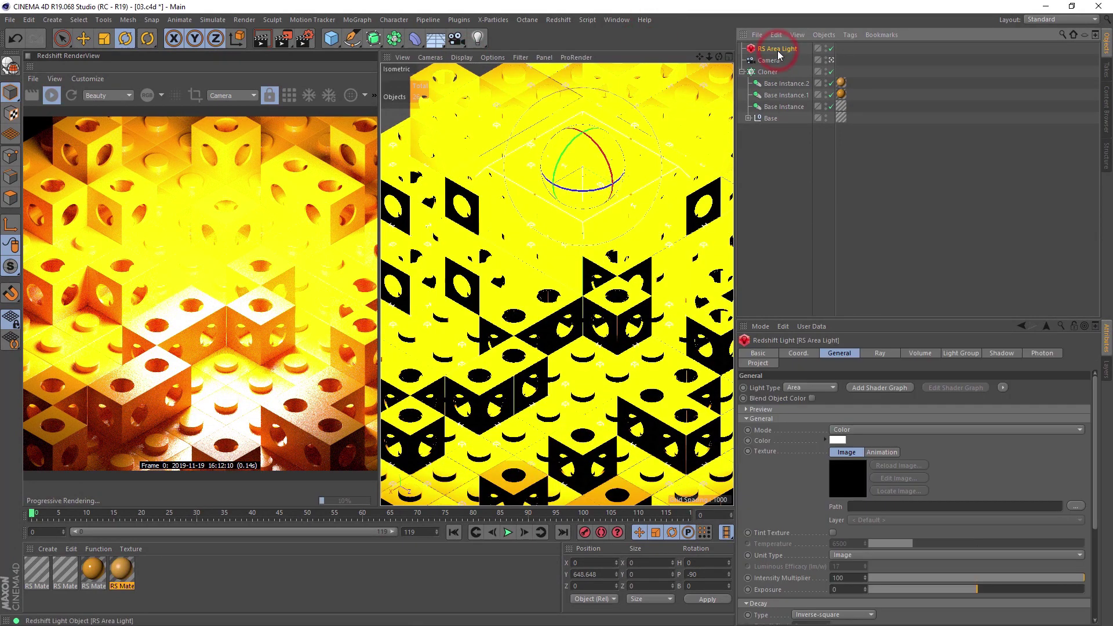
{"action": "left_click", "coordinate": [829, 409]}
Turn off the light's viewport illumination preview and lower its Intensity Multiplier to 5
{"action": "left_click", "coordinate": [832, 431]}
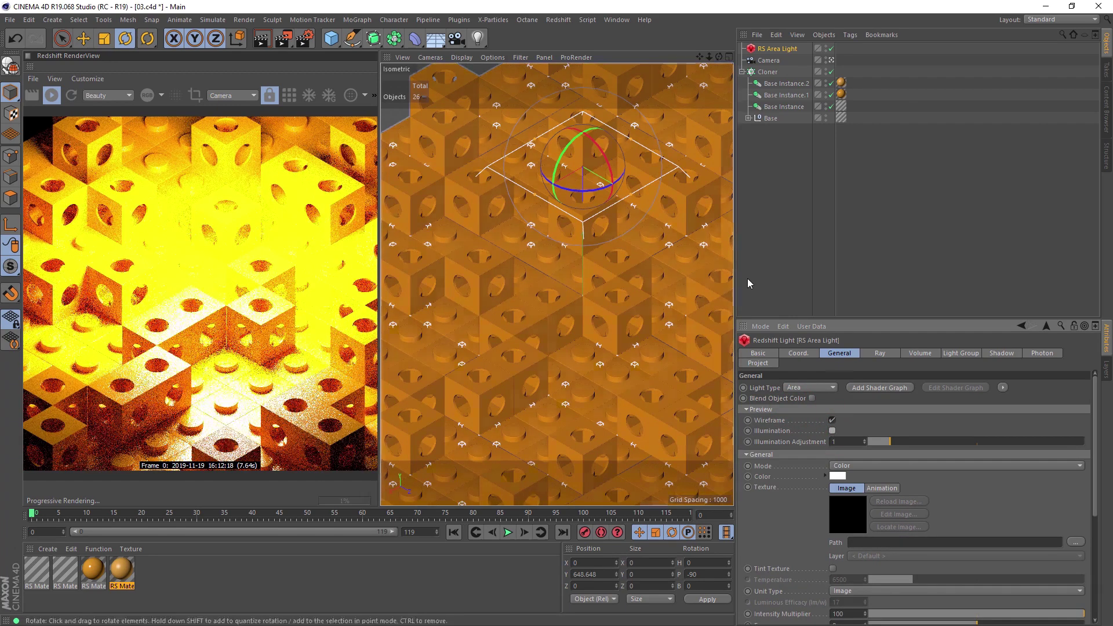
{"action": "scroll", "coordinate": [1097, 436], "scroll_direction": "down", "scroll_amount": 5}
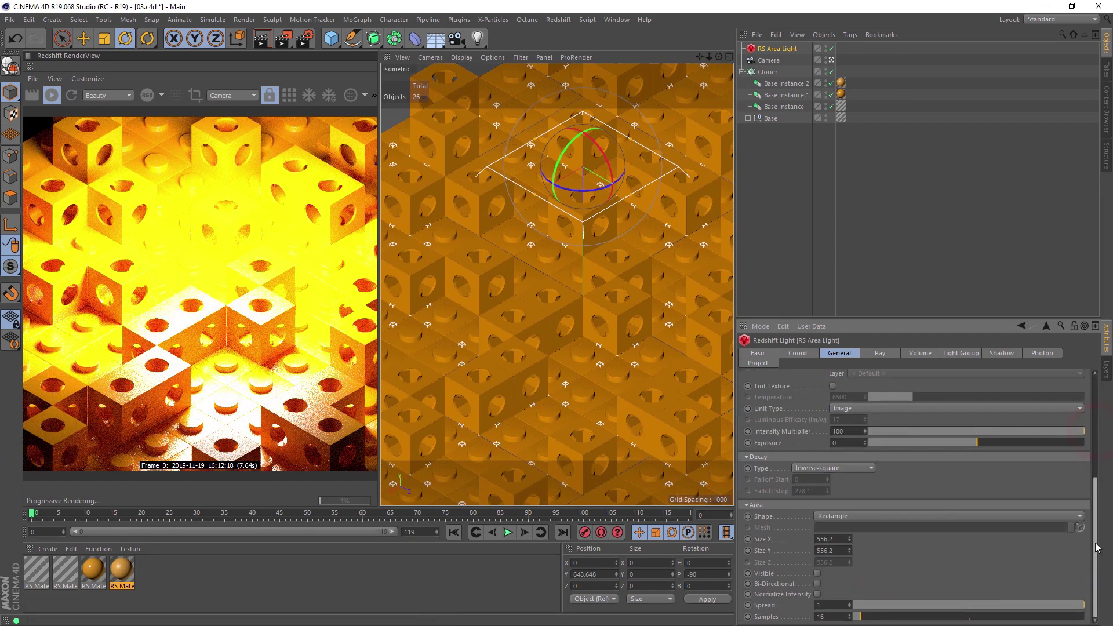
{"action": "left_click", "coordinate": [852, 431]}
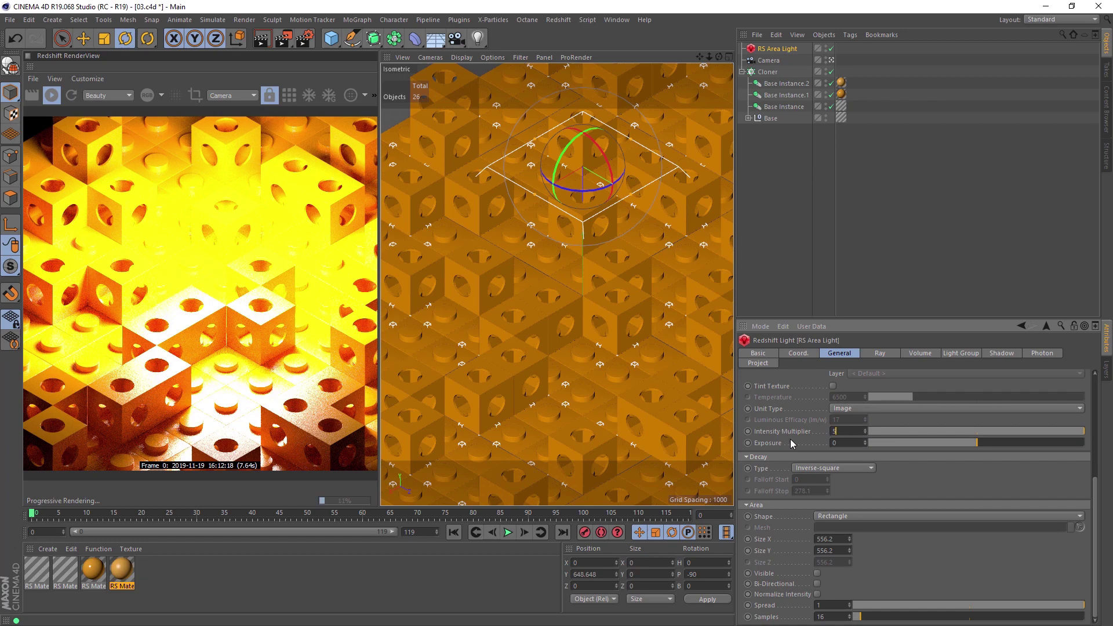
{"action": "type", "text": "5"}
{"action": "key", "text": "Return"}
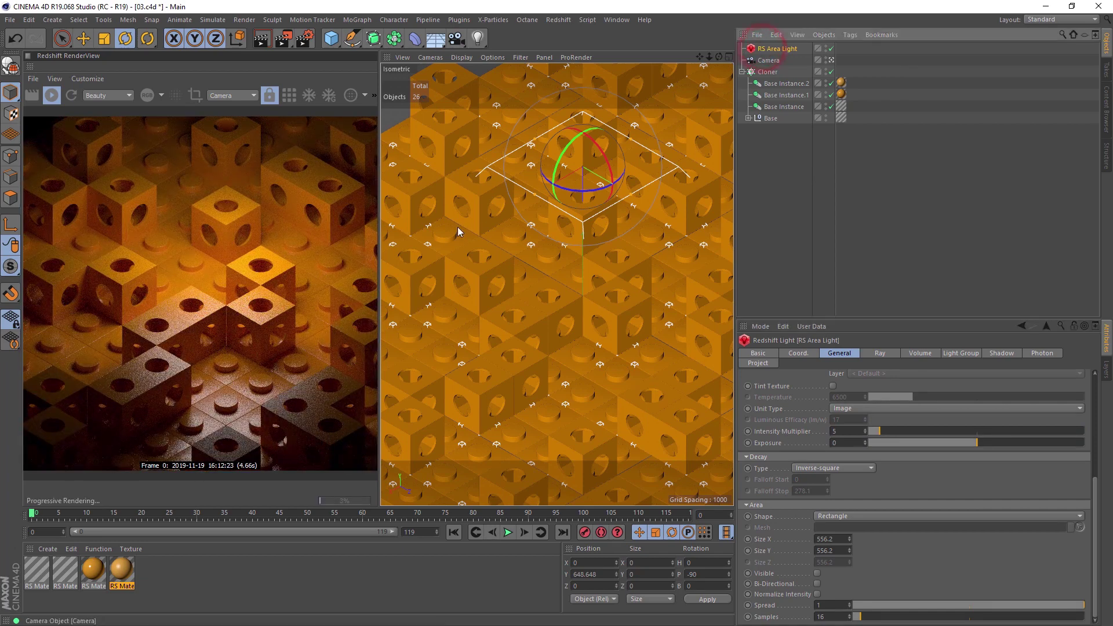
Enlarge the area light and move it to a new position
{"action": "key", "text": "t"}
{"action": "left_click_drag", "start_coordinate": [548, 236], "coordinate": [731, 195]}
{"action": "key", "text": "e"}
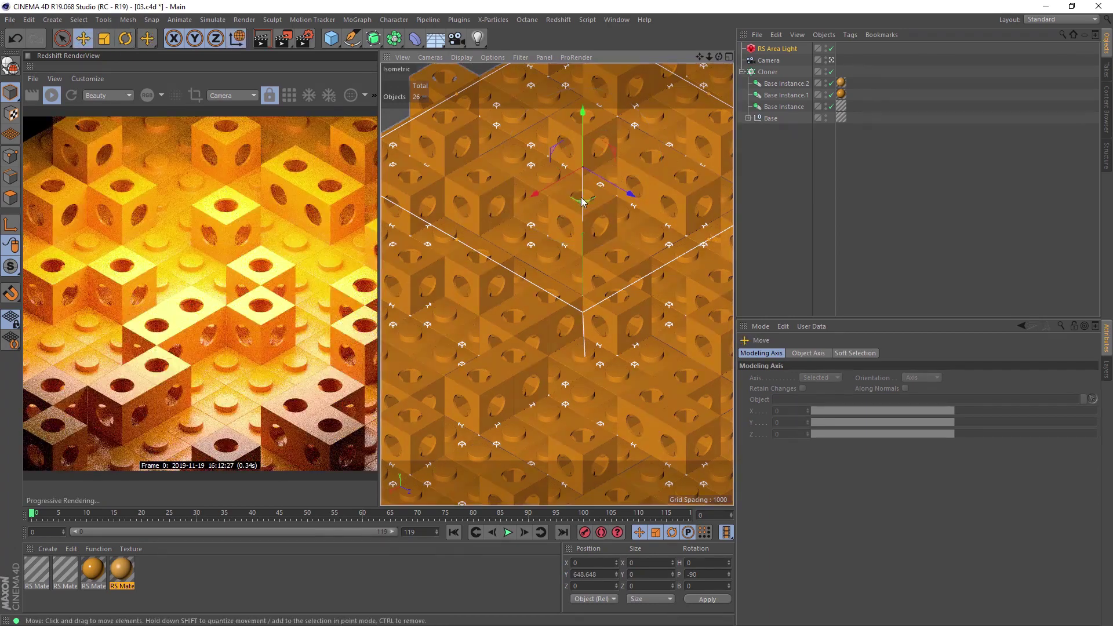
{"action": "left_click_drag", "start_coordinate": [583, 201], "coordinate": [564, 102]}
Set the RS Area Light's Intensity Multiplier to 3
{"action": "left_click", "coordinate": [774, 49]}
{"action": "left_click", "coordinate": [845, 610]}
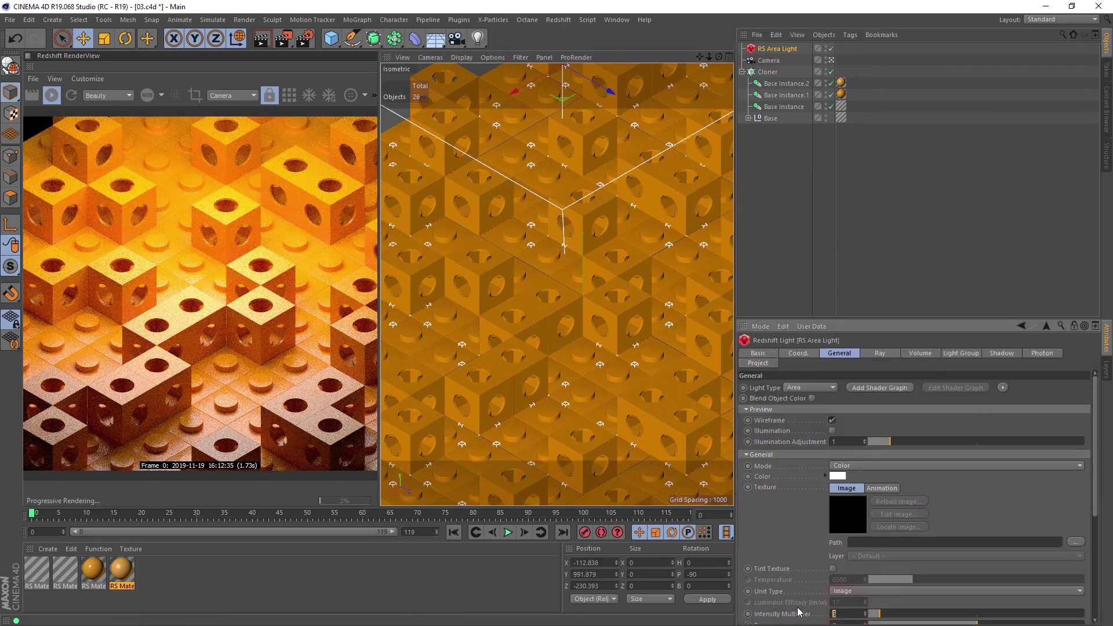
{"action": "type", "text": "3"}
{"action": "key", "text": "Return"}
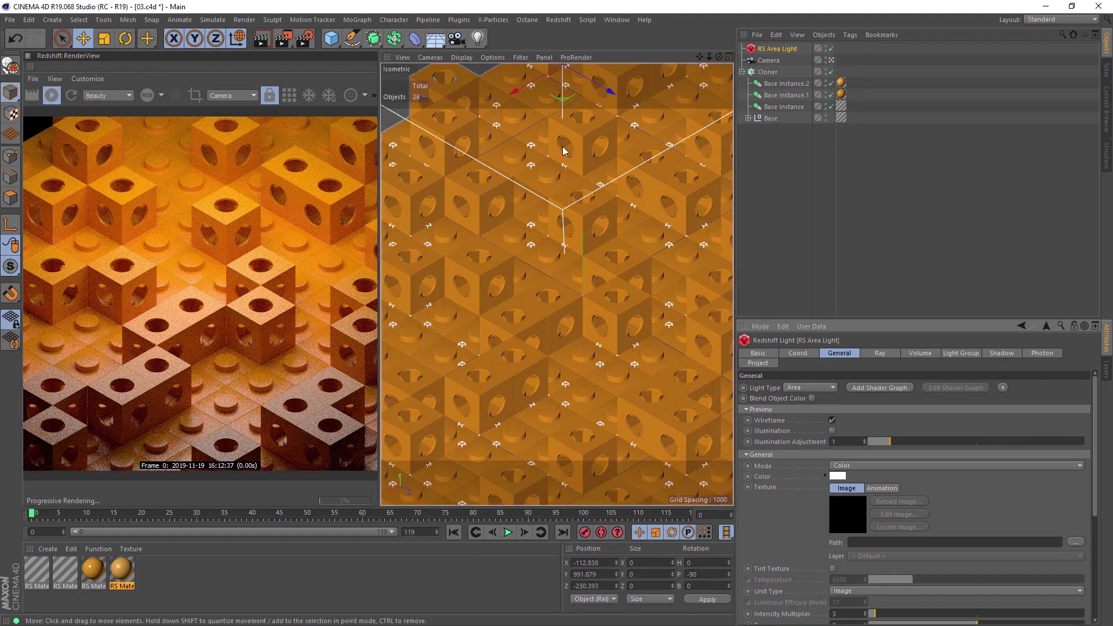
{"action": "left_click", "coordinate": [563, 100]}
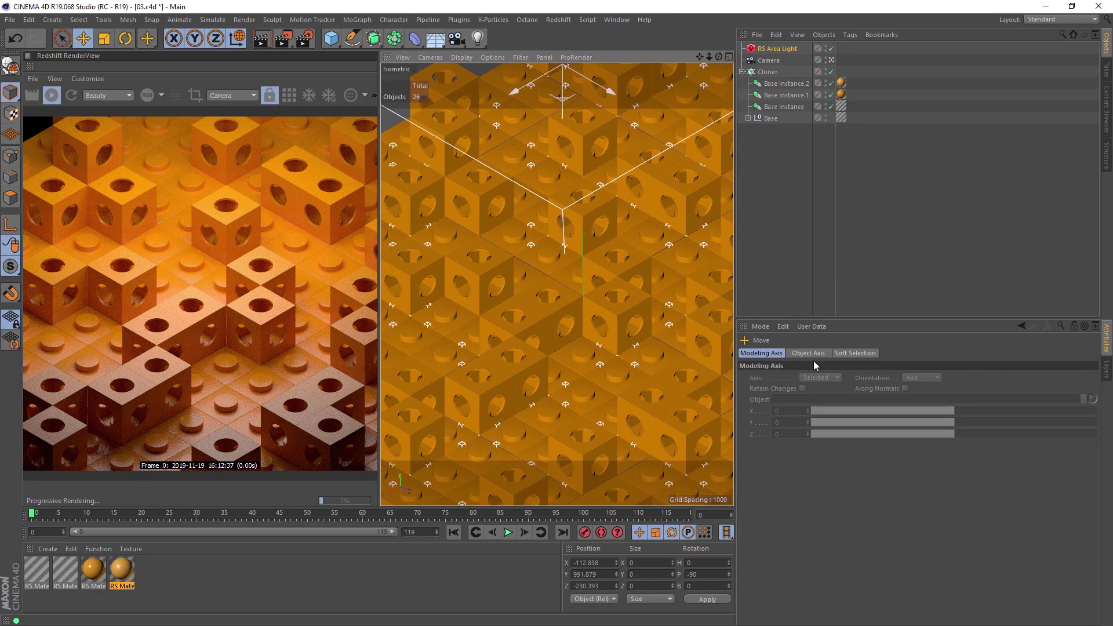
Raise the area light to Coord P.Y 1218.879 and restart the preview through the Render camera
{"action": "left_click", "coordinate": [775, 49]}
{"action": "left_click", "coordinate": [798, 353]}
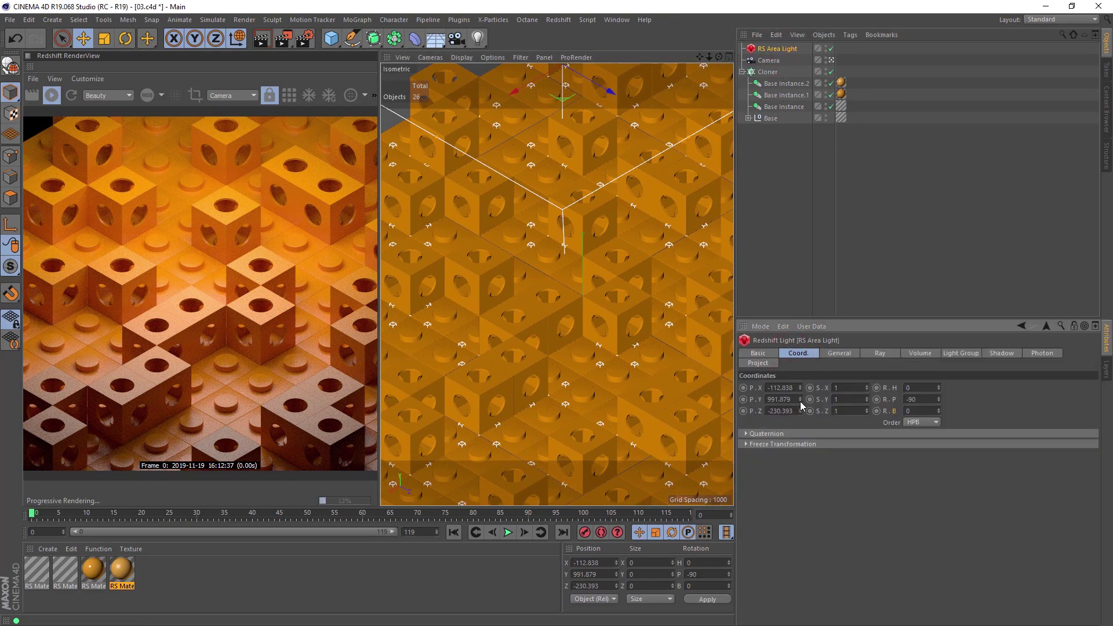
{"action": "left_click_drag", "start_coordinate": [801, 404], "coordinate": [288, 552]}
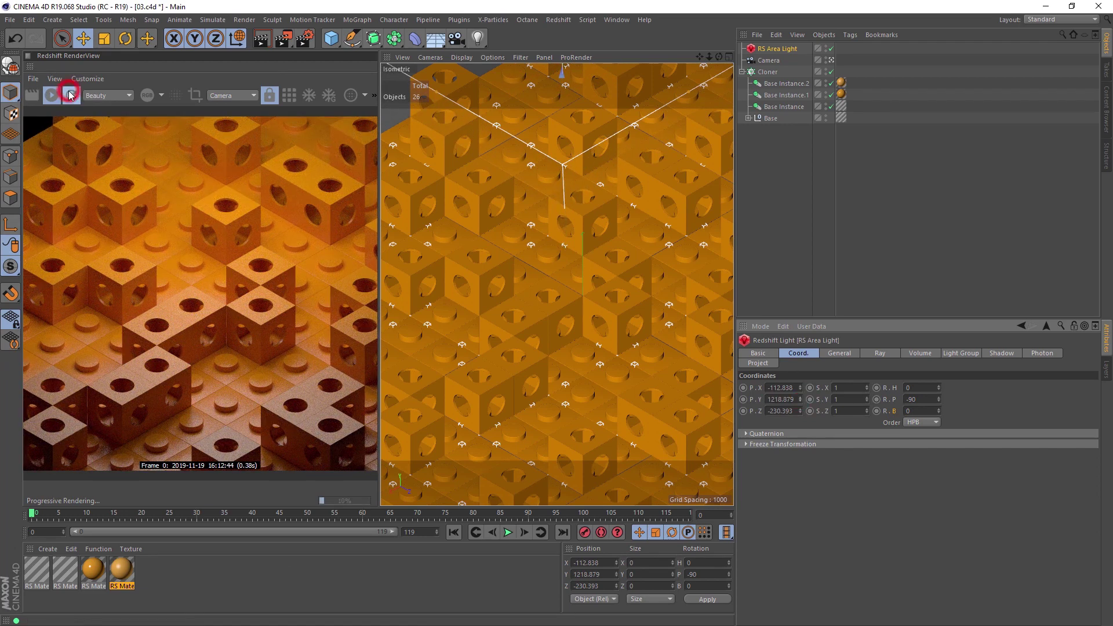
{"action": "left_click", "coordinate": [71, 95]}
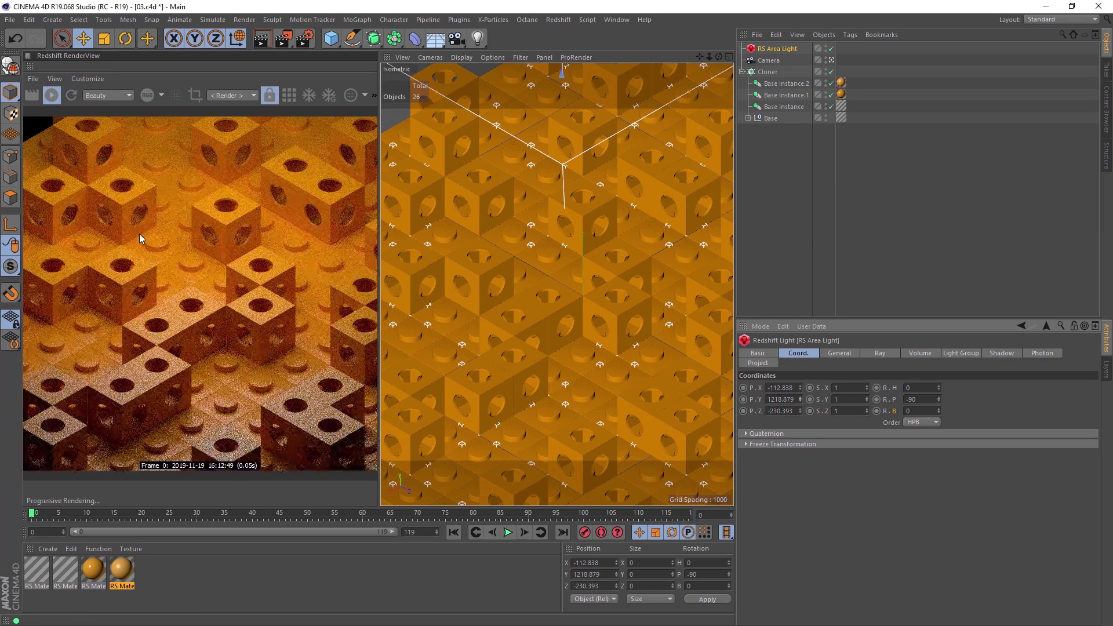
{"action": "left_click", "coordinate": [767, 72]}
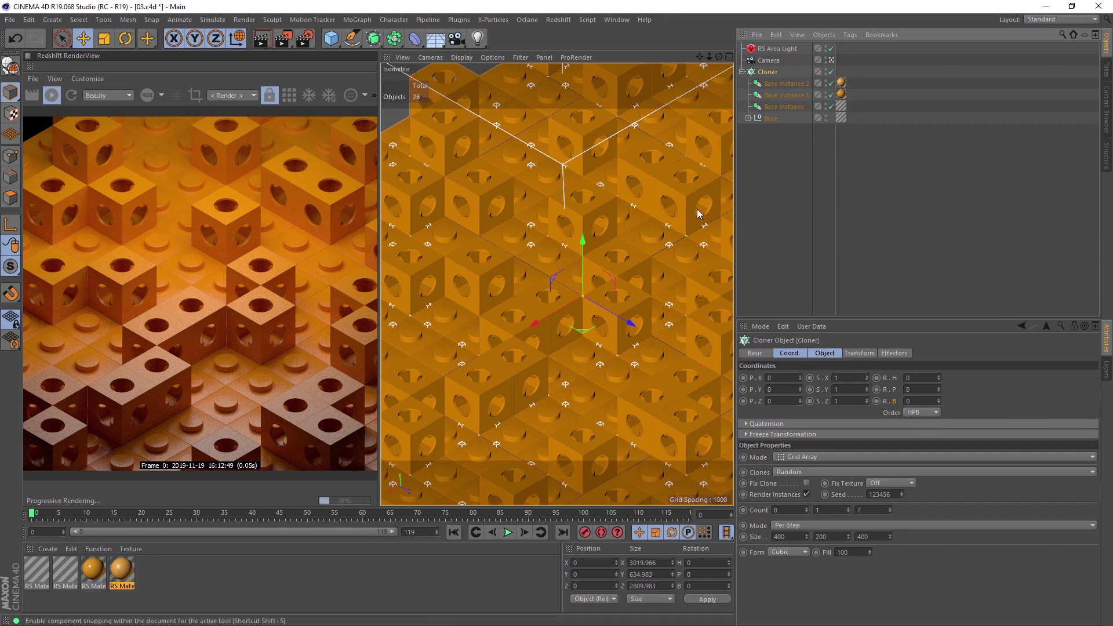
In Base > Cloner Stage, select the Cube's Phong tag, try angle 10, then delete the tag
{"action": "left_click", "coordinate": [748, 118]}
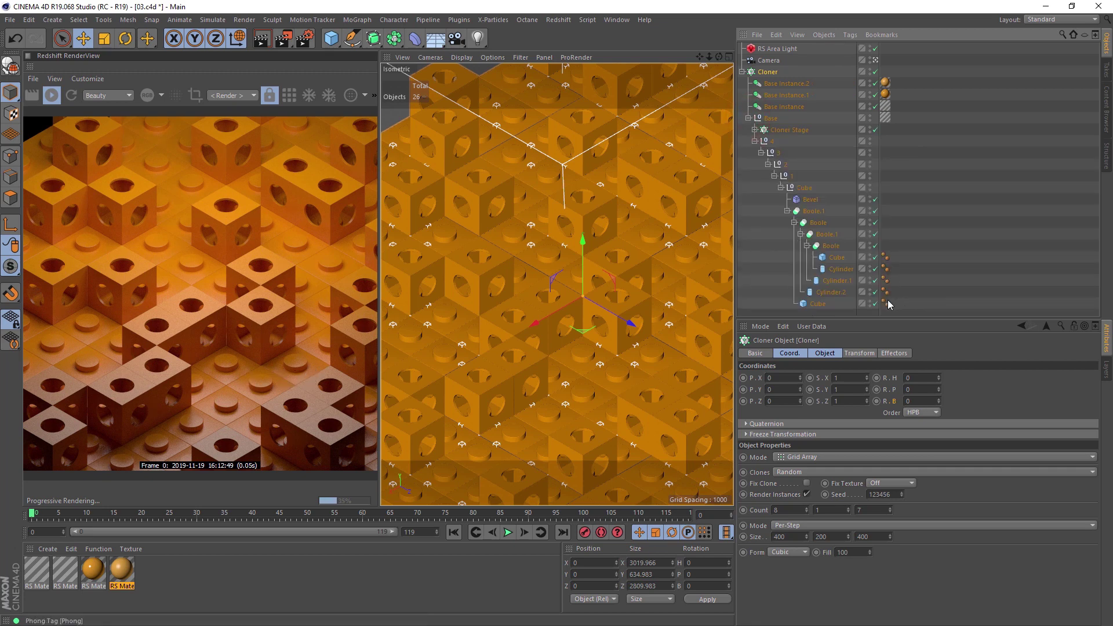
{"action": "left_click", "coordinate": [754, 140]}
{"action": "left_click", "coordinate": [755, 130]}
{"action": "left_click", "coordinate": [791, 165]}
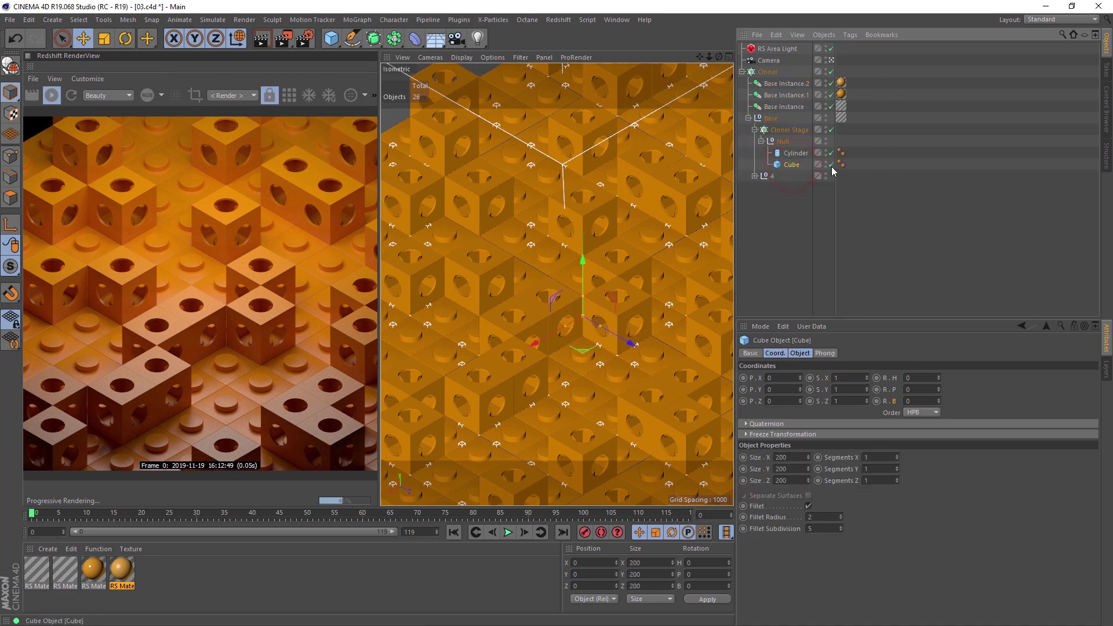
{"action": "left_click", "coordinate": [840, 165]}
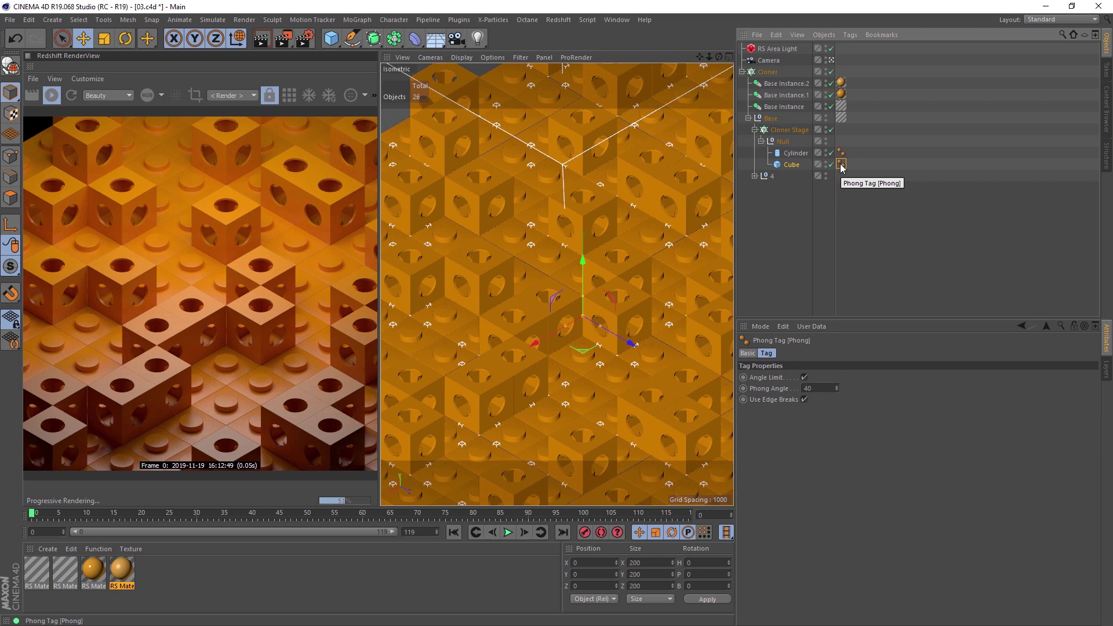
{"action": "left_click", "coordinate": [811, 388]}
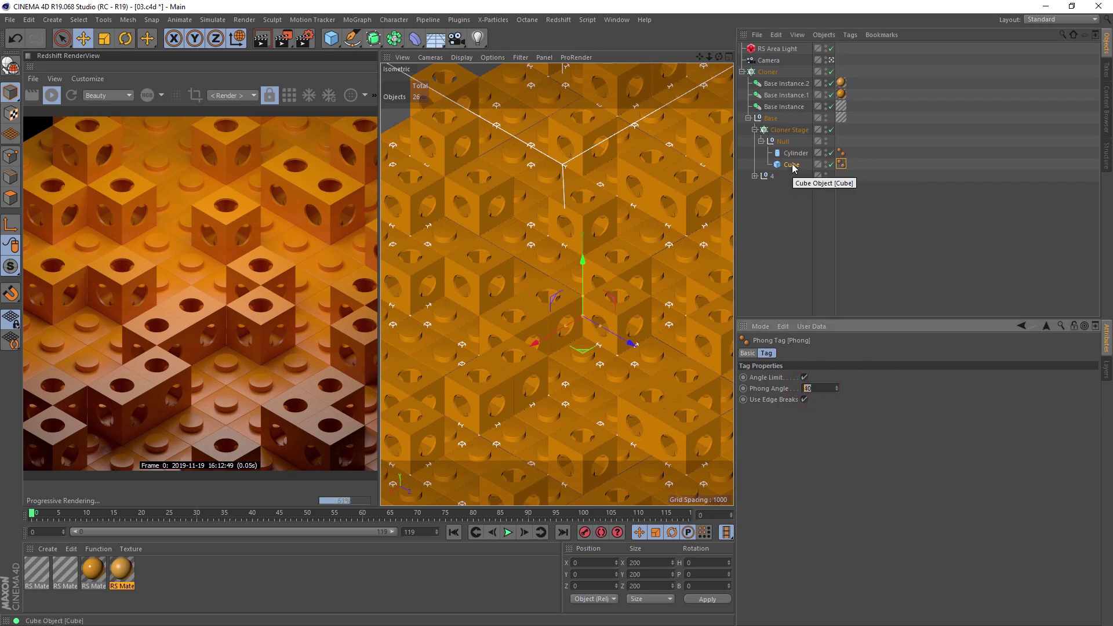
{"action": "type", "text": "10"}
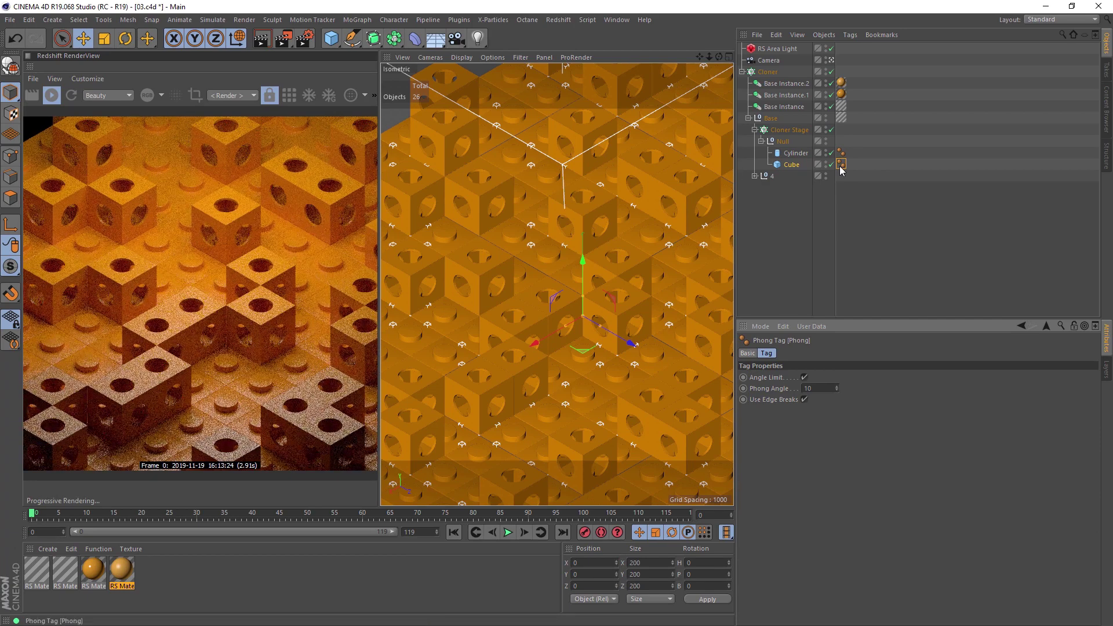
{"action": "key", "text": "Delete"}
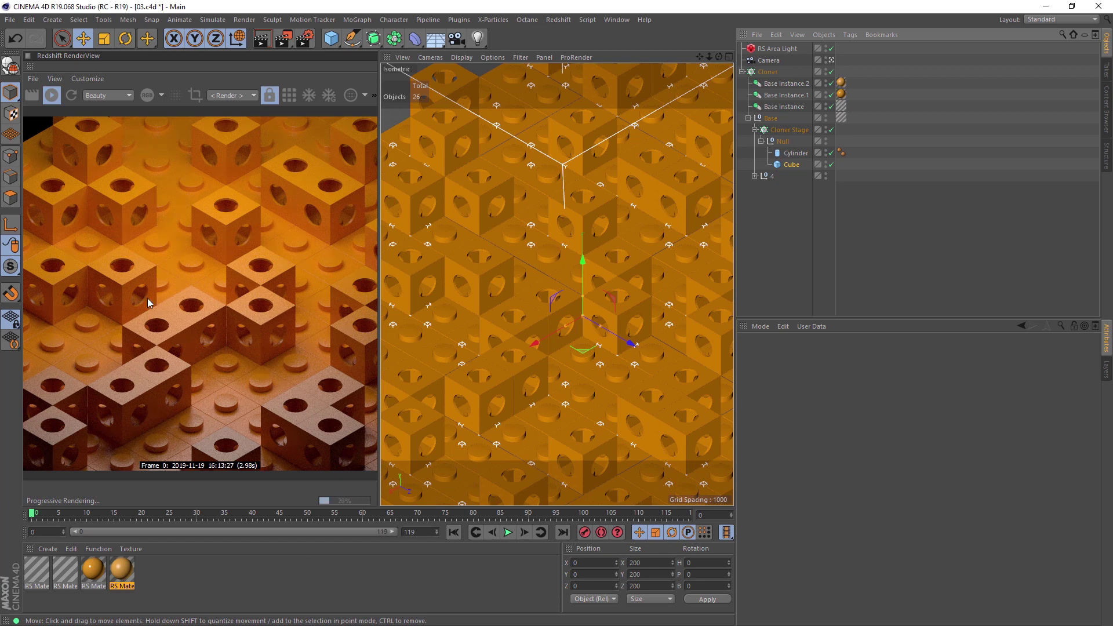
Darken RS Material.3's diffuse colour to a deeper orange
{"action": "double_click", "coordinate": [122, 574]}
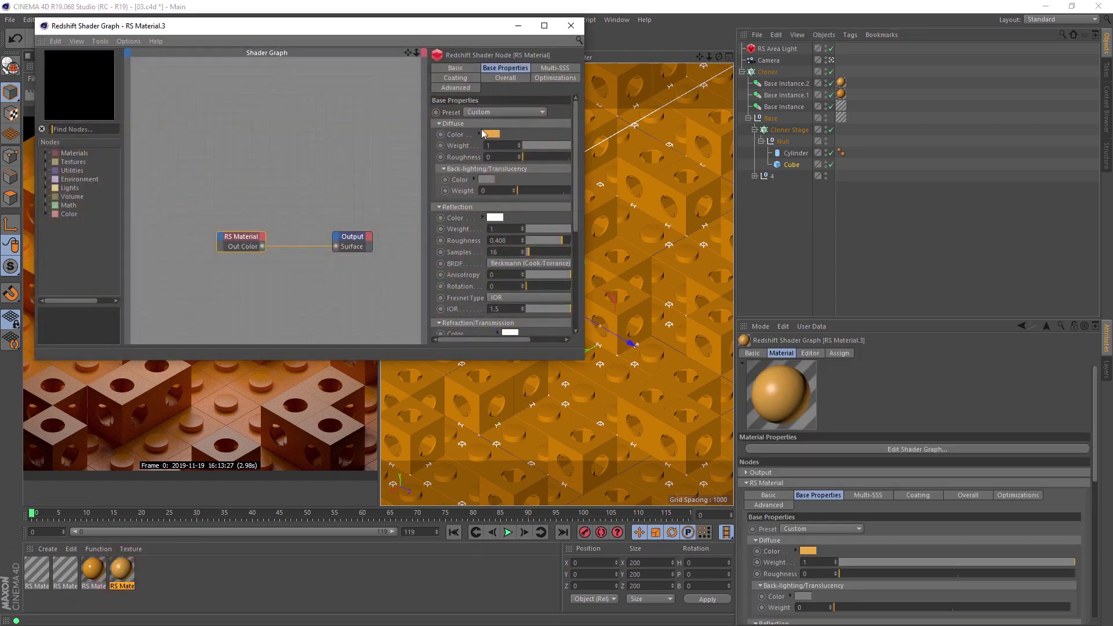
{"action": "left_click", "coordinate": [486, 134]}
{"action": "left_click_drag", "start_coordinate": [397, 29], "coordinate": [815, 51]}
{"action": "left_click", "coordinate": [909, 155]}
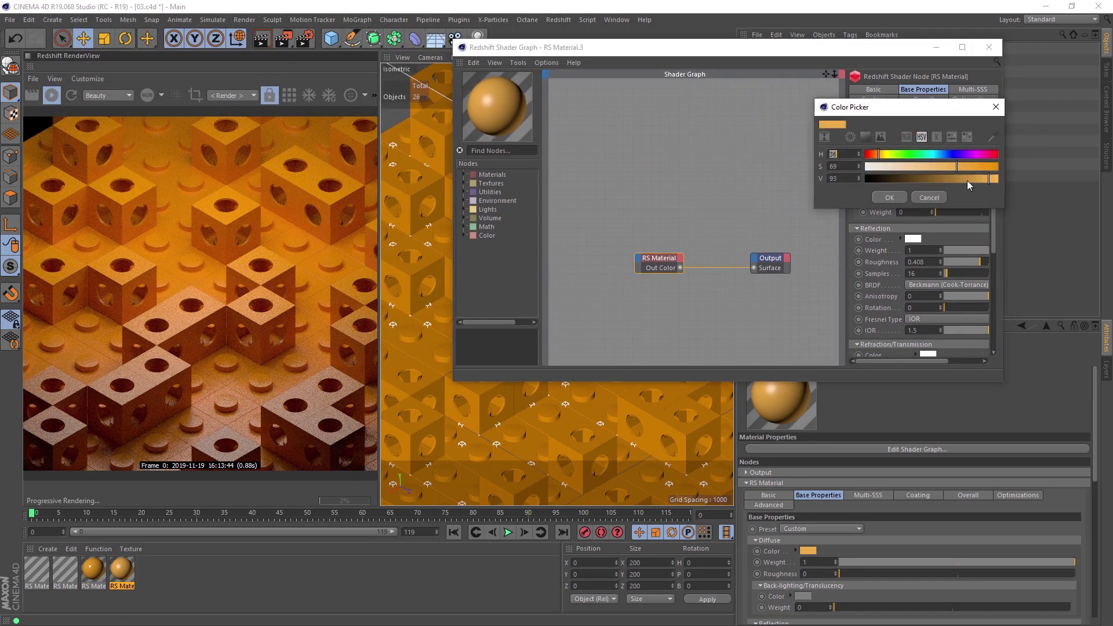
{"action": "left_click_drag", "start_coordinate": [967, 180], "coordinate": [959, 180]}
{"action": "left_click", "coordinate": [889, 197]}
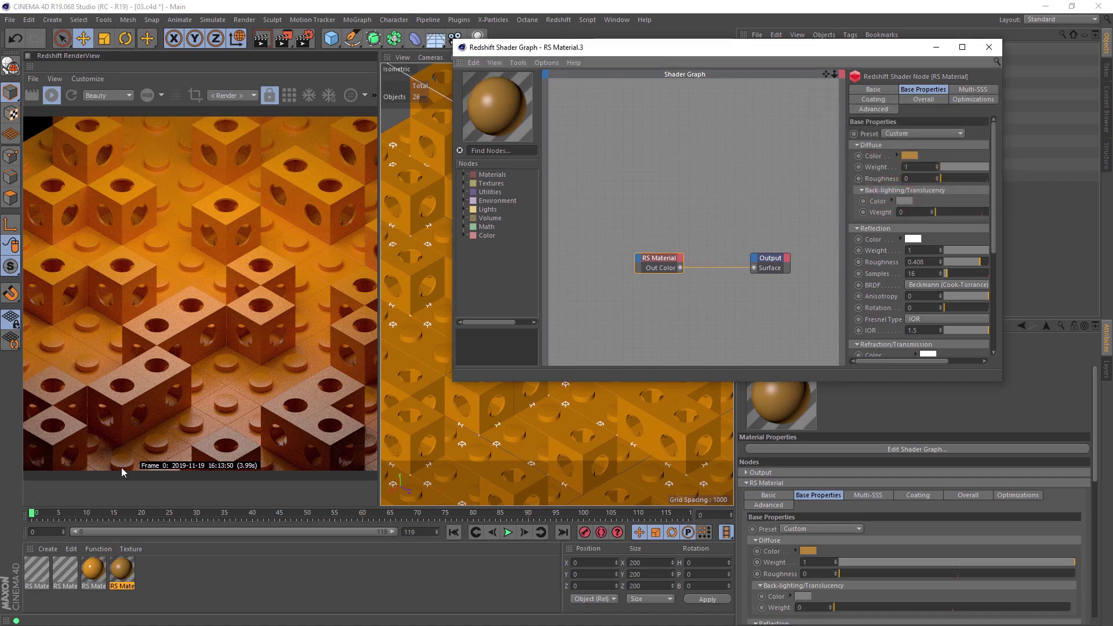
Apply RS Material.2 to the Base block
{"action": "left_click", "coordinate": [92, 573]}
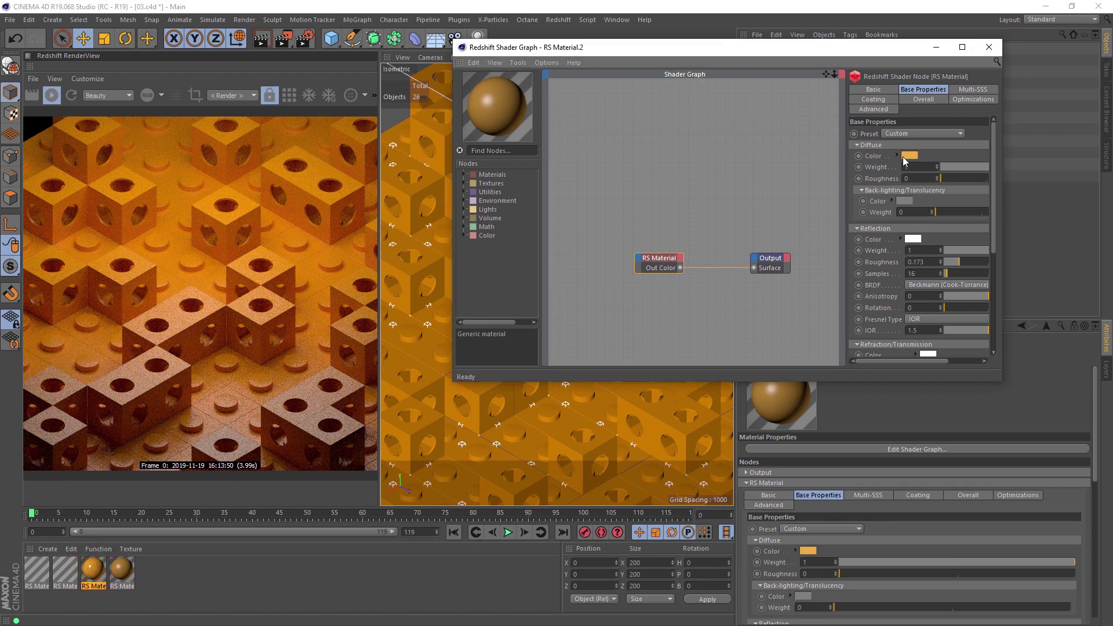
{"action": "left_click", "coordinate": [988, 47]}
{"action": "left_click_drag", "start_coordinate": [93, 570], "coordinate": [836, 173]}
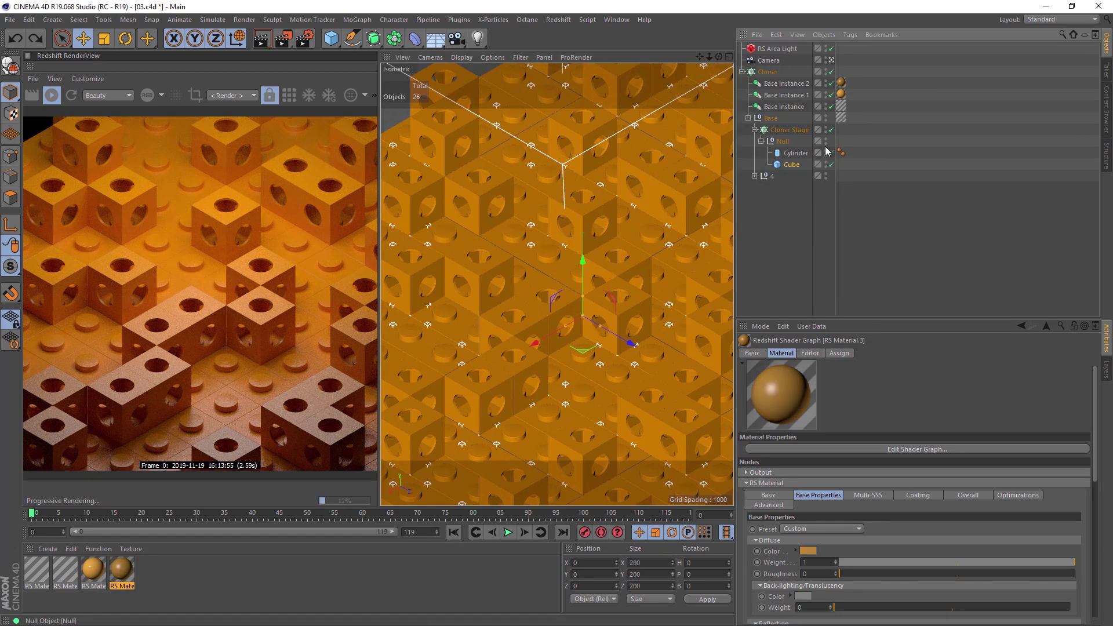
{"action": "left_click", "coordinate": [748, 118]}
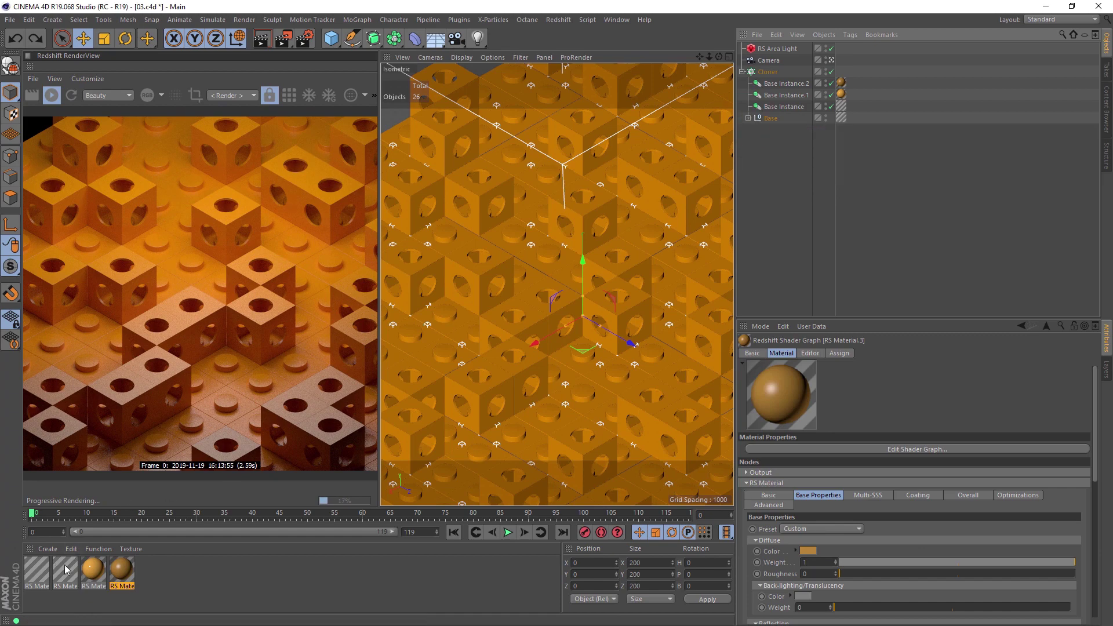
Make the first RS Material's diffuse crimson red and move its tag from Base onto the Cloner
{"action": "double_click", "coordinate": [37, 570]}
{"action": "left_click", "coordinate": [492, 134]}
{"action": "left_click", "coordinate": [493, 134]}
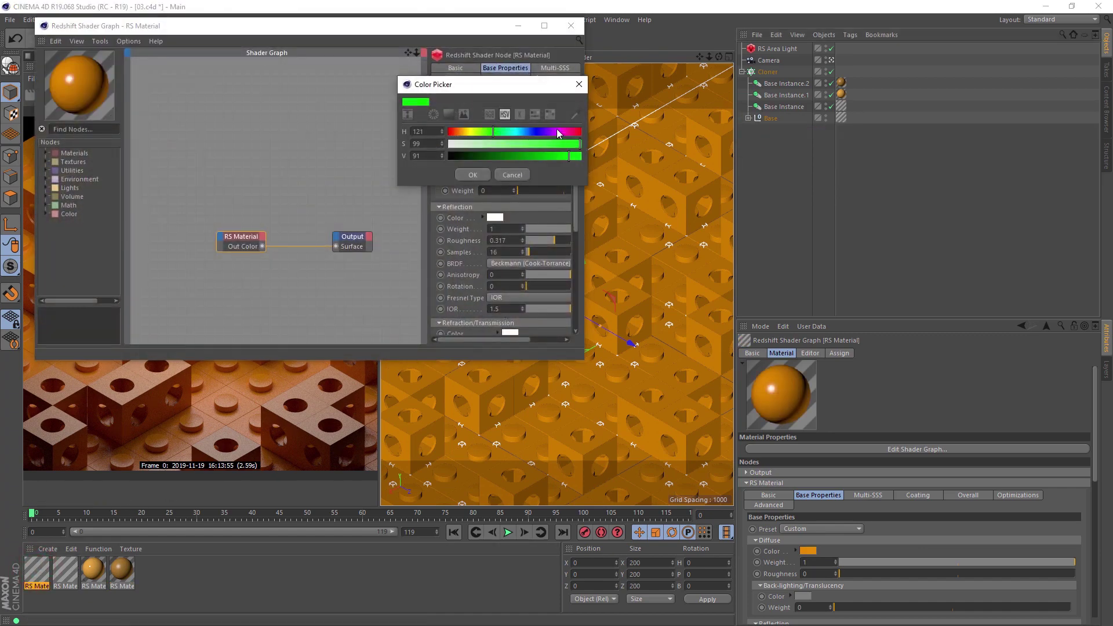
{"action": "left_click_drag", "start_coordinate": [561, 133], "coordinate": [575, 134]}
{"action": "left_click", "coordinate": [474, 175]}
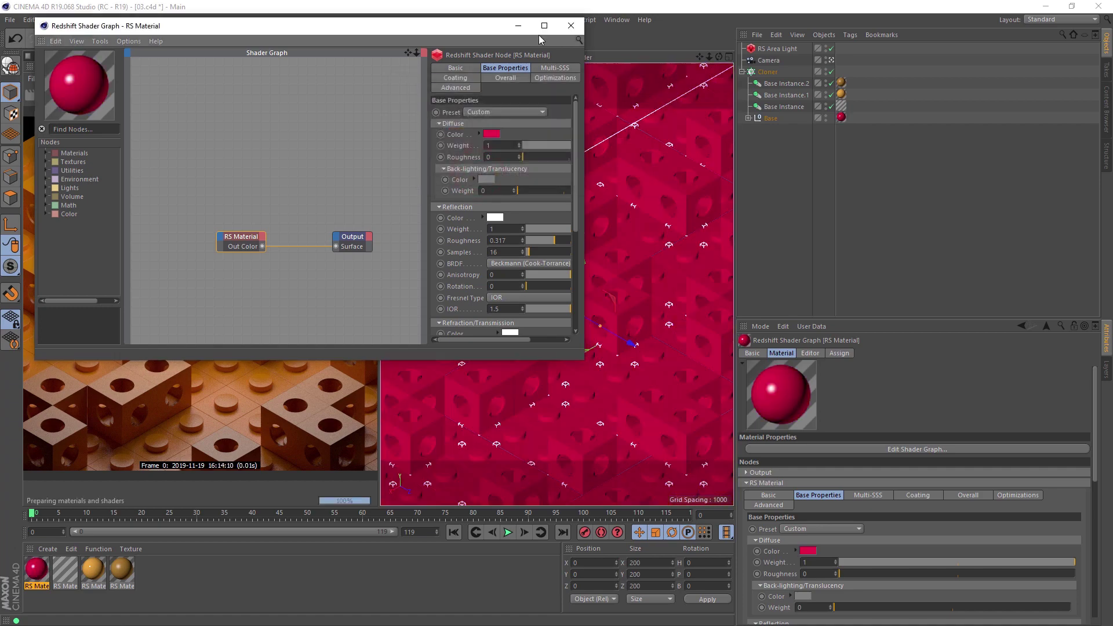
{"action": "left_click", "coordinate": [570, 26]}
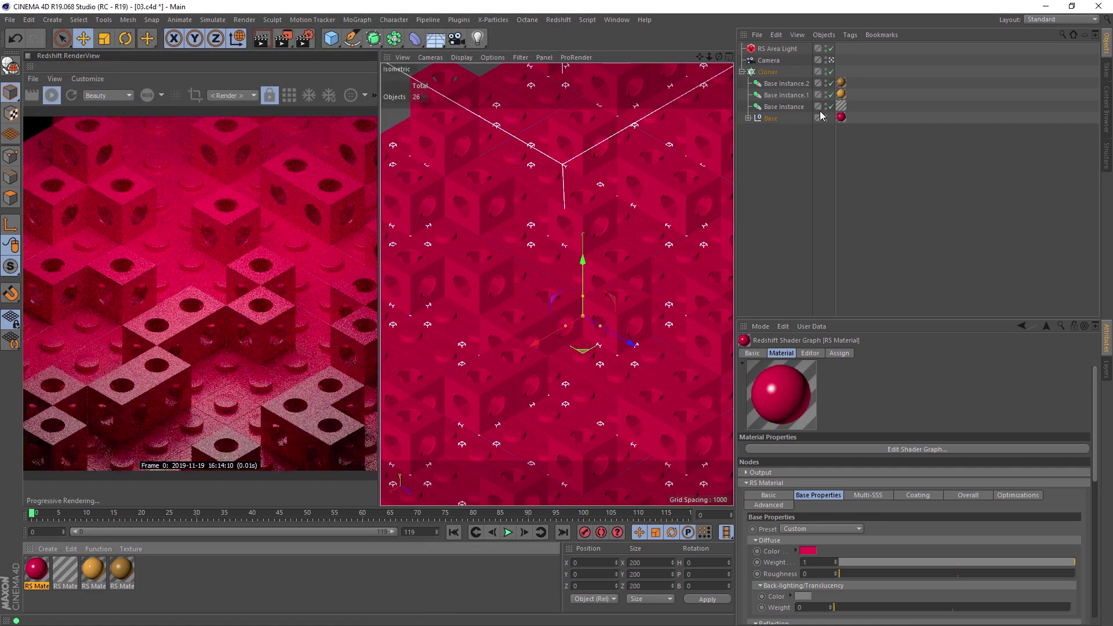
{"action": "left_click_drag", "start_coordinate": [840, 118], "coordinate": [841, 71]}
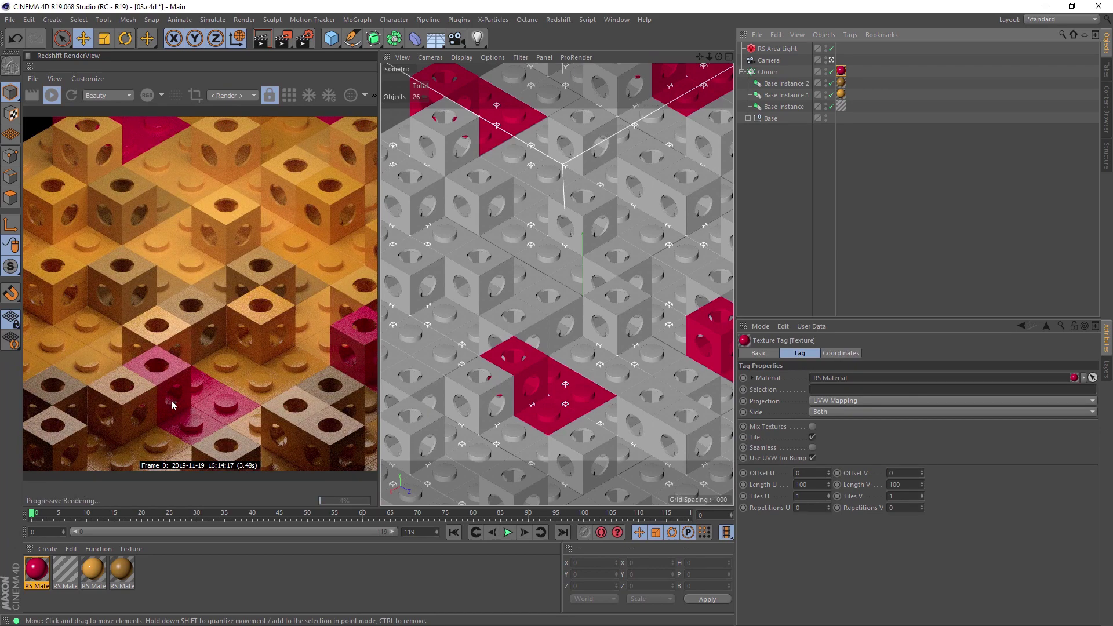
Shift the first material's diffuse hue to orange (H 42, S 98, V 91)
{"action": "double_click", "coordinate": [29, 572]}
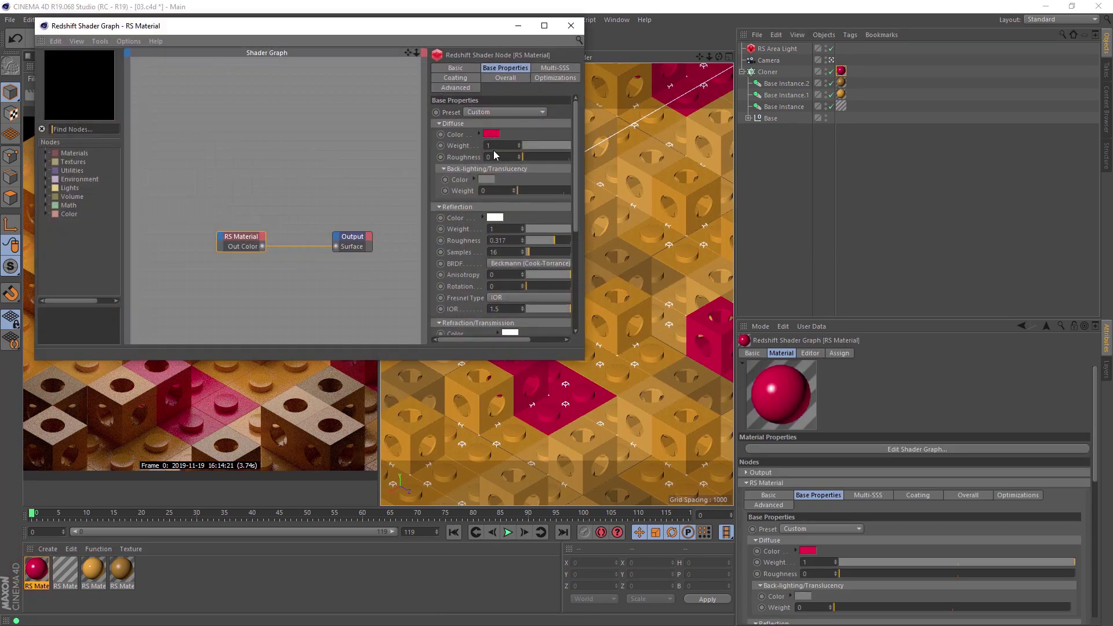
{"action": "left_click", "coordinate": [491, 134]}
{"action": "left_click_drag", "start_coordinate": [478, 133], "coordinate": [473, 133]}
{"action": "left_click", "coordinate": [480, 174]}
{"action": "left_click", "coordinate": [571, 26]}
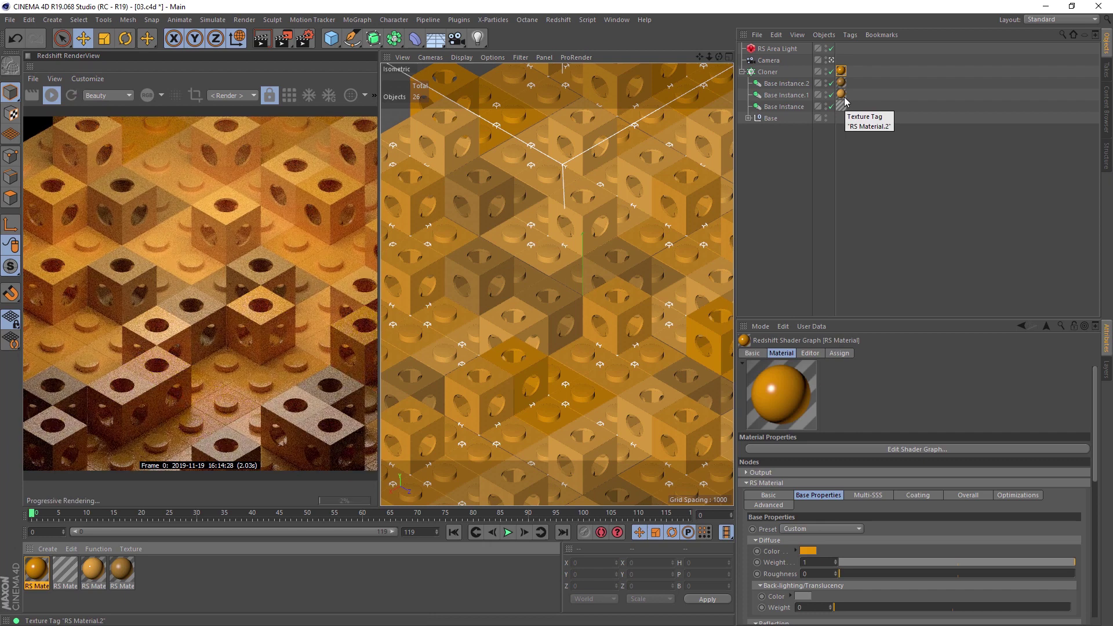
{"action": "left_click", "coordinate": [769, 119]}
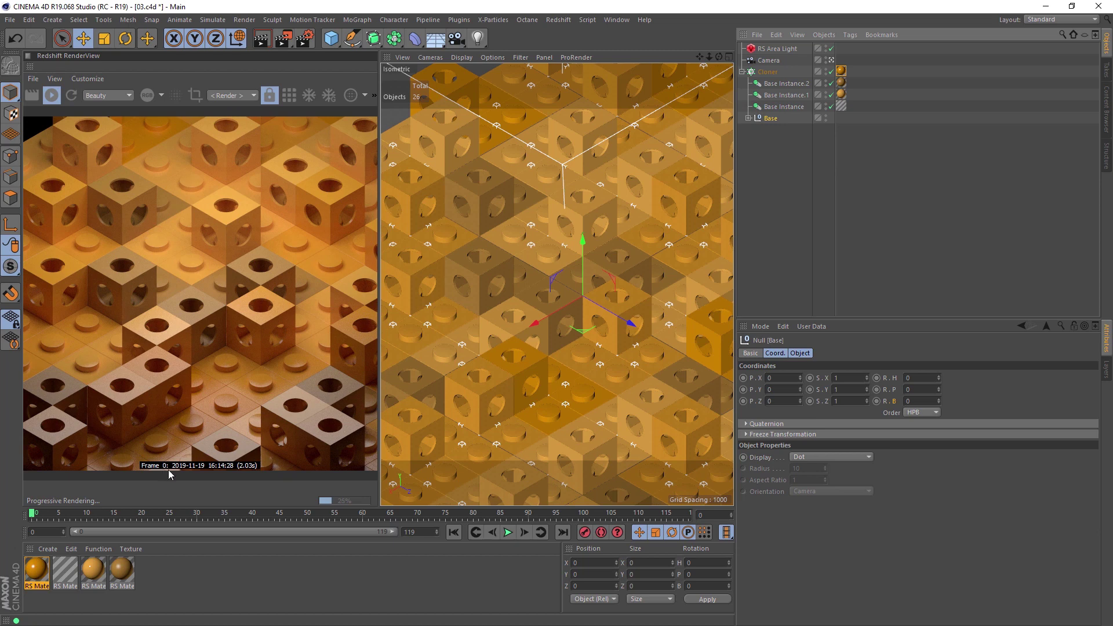
Increase the Cloner's Z count from 7 to 8 and pan the isometric view
{"action": "left_click", "coordinate": [767, 71]}
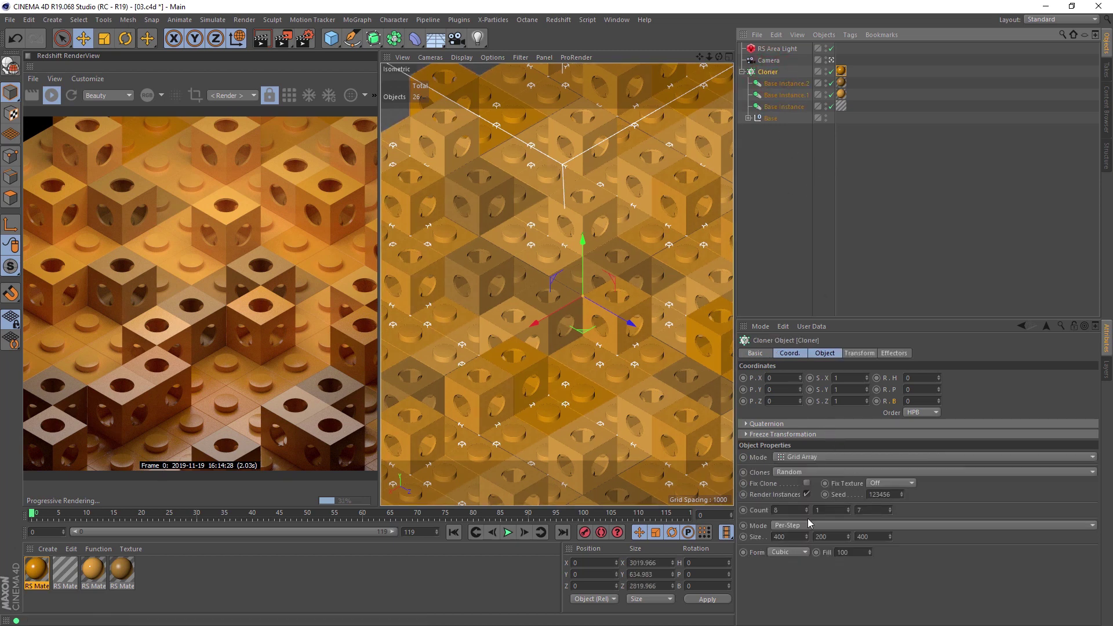
{"action": "left_click", "coordinate": [890, 508]}
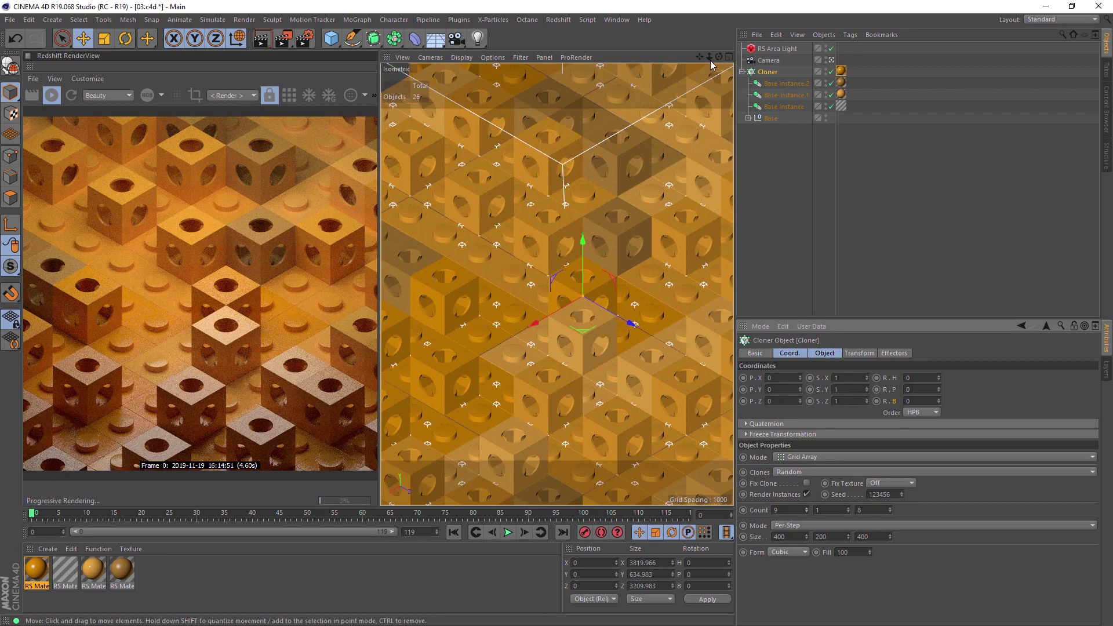
{"action": "left_click_drag", "start_coordinate": [709, 56], "coordinate": [588, 235]}
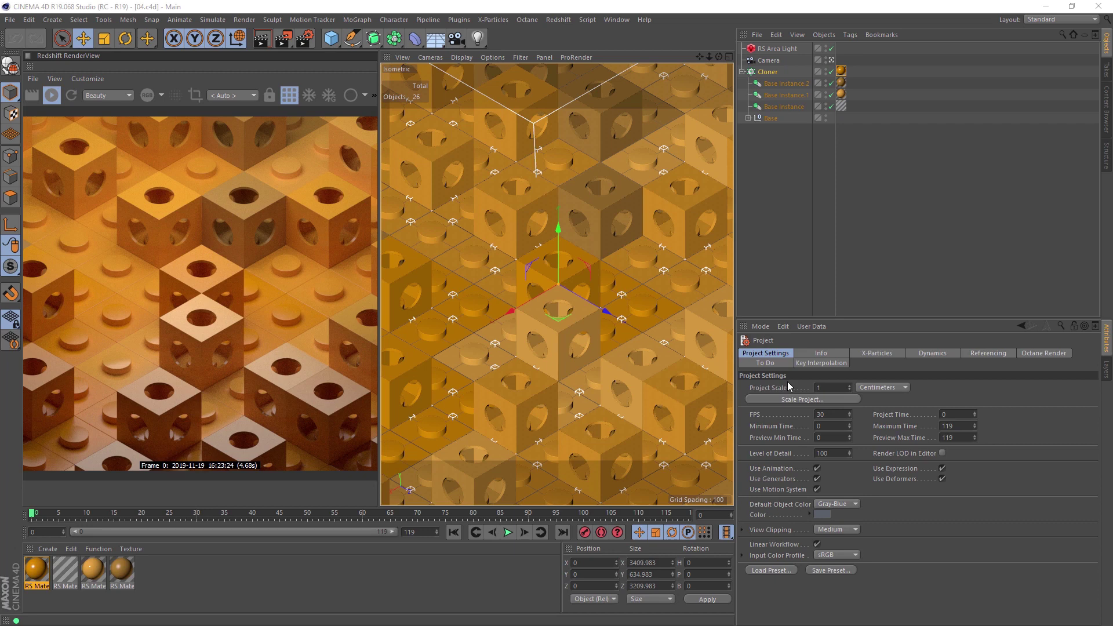
Set Redshift trace depths to Reflection 3, Refraction 0 and Transparency 0
{"action": "left_click", "coordinate": [304, 38]}
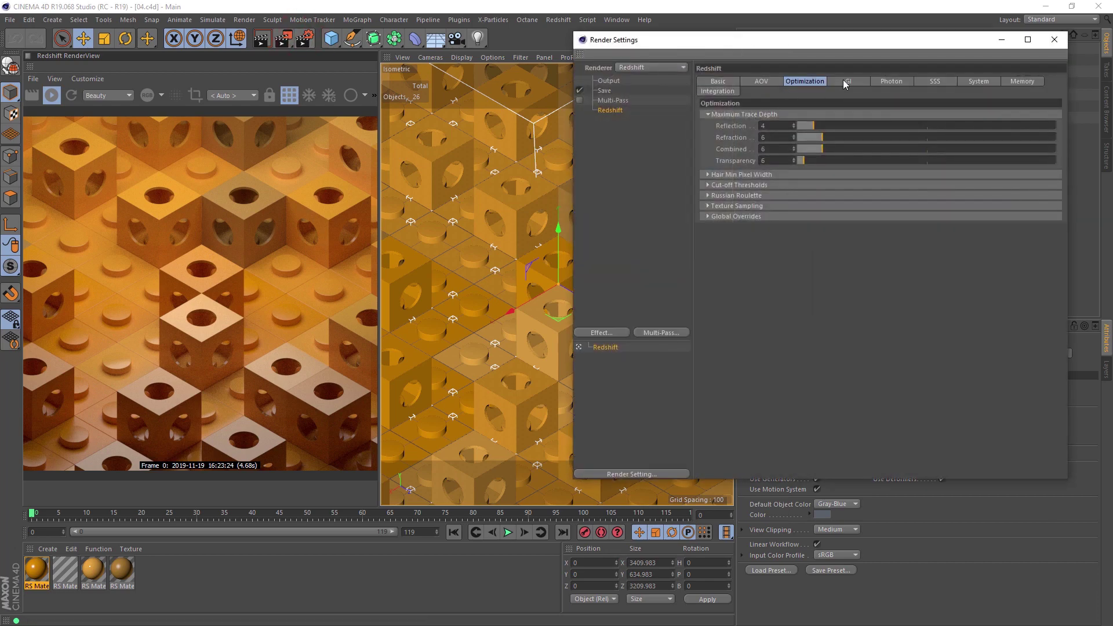
{"action": "left_click", "coordinate": [844, 83]}
{"action": "left_click", "coordinate": [805, 82]}
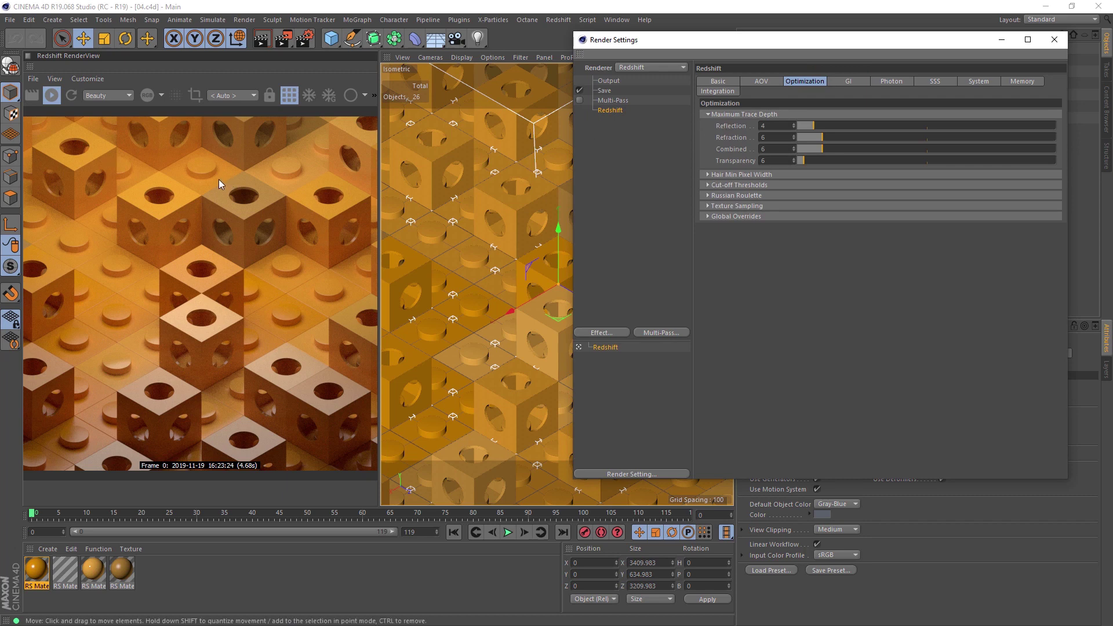
{"action": "left_click_drag", "start_coordinate": [806, 137], "coordinate": [735, 162]}
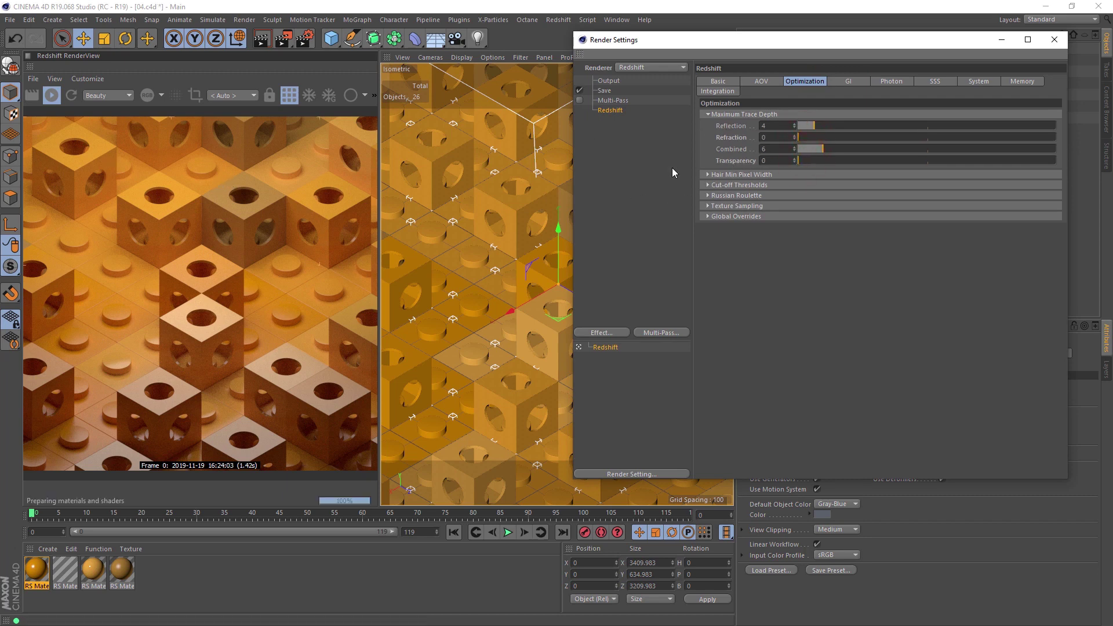
{"action": "left_click", "coordinate": [285, 96]}
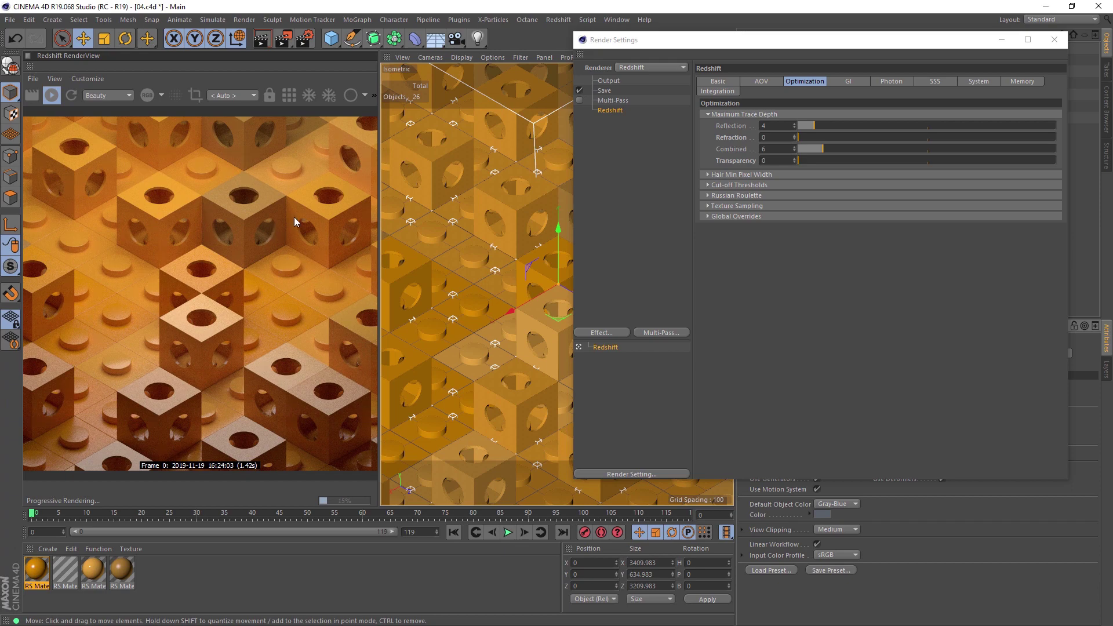
{"action": "left_click", "coordinate": [809, 127]}
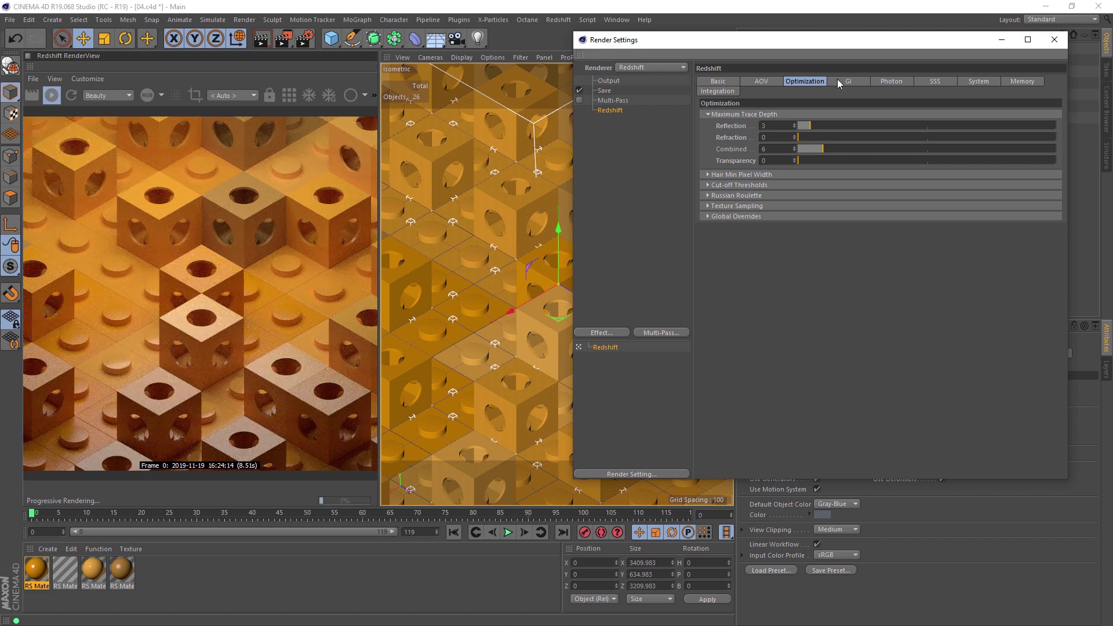
Switch the RenderView preview to Clay mode and set the bucket size to 64
{"action": "left_click", "coordinate": [364, 96]}
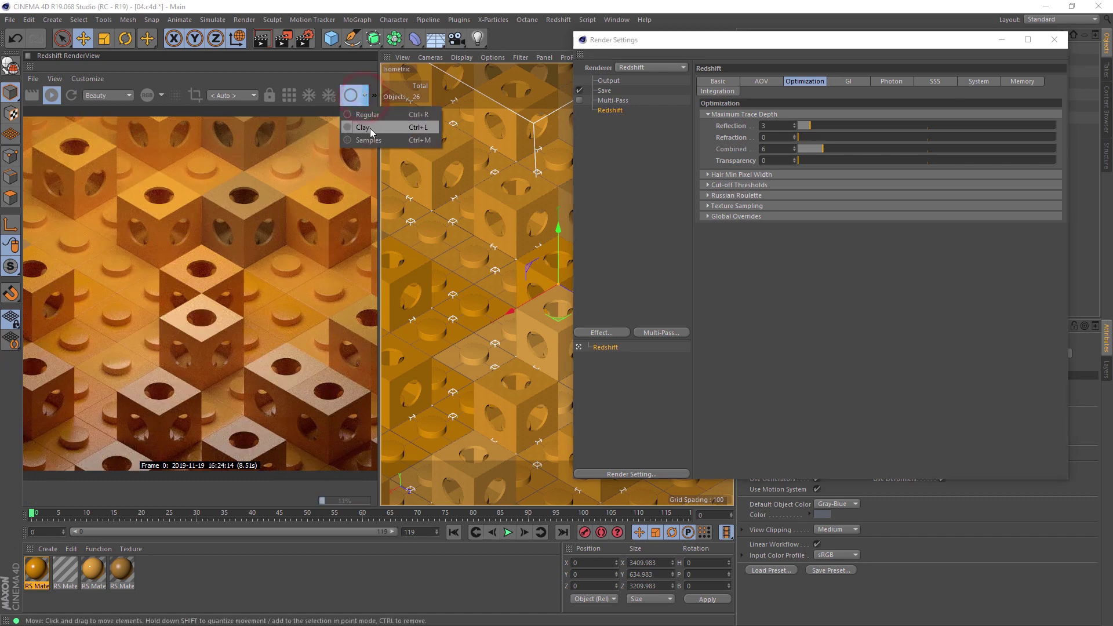
{"action": "left_click", "coordinate": [368, 131]}
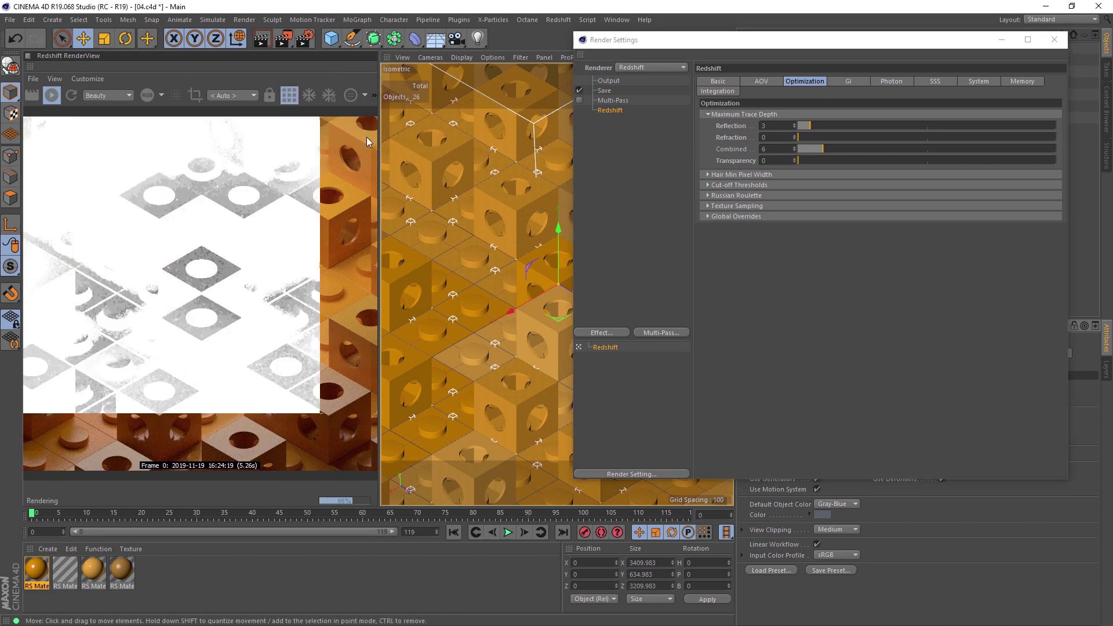
{"action": "left_click", "coordinate": [963, 83]}
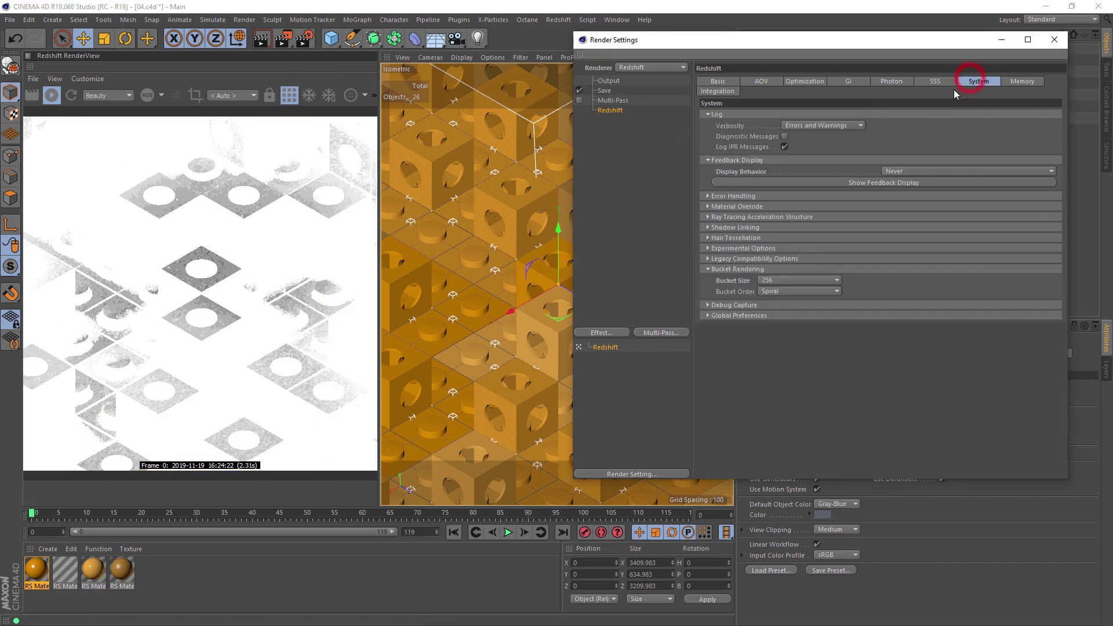
{"action": "left_click", "coordinate": [778, 281]}
{"action": "left_click", "coordinate": [774, 289]}
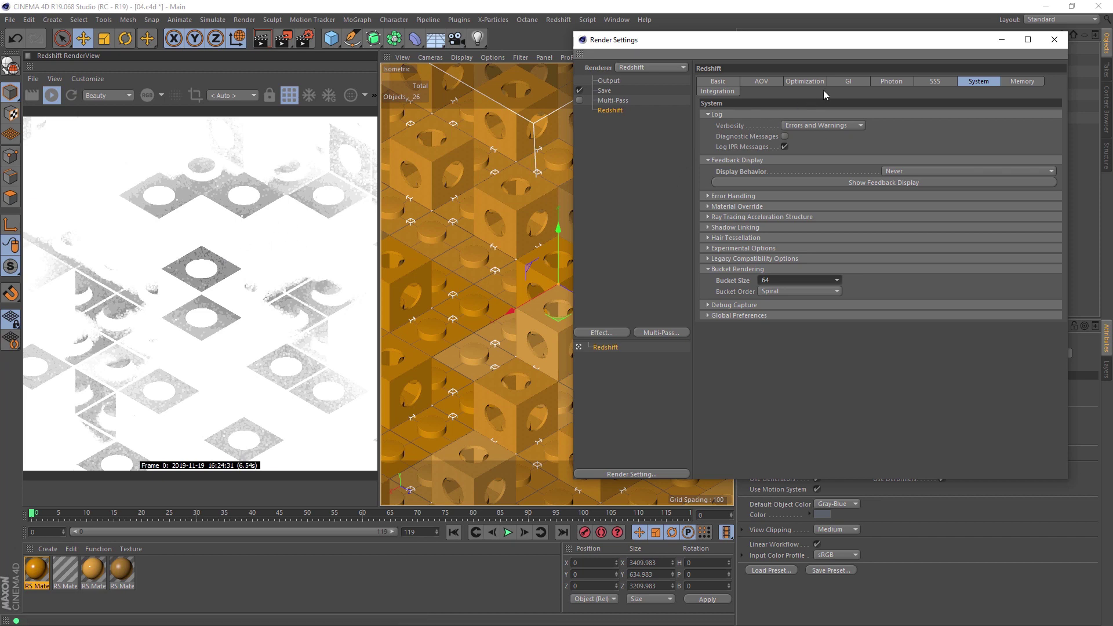
Set both the primary and secondary GI engines to None
{"action": "left_click", "coordinate": [847, 81]}
{"action": "left_click", "coordinate": [817, 125]}
{"action": "left_click", "coordinate": [814, 137]}
{"action": "left_click", "coordinate": [820, 136]}
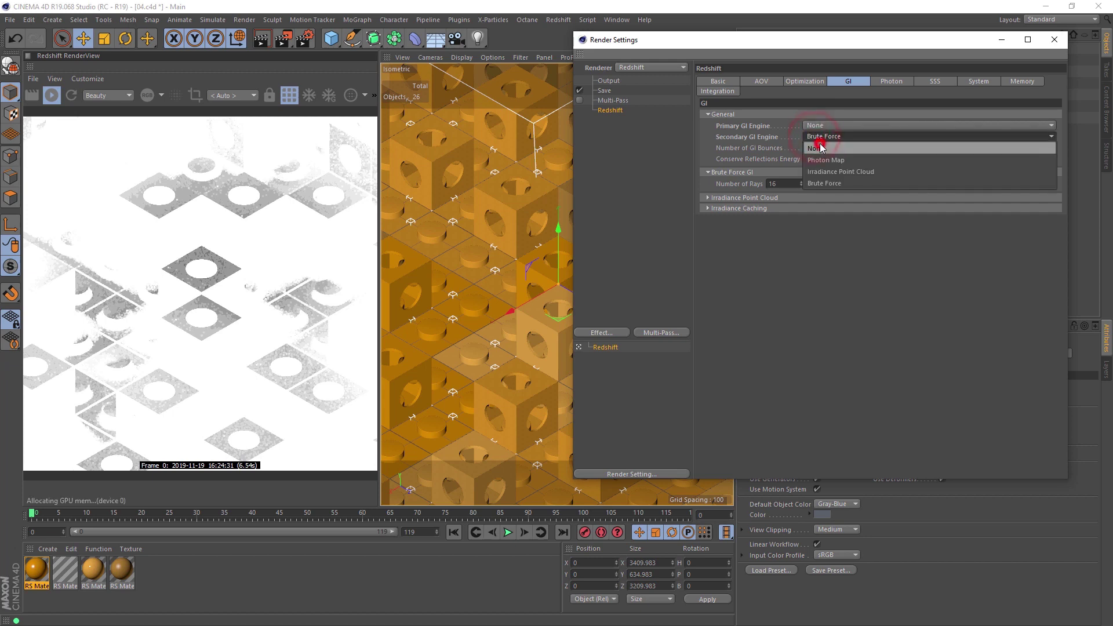
{"action": "left_click", "coordinate": [818, 148]}
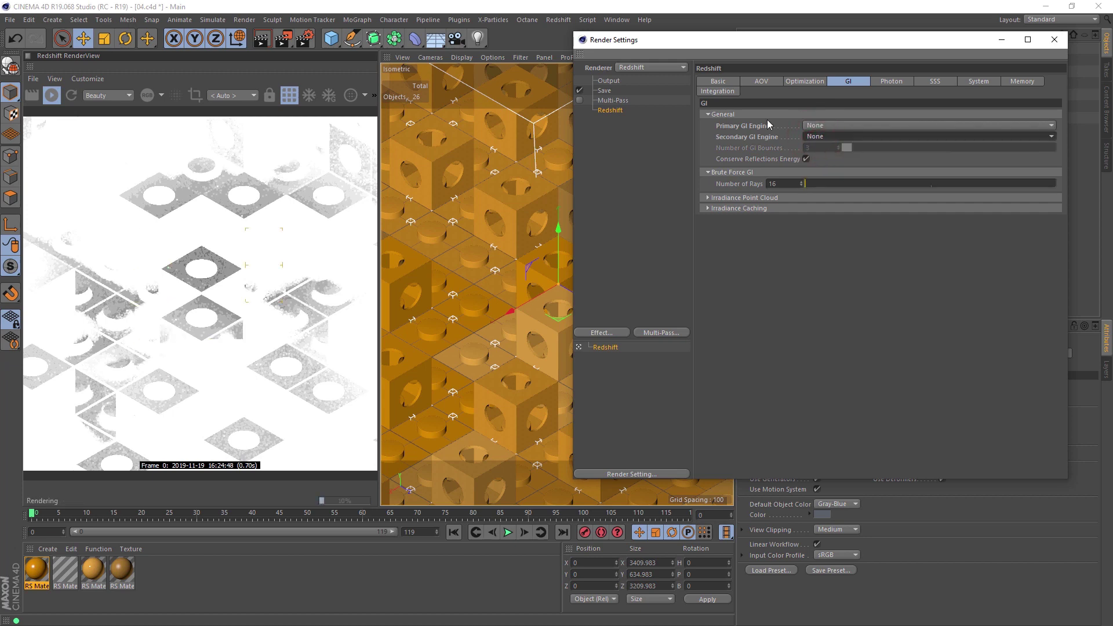
Double Samples Max twice, from 64 to 256
{"action": "left_click", "coordinate": [718, 81]}
{"action": "double_click", "coordinate": [881, 196]}
{"action": "key", "text": "Return"}
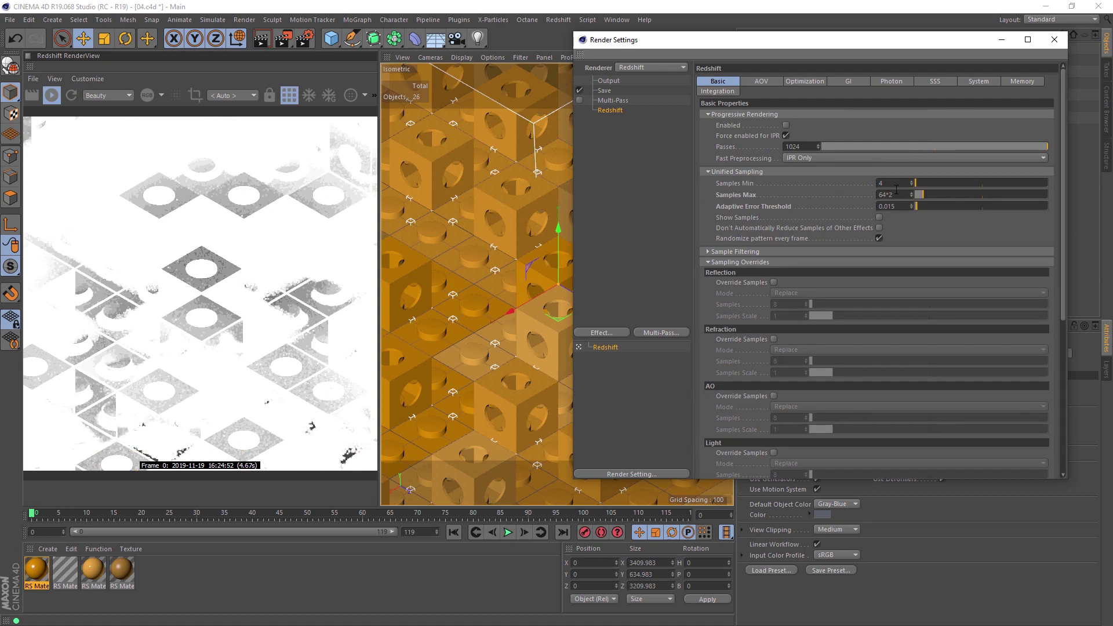
{"action": "type", "text": "*2"}
{"action": "key", "text": "Return"}
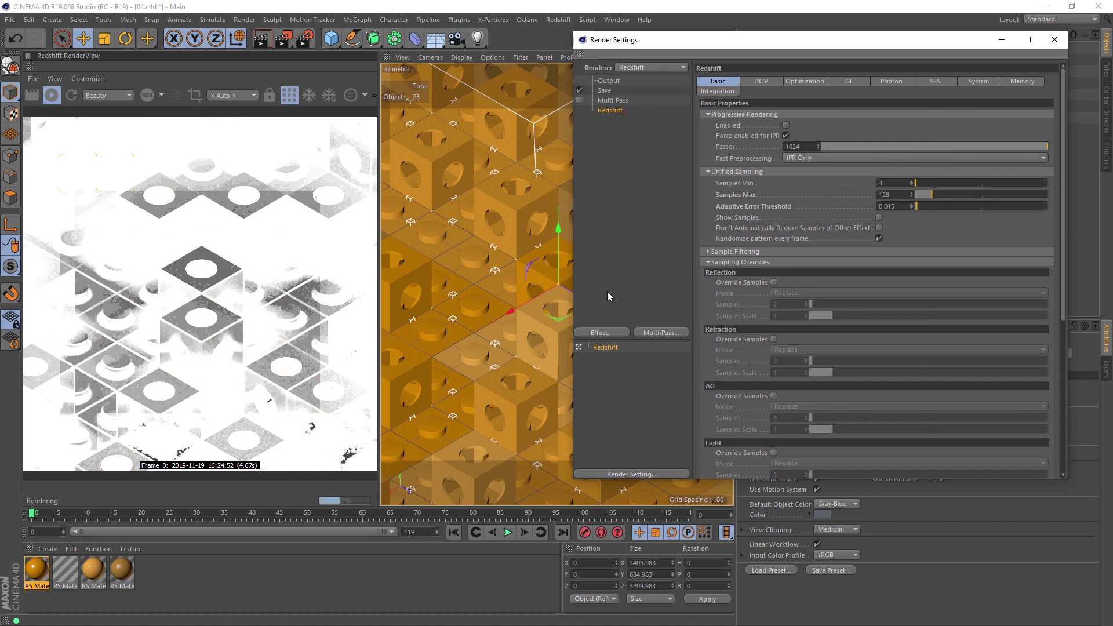
{"action": "left_click", "coordinate": [898, 195]}
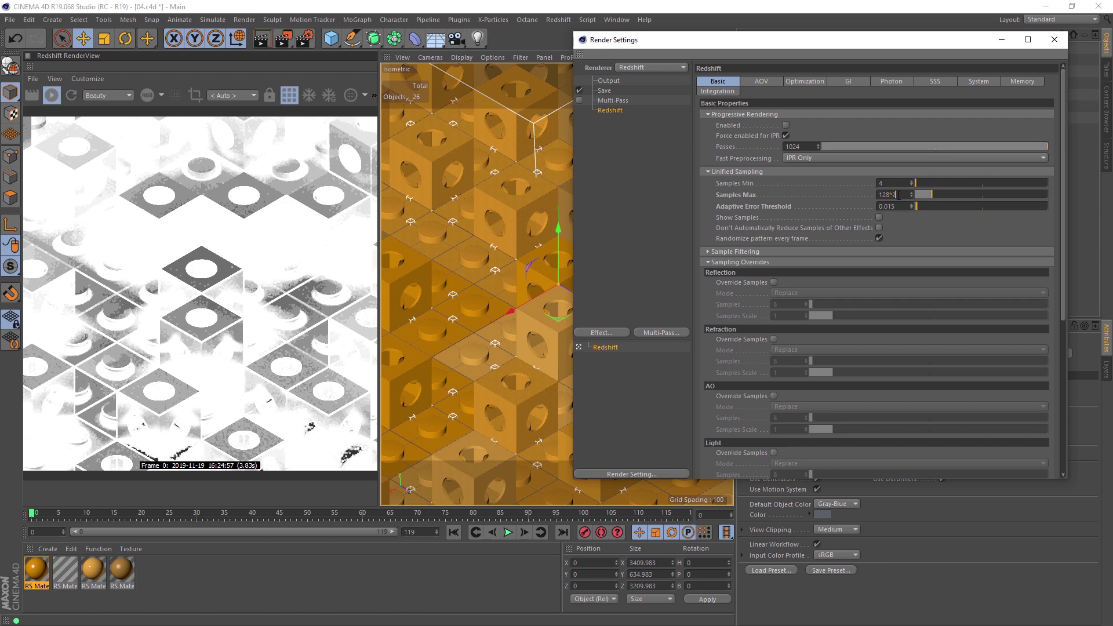
{"action": "type", "text": "*2"}
{"action": "key", "text": "Return"}
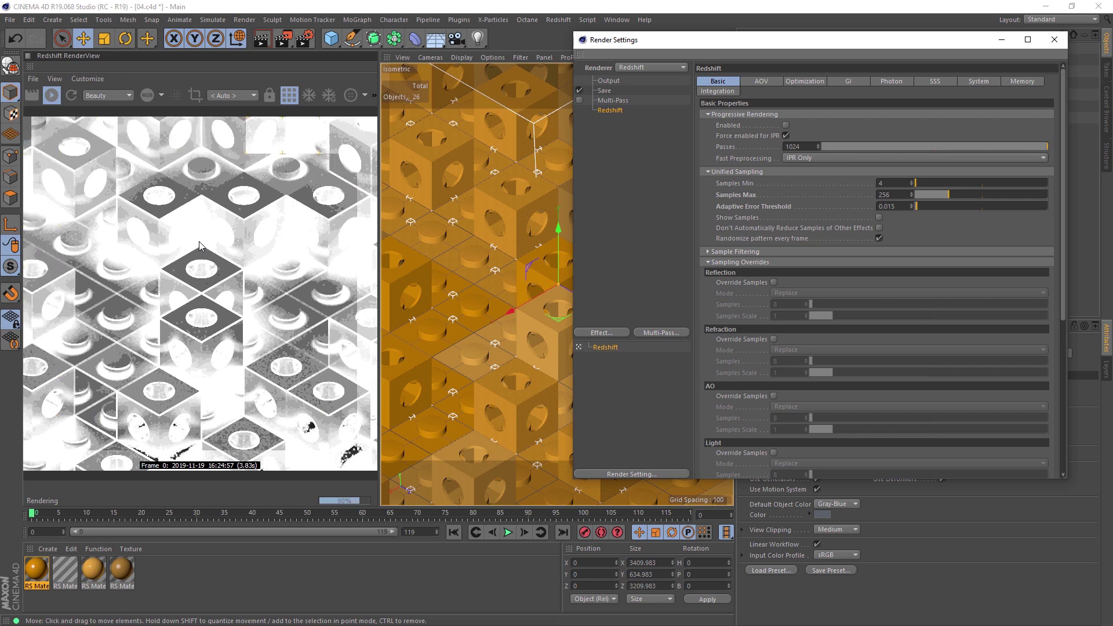
Enable the reflection samples override at 512 and close the render settings
{"action": "left_click", "coordinate": [773, 282]}
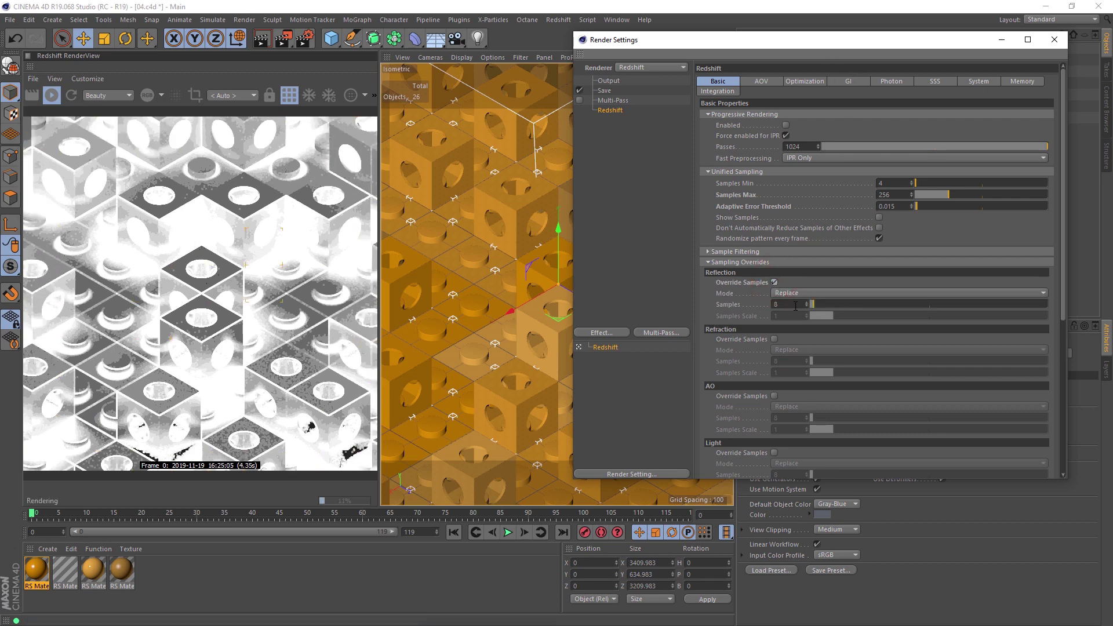
{"action": "type", "text": "512"}
{"action": "key", "text": "Return"}
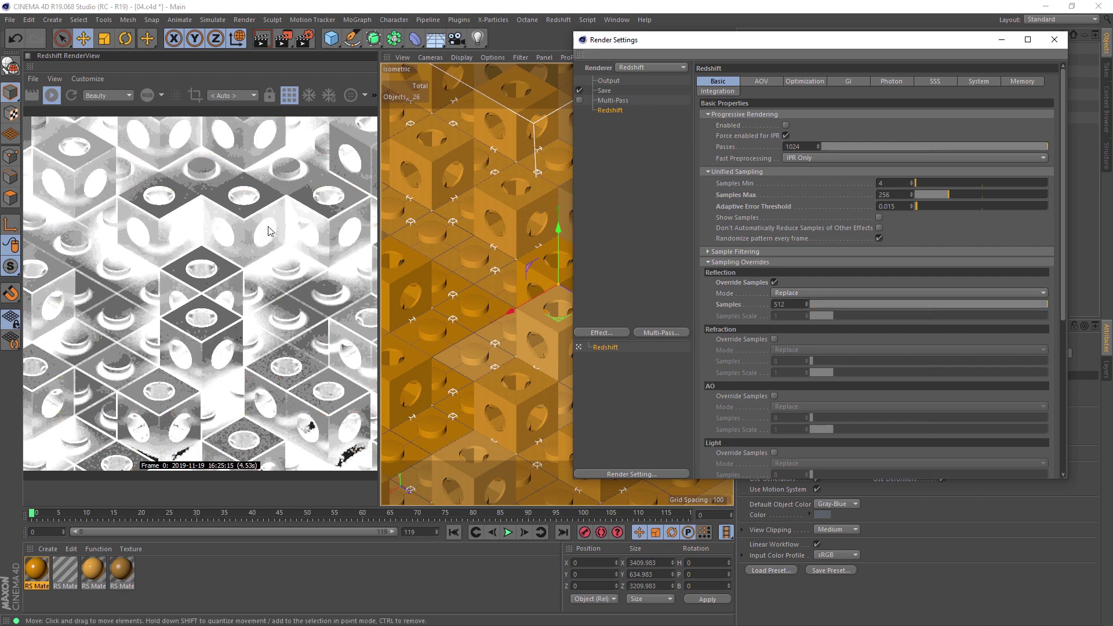
{"action": "left_click", "coordinate": [1000, 40]}
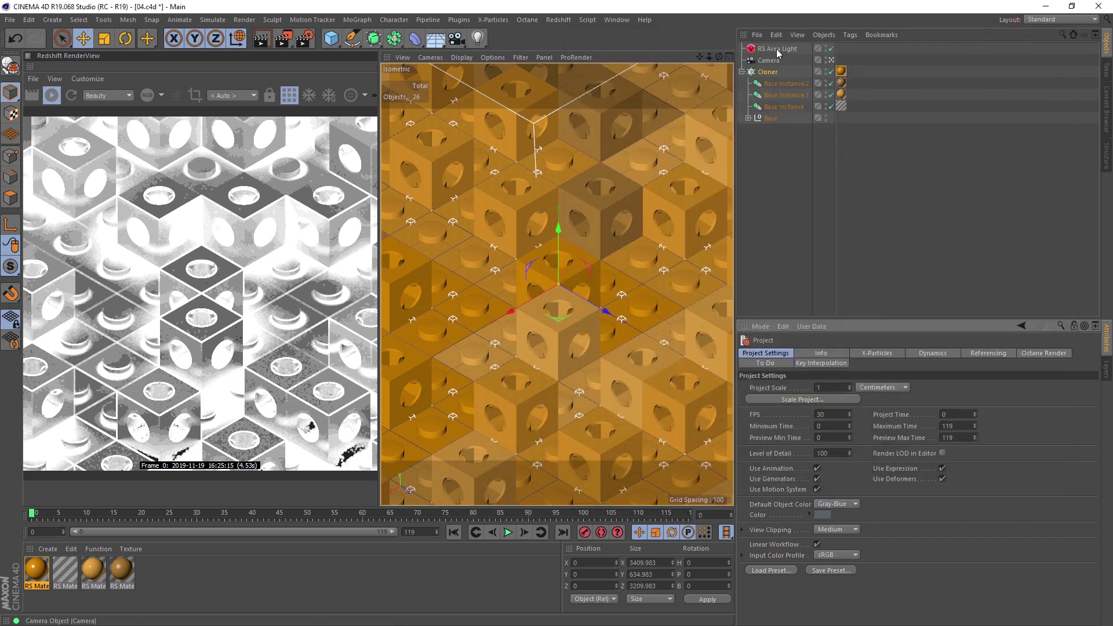
Set the RS Area Light's samples to 1024, then double them to 2048
{"action": "left_click", "coordinate": [773, 48]}
{"action": "scroll", "coordinate": [1011, 540], "scroll_direction": "down", "scroll_amount": 5}
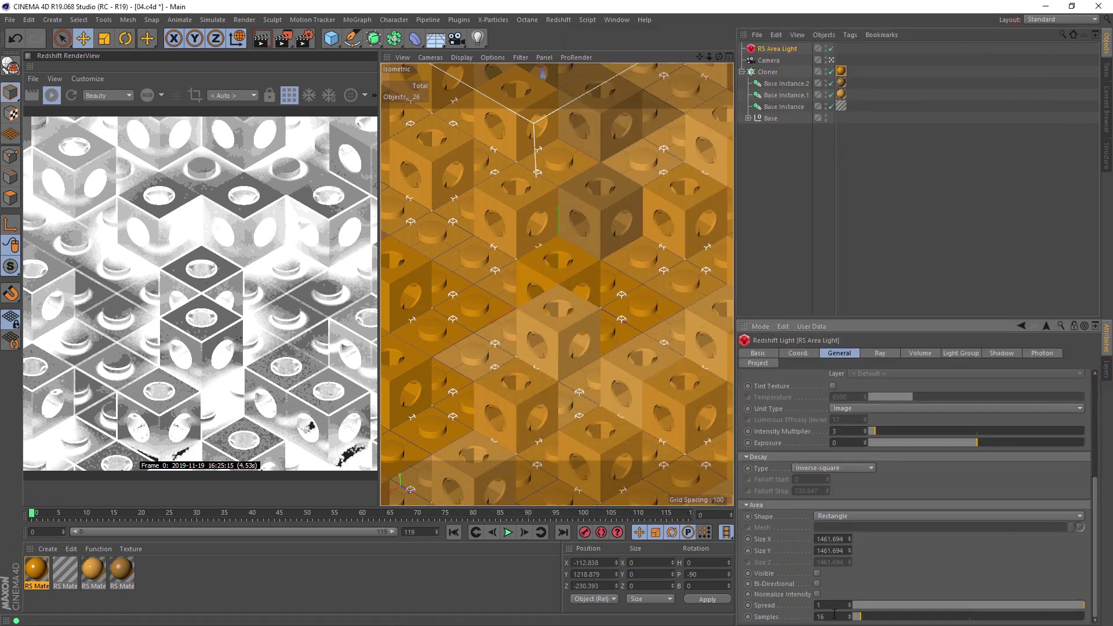
{"action": "left_click", "coordinate": [834, 615]}
{"action": "type", "text": "1024"}
{"action": "key", "text": "Return"}
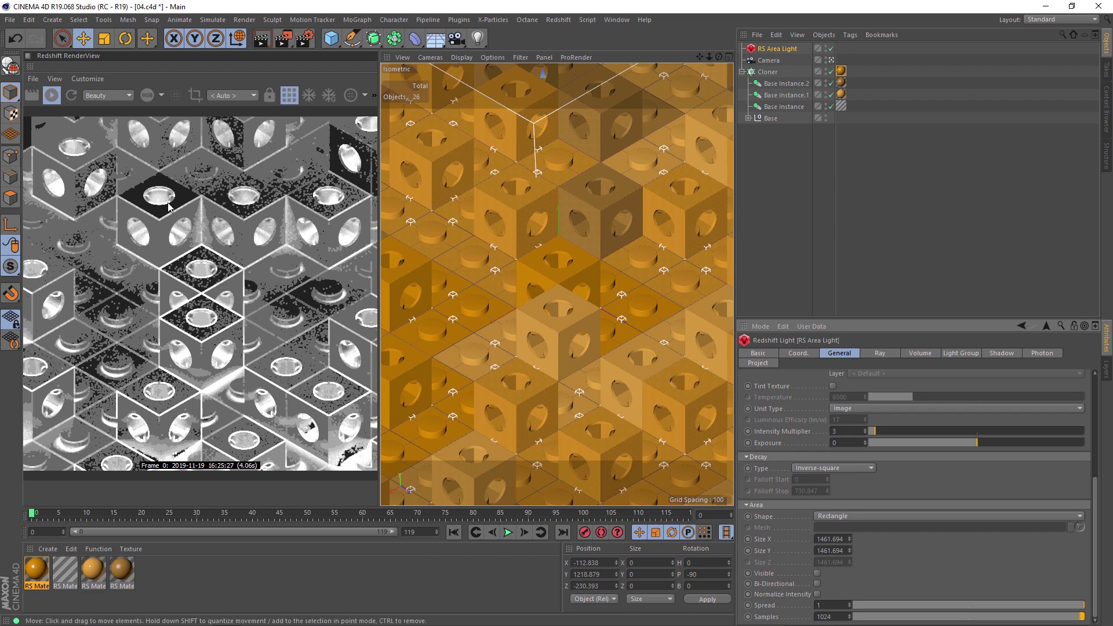
{"action": "left_click", "coordinate": [841, 616]}
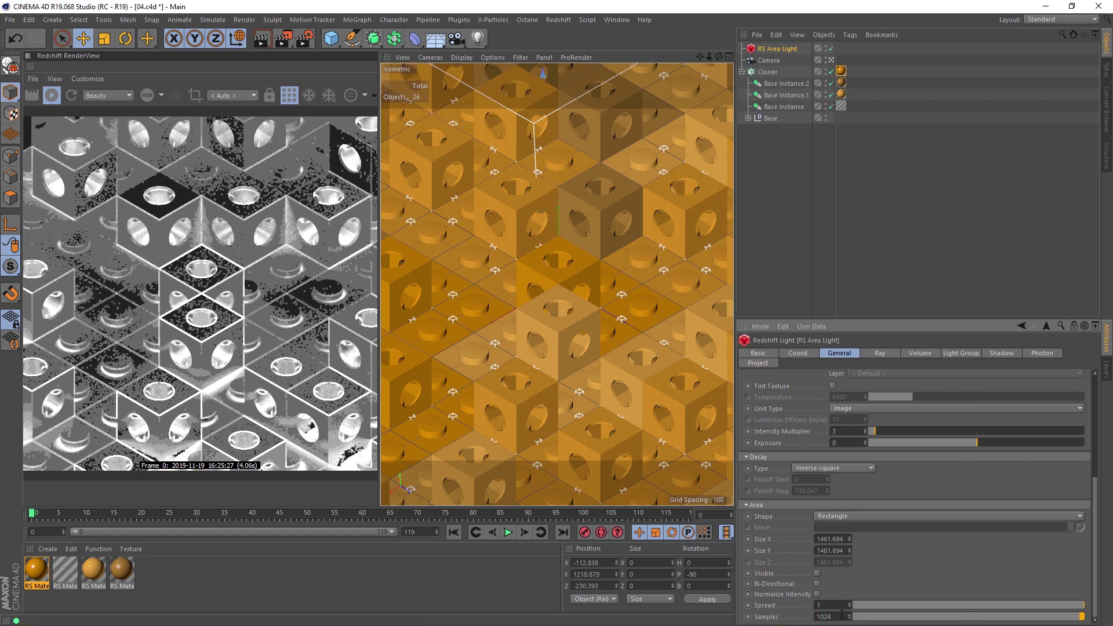
{"action": "type", "text": "*2"}
{"action": "key", "text": "Return"}
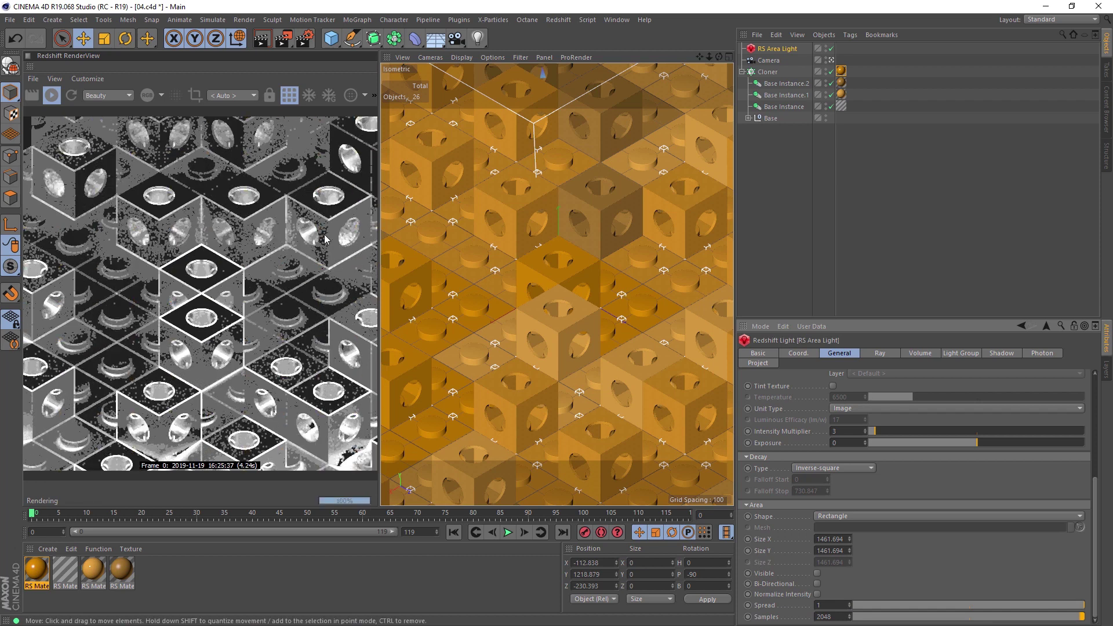
Compare Adaptive Error Threshold values 0.1, 0.05 and 0.015, finally settling on 0.01
{"action": "left_click", "coordinate": [304, 38]}
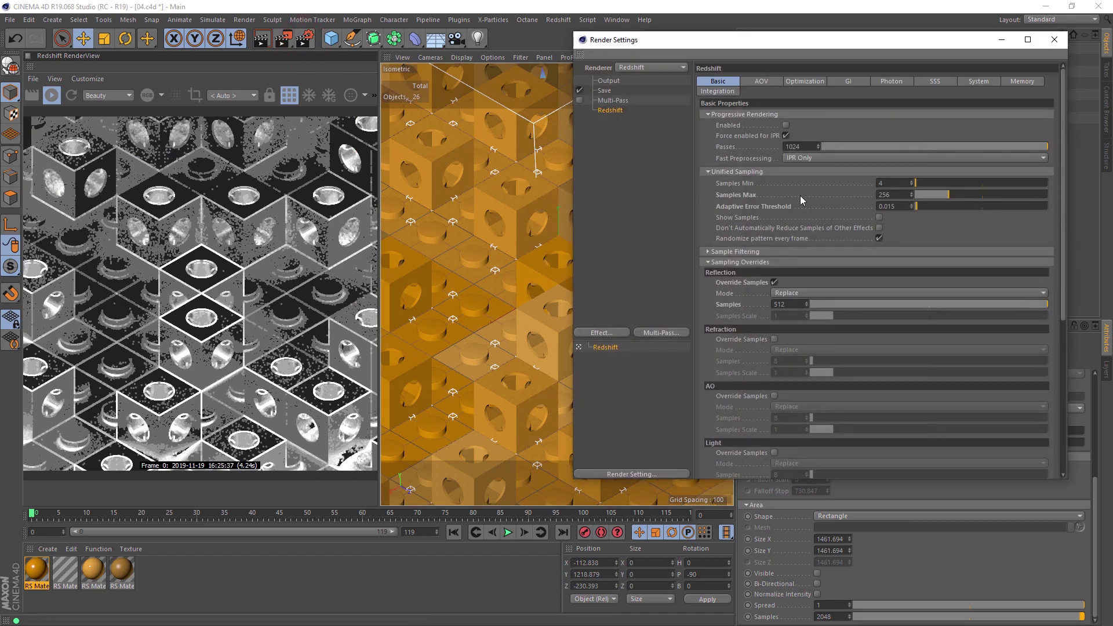
{"action": "left_click", "coordinate": [892, 206]}
{"action": "key", "text": "Return"}
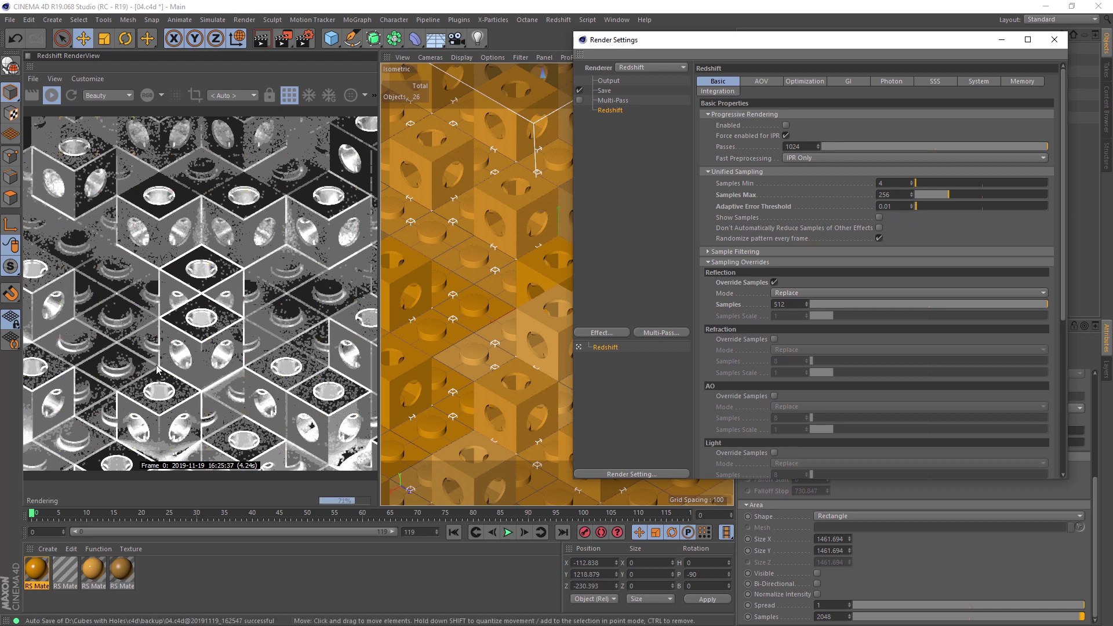
{"action": "double_click", "coordinate": [887, 206]}
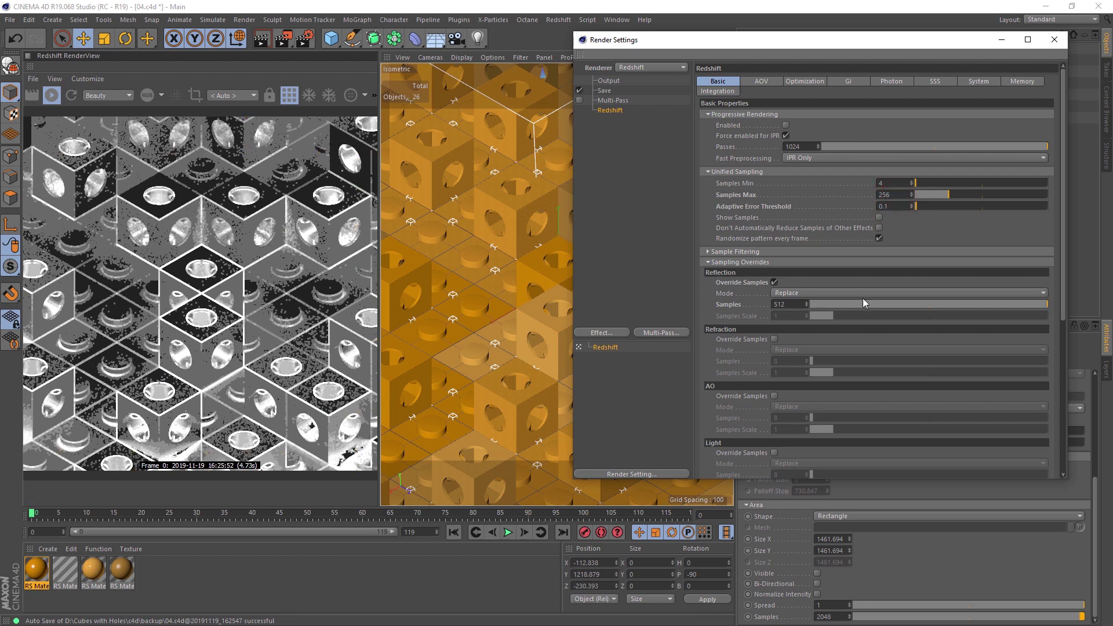
{"action": "key", "text": "Return"}
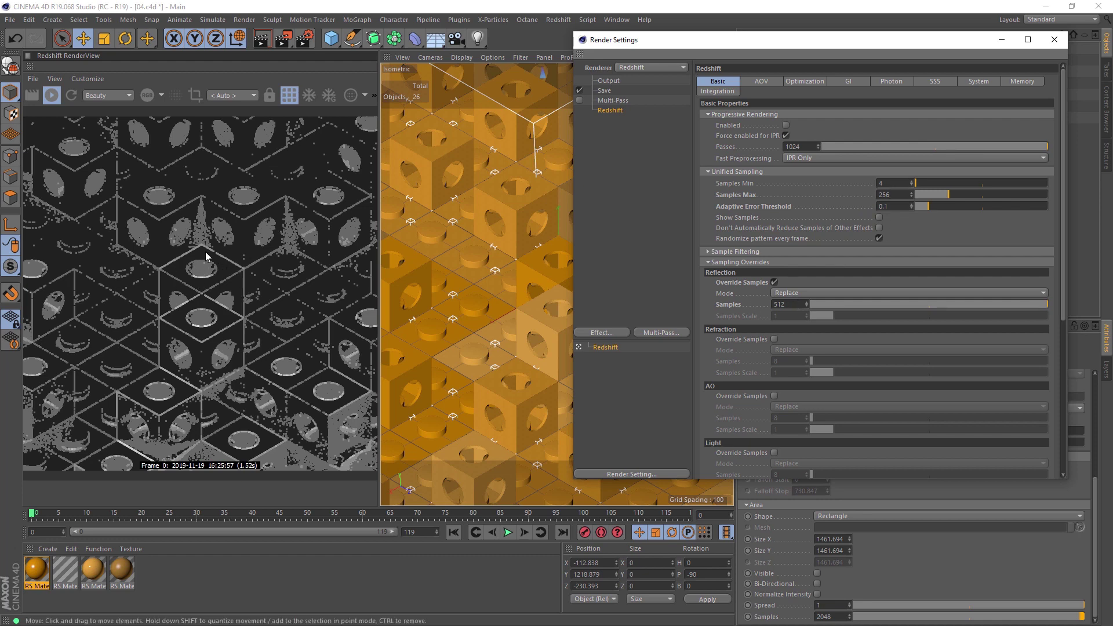
{"action": "double_click", "coordinate": [892, 207]}
{"action": "type", "text": "0.05"}
{"action": "key", "text": "Return"}
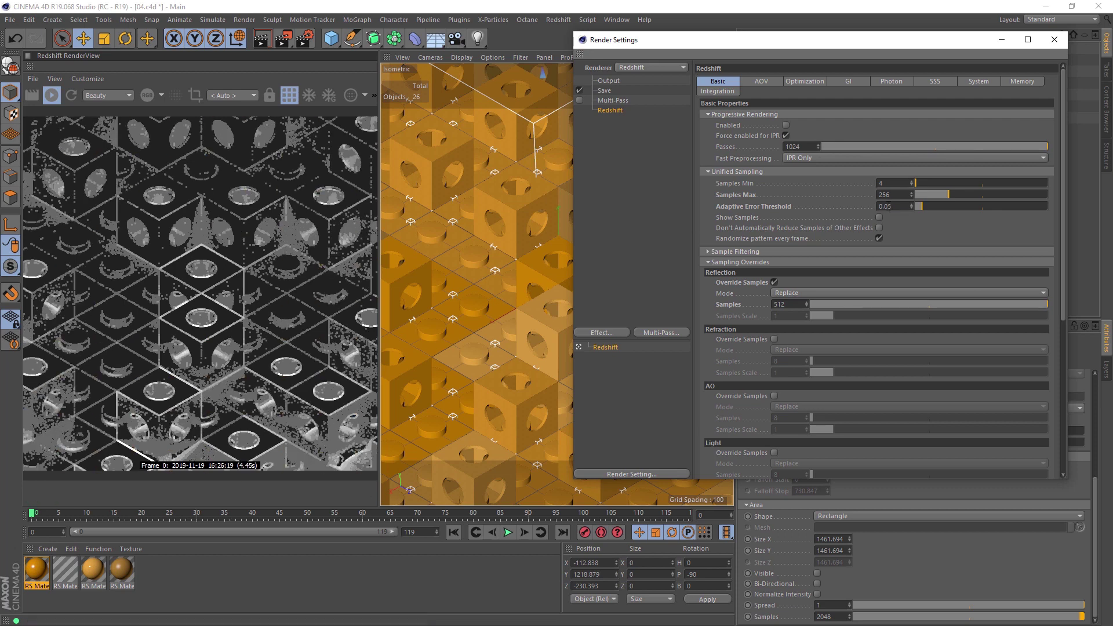
{"action": "left_click", "coordinate": [897, 206]}
{"action": "key", "text": "Return"}
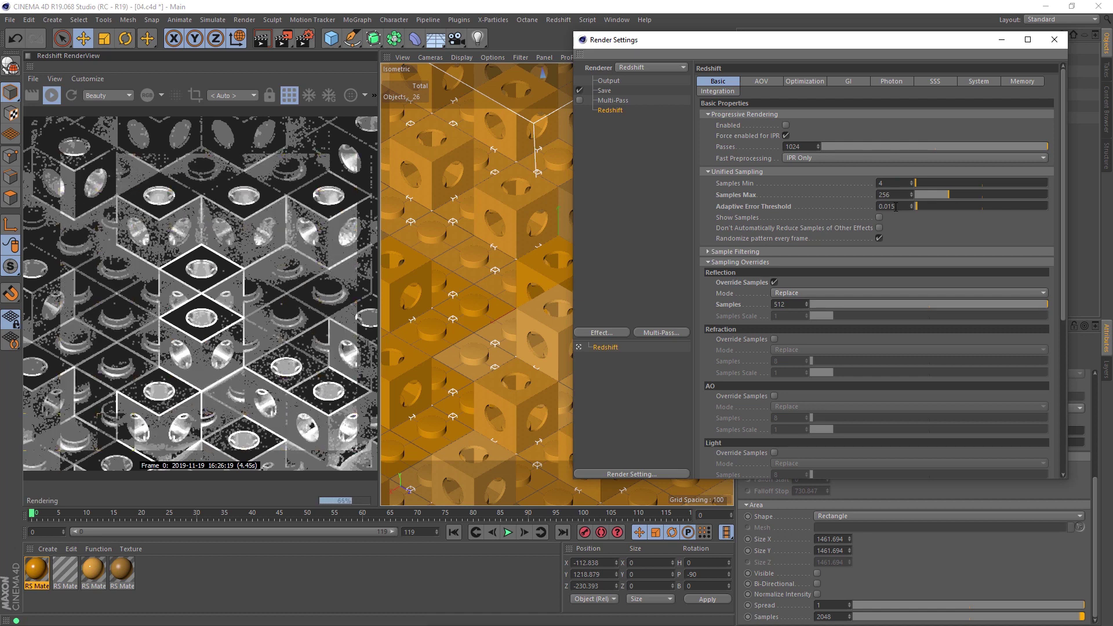
{"action": "left_click", "coordinate": [895, 207]}
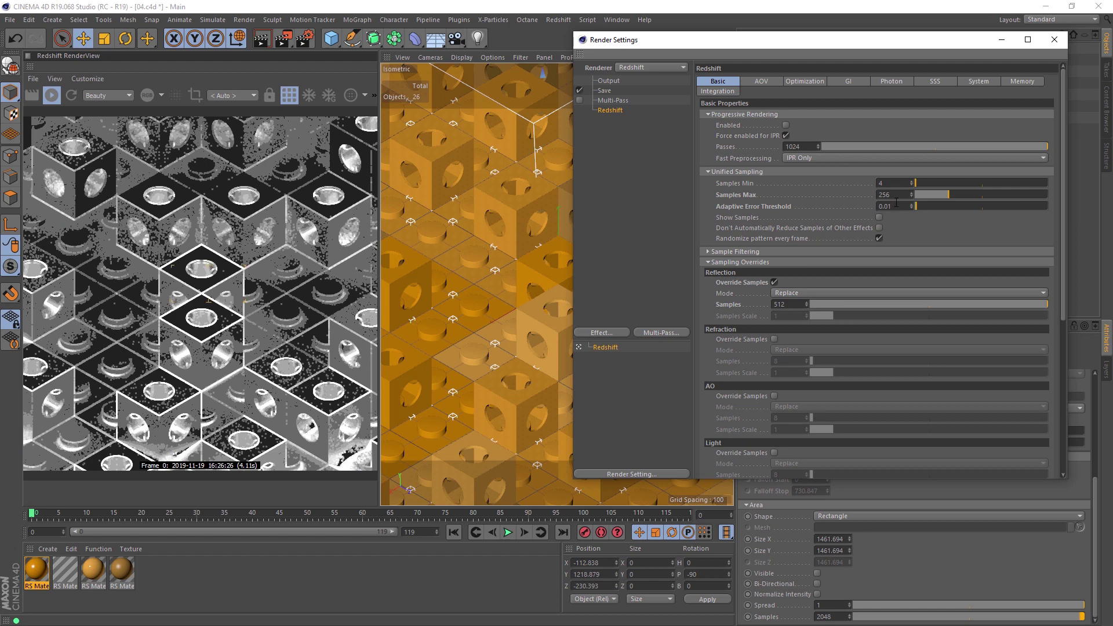
{"action": "key", "text": "Return"}
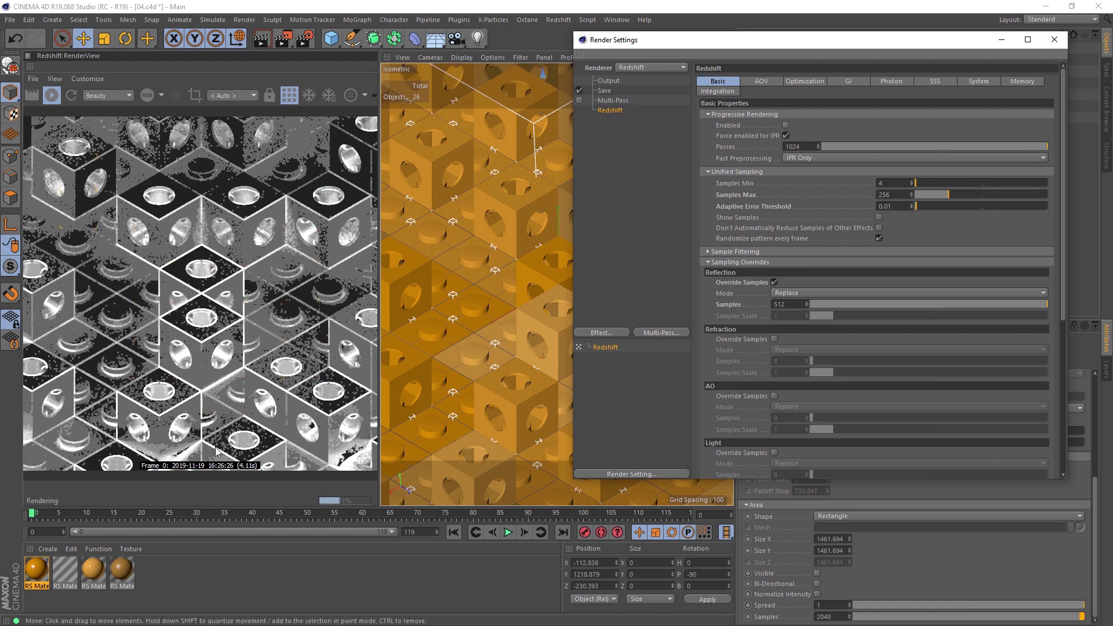
Set primary and secondary GI engines to Brute Force with 1024 rays
{"action": "left_click", "coordinate": [846, 81]}
{"action": "left_click", "coordinate": [830, 125]}
{"action": "left_click", "coordinate": [835, 172]}
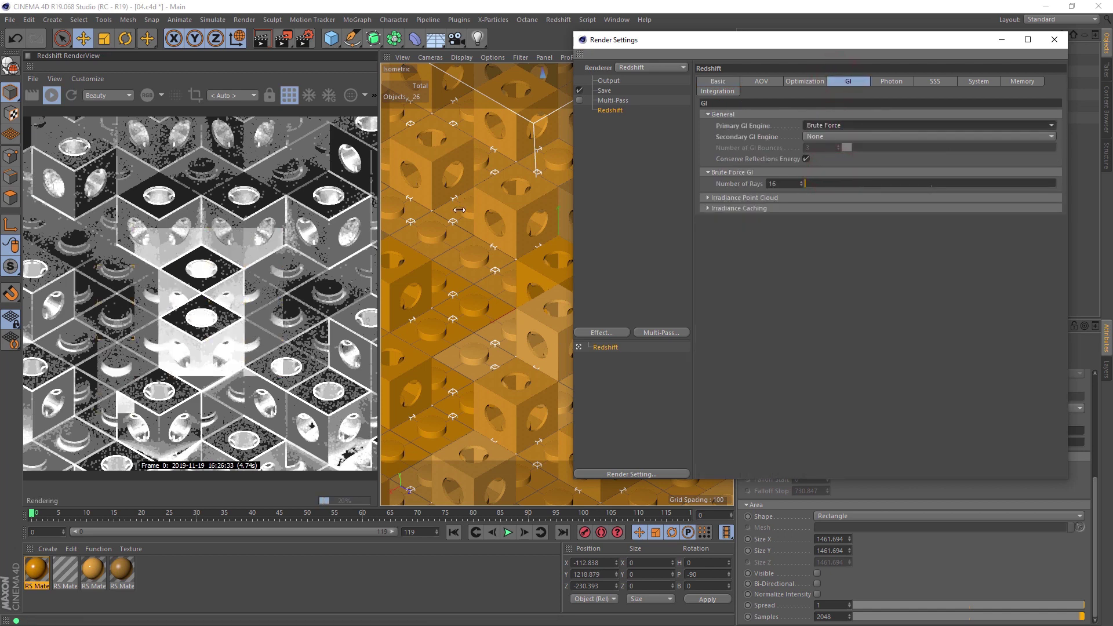
{"action": "left_click", "coordinate": [811, 137]}
{"action": "left_click", "coordinate": [834, 183]}
{"action": "left_click", "coordinate": [776, 184]}
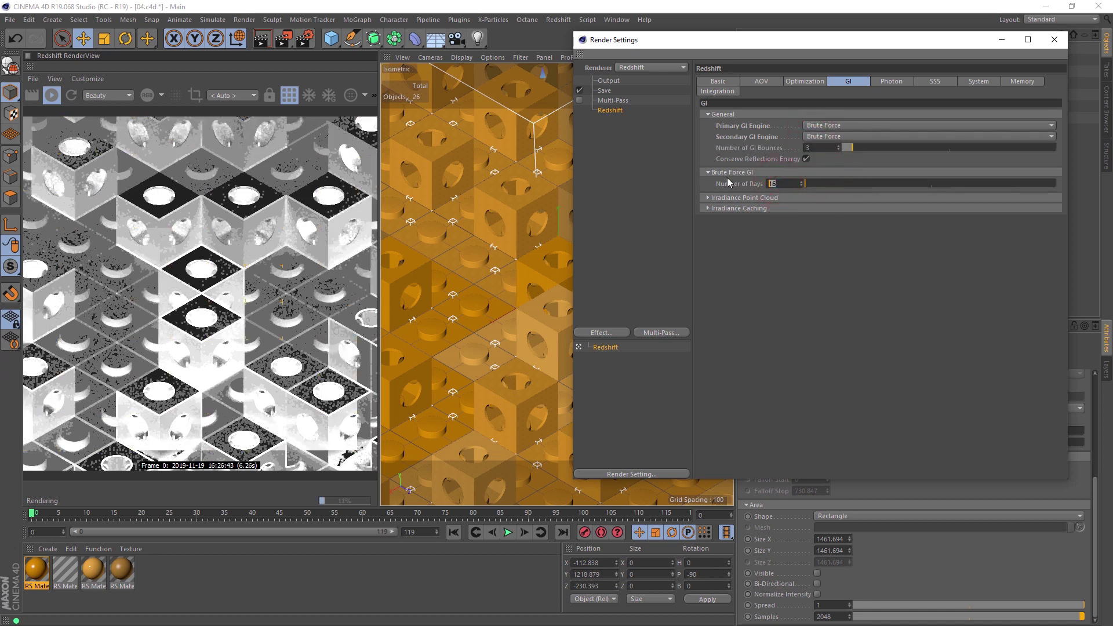
{"action": "type", "text": "1024"}
{"action": "key", "text": "Return"}
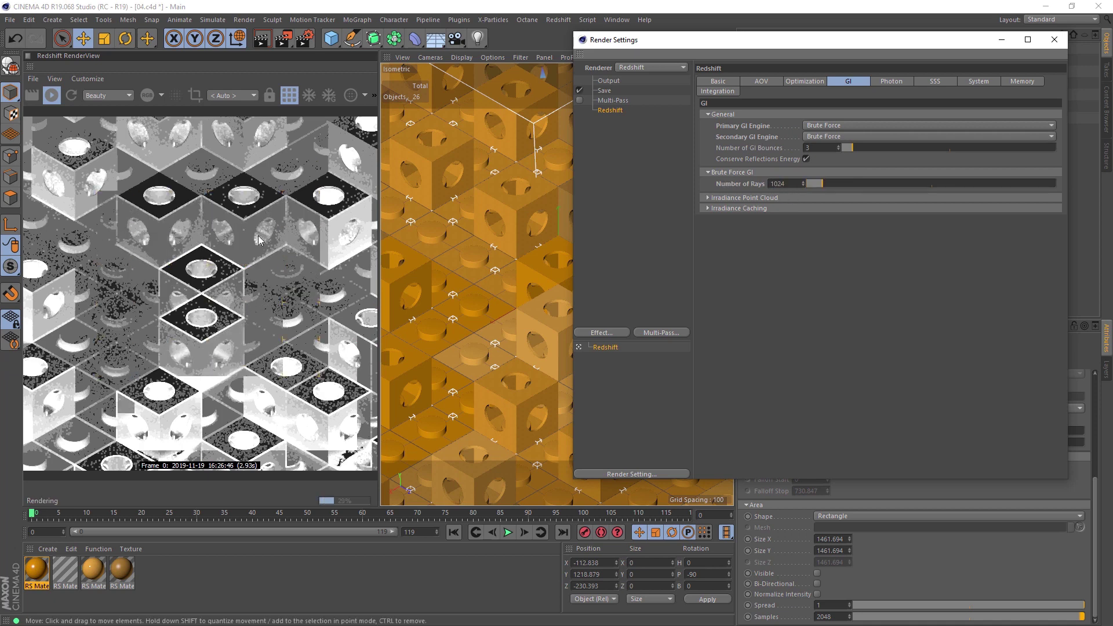
Try Irradiance Point Cloud as the secondary GI engine, ending back on Brute Force
{"action": "left_click", "coordinate": [823, 137]}
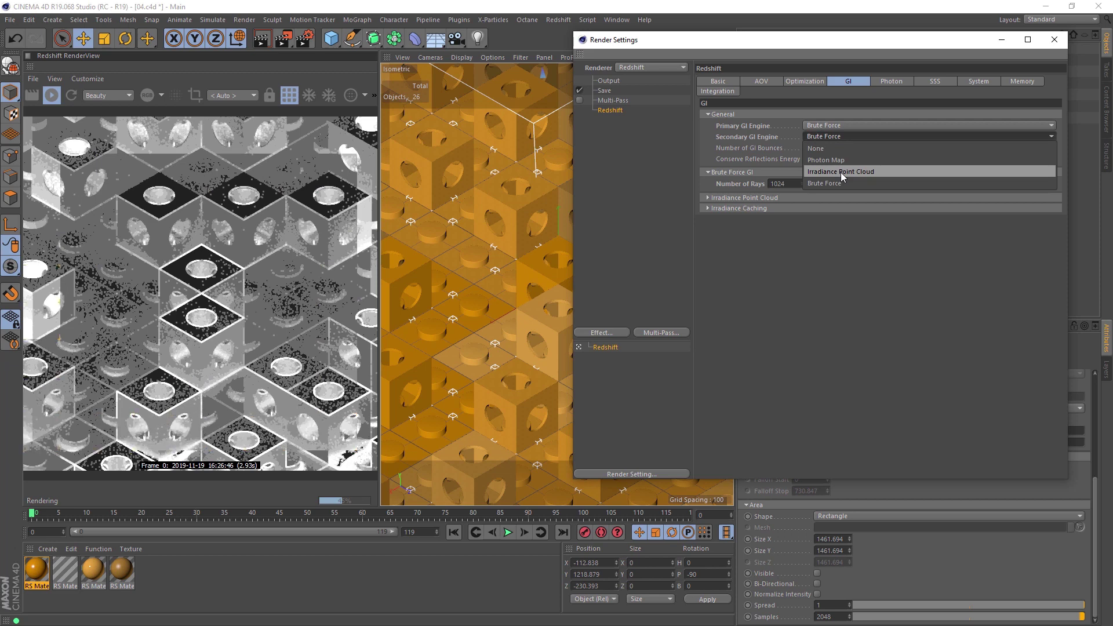
{"action": "left_click", "coordinate": [840, 172]}
{"action": "left_click", "coordinate": [834, 137]}
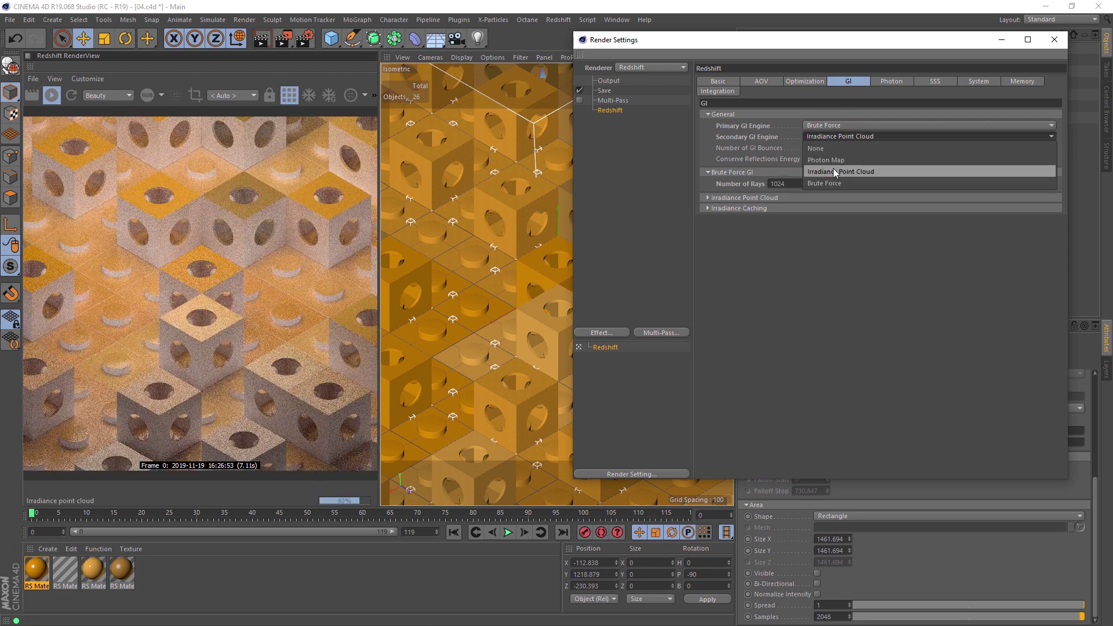
{"action": "left_click", "coordinate": [829, 183]}
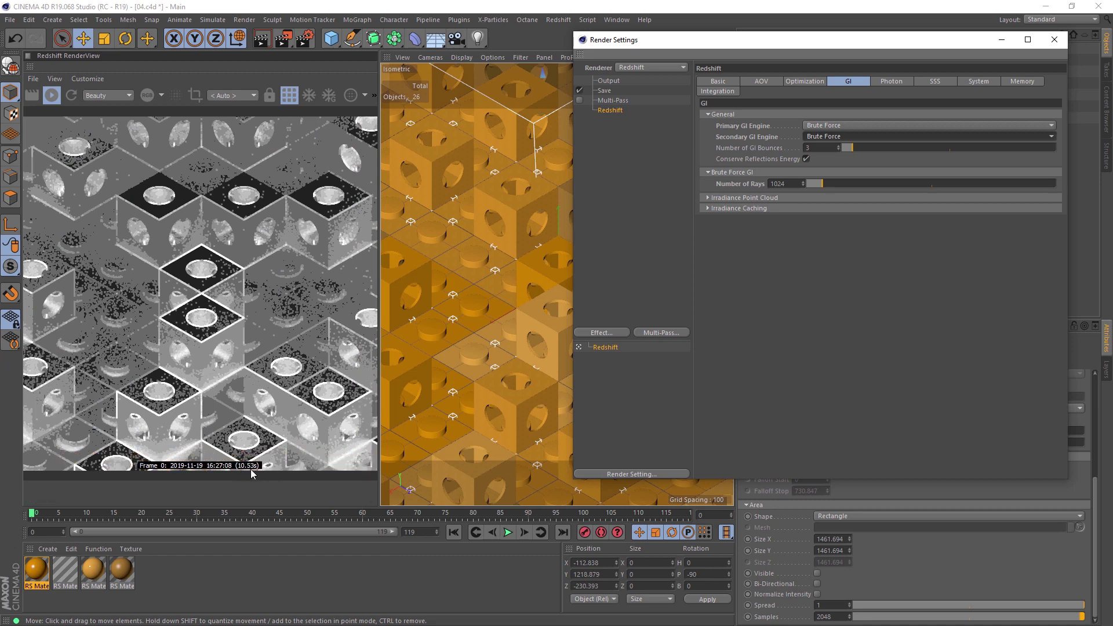
{"action": "left_click", "coordinate": [823, 137]}
{"action": "left_click", "coordinate": [845, 172]}
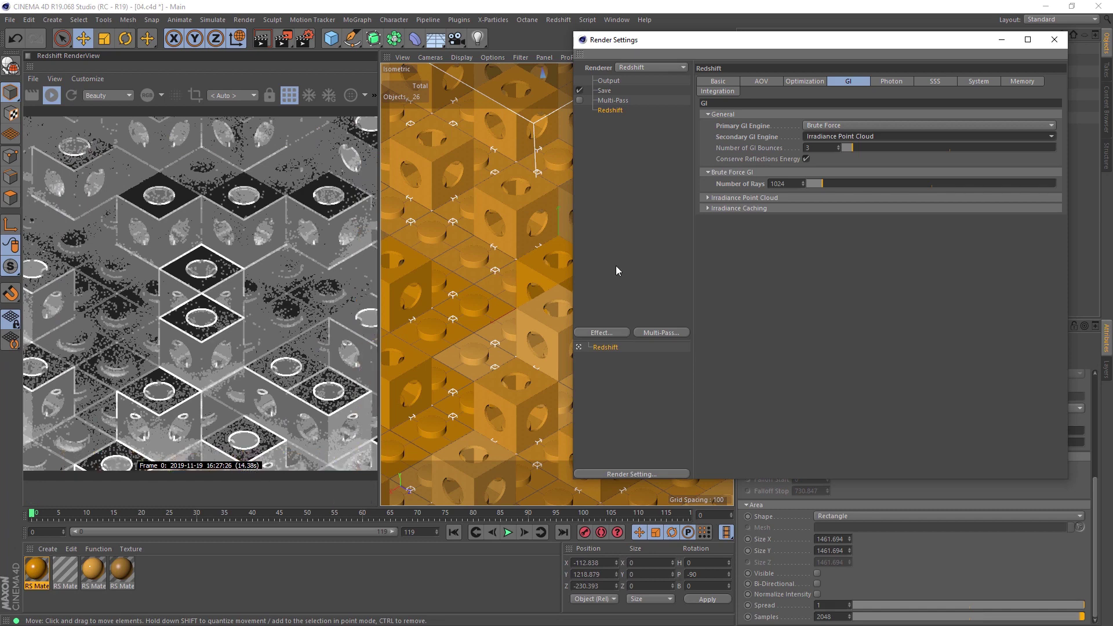
{"action": "left_click", "coordinate": [825, 127]}
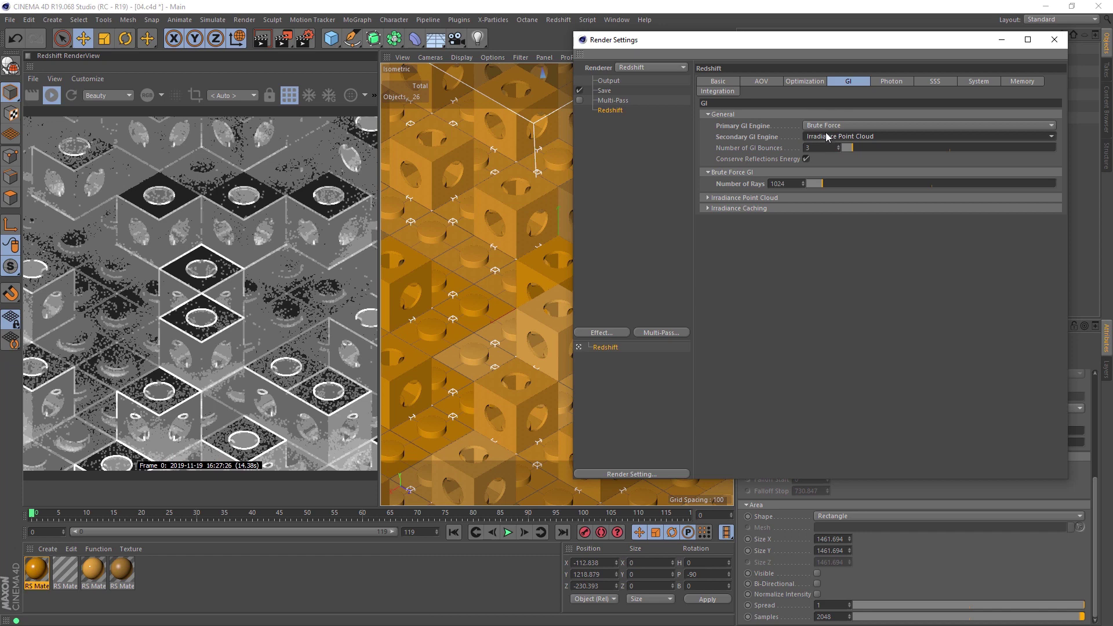
{"action": "left_click", "coordinate": [825, 137]}
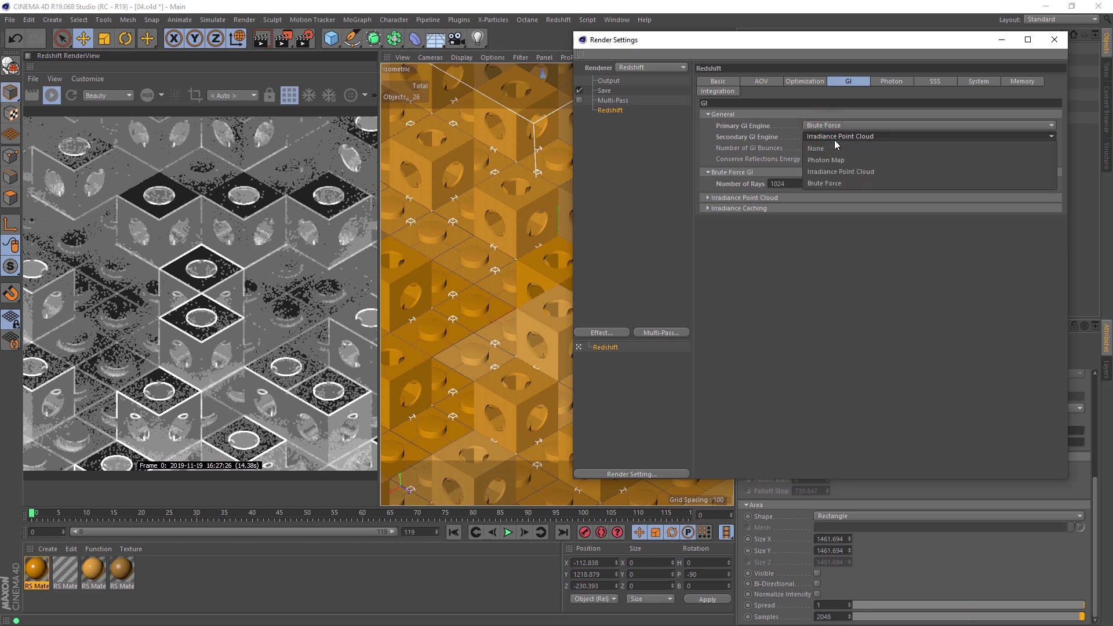
{"action": "left_click", "coordinate": [843, 183]}
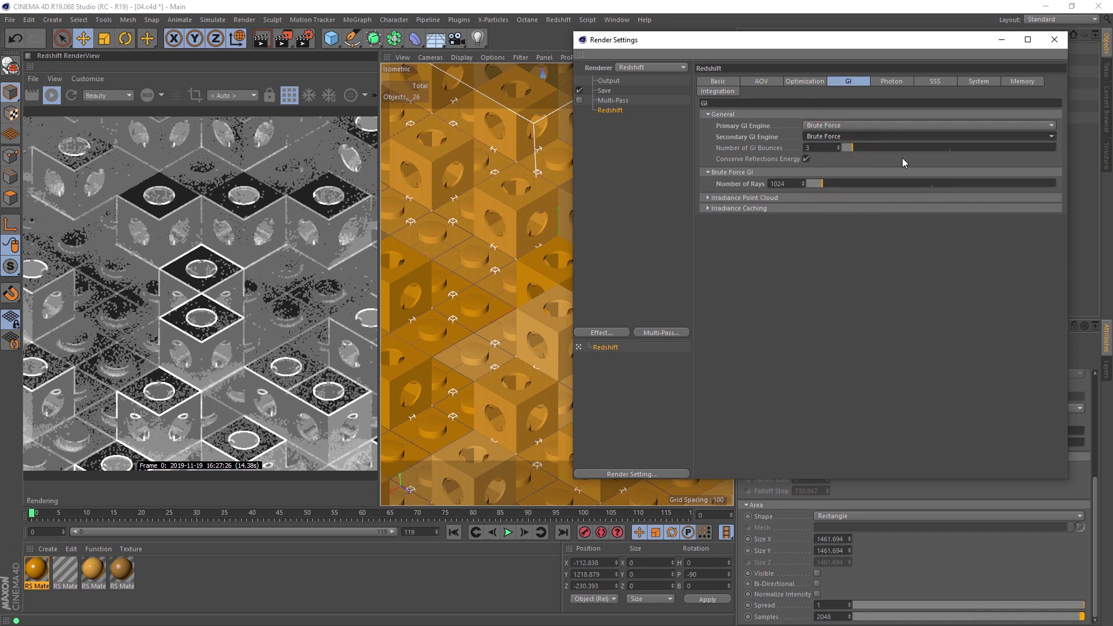
Set the Redshift bucket size to 256
{"action": "left_click", "coordinate": [967, 81]}
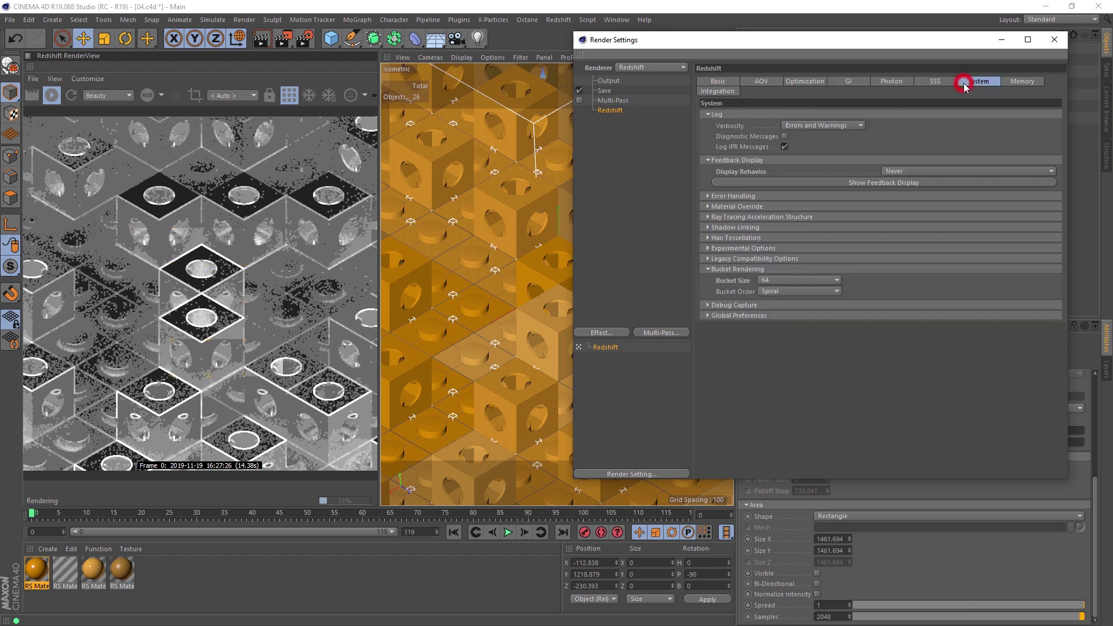
{"action": "left_click", "coordinate": [797, 281]}
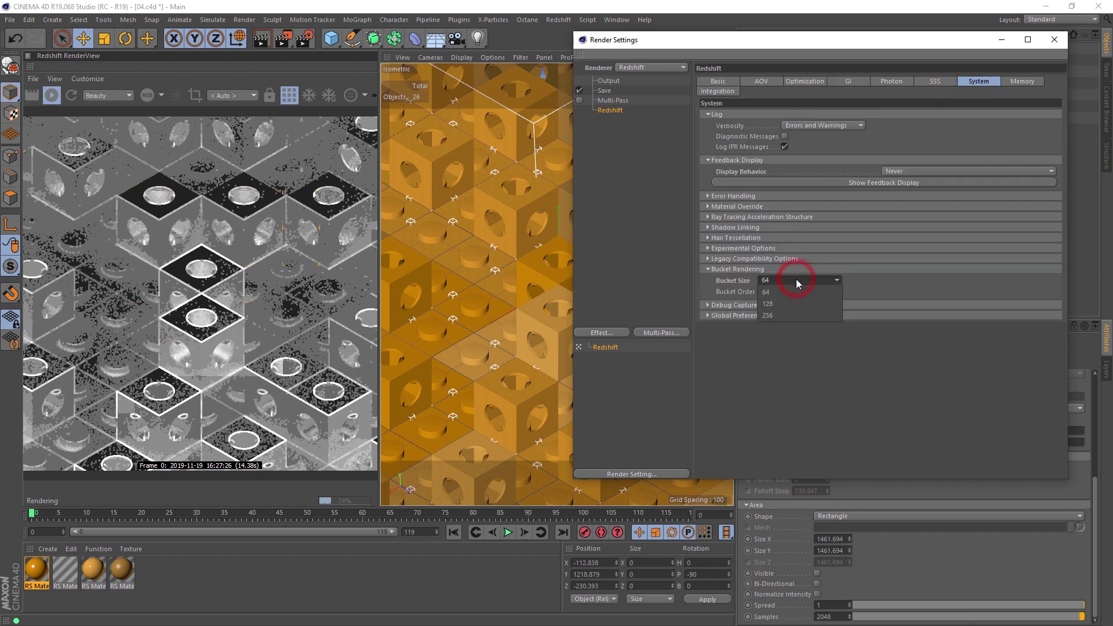
{"action": "left_click", "coordinate": [784, 314]}
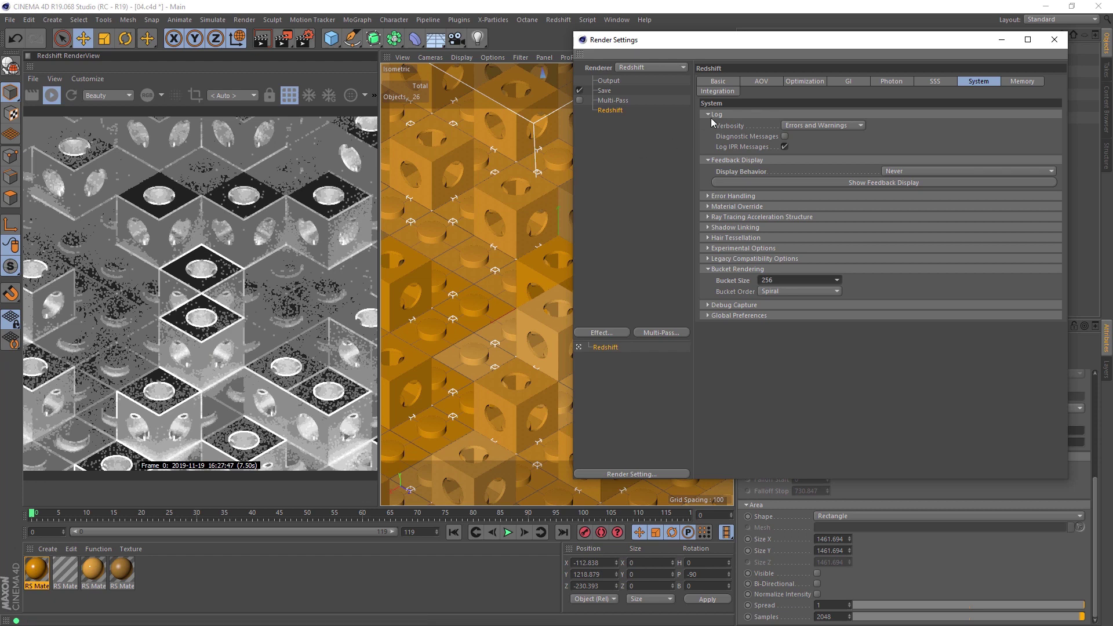
Review the Optimization, GI and Basic tabs and return the preview to the normal full-colour render
{"action": "left_click", "coordinate": [805, 83]}
{"action": "left_click", "coordinate": [840, 81]}
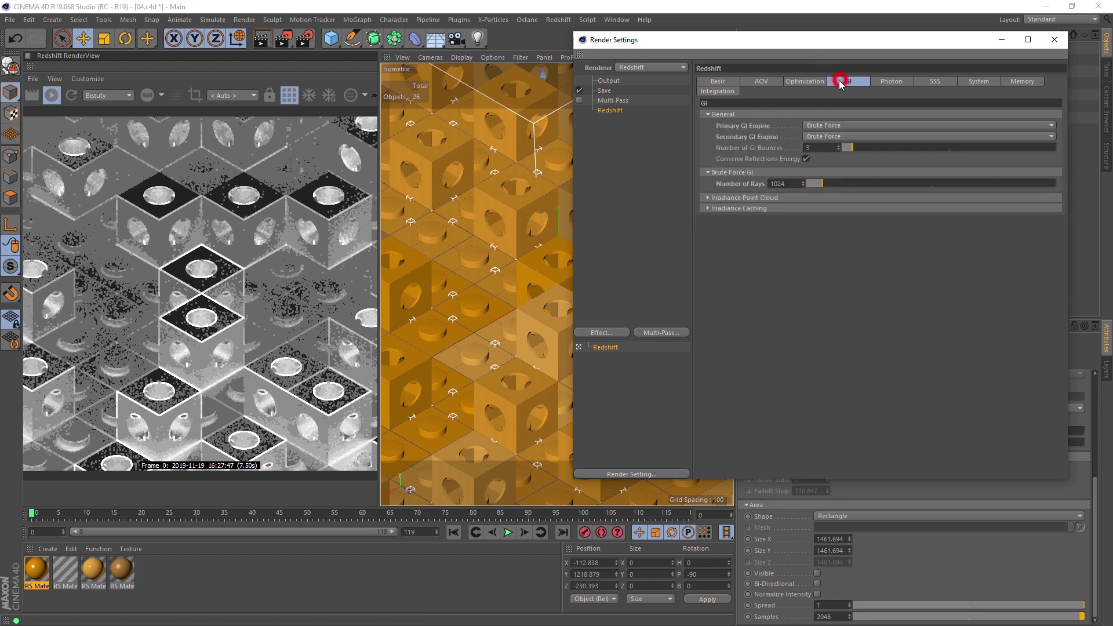
{"action": "left_click", "coordinate": [791, 181]}
{"action": "left_click", "coordinate": [718, 81]}
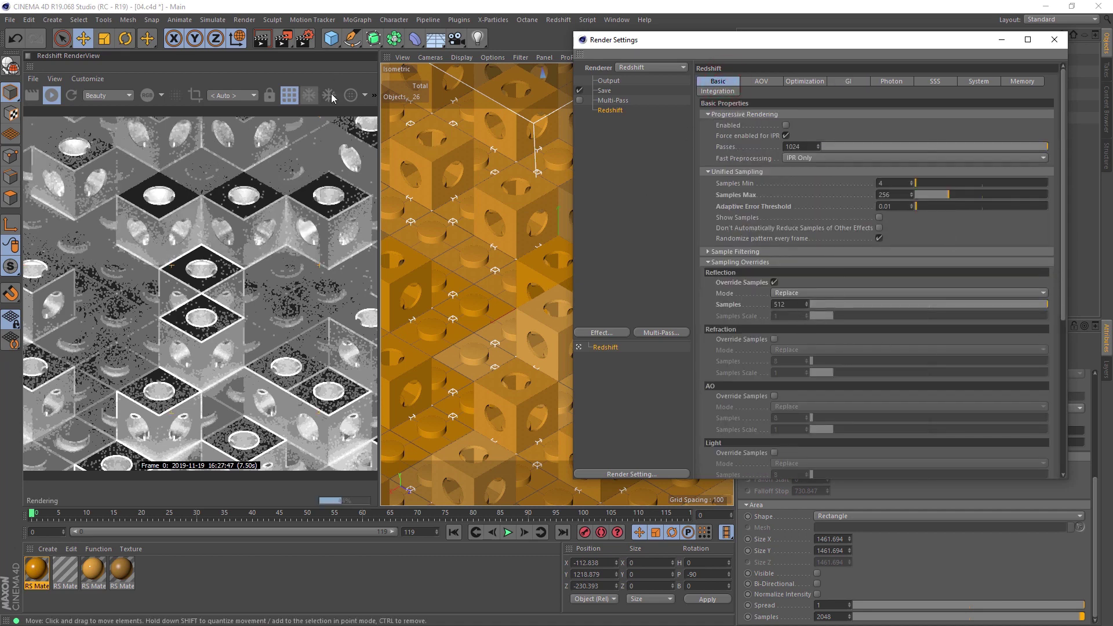
{"action": "left_click", "coordinate": [365, 95]}
{"action": "left_click", "coordinate": [371, 116]}
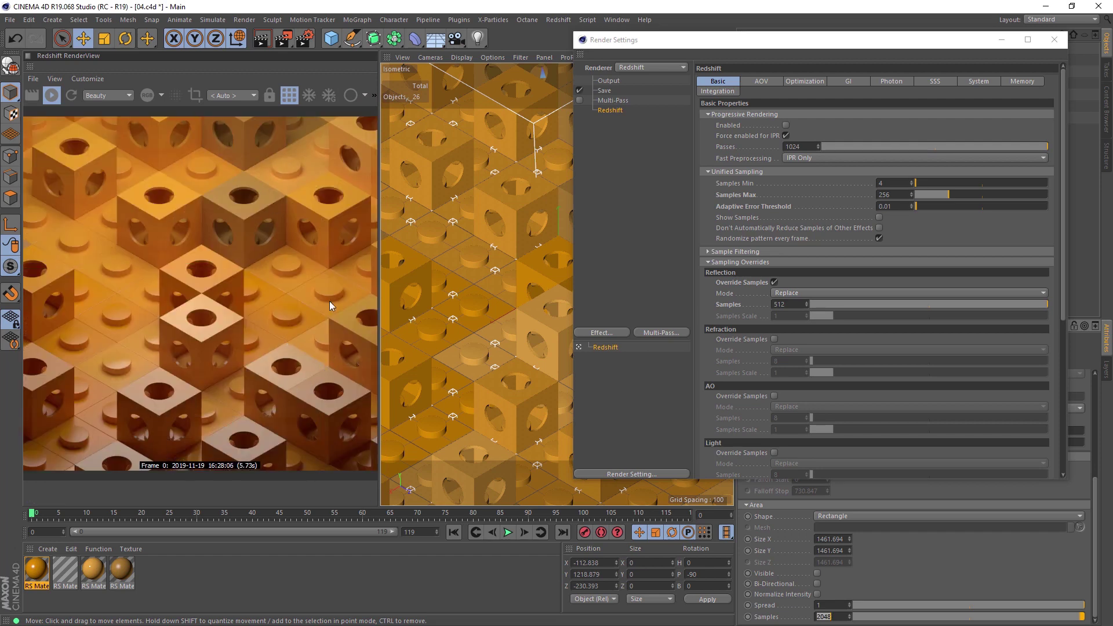
Close the render settings and set the area light's Intensity Multiplier to 5
{"action": "left_click", "coordinate": [1053, 40]}
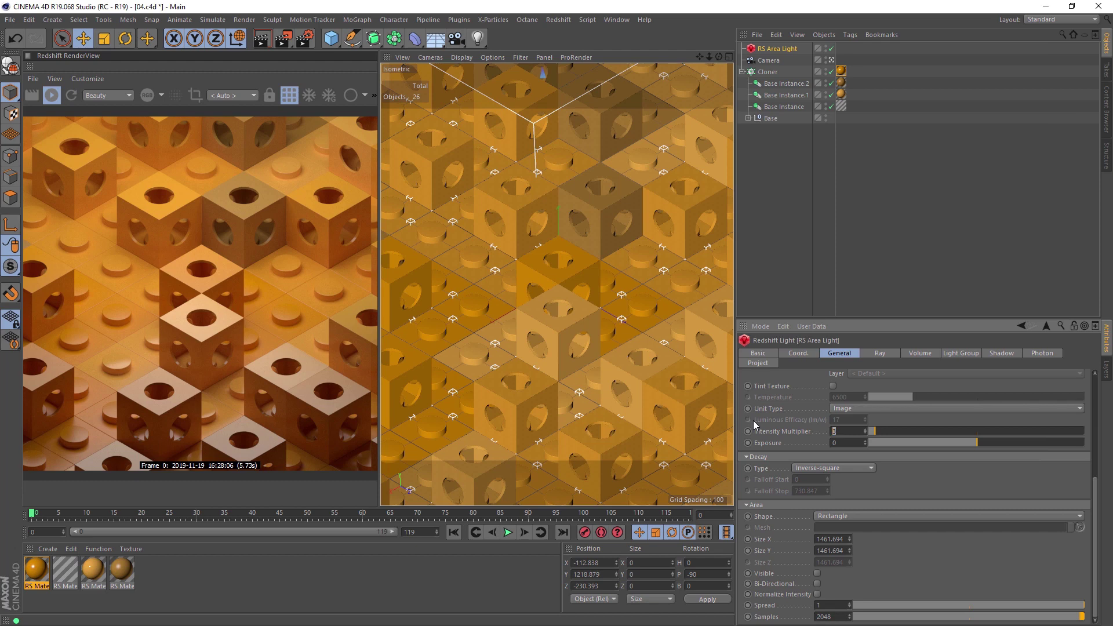
{"action": "type", "text": "4"}
{"action": "key", "text": "BackSpace"}
{"action": "type", "text": "5"}
{"action": "key", "text": "Return"}
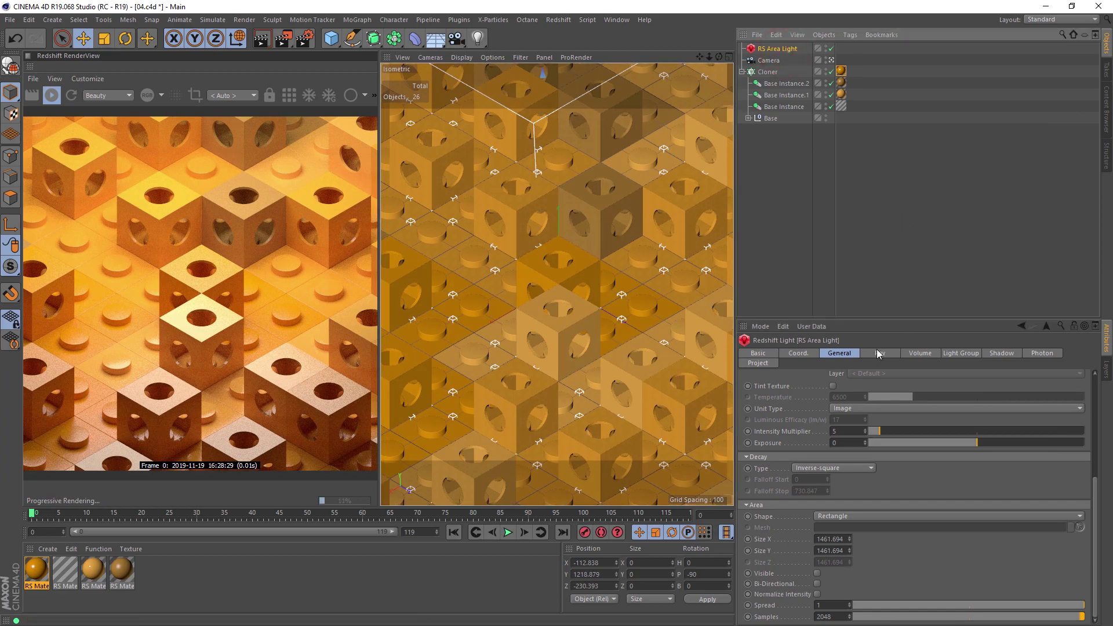
Lower the light's glossy ray contribution to 0.541 and enlarge the area light
{"action": "left_click", "coordinate": [879, 353]}
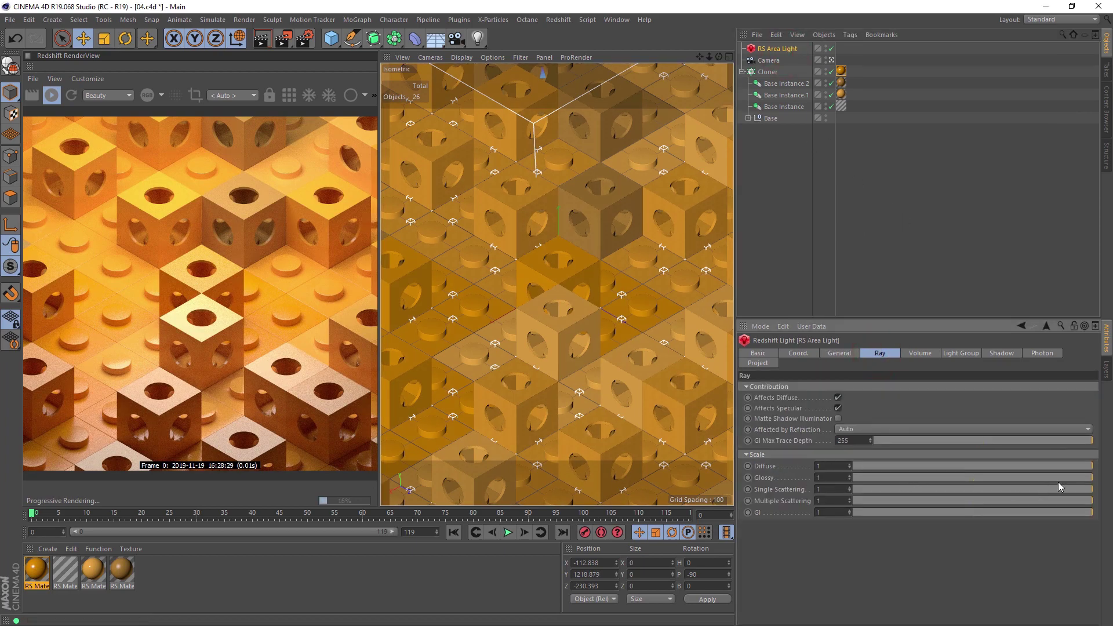
{"action": "left_click_drag", "start_coordinate": [1069, 485], "coordinate": [984, 483]}
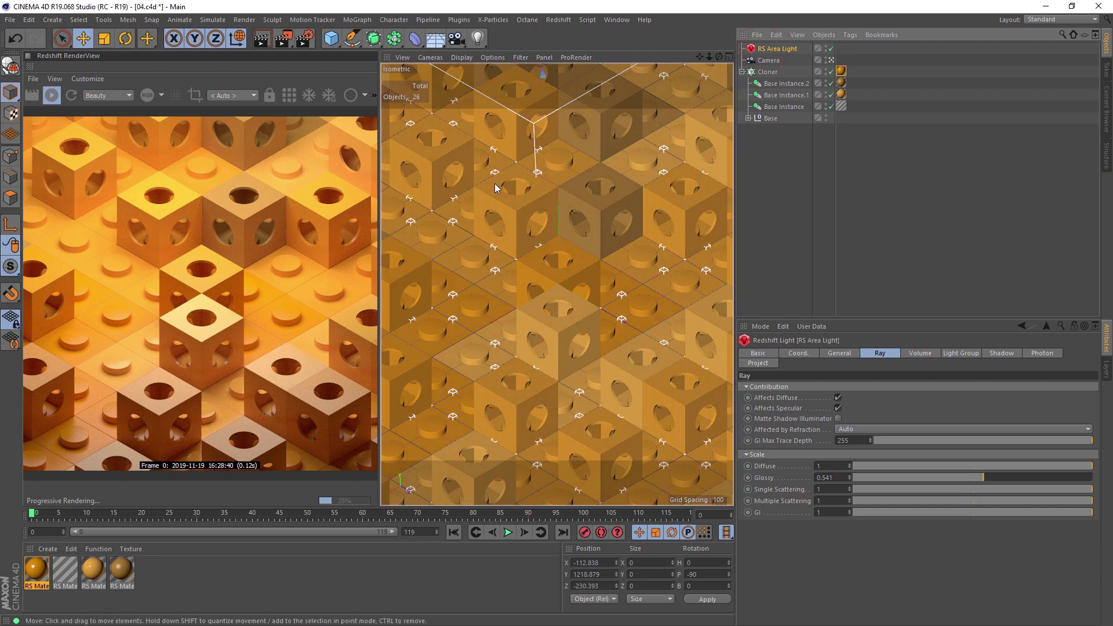
{"action": "key", "text": "t"}
{"action": "left_click_drag", "start_coordinate": [520, 179], "coordinate": [568, 172]}
{"action": "key", "text": "e"}
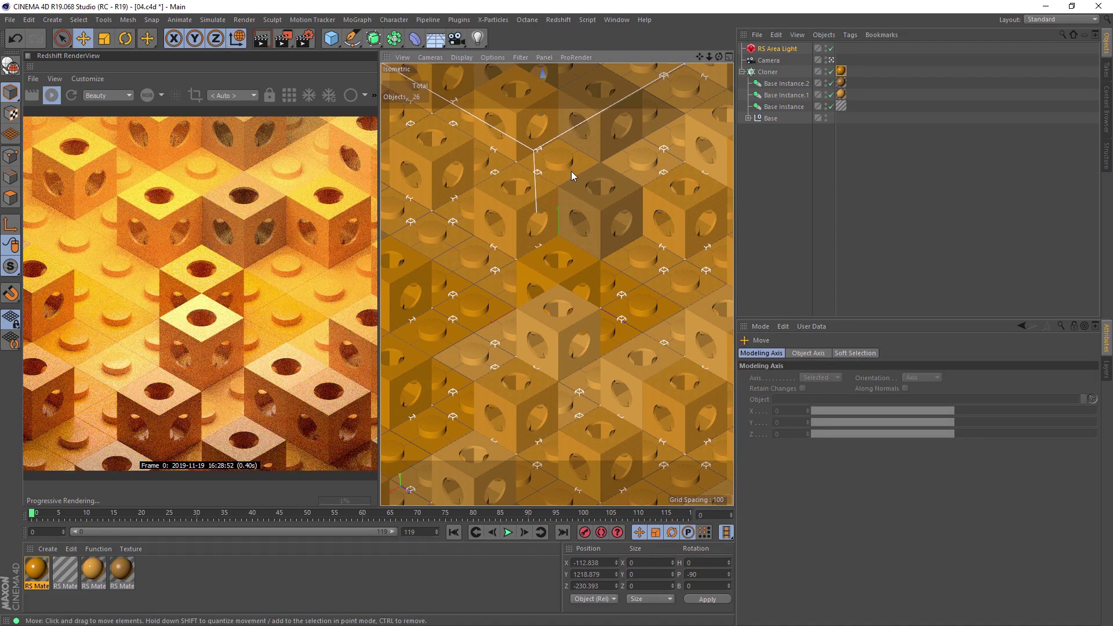
Reselect the RS Area Light and select its Intensity Multiplier to change it to 4.5
{"action": "left_click", "coordinate": [776, 49]}
{"action": "left_click", "coordinate": [846, 353]}
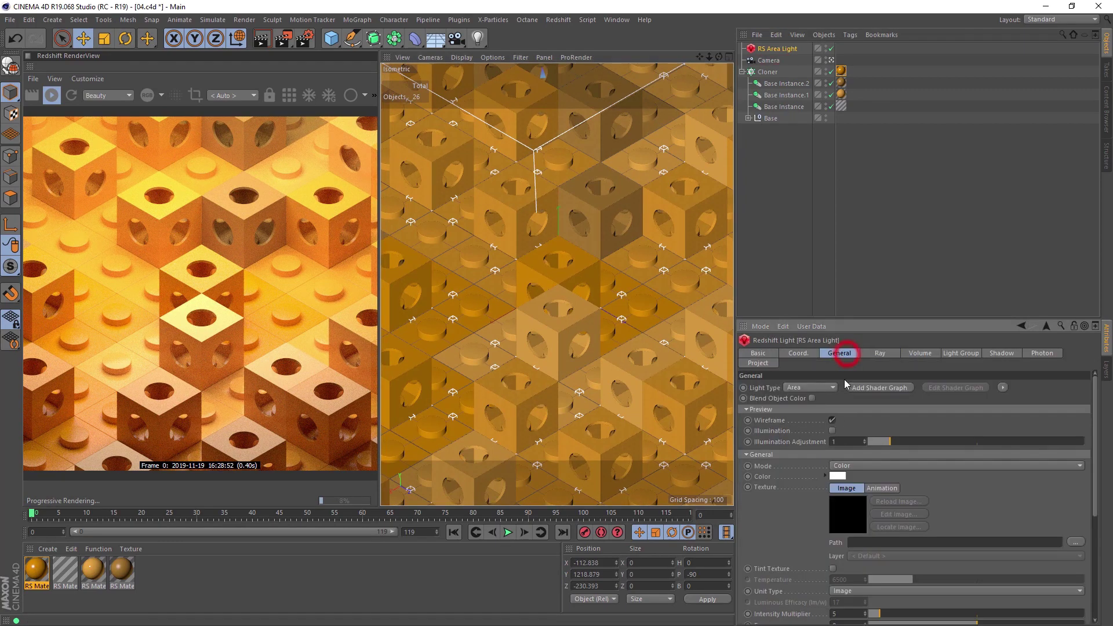
{"action": "double_click", "coordinate": [846, 613]}
Set the intensity multiplier to 4.5 and review the TIFF image saving options in Render Settings
{"action": "type", "text": "4.5"}
{"action": "key", "text": "Return"}
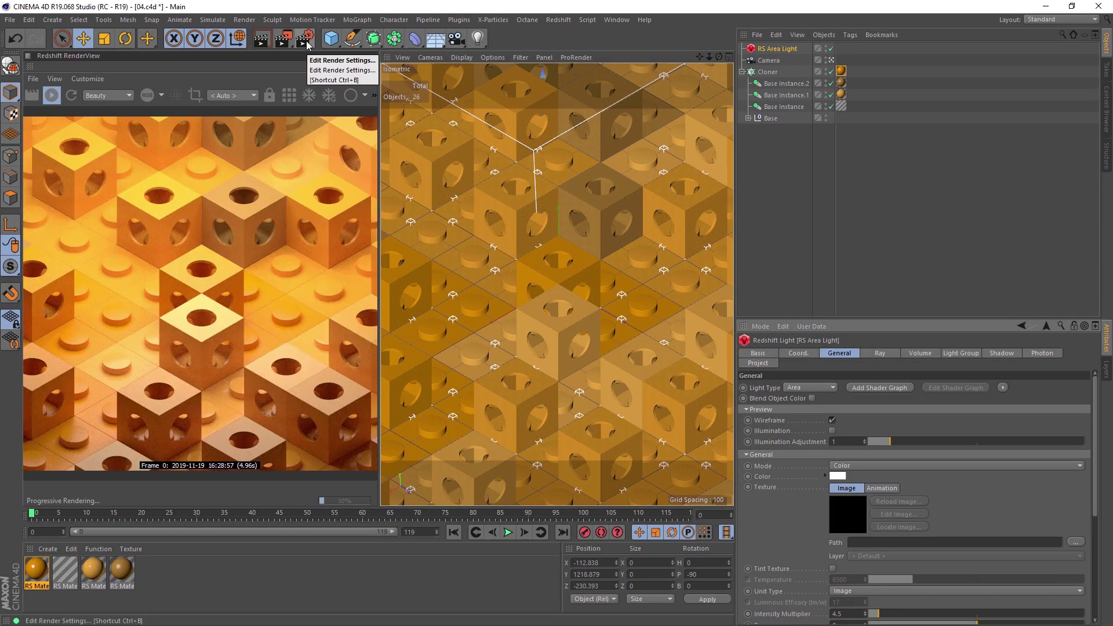
{"action": "left_click", "coordinate": [305, 39]}
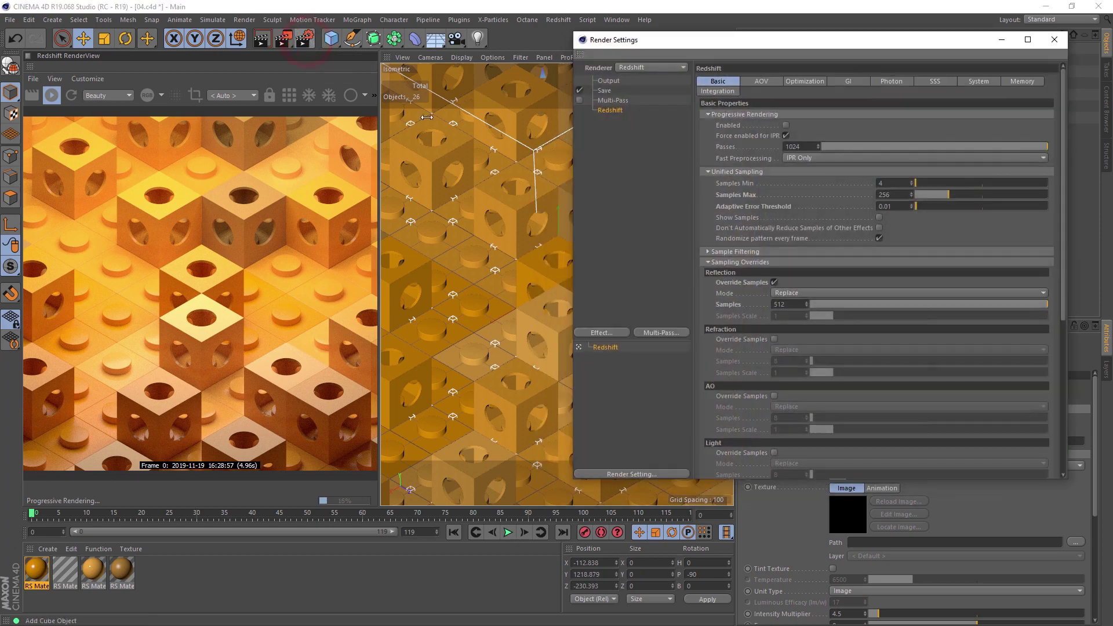
{"action": "left_click", "coordinate": [605, 91]}
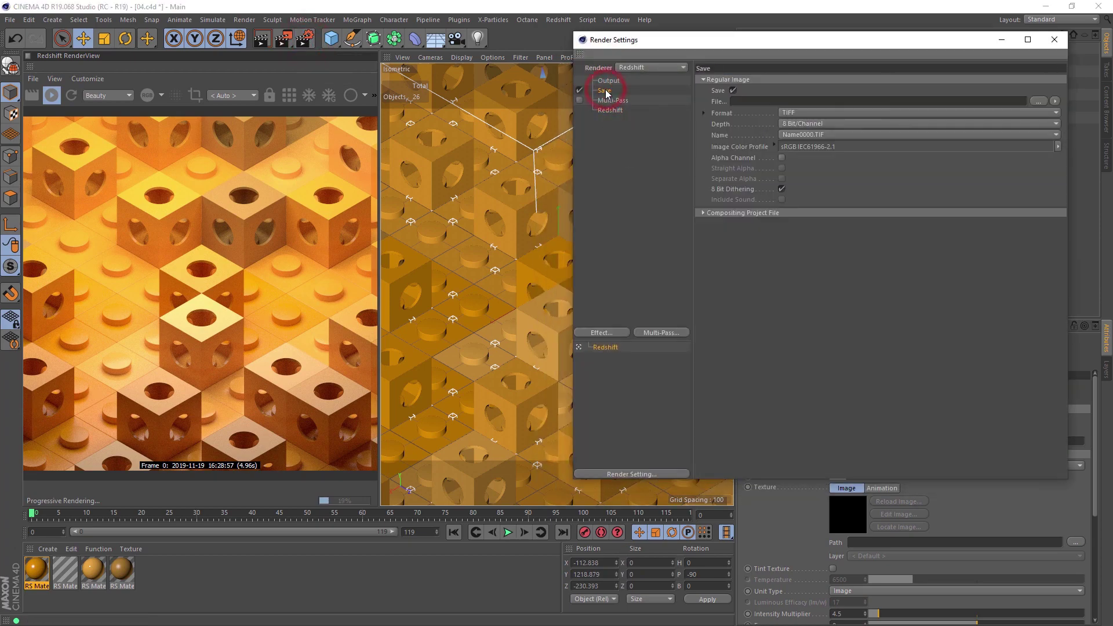
Set the output Frame Range to All Frames, covering frames 0 to 119
{"action": "left_click", "coordinate": [784, 103]}
{"action": "left_click_drag", "start_coordinate": [815, 47], "coordinate": [776, 89]}
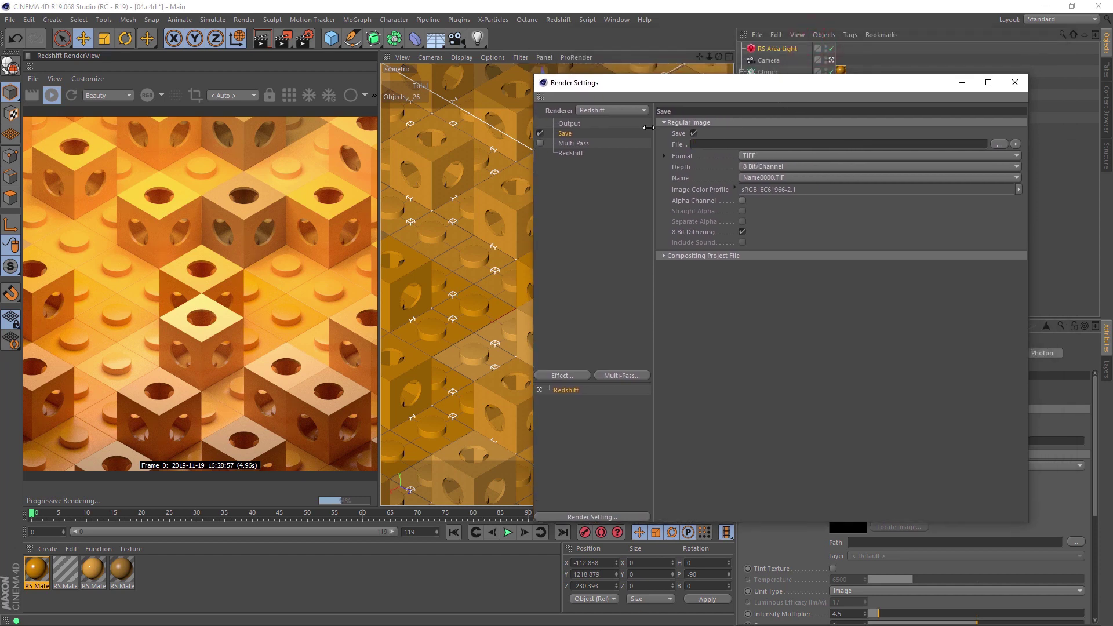
{"action": "left_click", "coordinate": [569, 124]}
{"action": "left_click", "coordinate": [787, 255]}
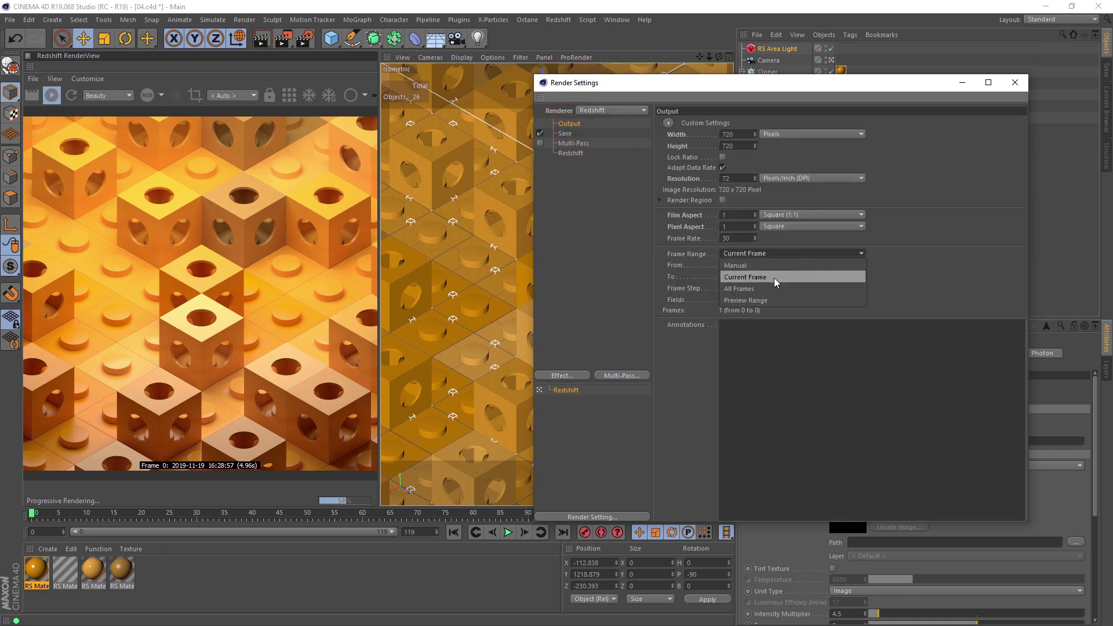
{"action": "left_click", "coordinate": [772, 293]}
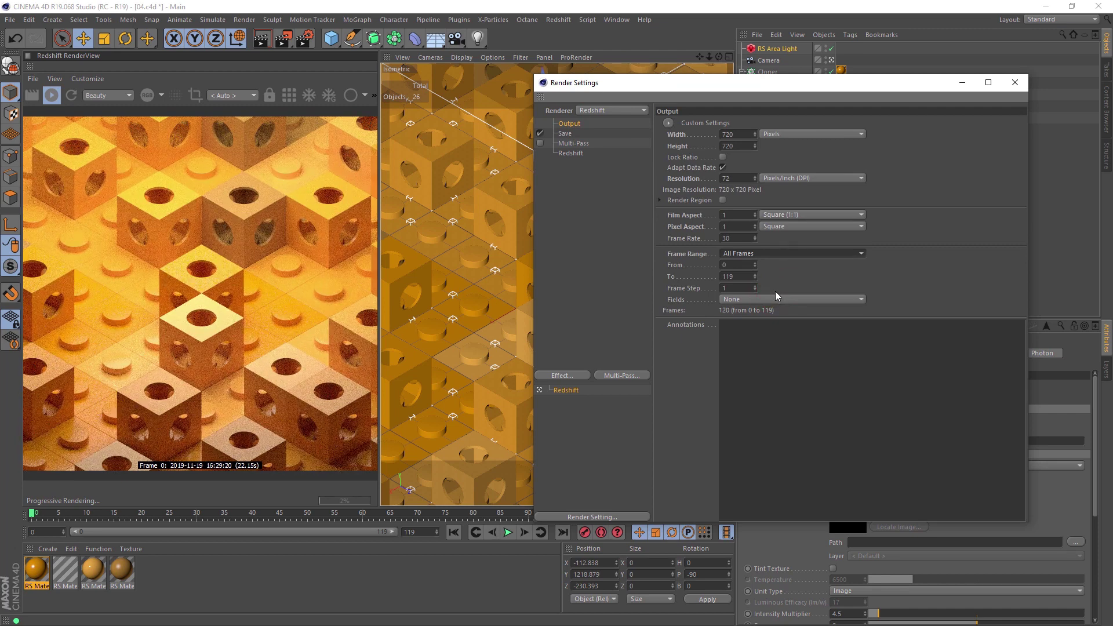